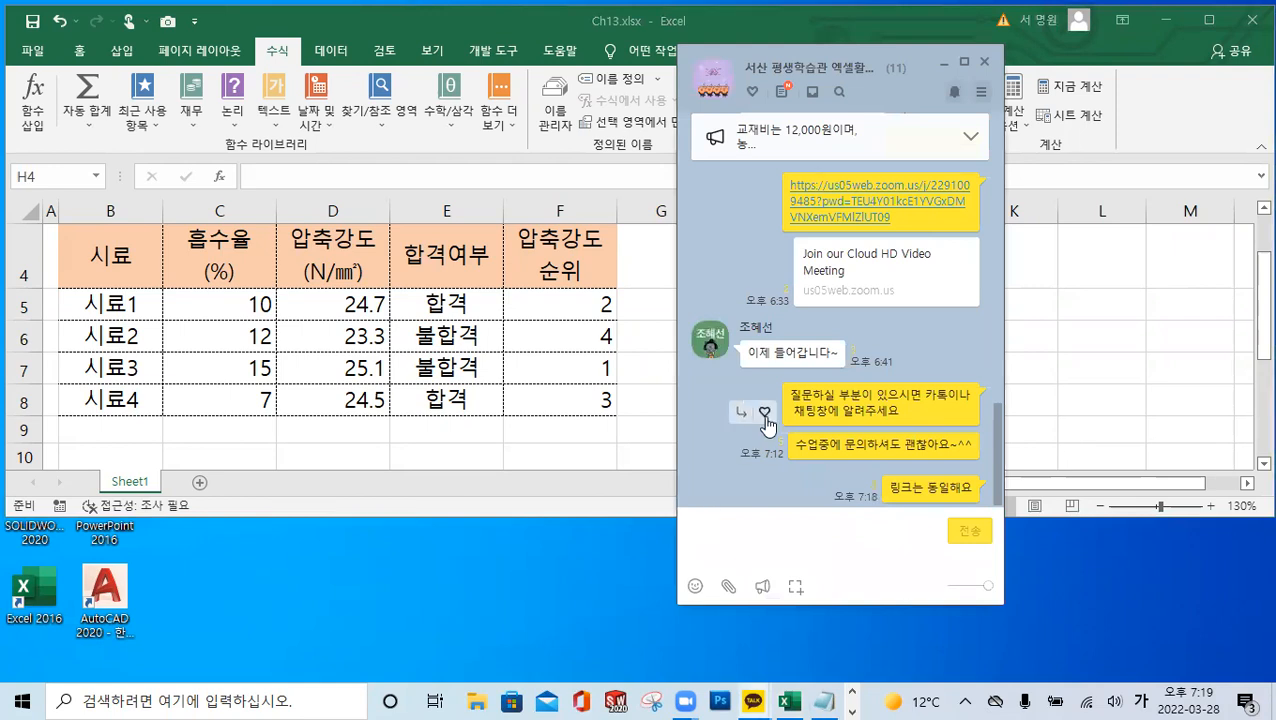
Review the recent messages in the class group chat and minimize the chat to return to the Ch13.xlsx workbook
scroll(836, 270, "up", 3)
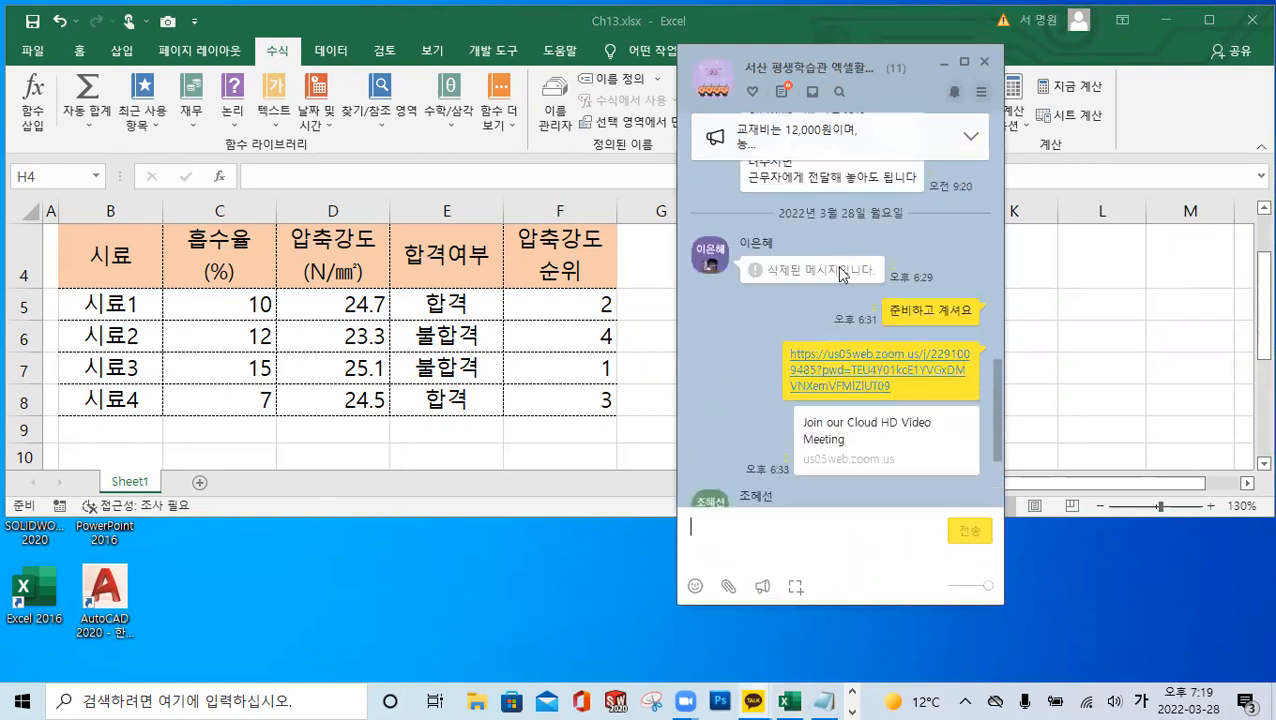
scroll(890, 278, "down", 2)
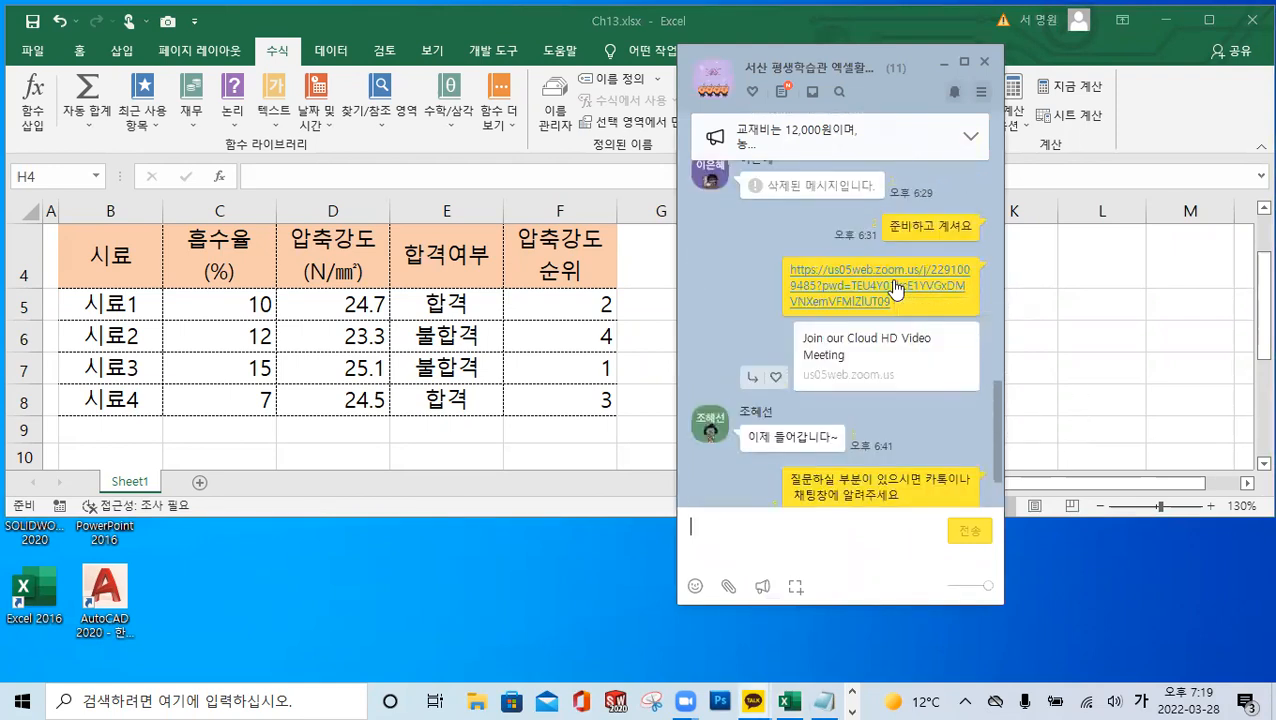
scroll(895, 289, "down", 2)
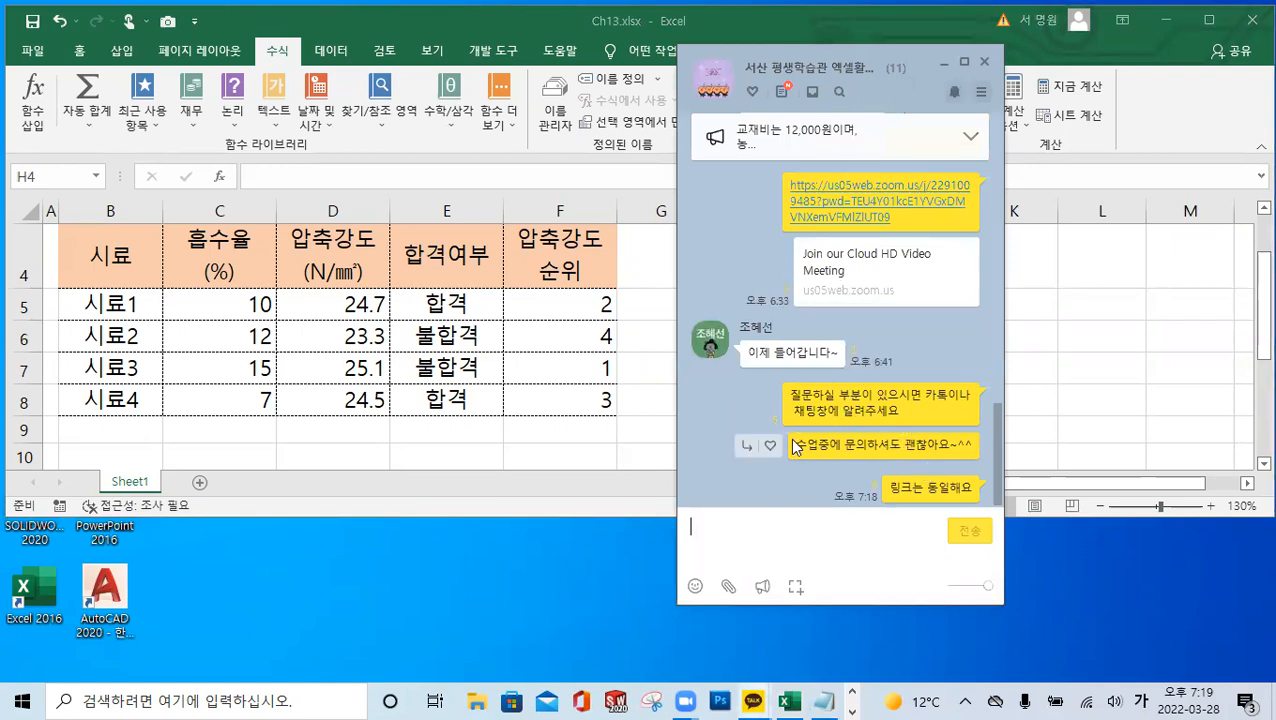
left_click(943, 70)
left_click(698, 330)
left_click(843, 305)
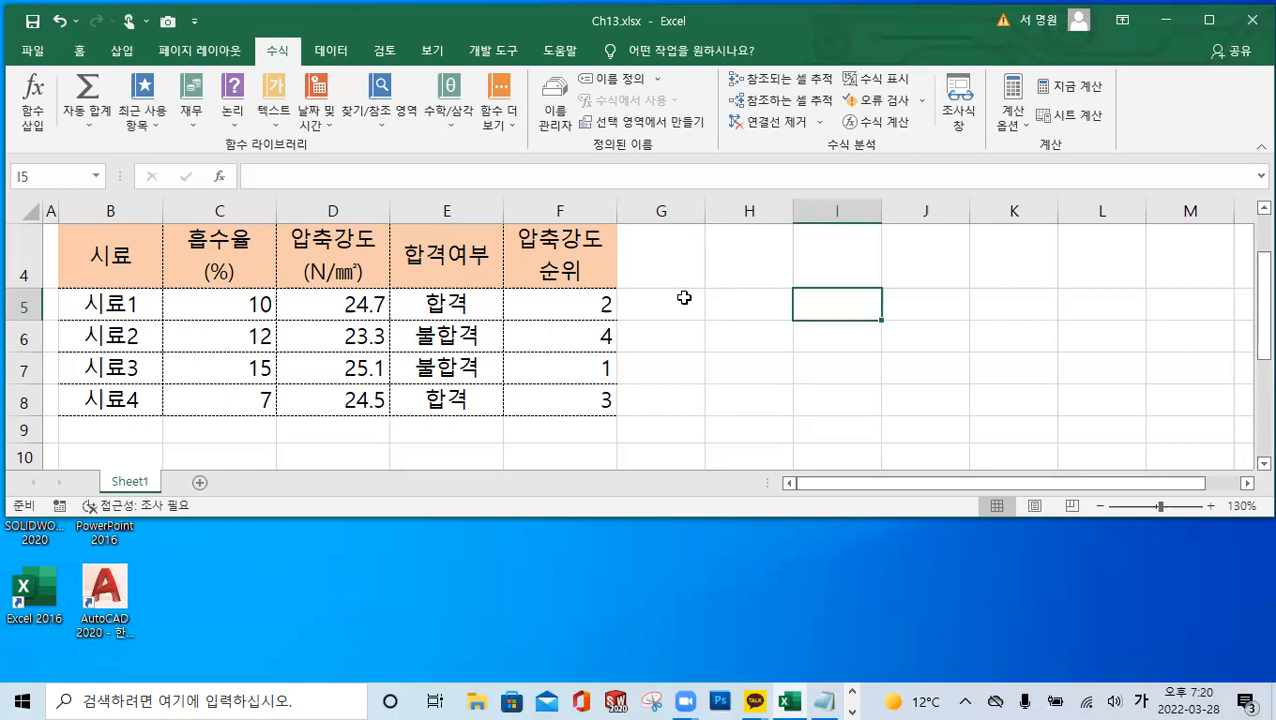
Open Ch14.xlsx from the 예제파일 folder and dismiss its Office licence notice
left_click(32, 50)
left_click(75, 177)
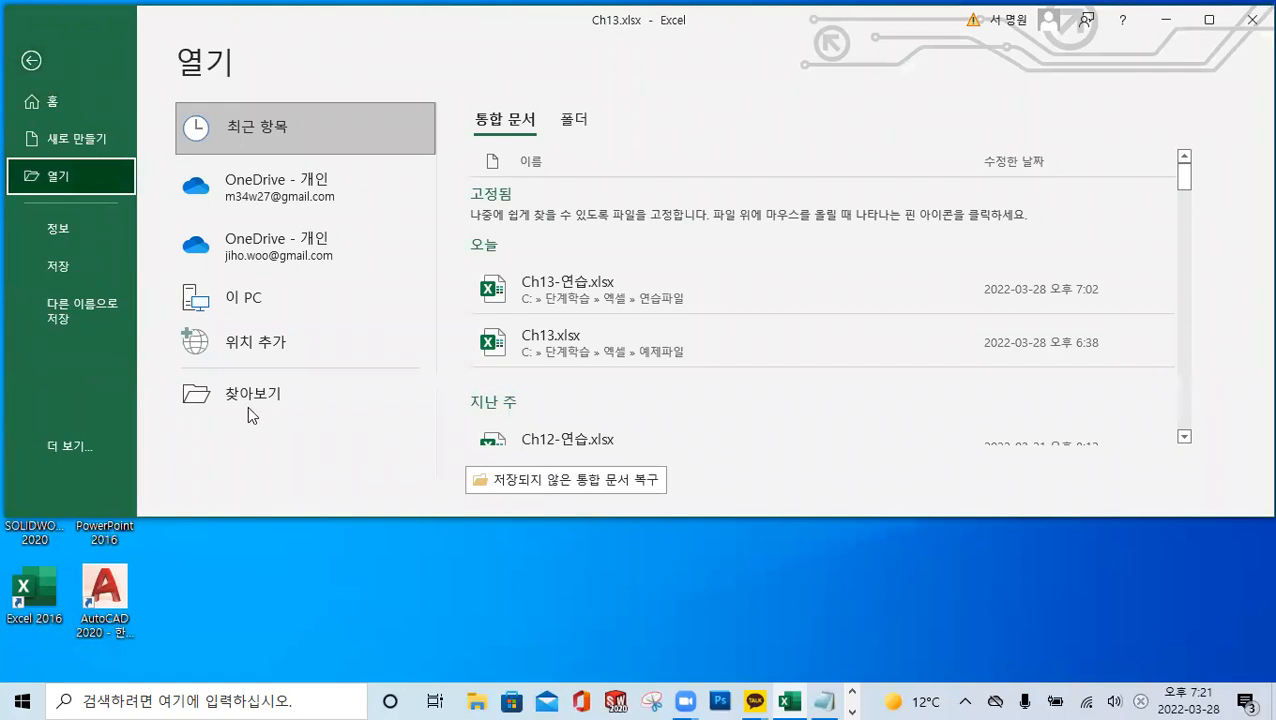
left_click(310, 392)
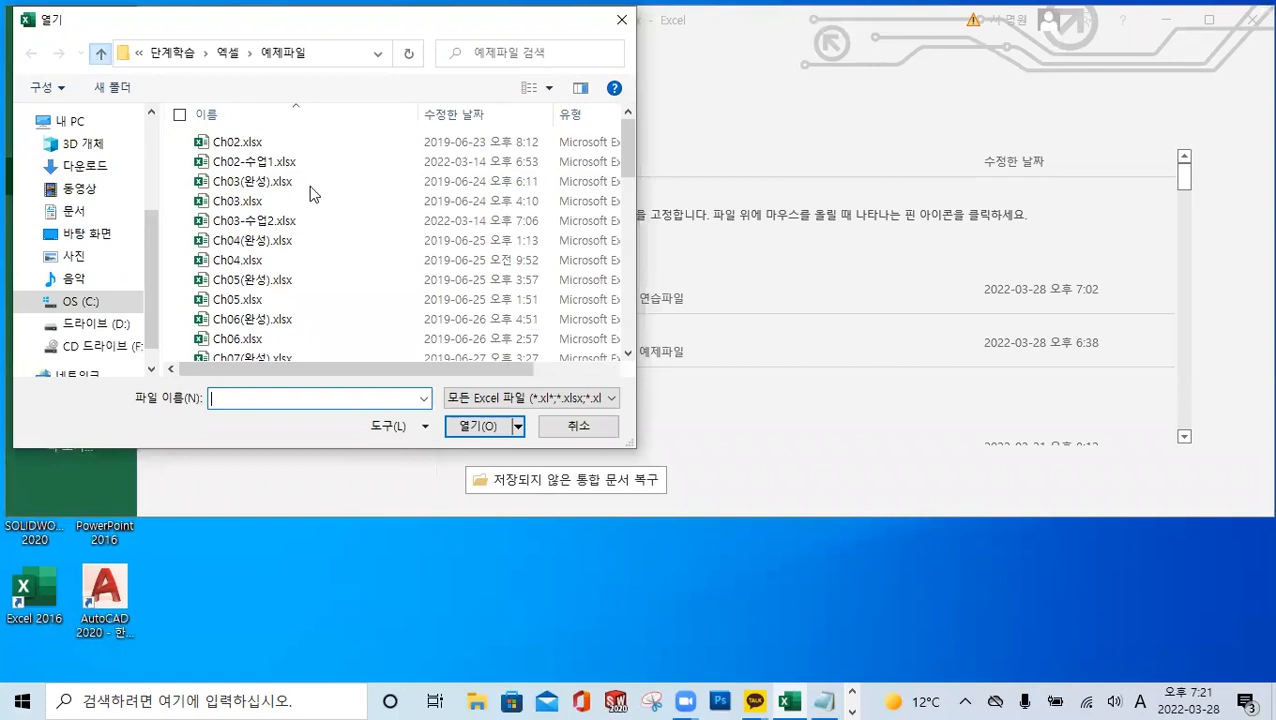
key("alt+Up")
key("Return")
scroll(283, 328, "down", 4)
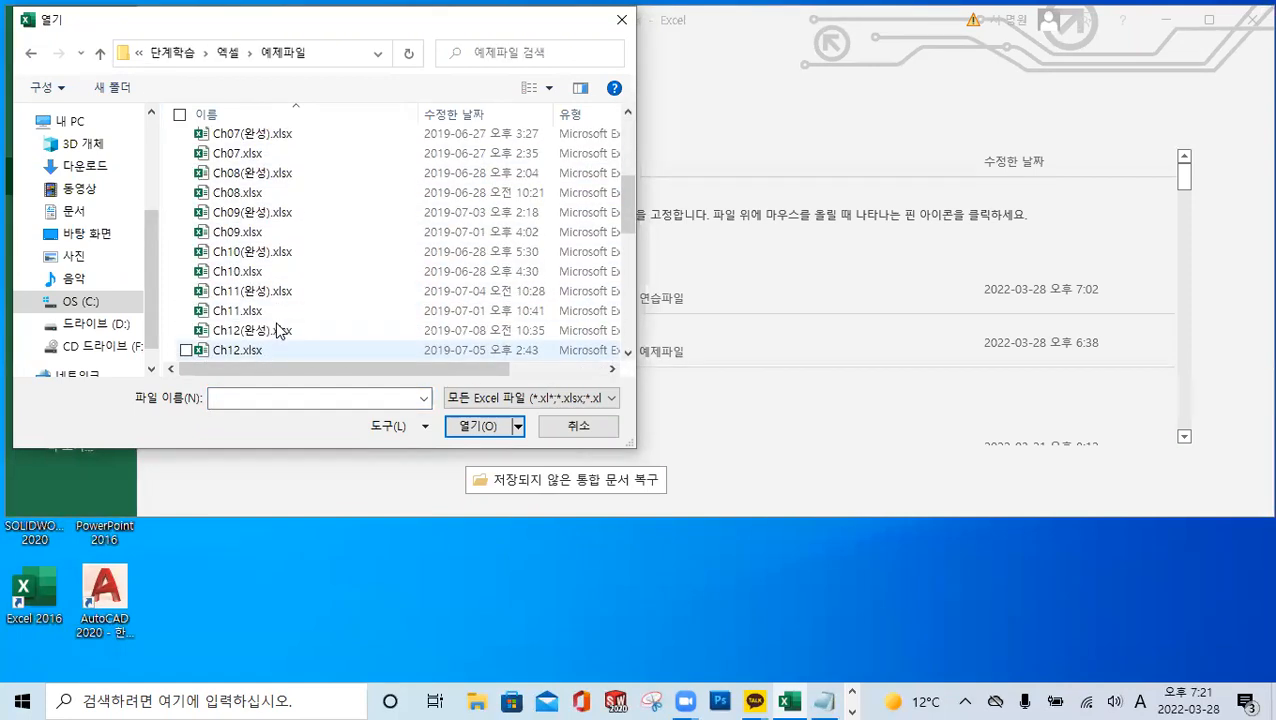
scroll(279, 331, "down", 2)
double_click(260, 310)
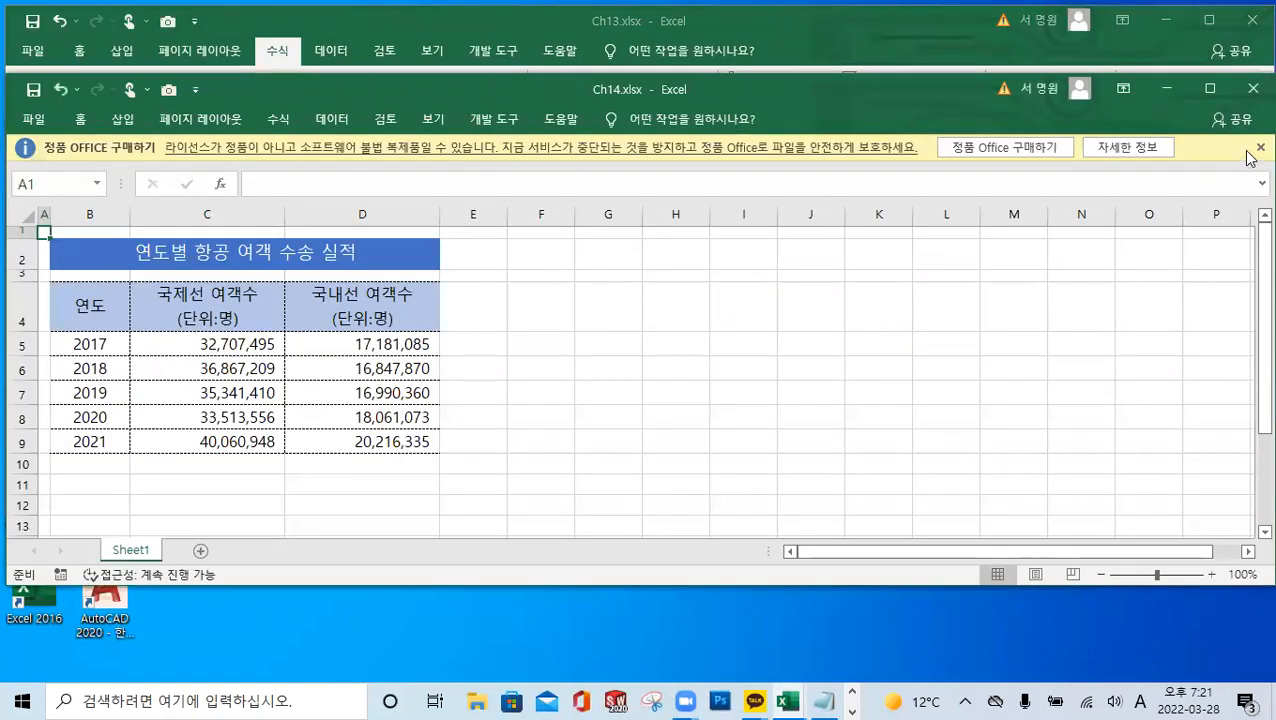
left_click(1250, 150)
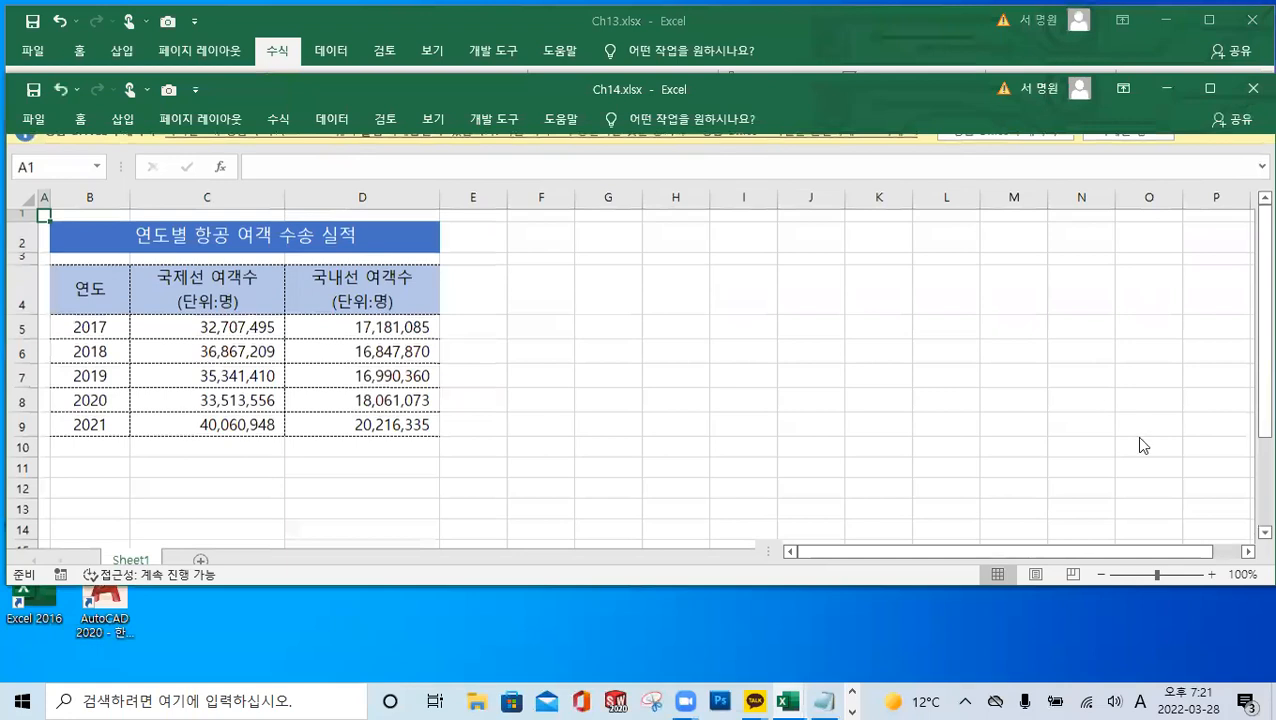
Stretch the Ch14.xlsx window downward and zoom the sheet to 145%
left_click(610, 366)
scroll(453, 329, "up", 1, "ctrl")
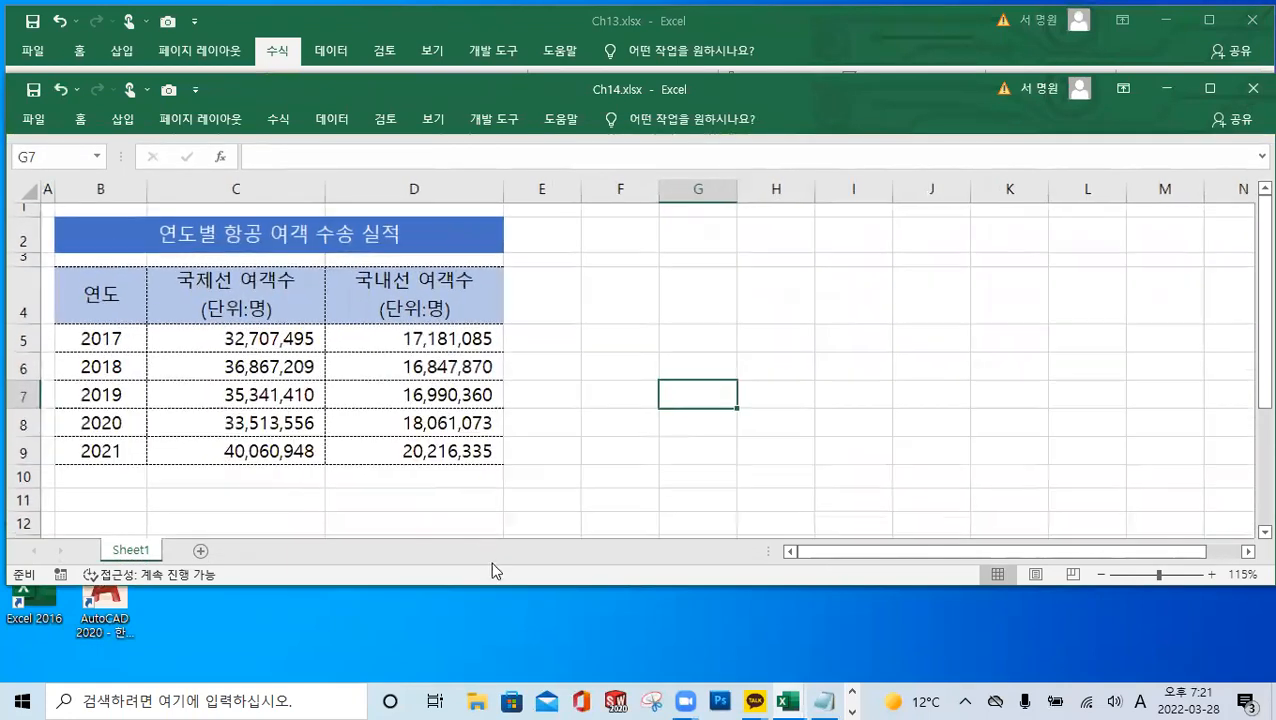
left_click_drag(494, 590, 466, 635)
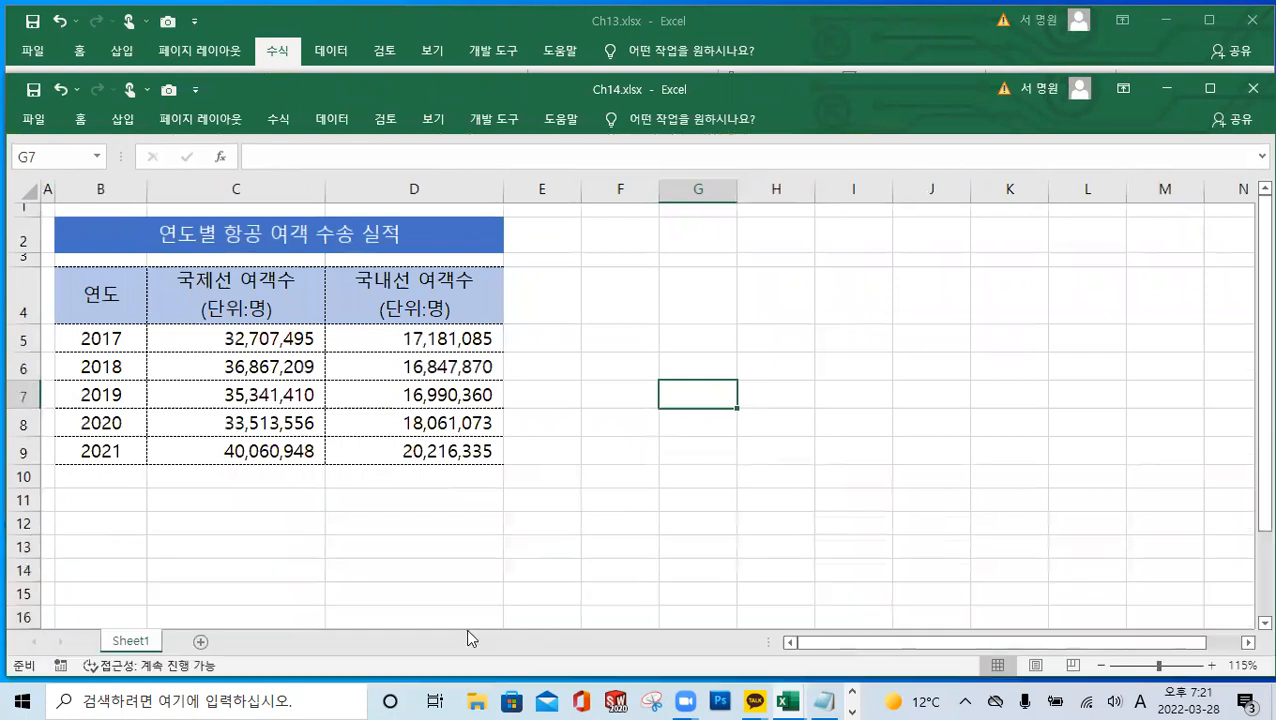
scroll(558, 478, "up", 3, "ctrl")
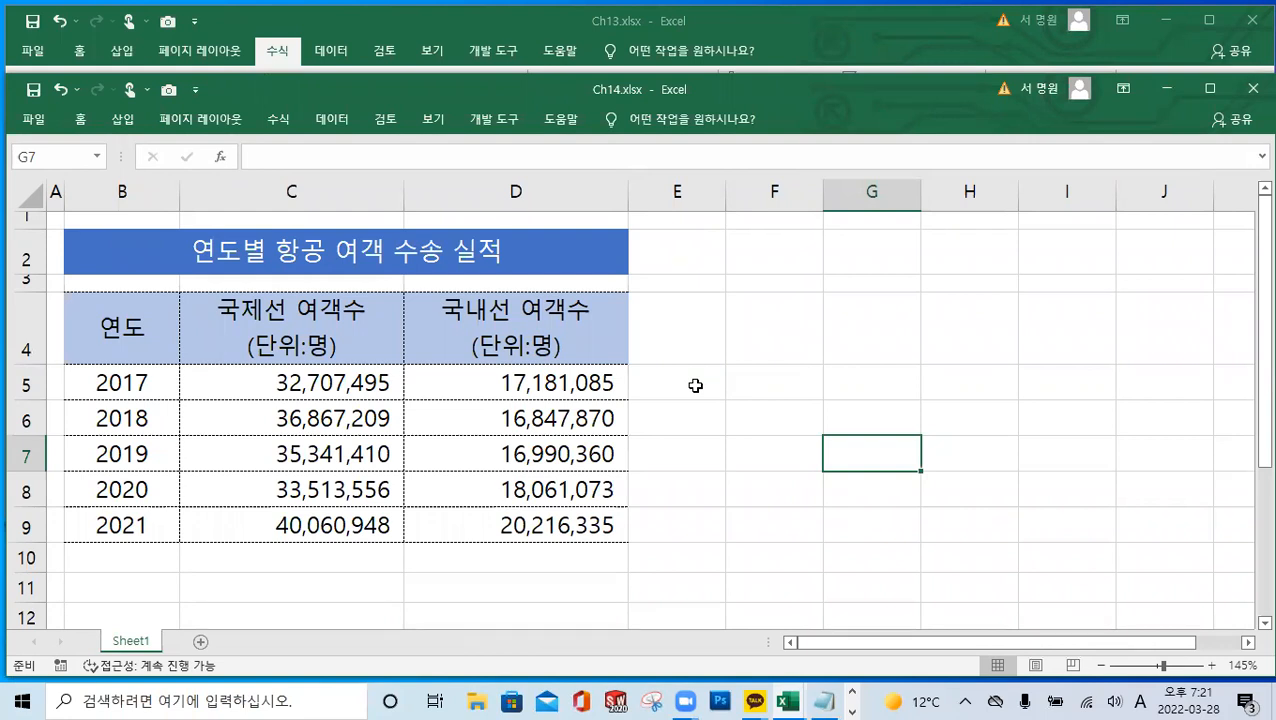
With the international passenger counts C5:C9 selected, pin the Home ribbon open and stretch the window upward
left_click_drag(350, 381, 340, 520)
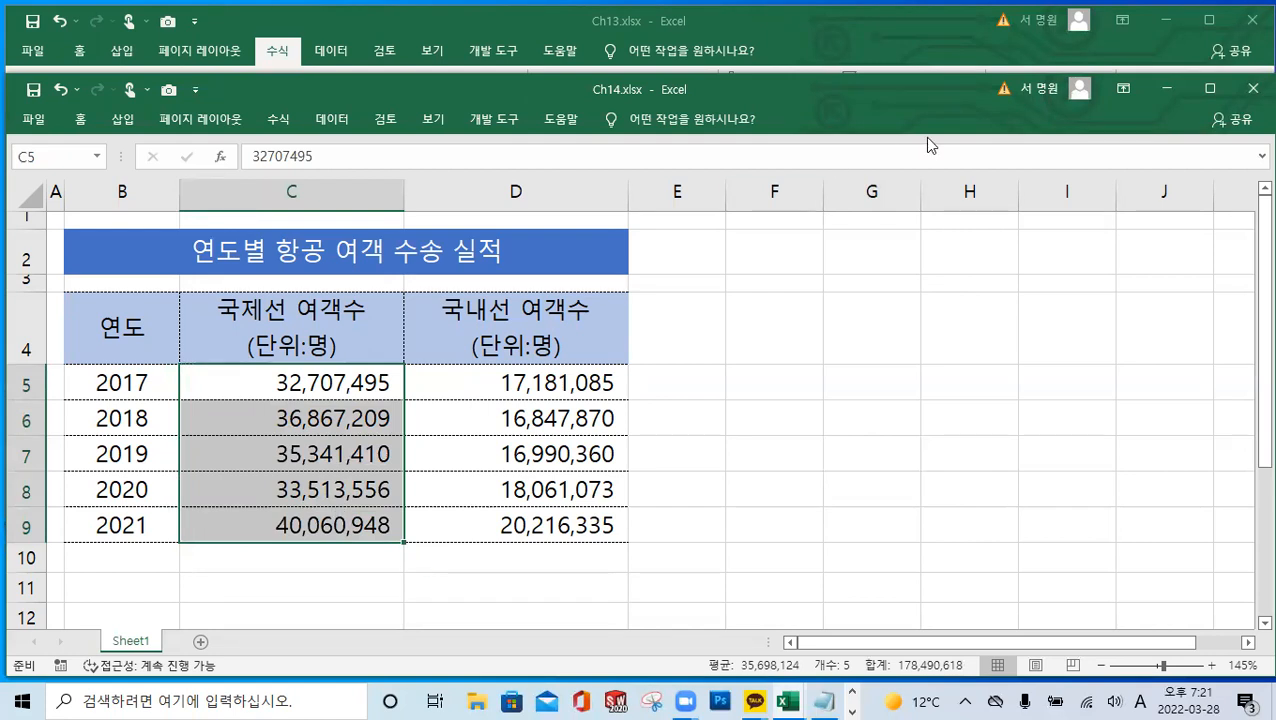
left_click(195, 92)
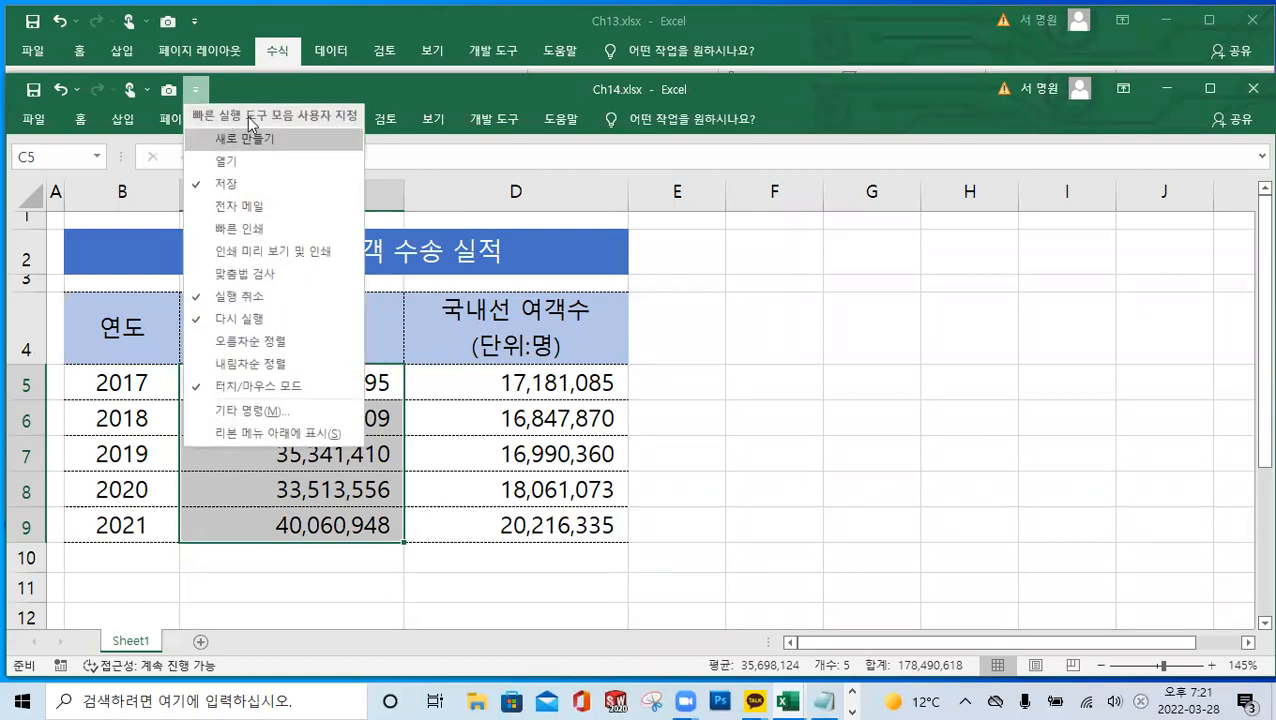
left_click(419, 88)
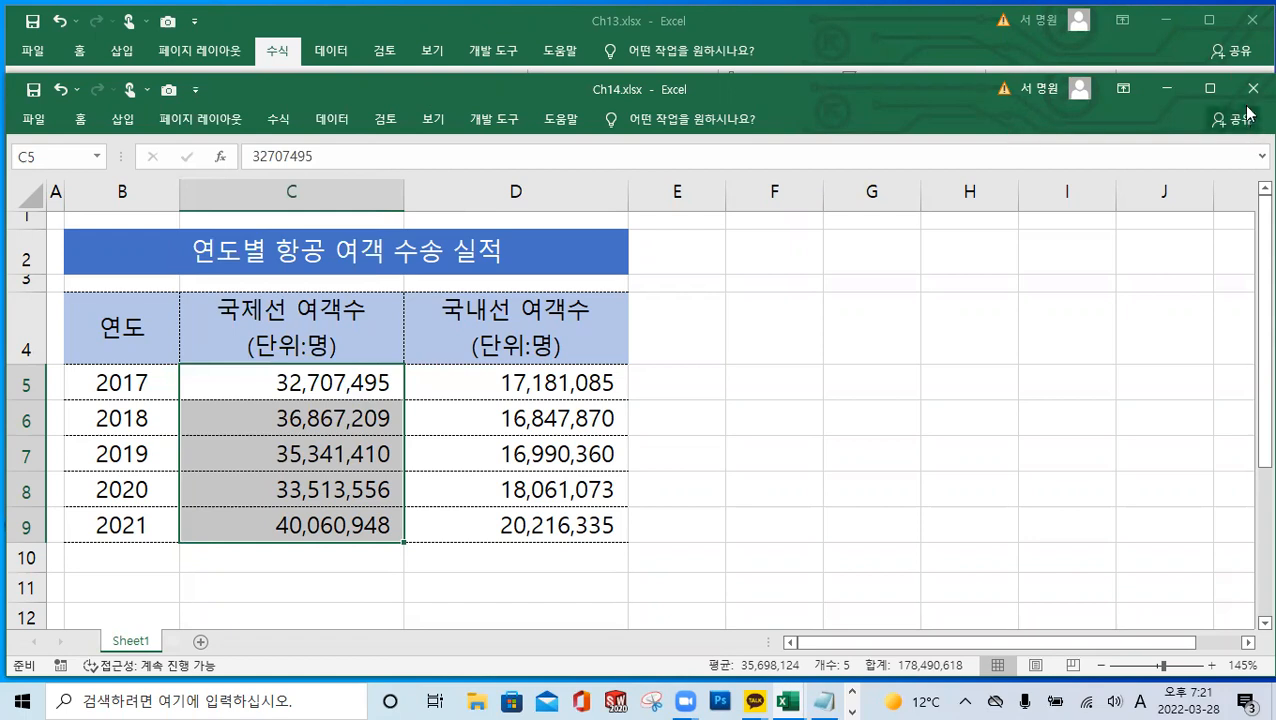
left_click(1209, 88)
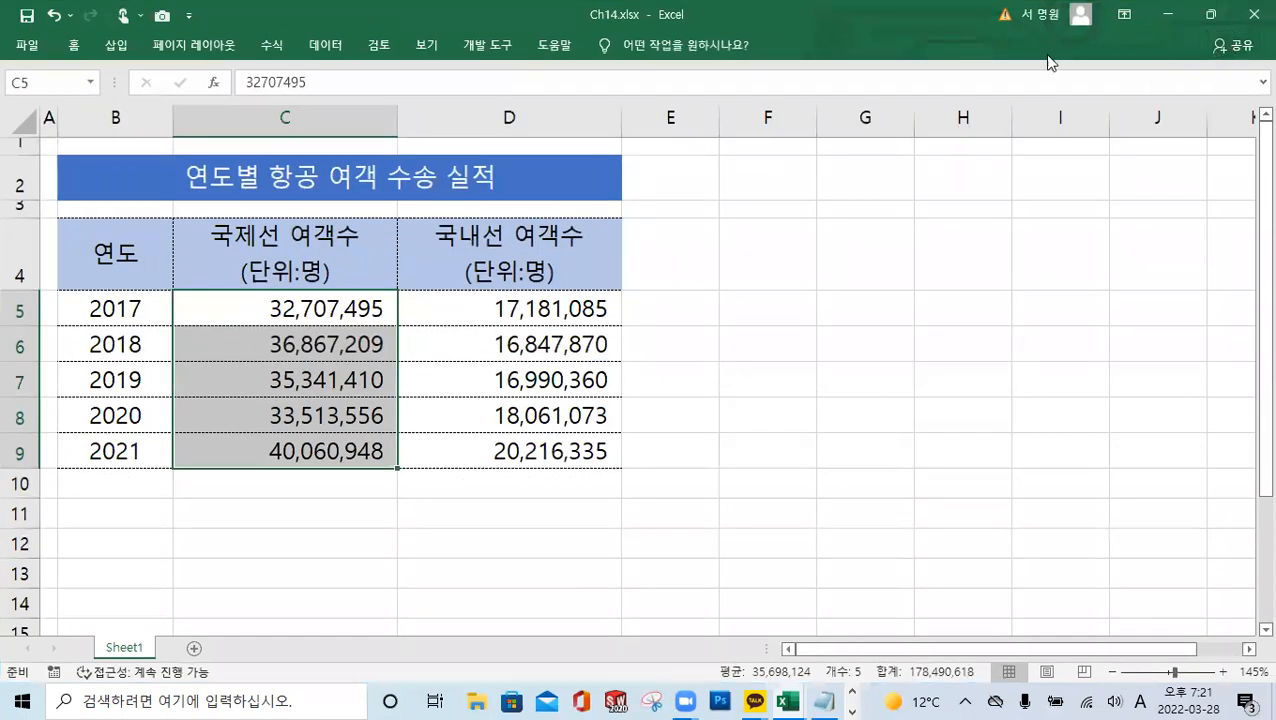
left_click(26, 45)
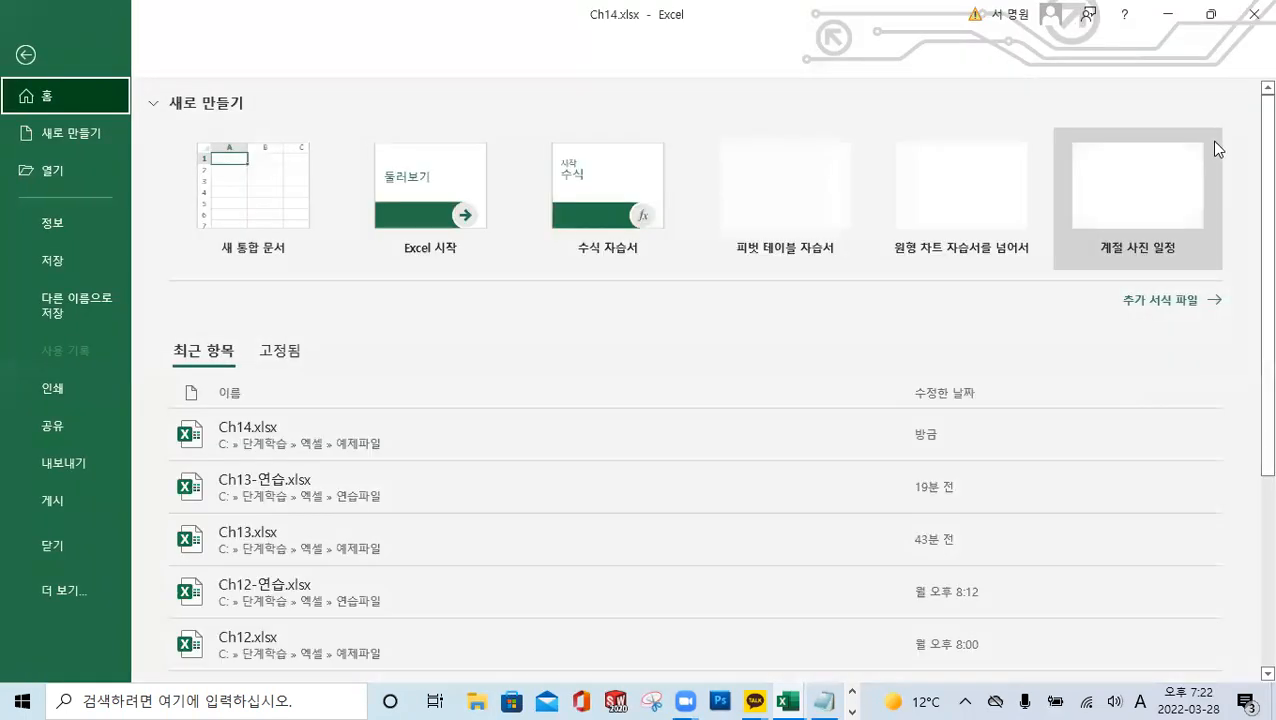
left_click(26, 56)
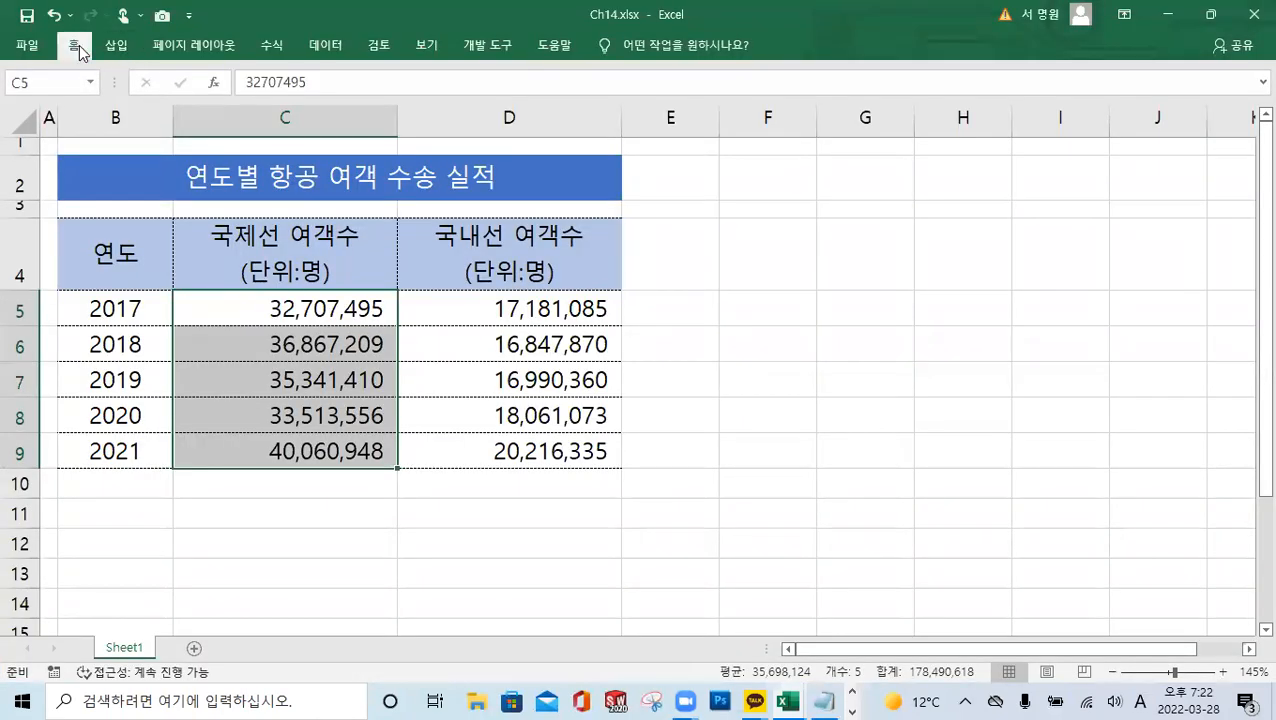
left_click(74, 45)
left_click(1262, 139)
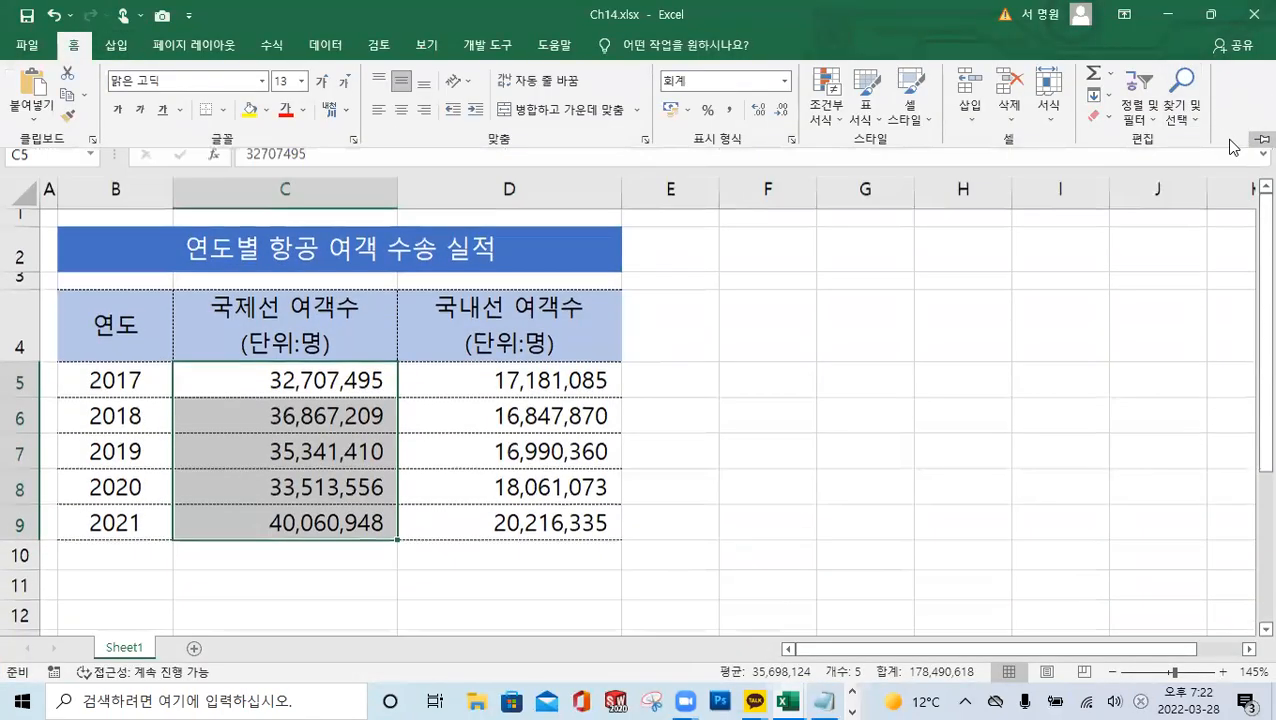
left_click(1213, 15)
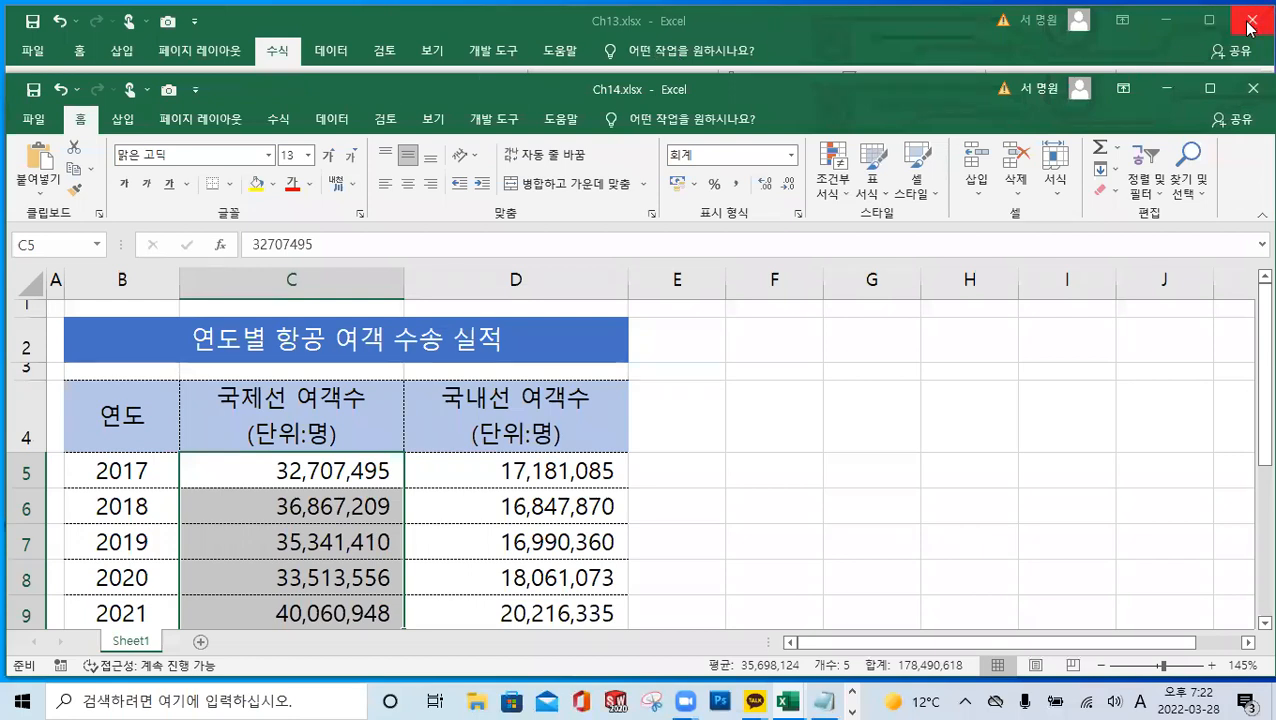
left_click_drag(963, 73, 963, 28)
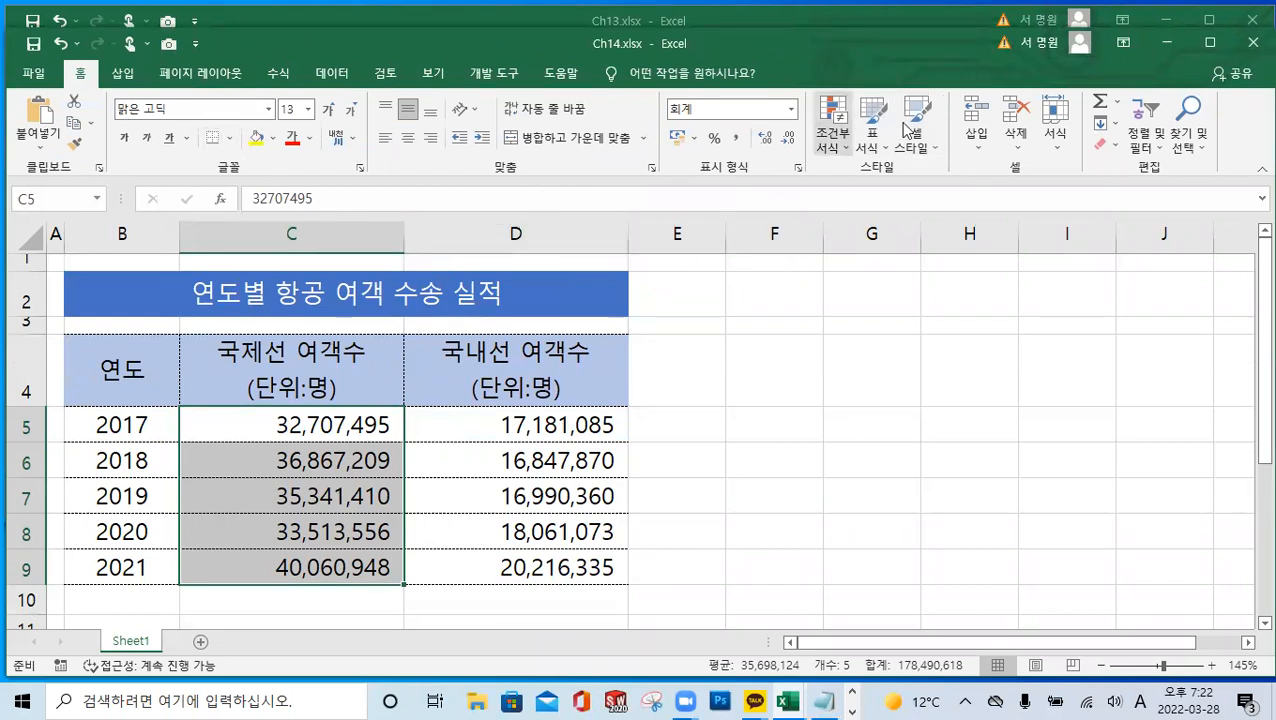
Apply solid-fill red data bars to the international passenger counts in C5:C9 with conditional formatting
left_click(834, 148)
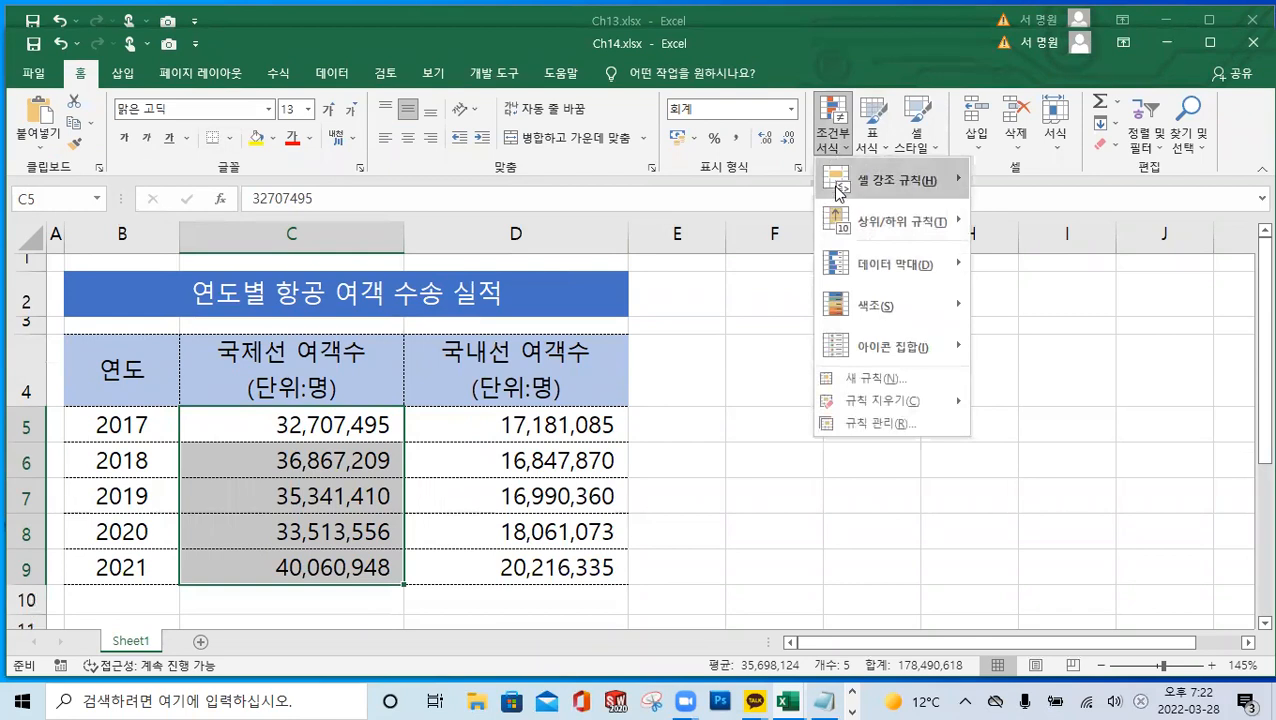
mouse_move(857, 350)
mouse_move(884, 310)
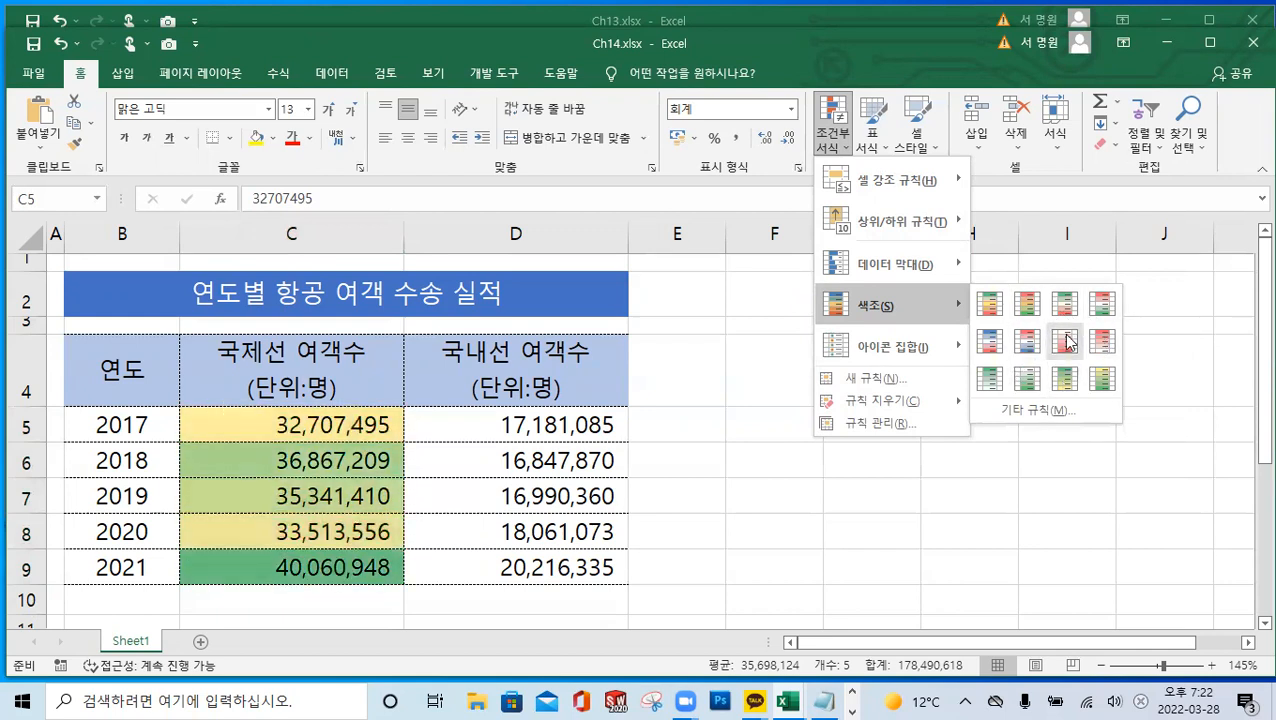
mouse_move(912, 272)
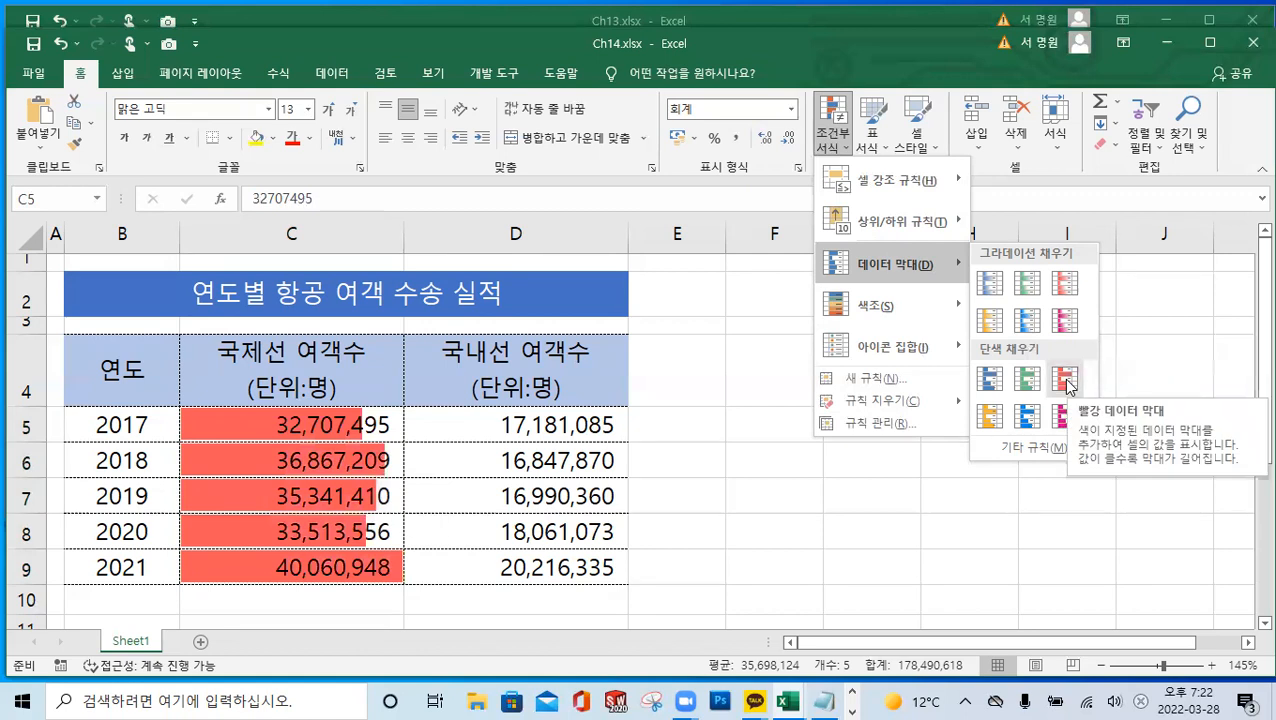
left_click(1066, 380)
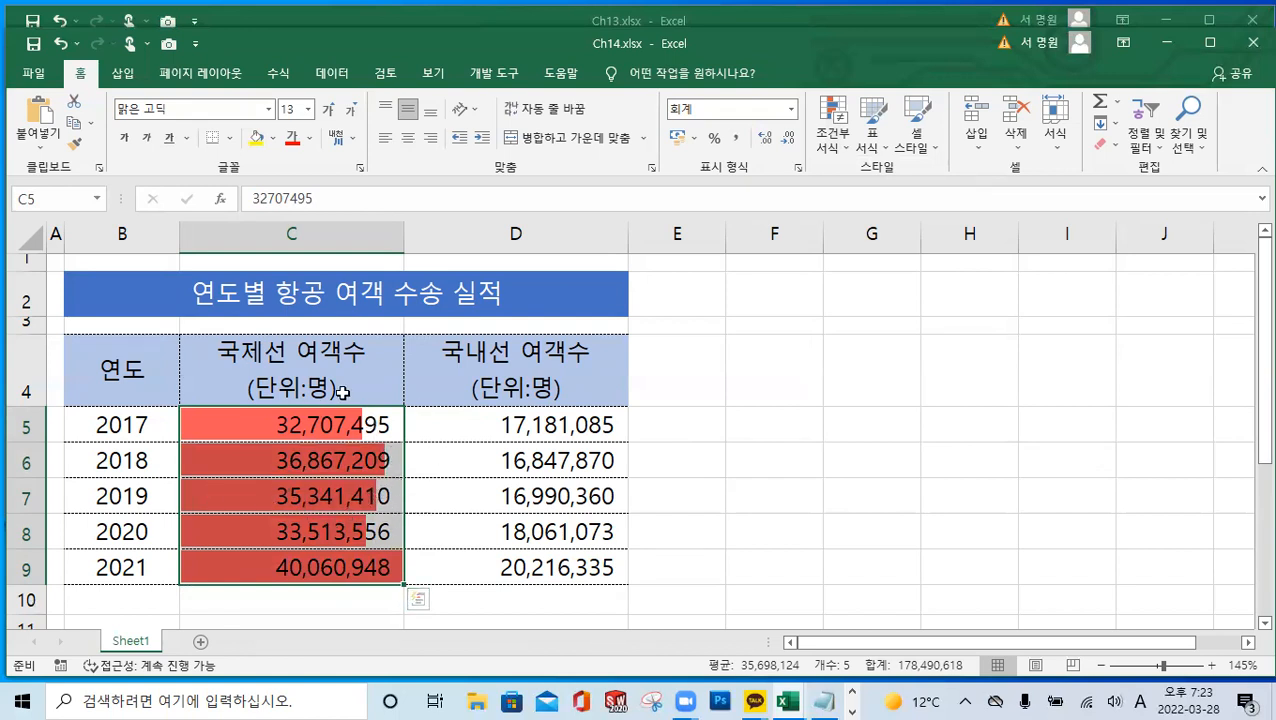
Reselect C5:C9 and look over the gradient and solid-fill data bar options without applying another one
left_click(357, 466)
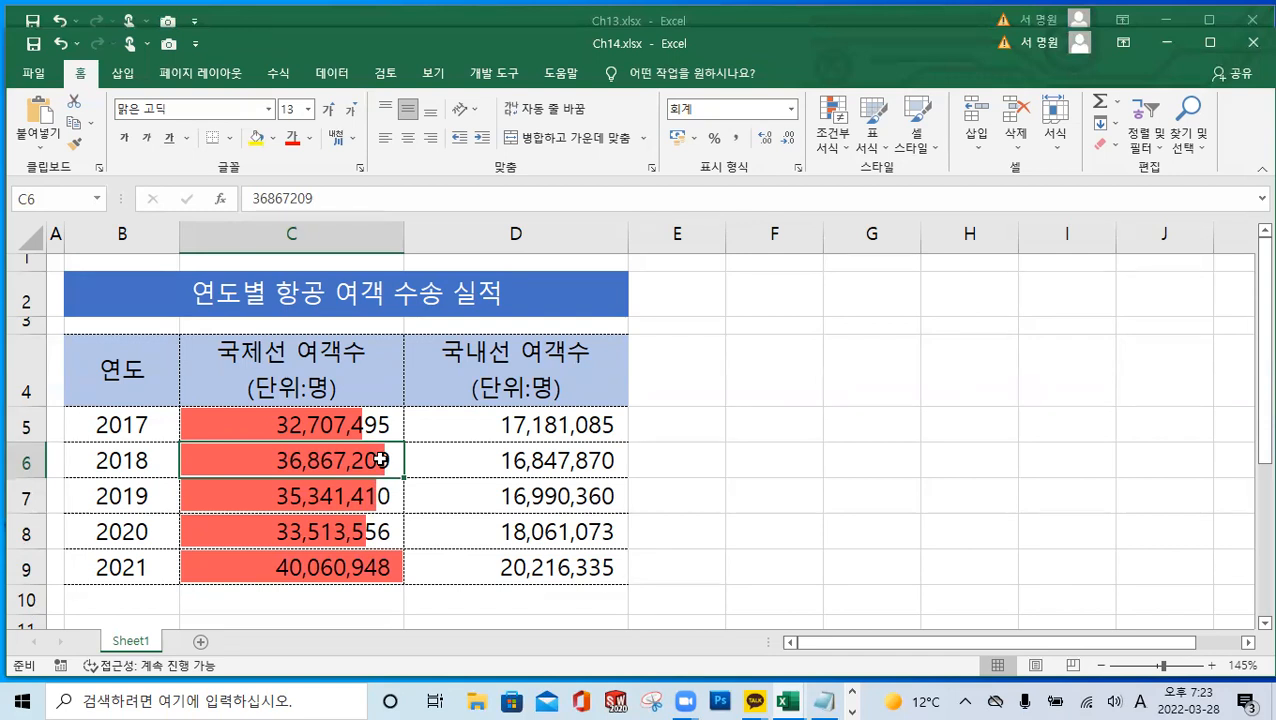
left_click_drag(378, 432, 364, 556)
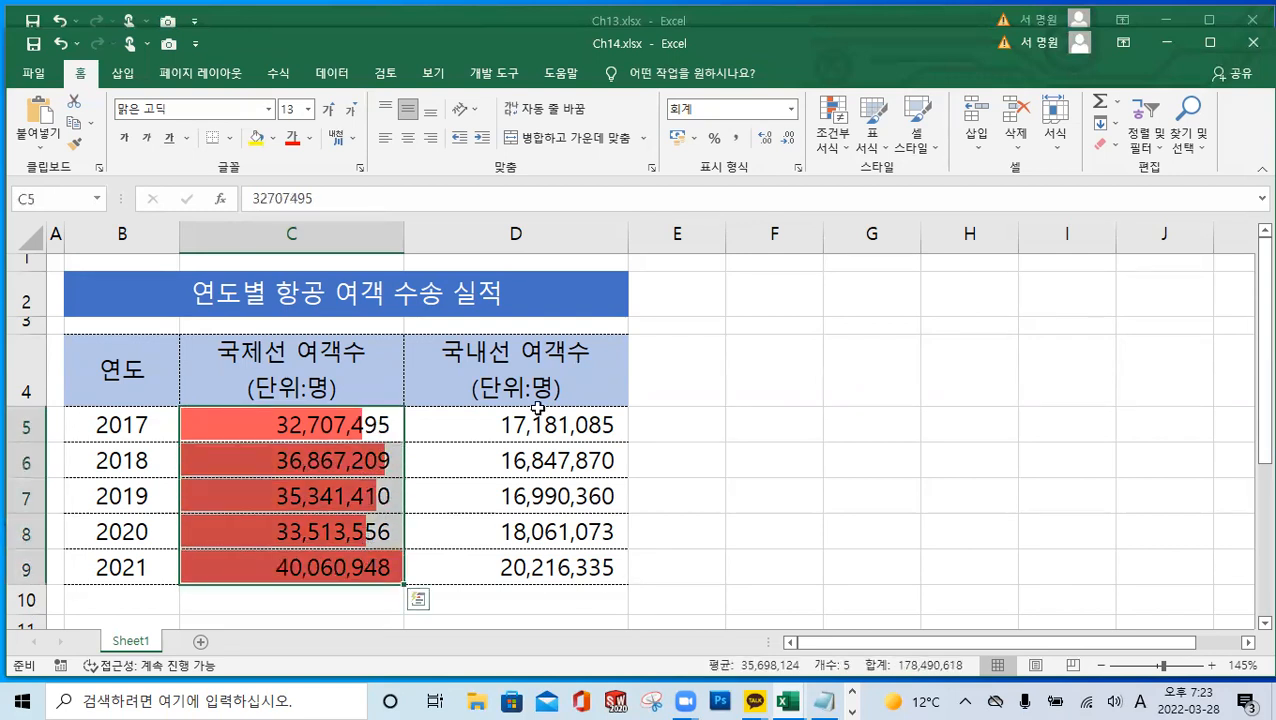
left_click(833, 122)
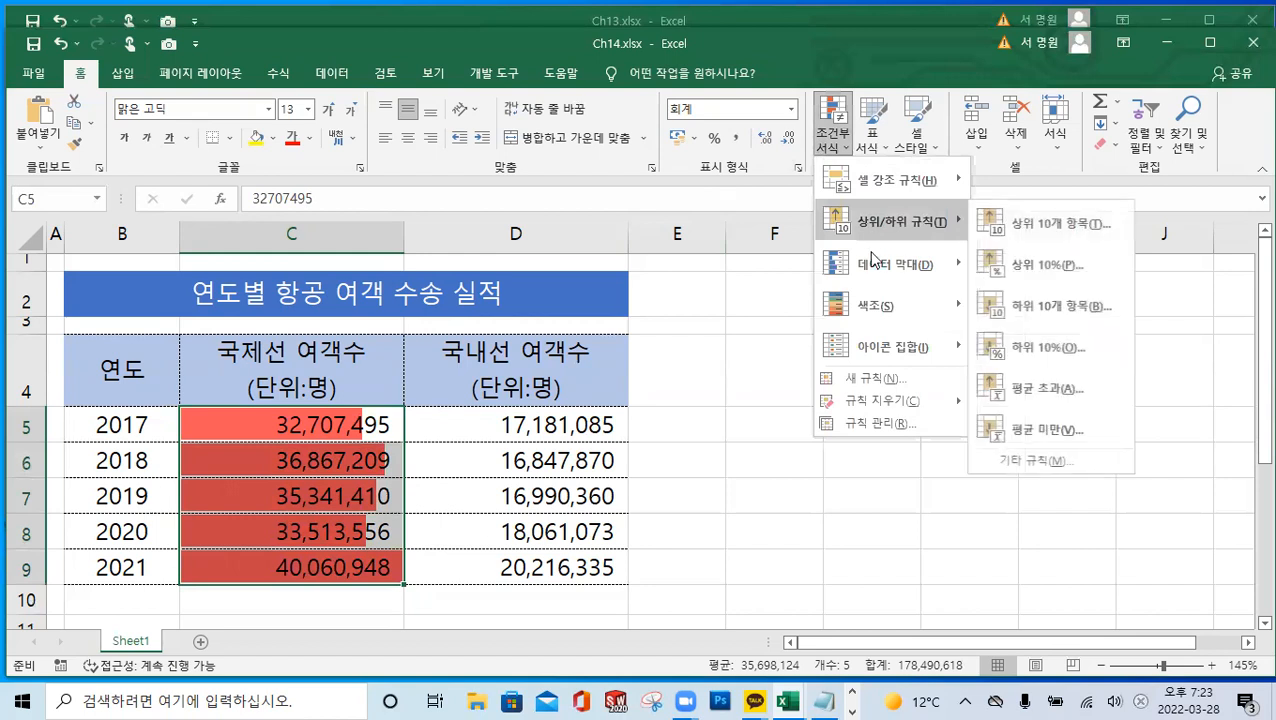
mouse_move(855, 272)
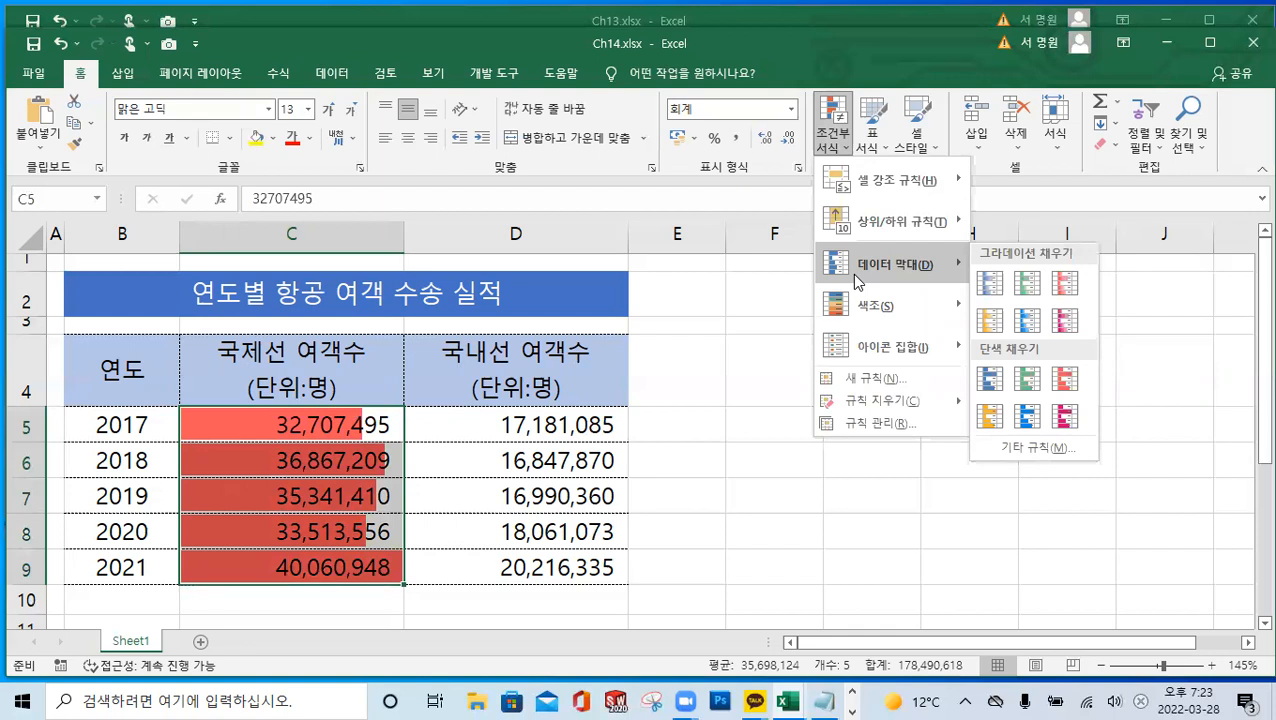
left_click(696, 434)
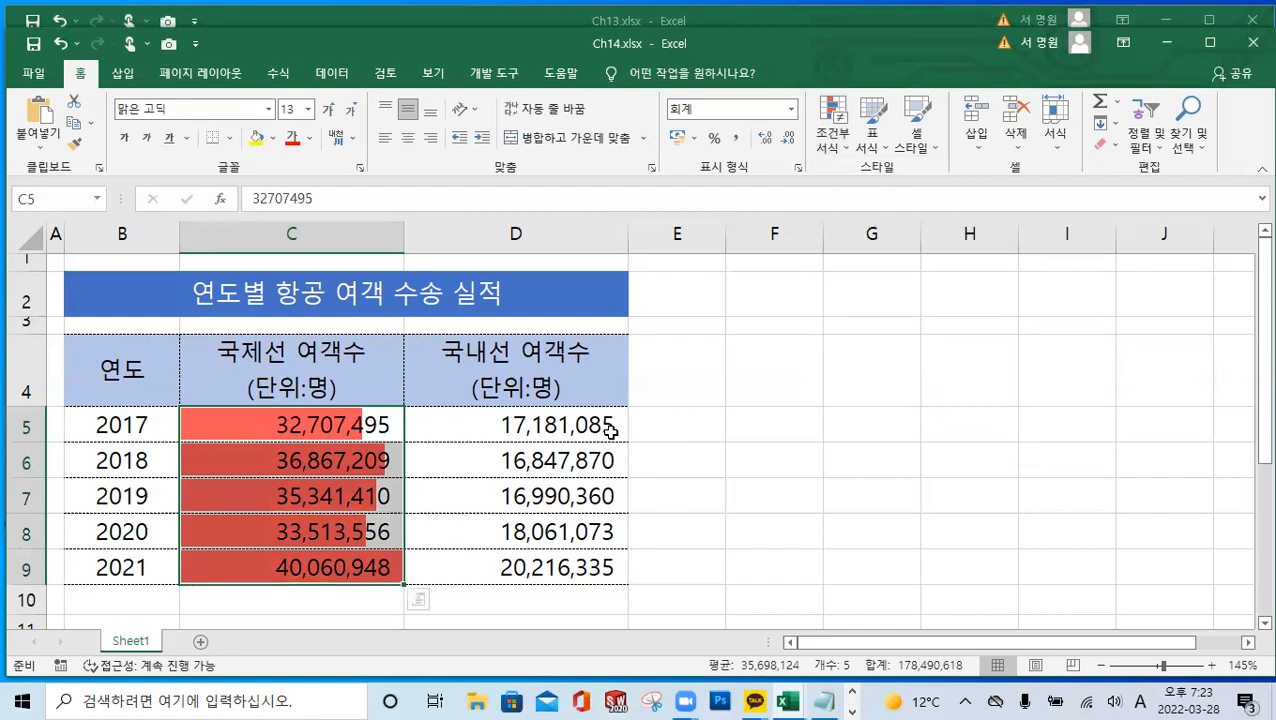
Apply the three-triangle directional icon set to the domestic passenger counts in D5:D9 with conditional formatting
left_click(610, 430)
left_click_drag(610, 430, 610, 554)
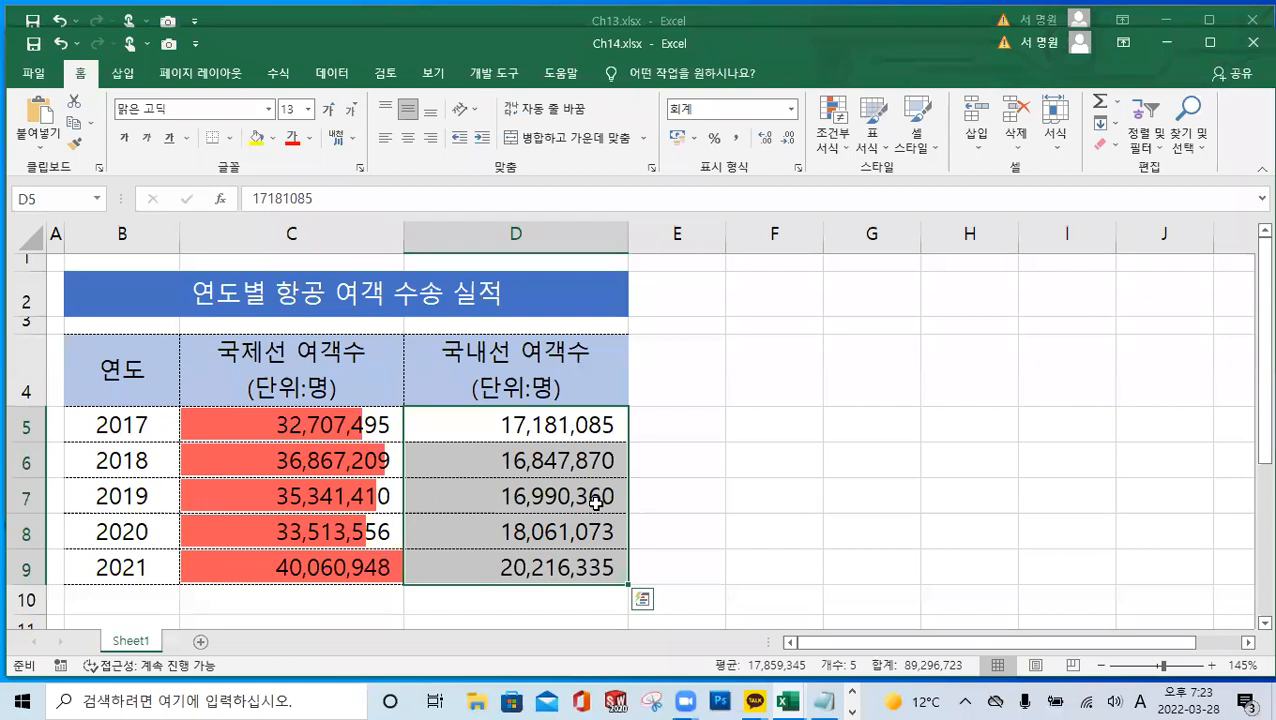
left_click(838, 145)
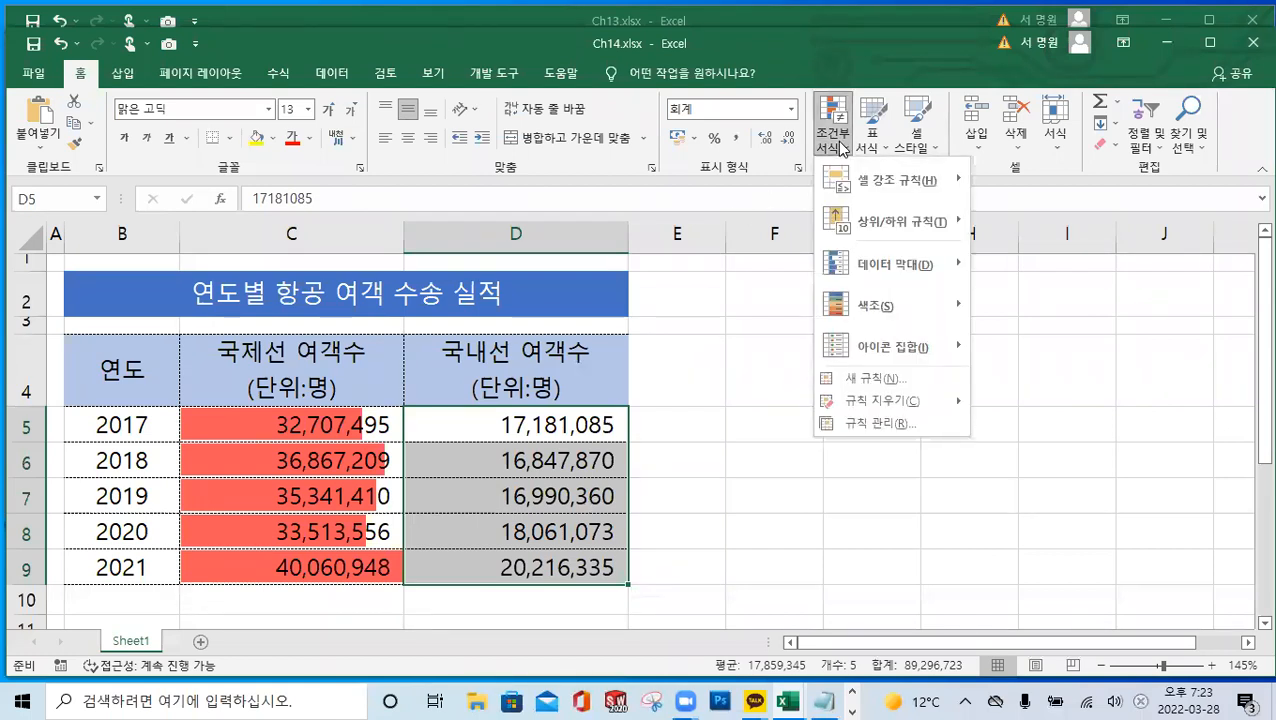
mouse_move(905, 362)
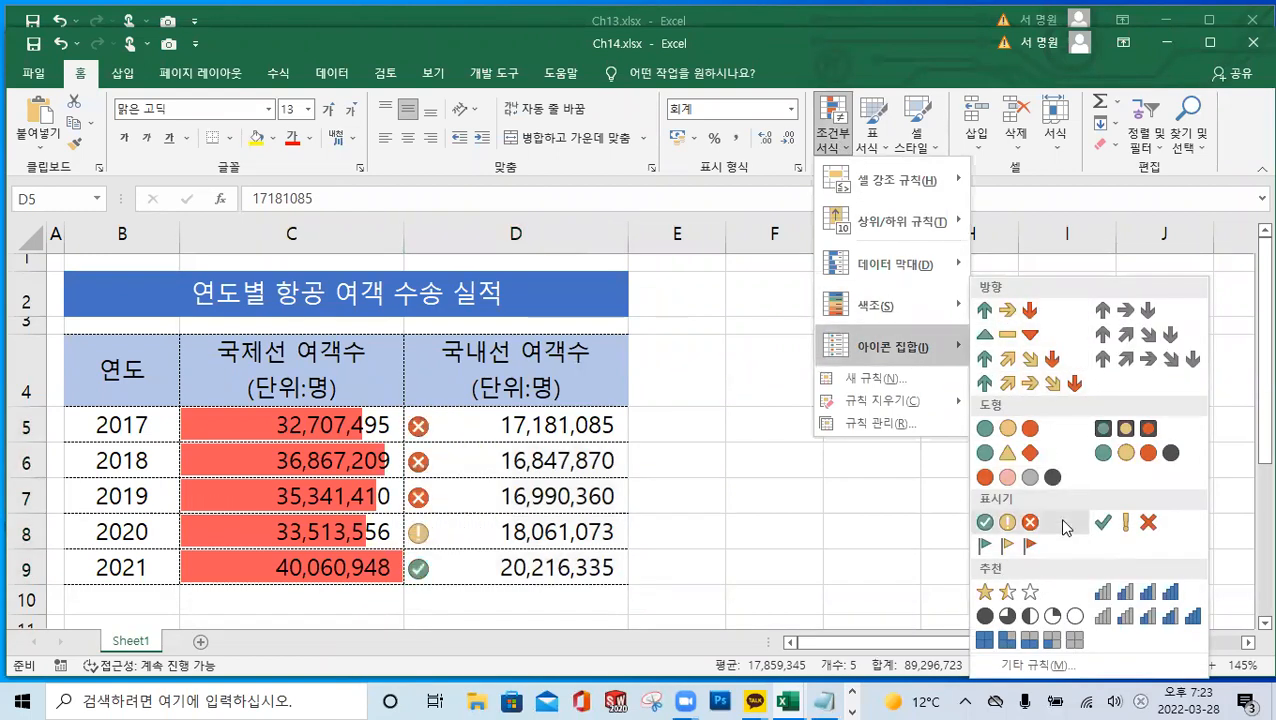
left_click(1024, 343)
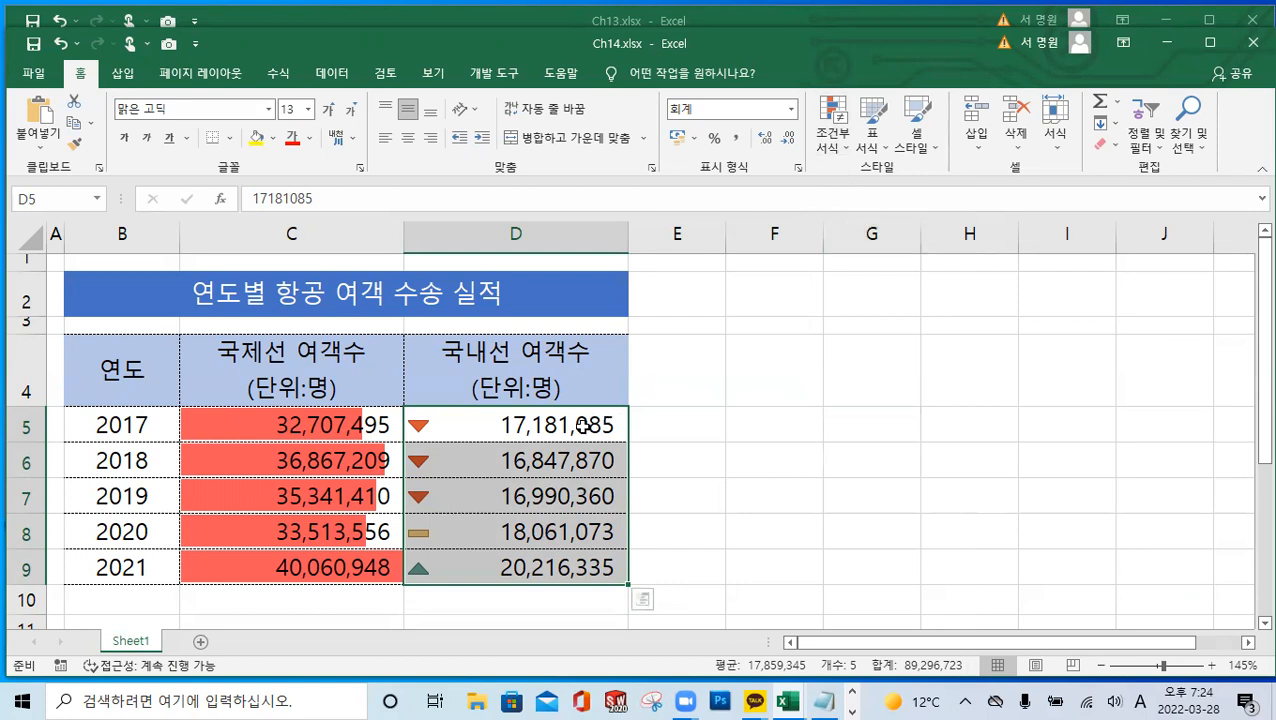
right_click(519, 465)
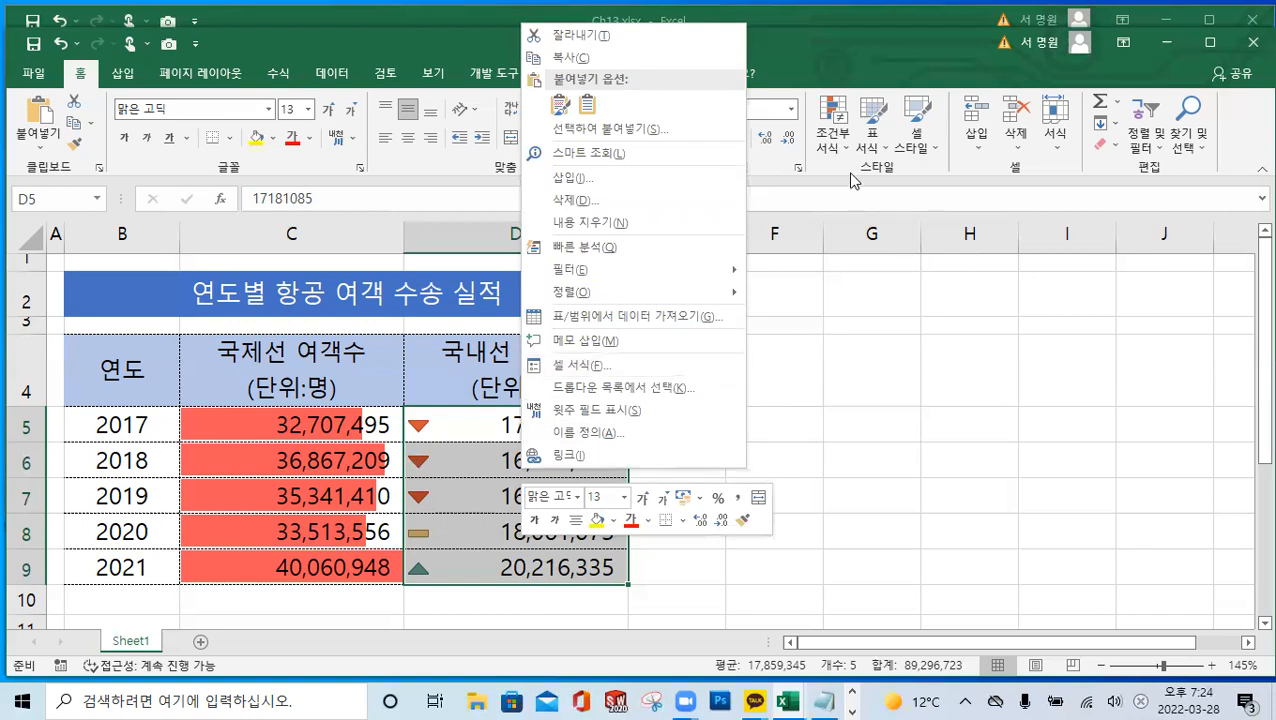
Open the icon set rule for D5:D9 for editing and change both threshold types to Number (숫자)
left_click(836, 145)
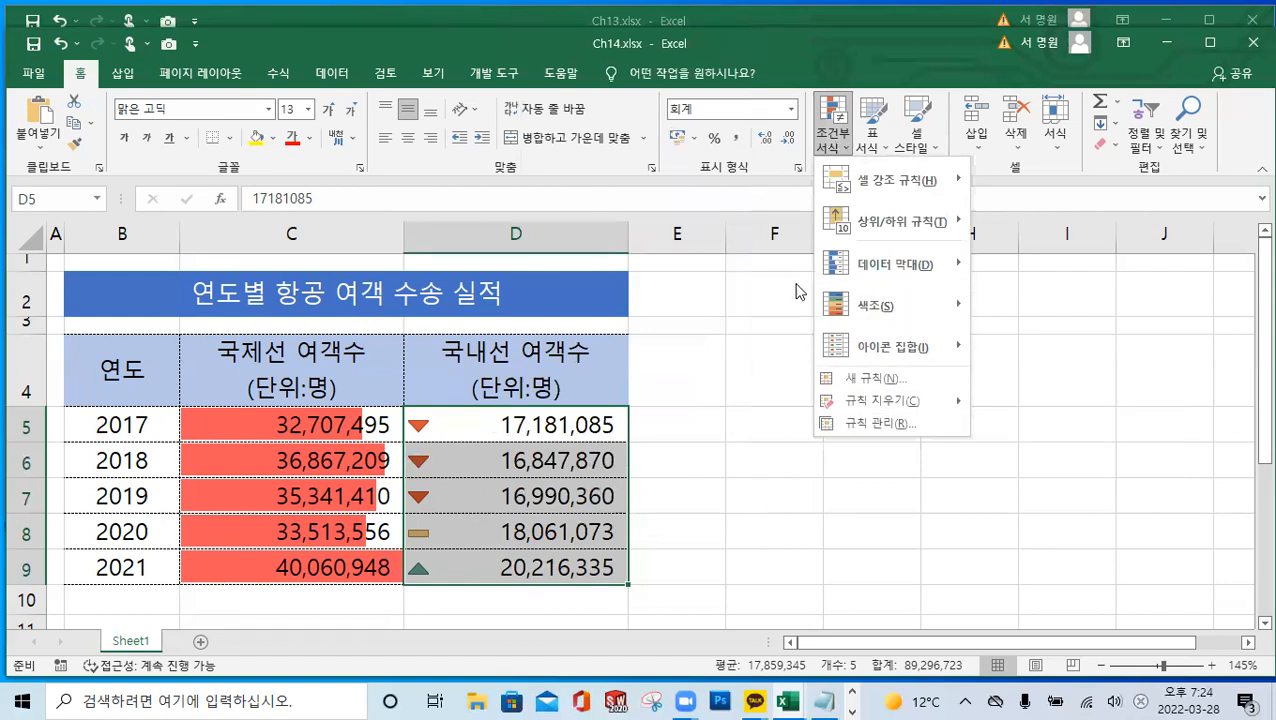
left_click(911, 424)
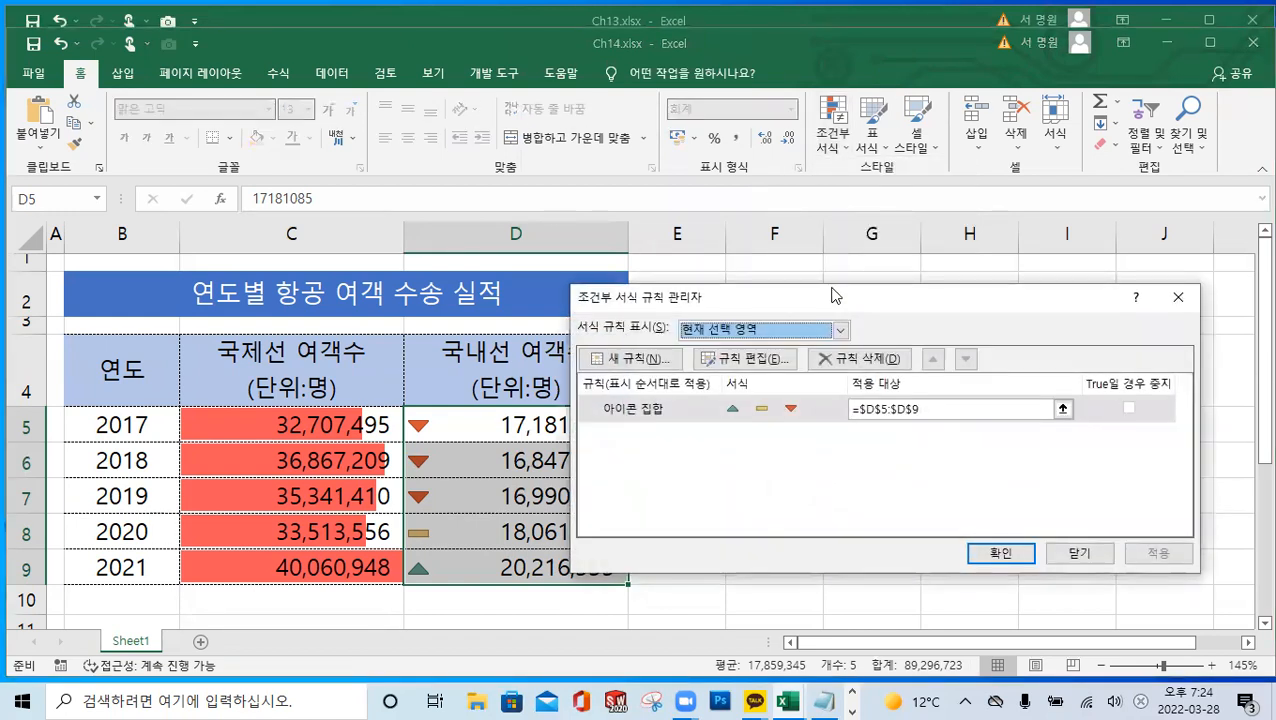
left_click_drag(835, 295, 910, 166)
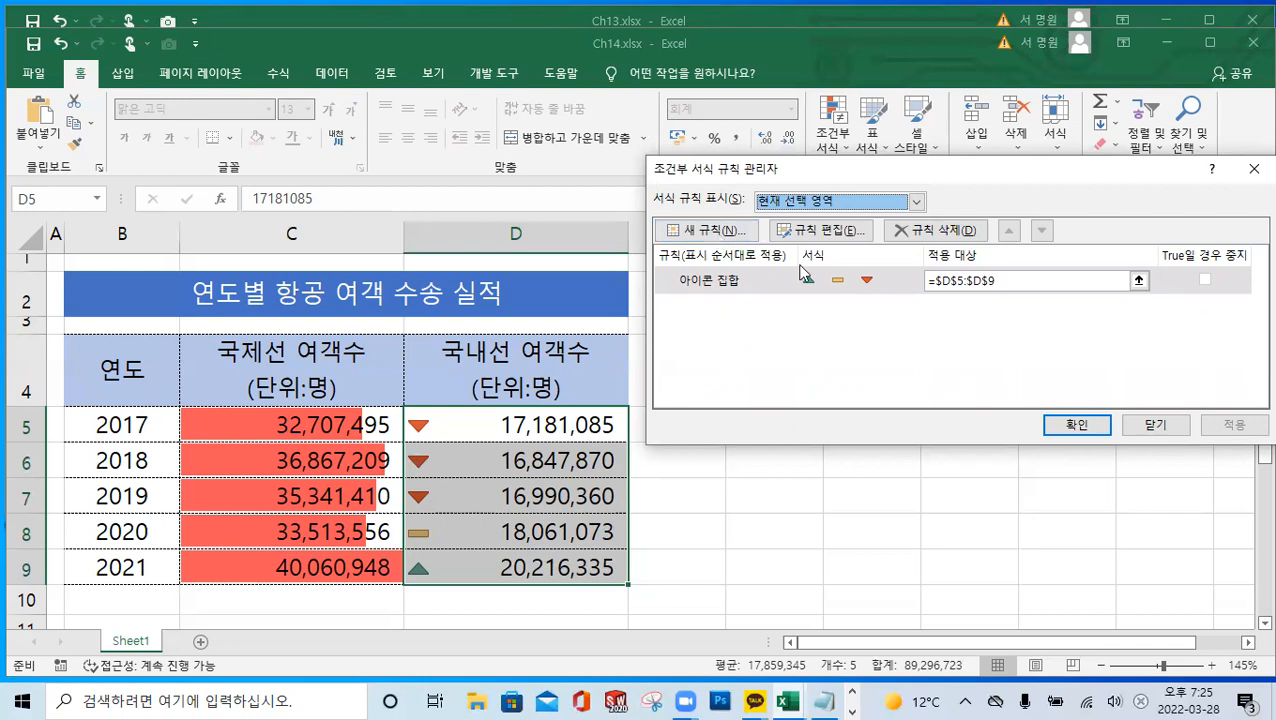
left_click(843, 232)
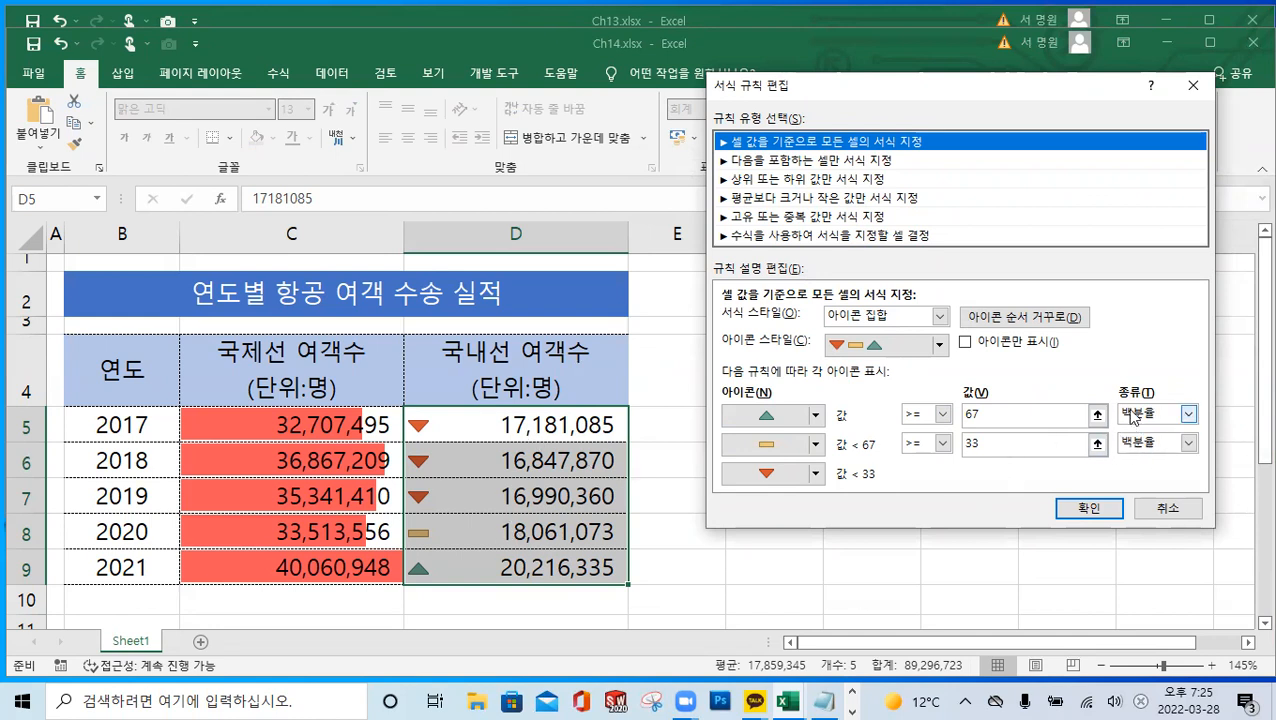
left_click(1188, 415)
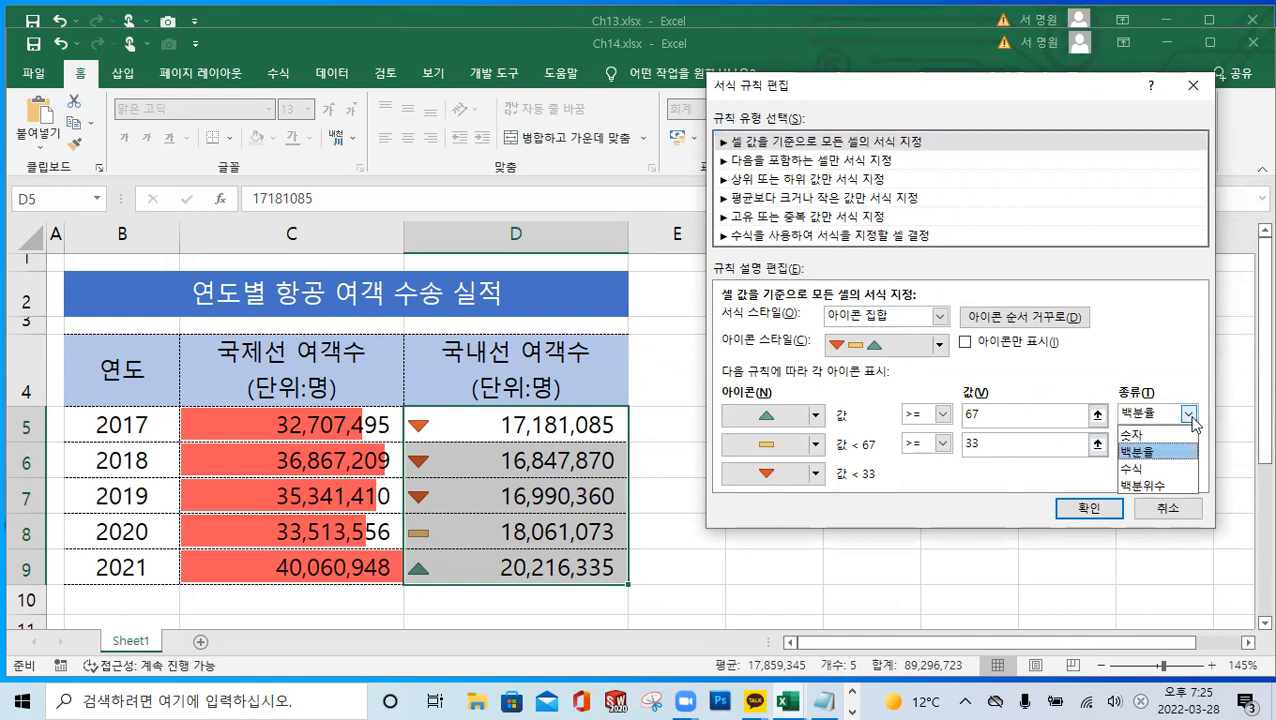
left_click(1170, 435)
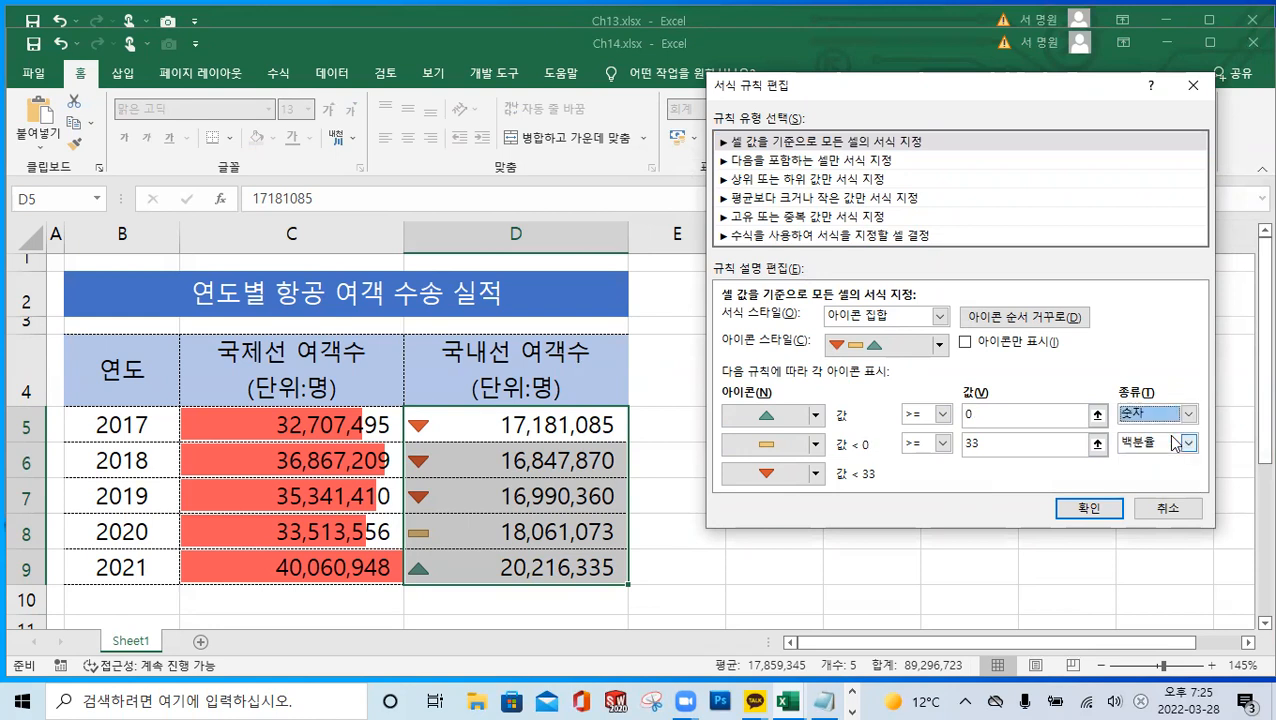
left_click(1190, 446)
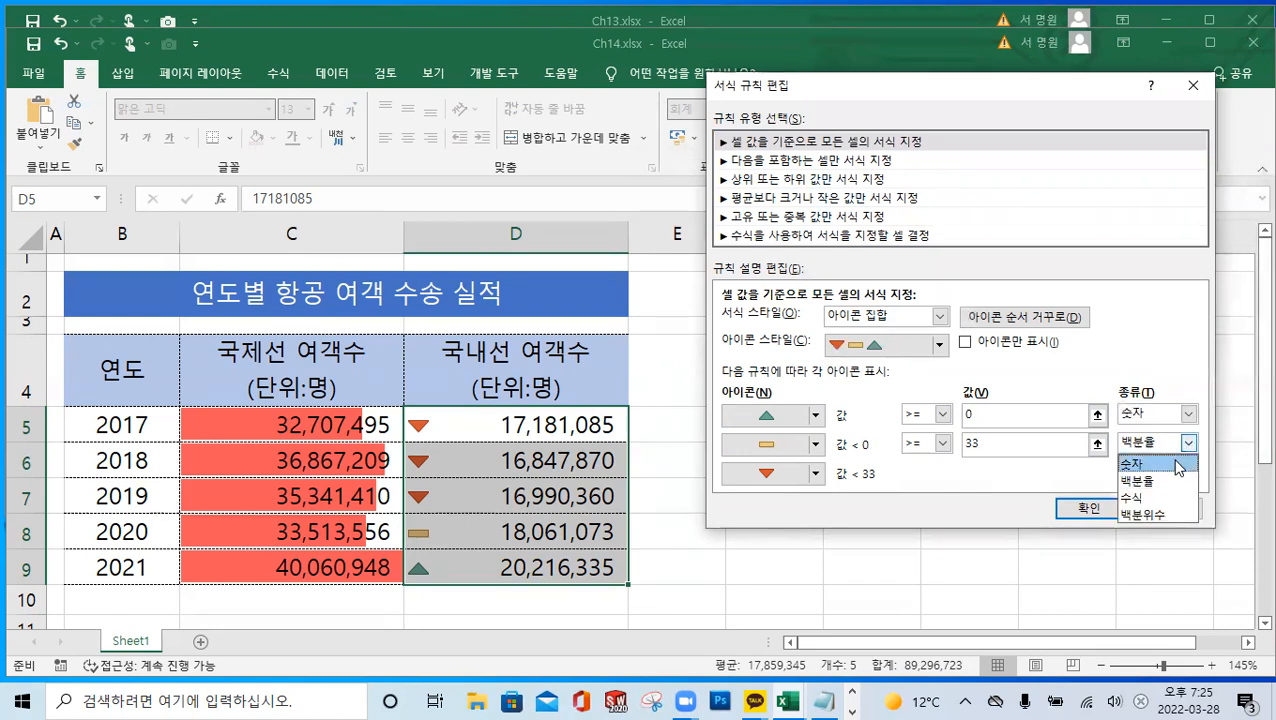
left_click(1175, 460)
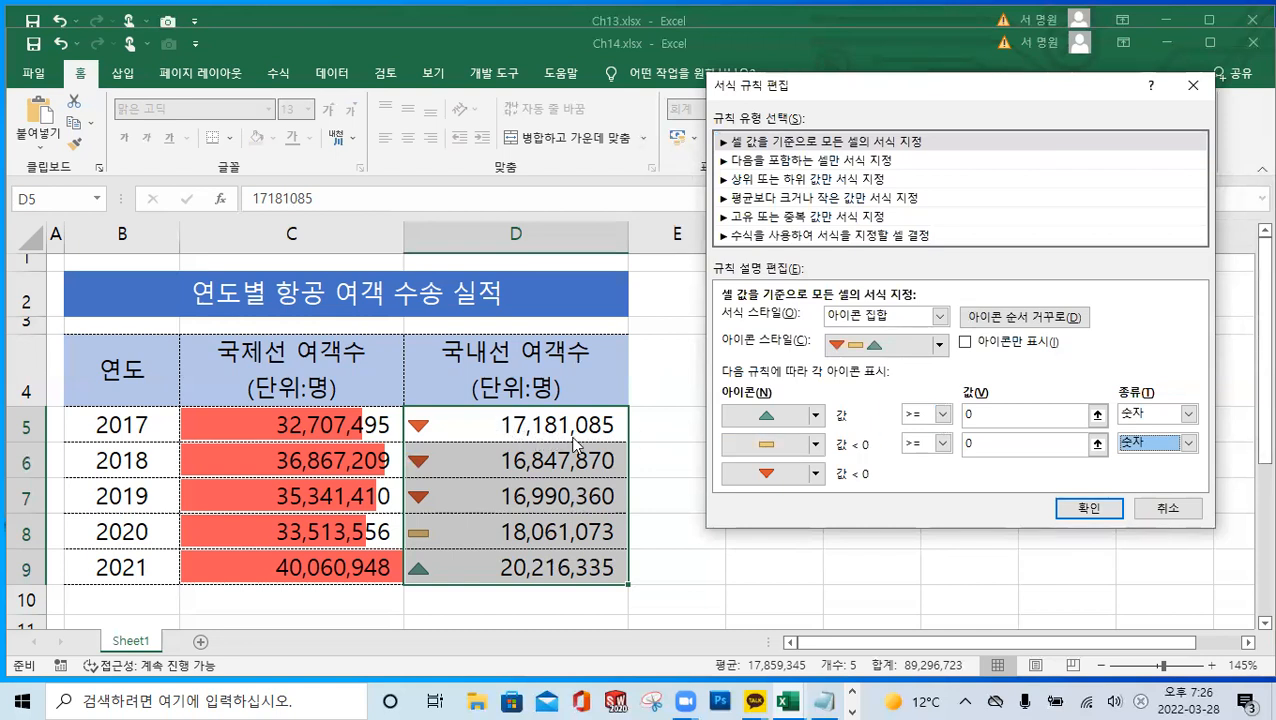
Set the icon thresholds to >= 20000000 for the green triangle and >= 17000000 for the yellow bar, and apply the rule
left_click(967, 414)
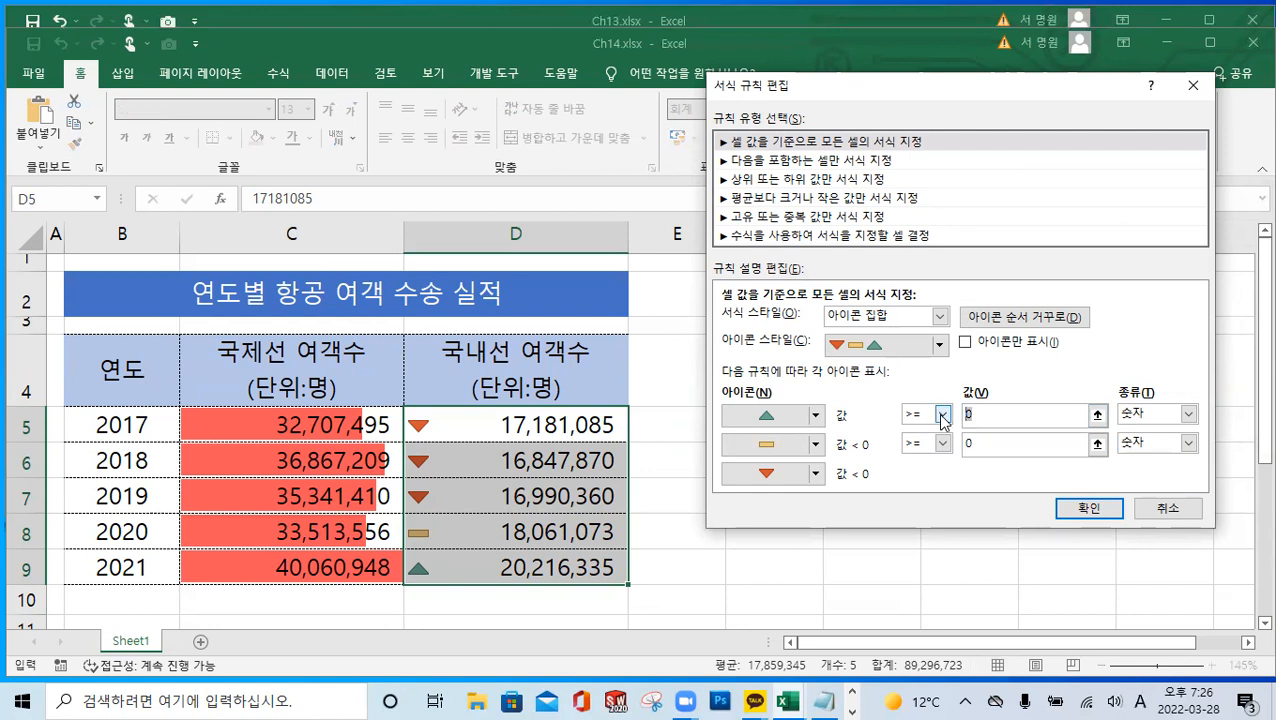
type("2")
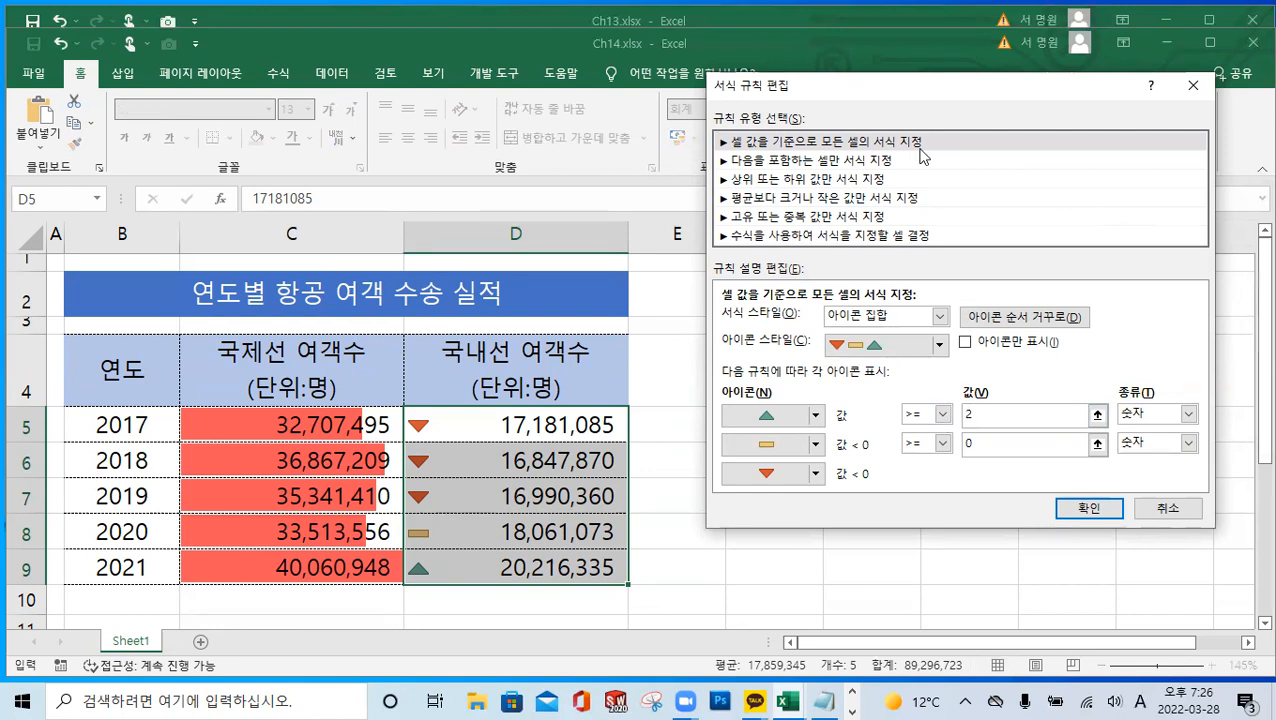
left_click(1004, 411)
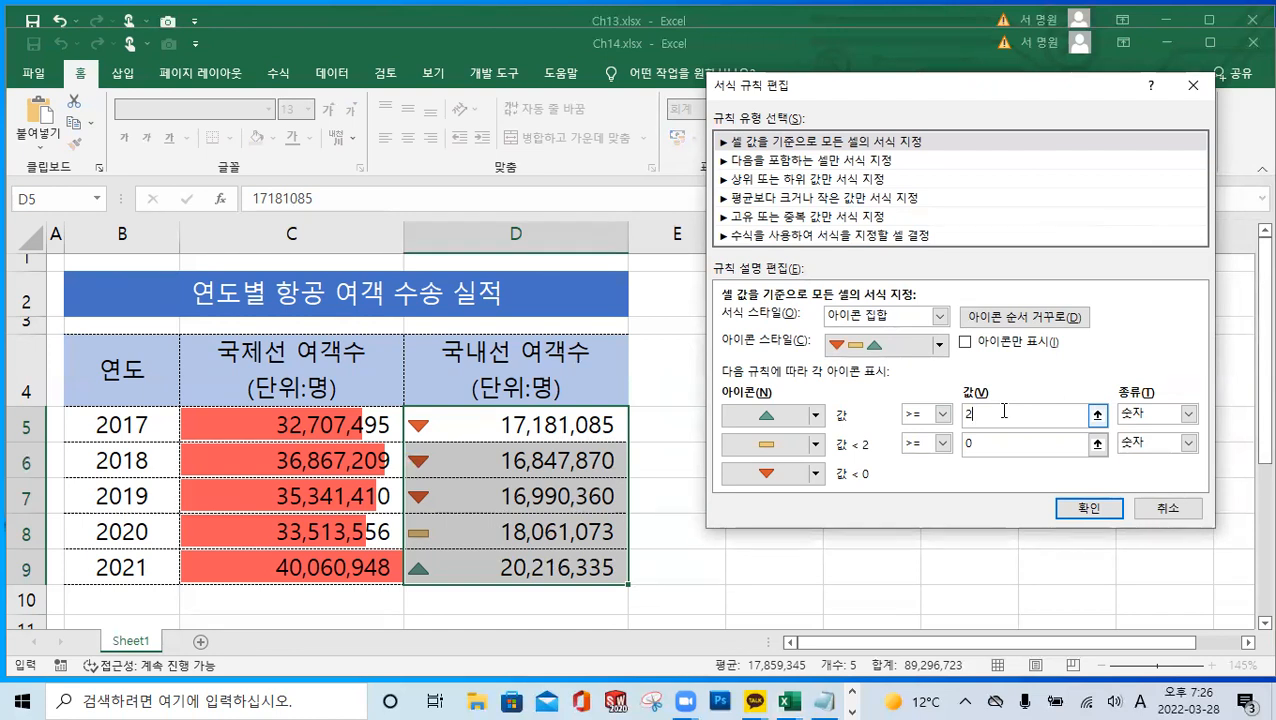
type("0000000")
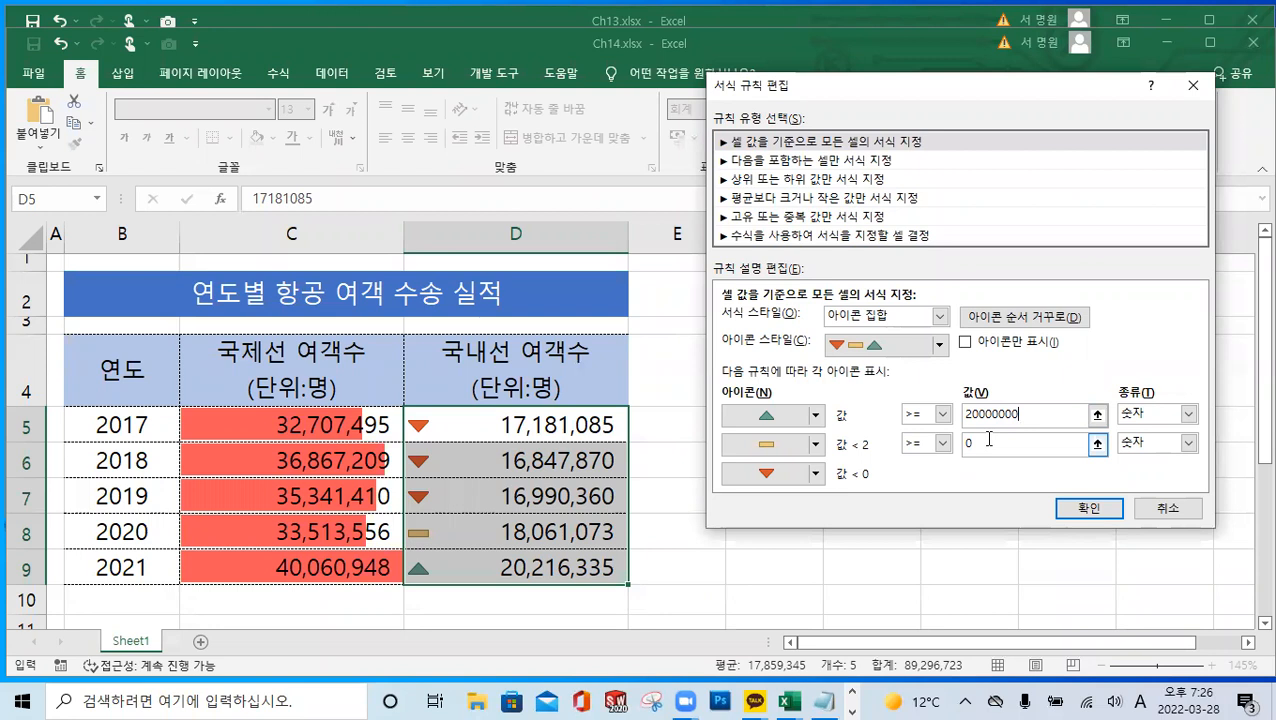
left_click(988, 438)
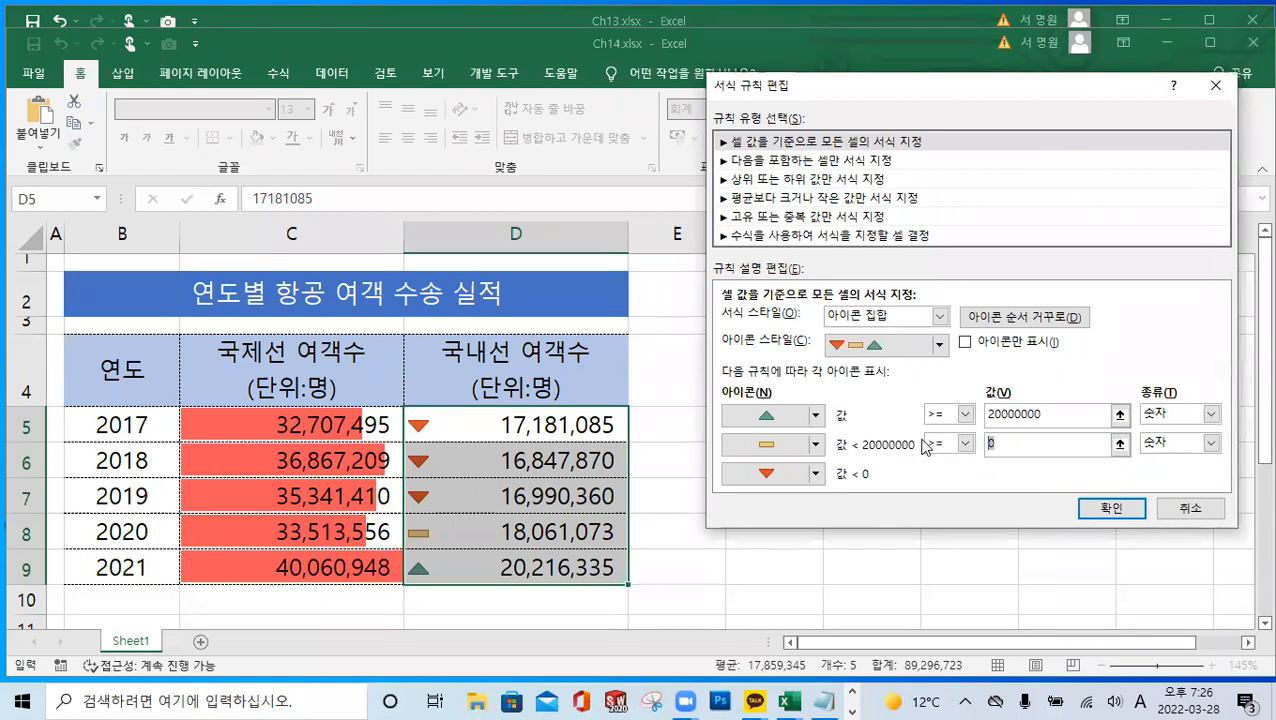
type("17000000")
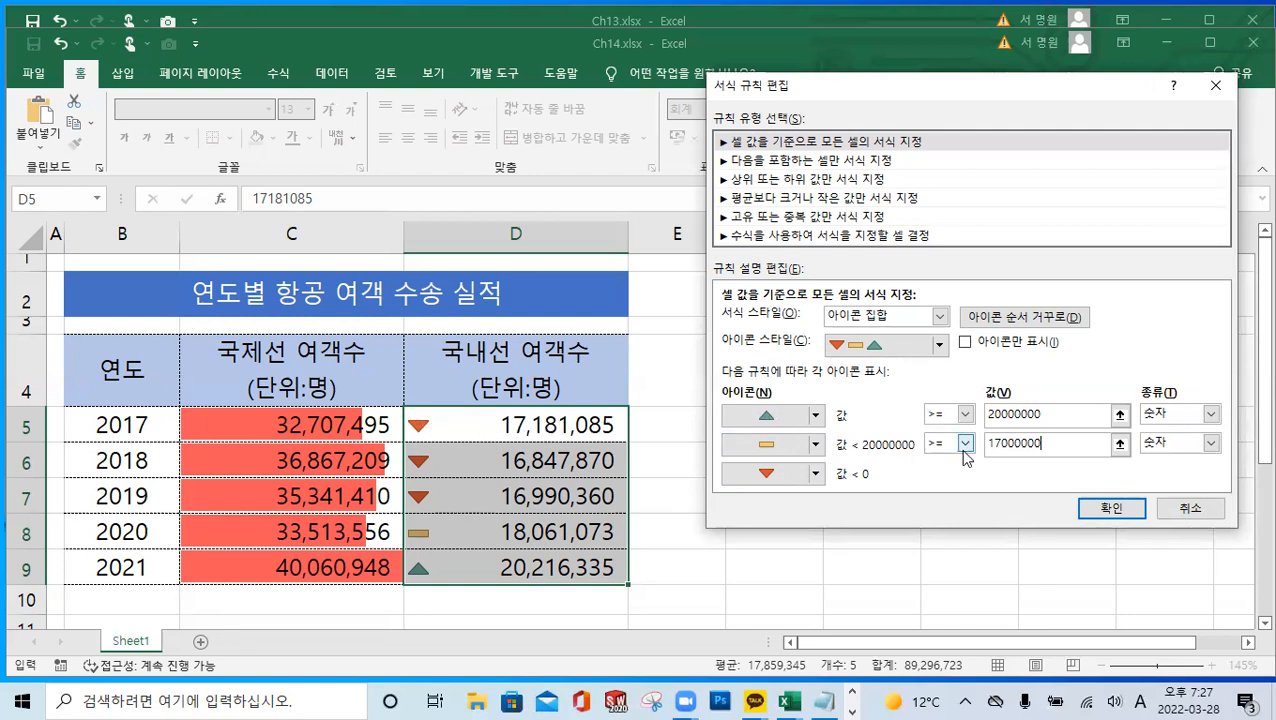
left_click(1108, 506)
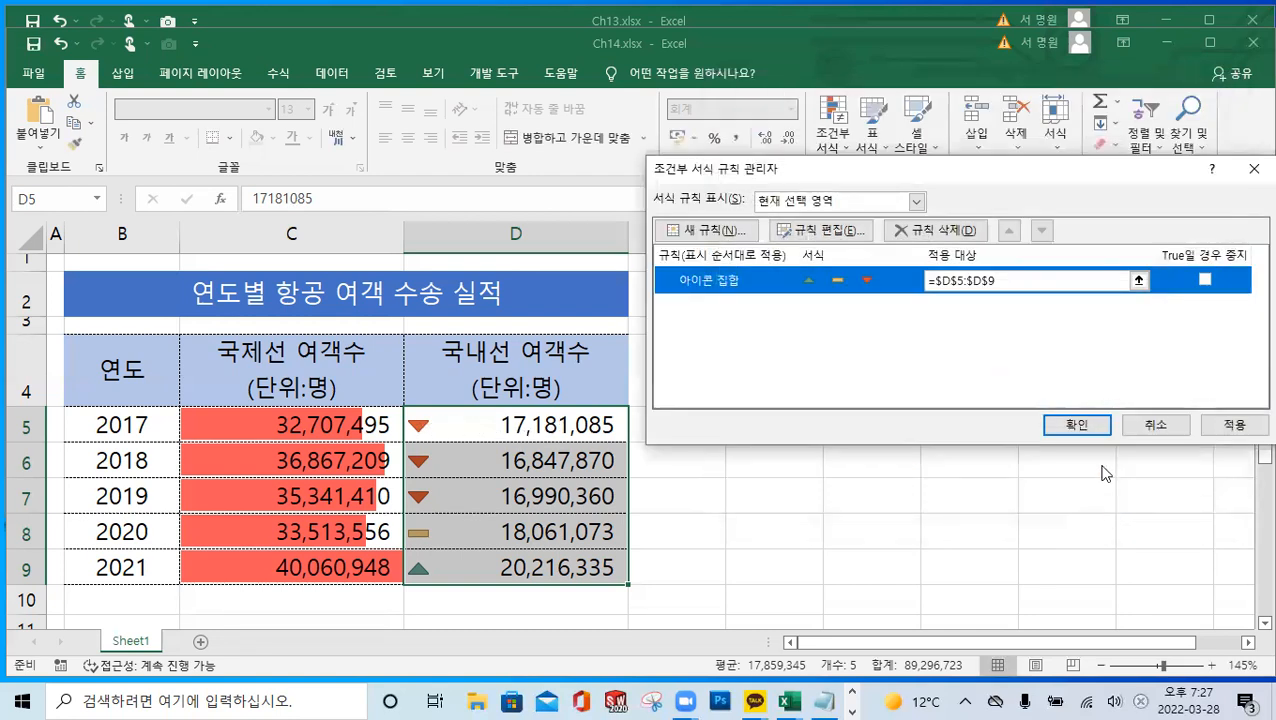
left_click(1088, 428)
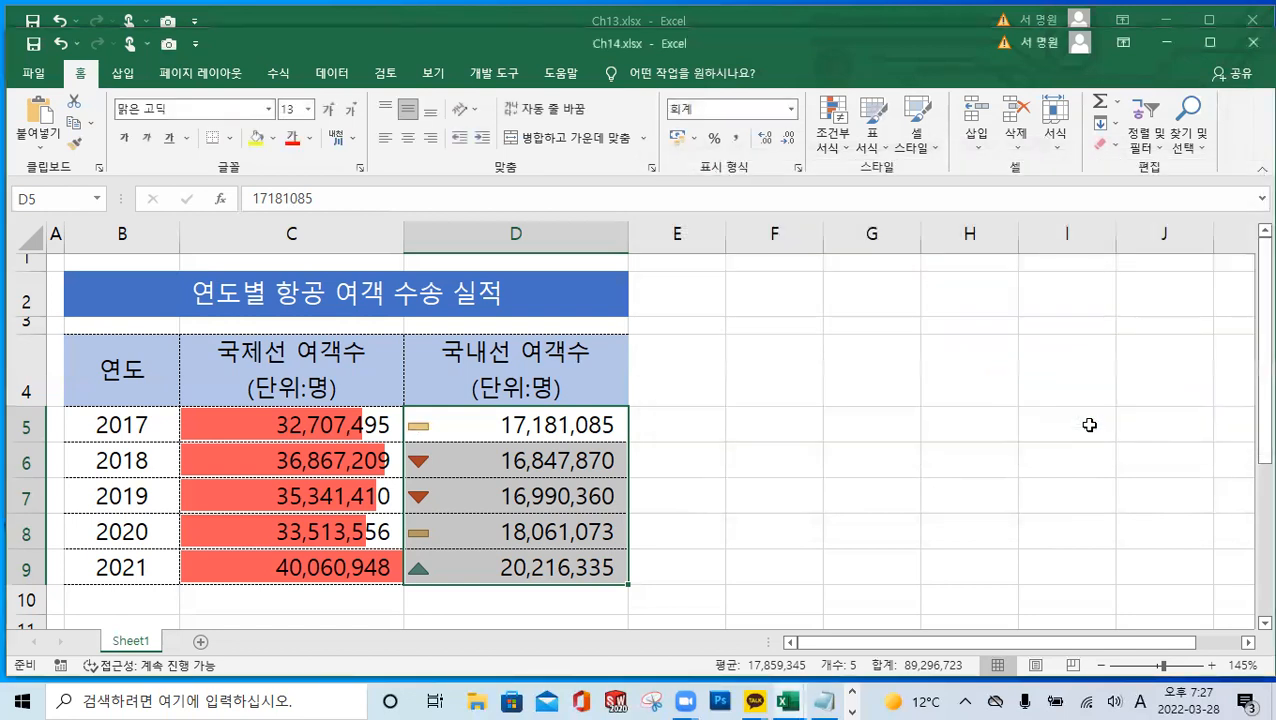
Check the icons beside the individual domestic passenger counts in D5:D9 against the thresholds
left_click(512, 424)
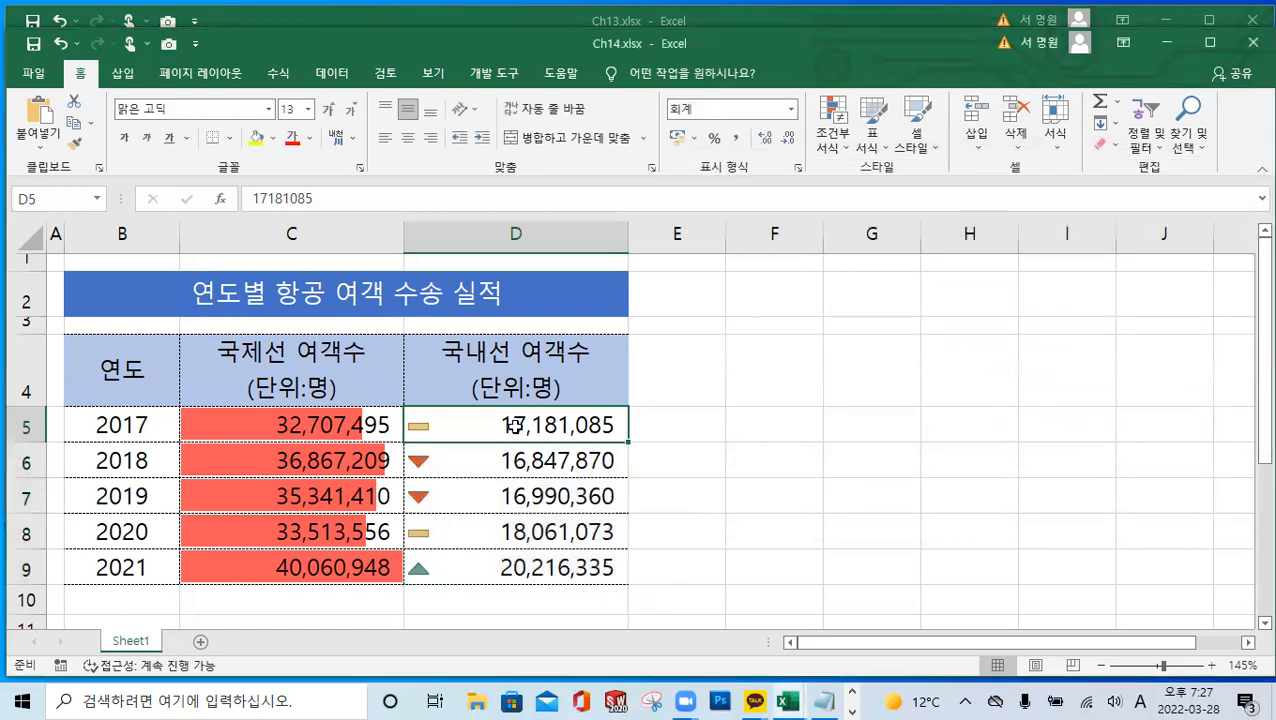
left_click(512, 528)
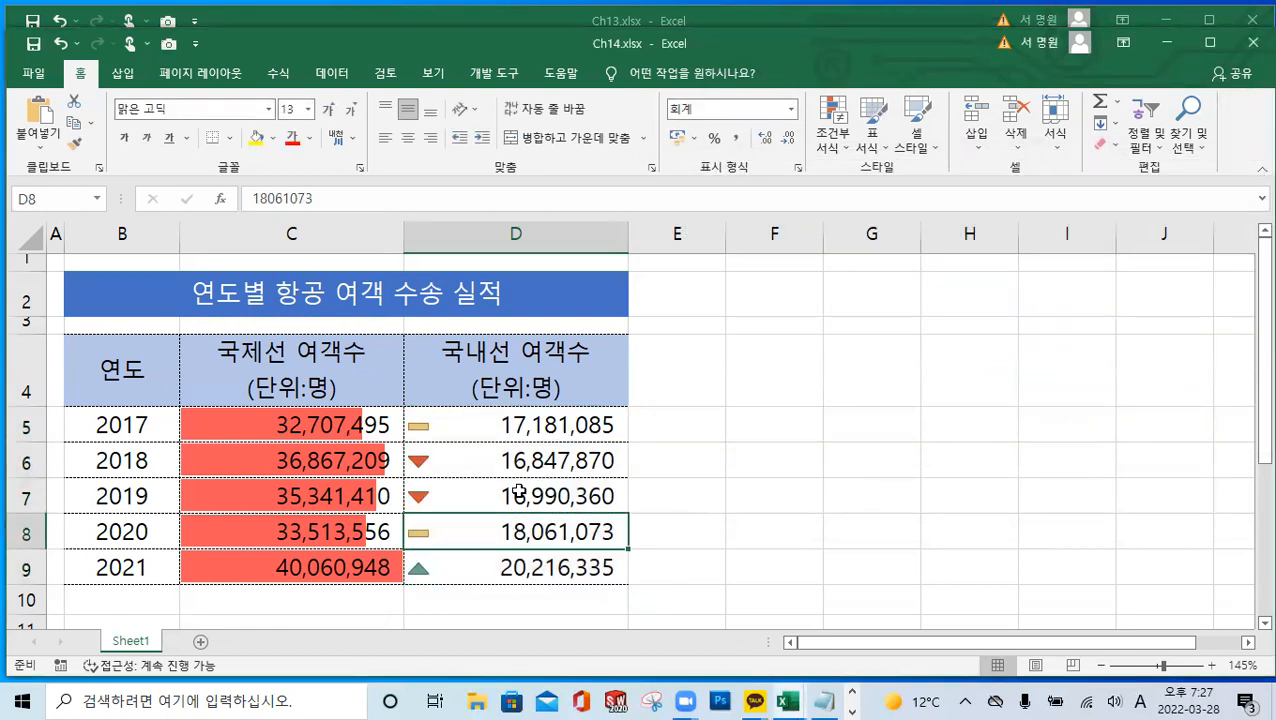
left_click(516, 568)
left_click(532, 530)
key("Up")
key("Up")
key("Up")
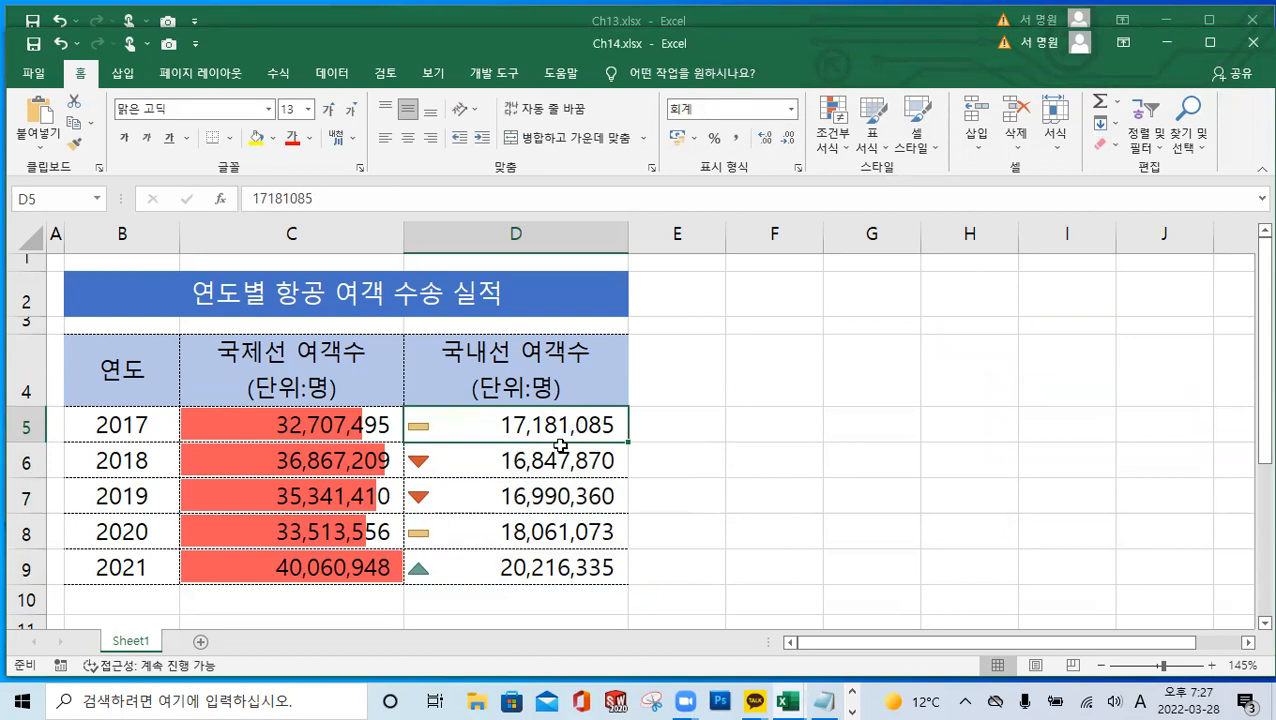
left_click_drag(525, 457, 532, 480)
Reopen the icon set rule for D5:D9, reselect Number as the green triangle's type and re-enter its threshold as 20000000
left_click_drag(545, 425, 551, 558)
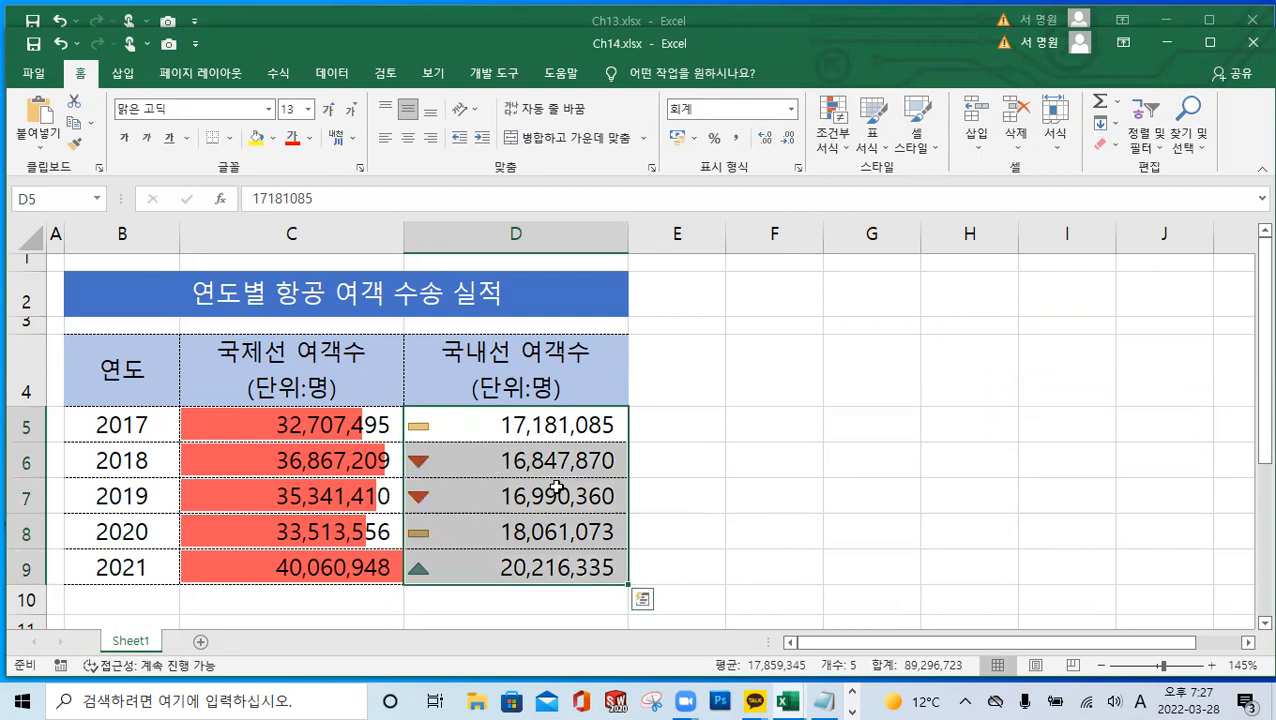
left_click(843, 148)
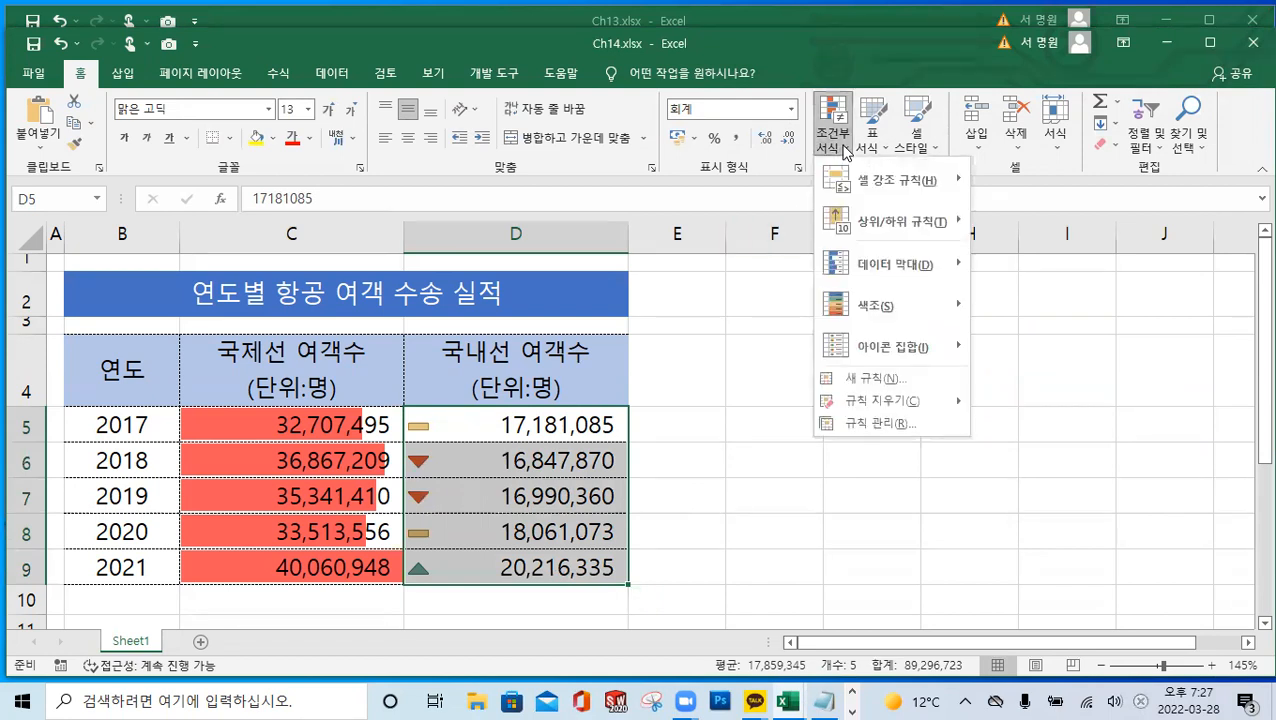
left_click(871, 423)
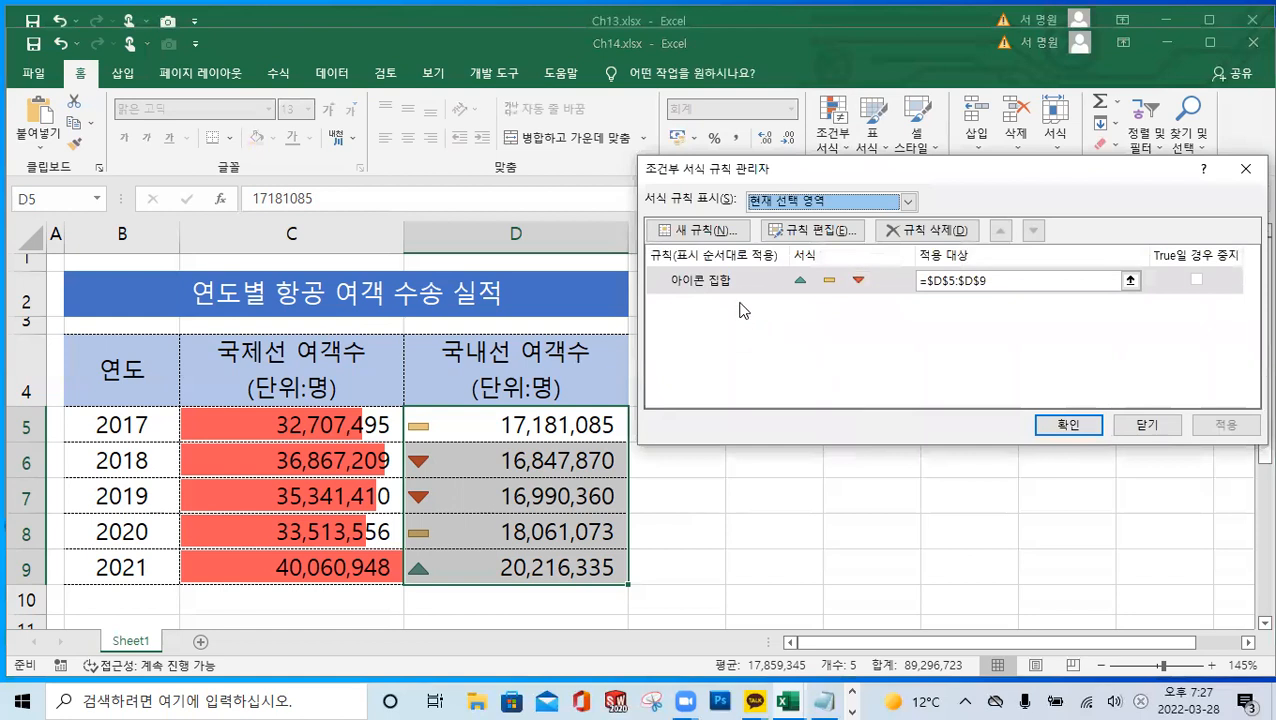
left_click(838, 233)
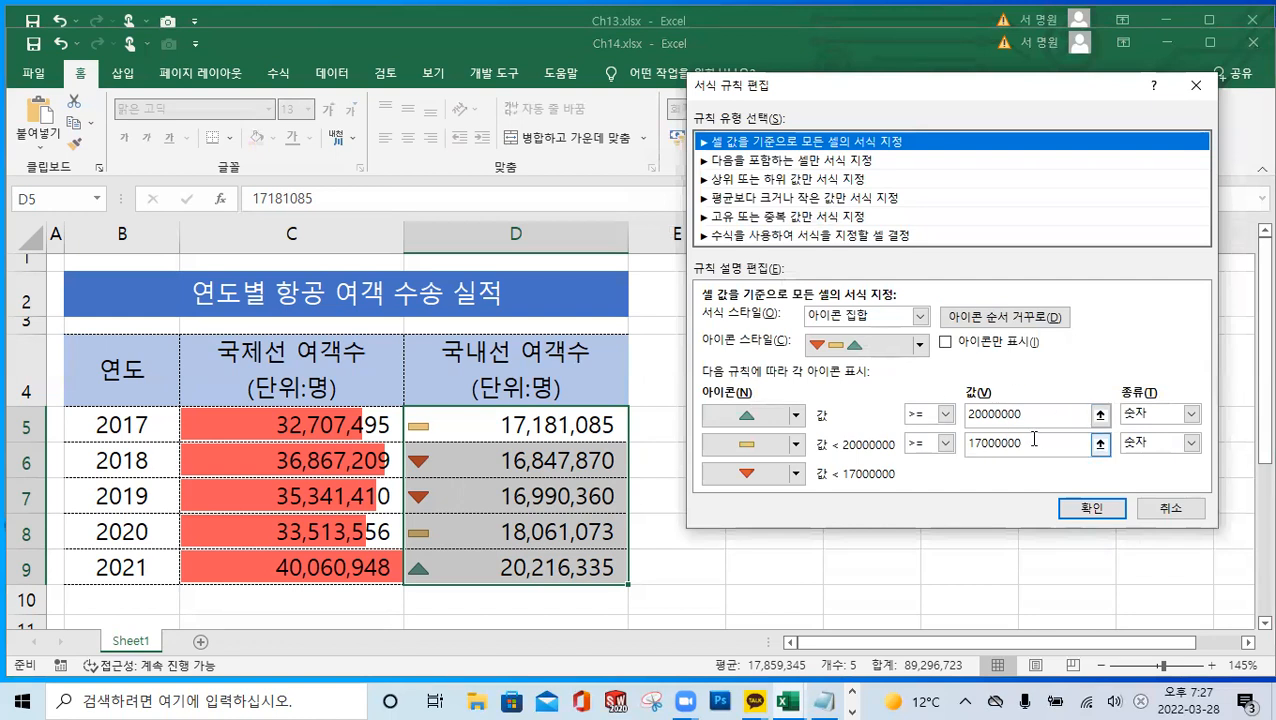
left_click(1192, 414)
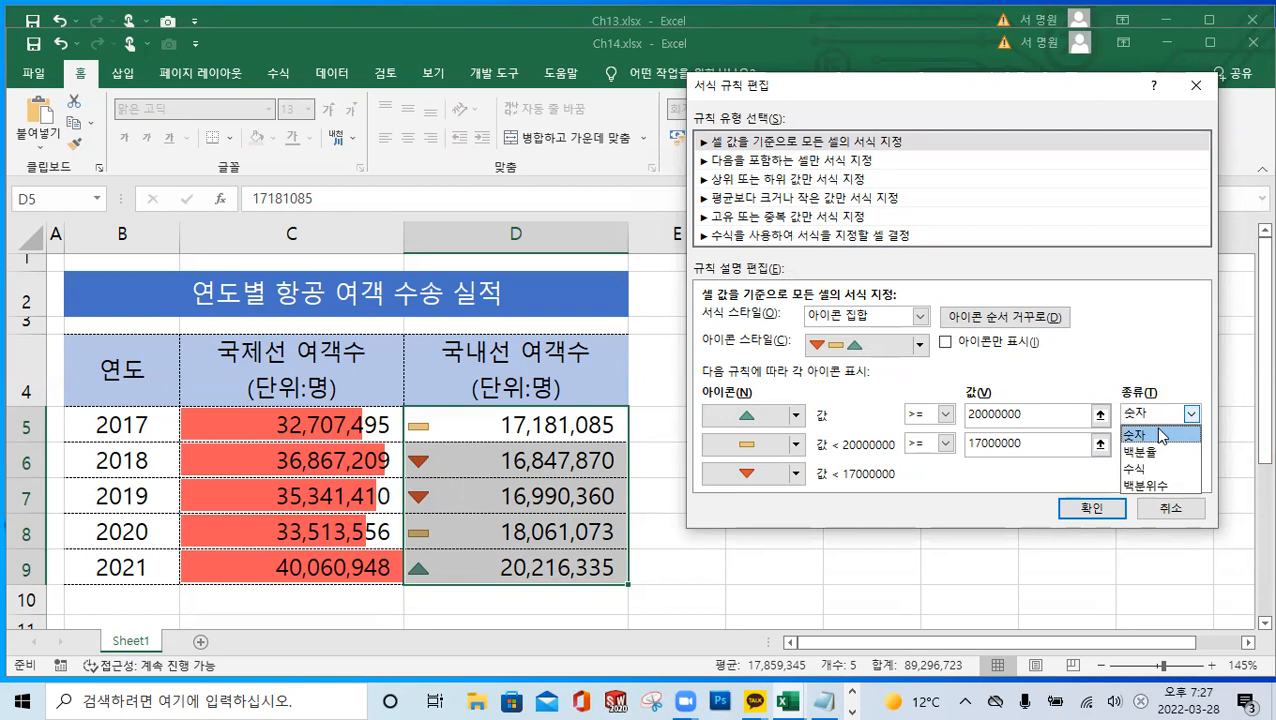
left_click(1167, 434)
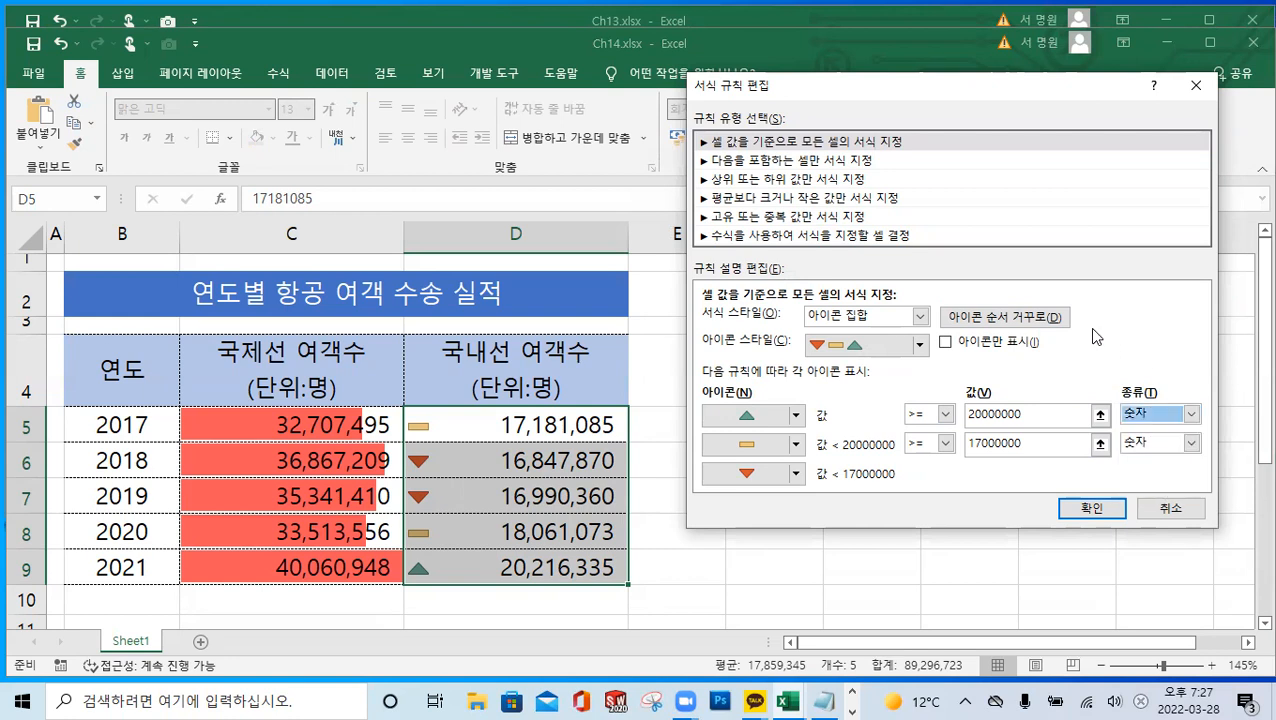
left_click(968, 414)
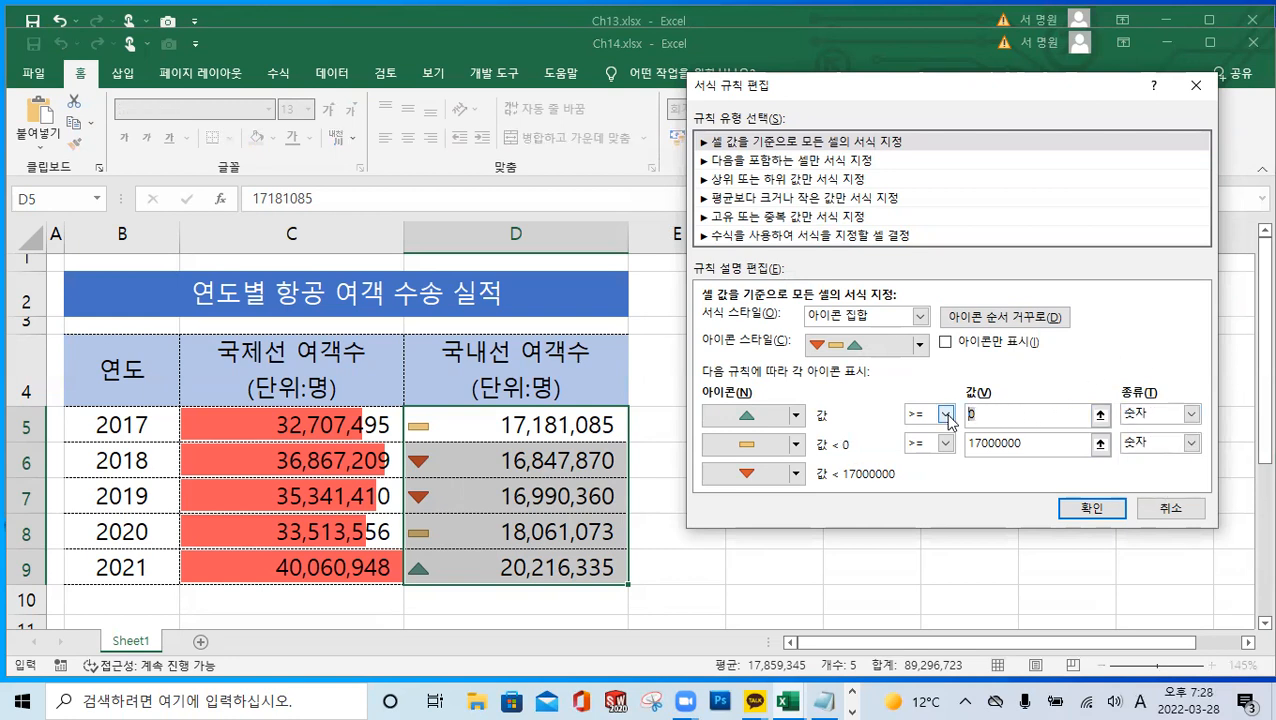
key("Delete")
type("20000000")
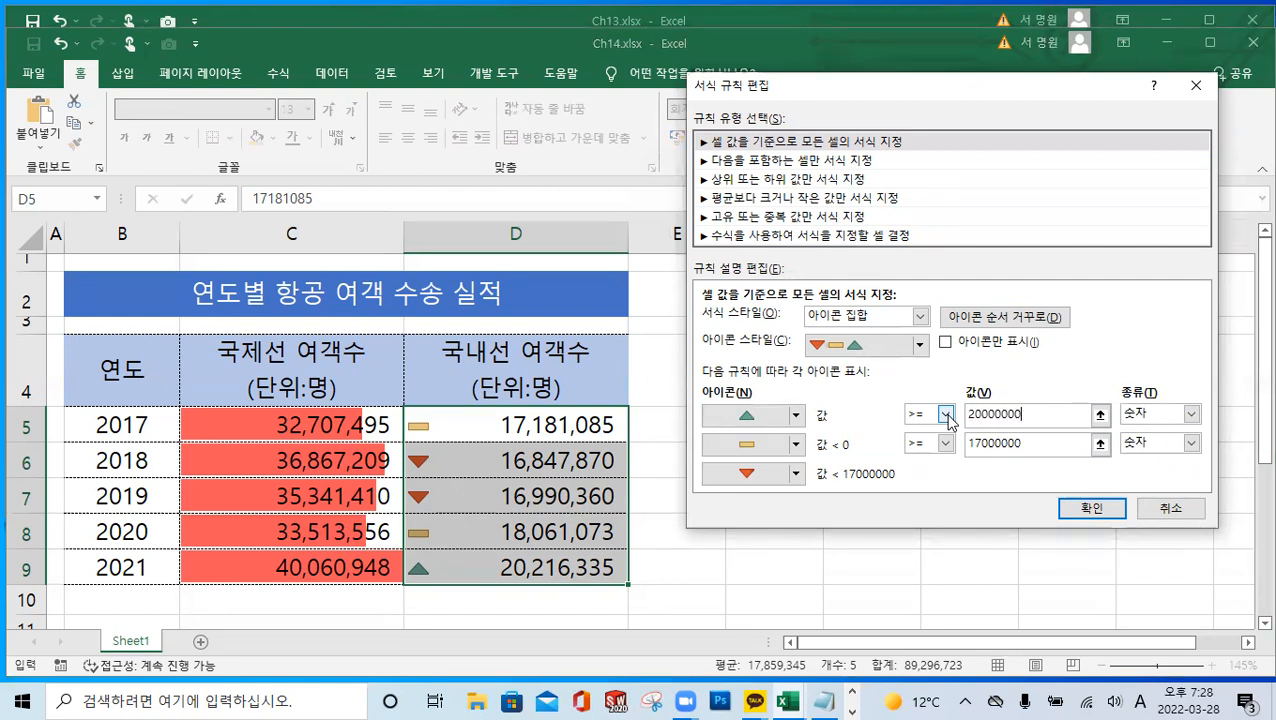
left_click(1092, 508)
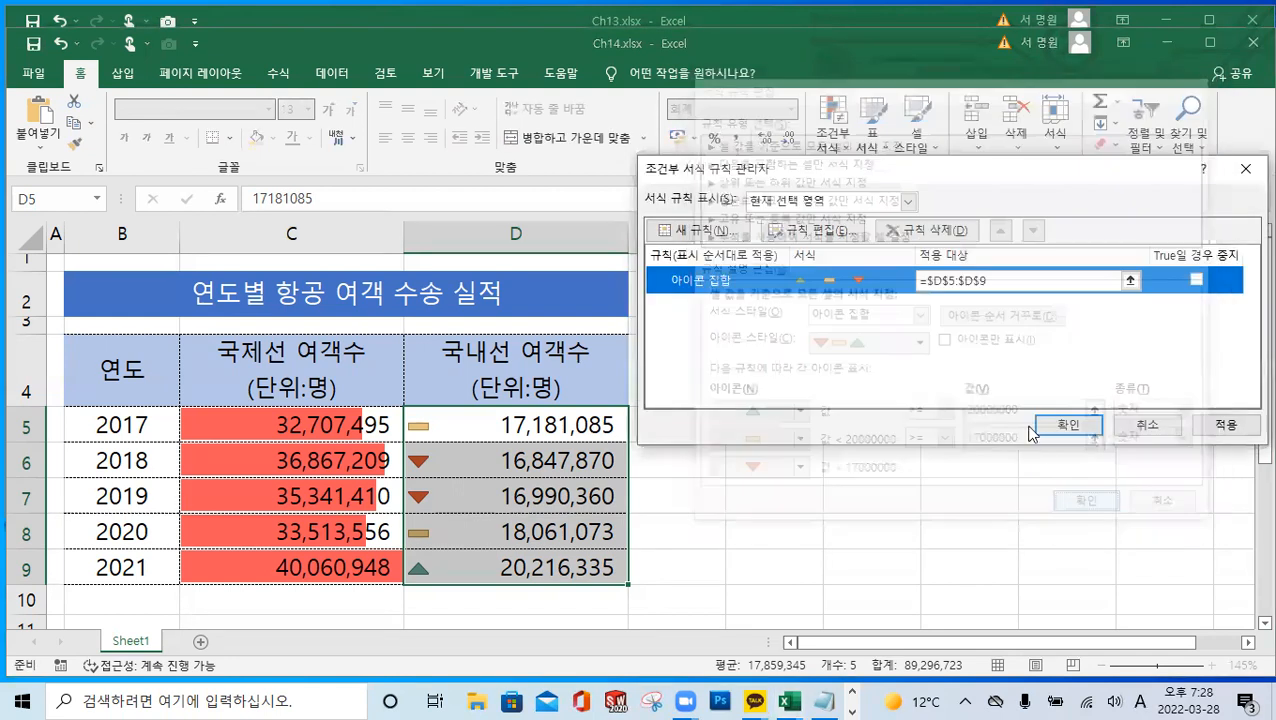
Review the D5:D9 icon set rule's thresholds and the alternative icons offered for the green triangle, keeping the current settings
left_click(810, 230)
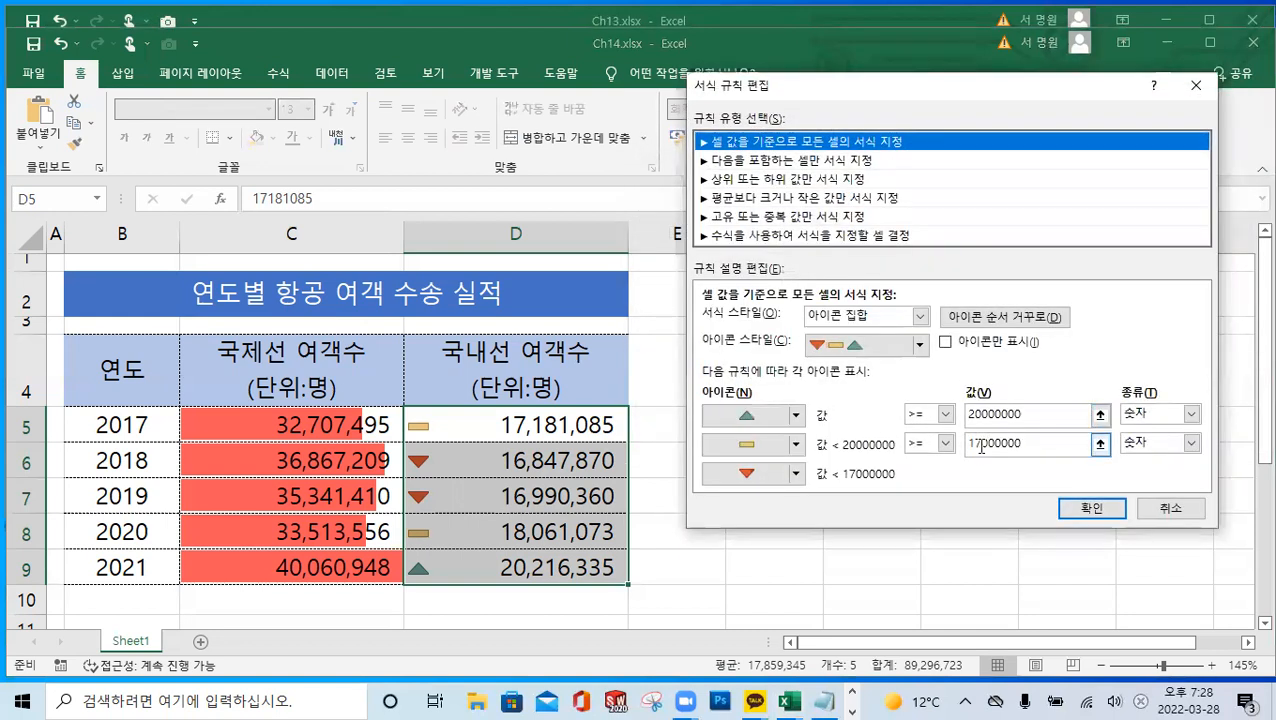
left_click(1017, 442)
left_click(976, 418)
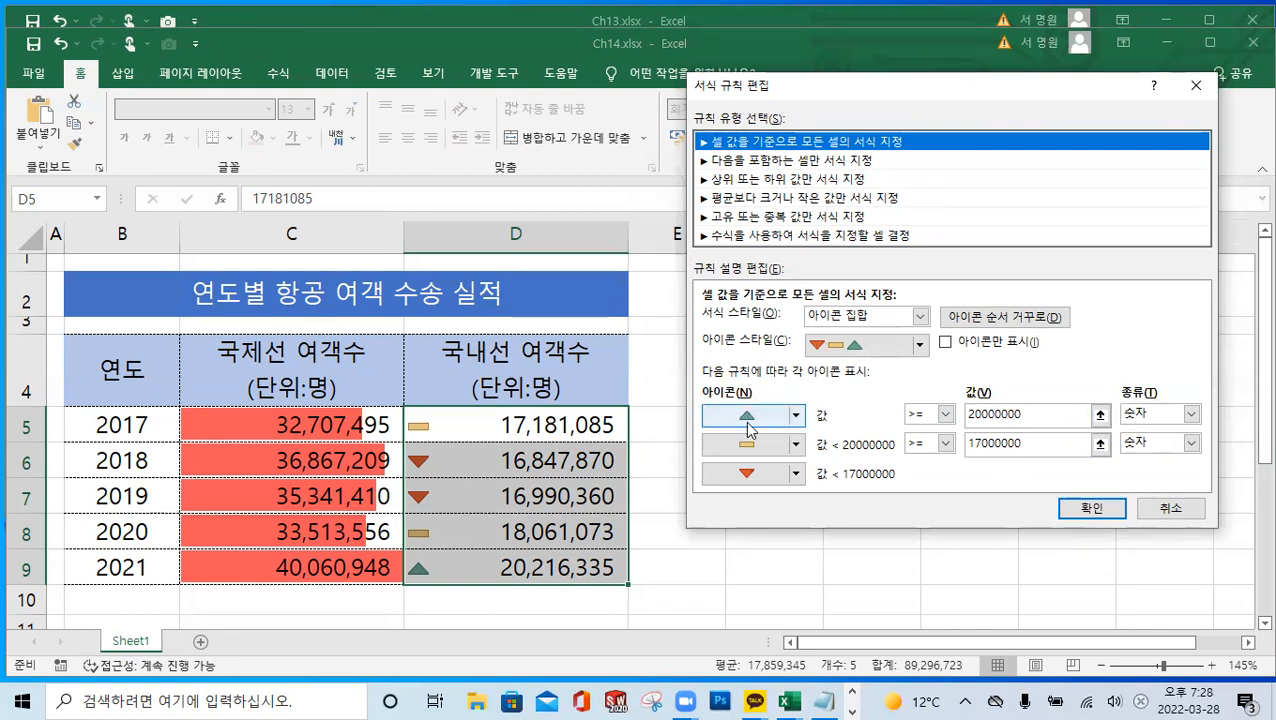
left_click(970, 447)
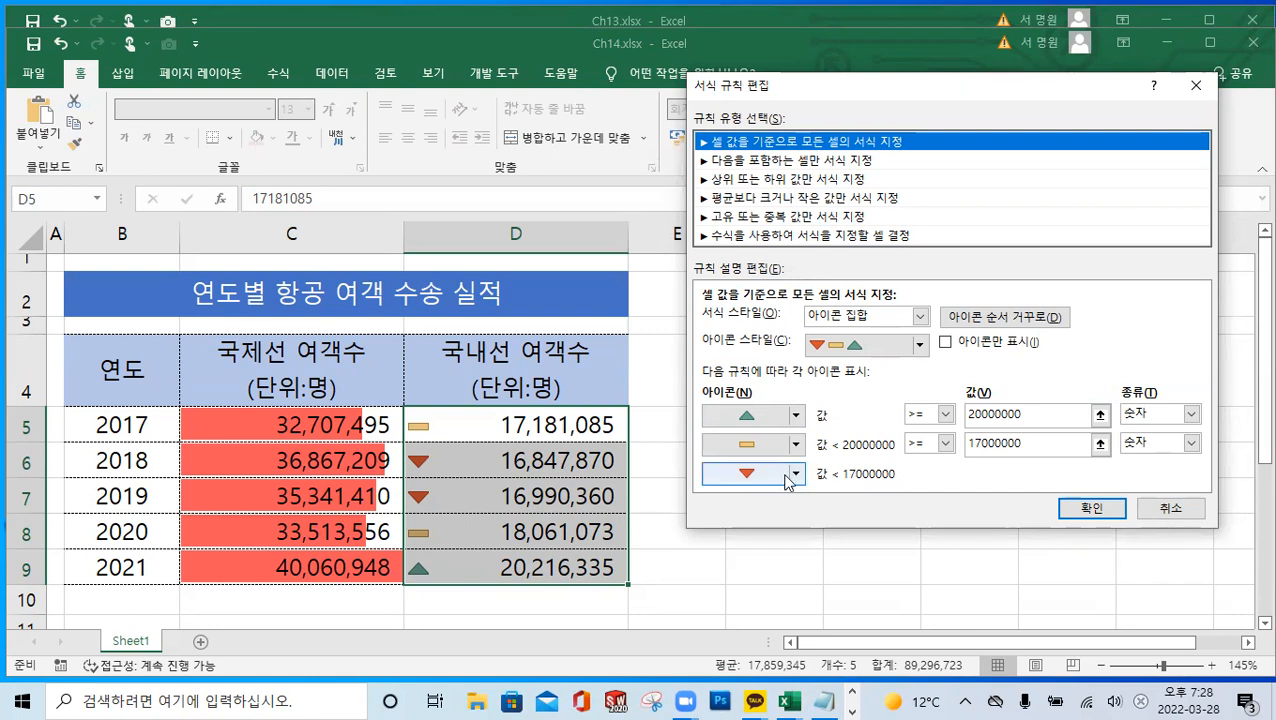
left_click(797, 416)
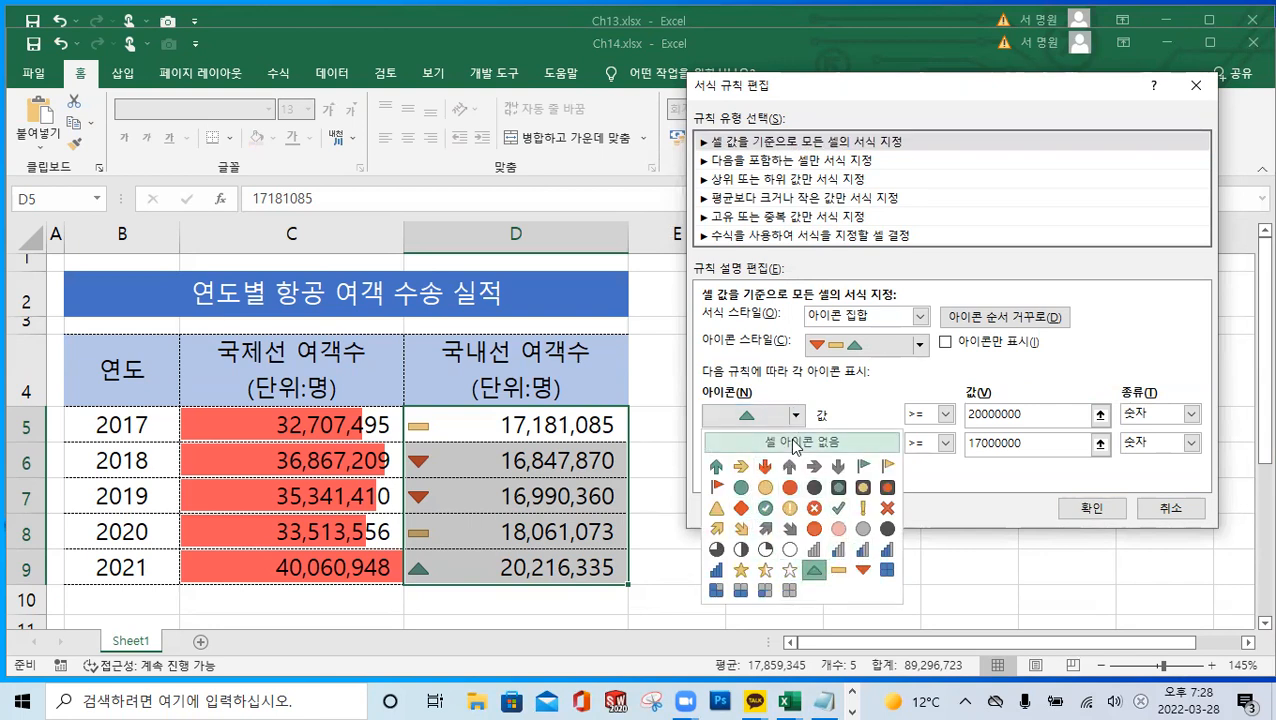
left_click(764, 420)
left_click(1091, 508)
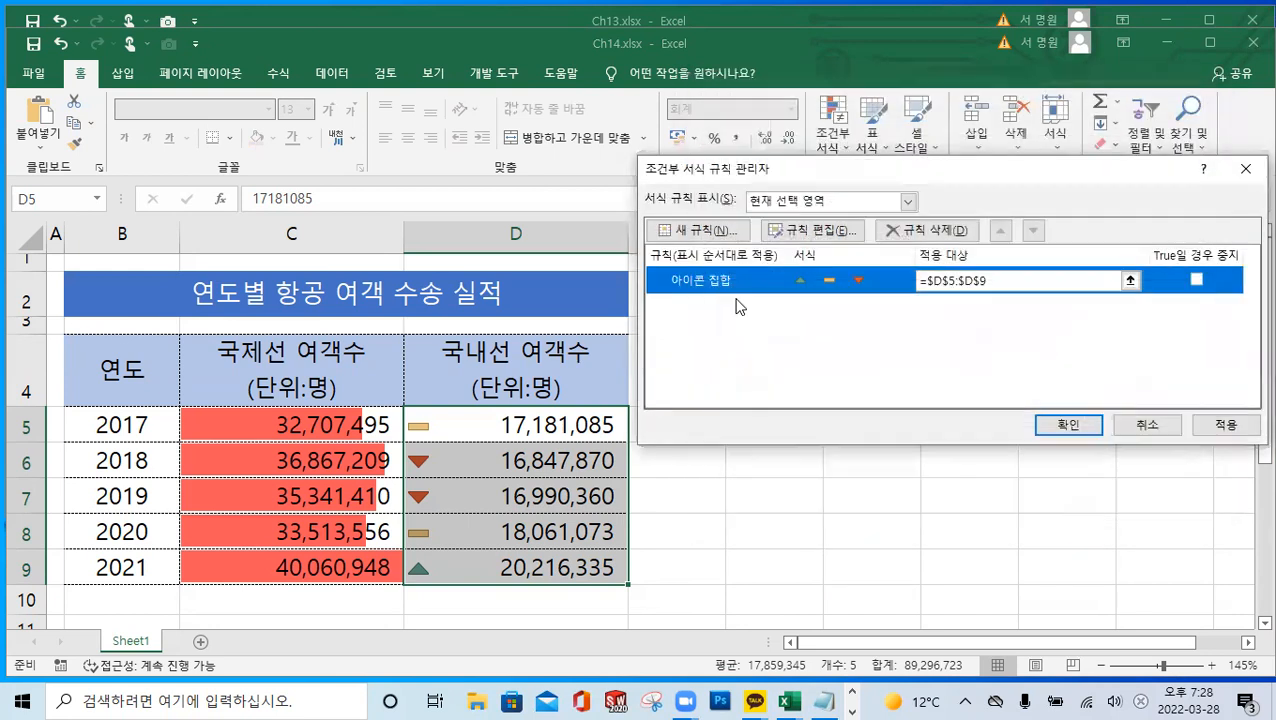
left_click(1068, 424)
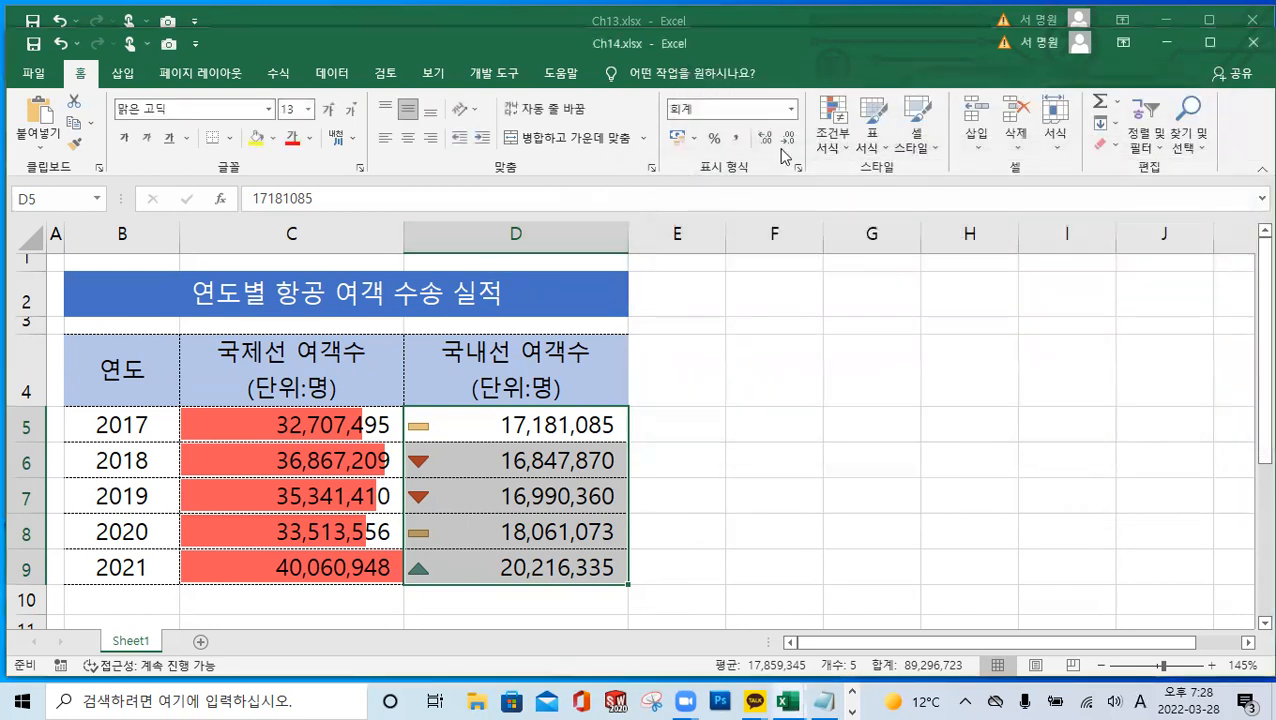
Reapply the three-triangle icon set to the domestic passenger counts in D5:D9 and deselect the range
left_click(842, 150)
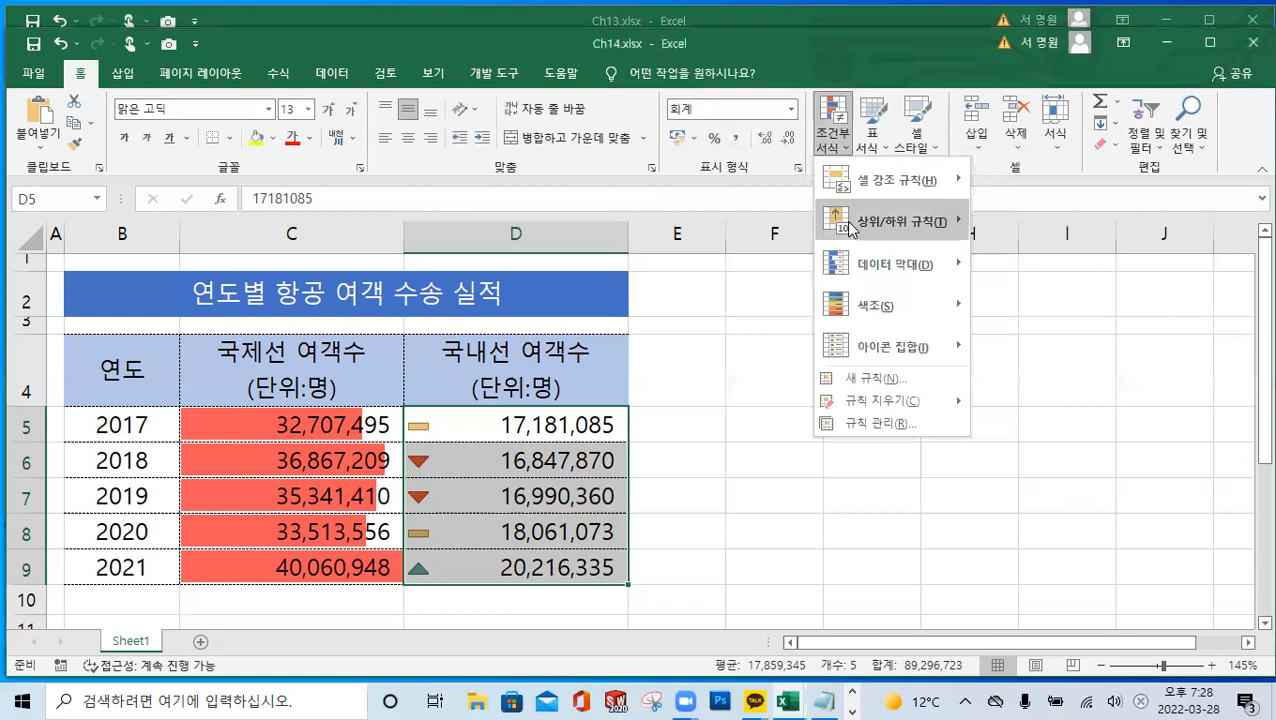
mouse_move(893, 346)
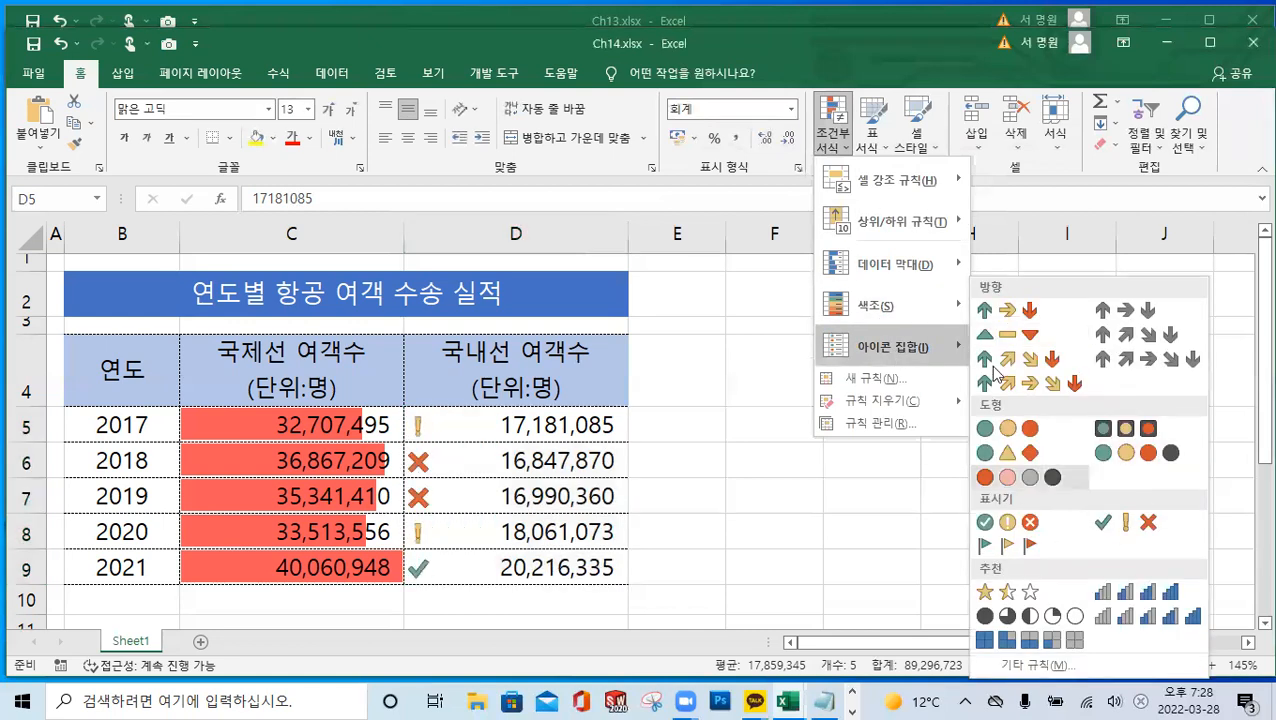
left_click(1007, 334)
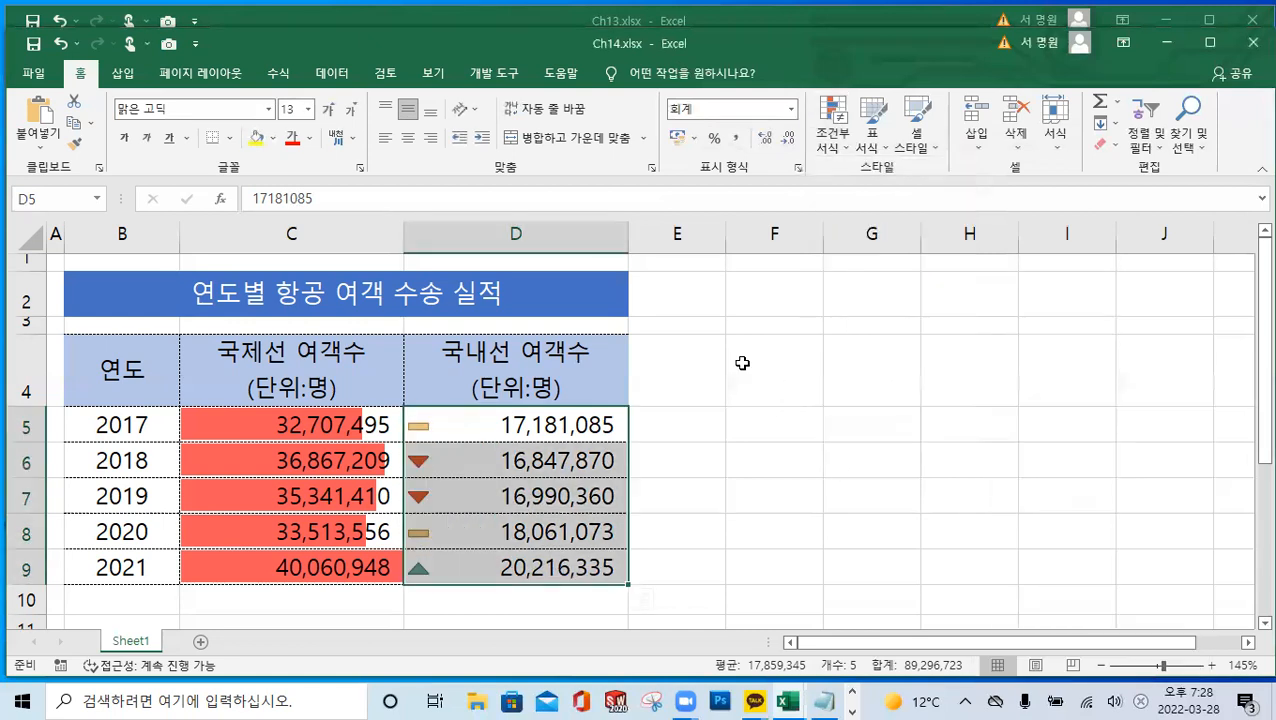
left_click(723, 322)
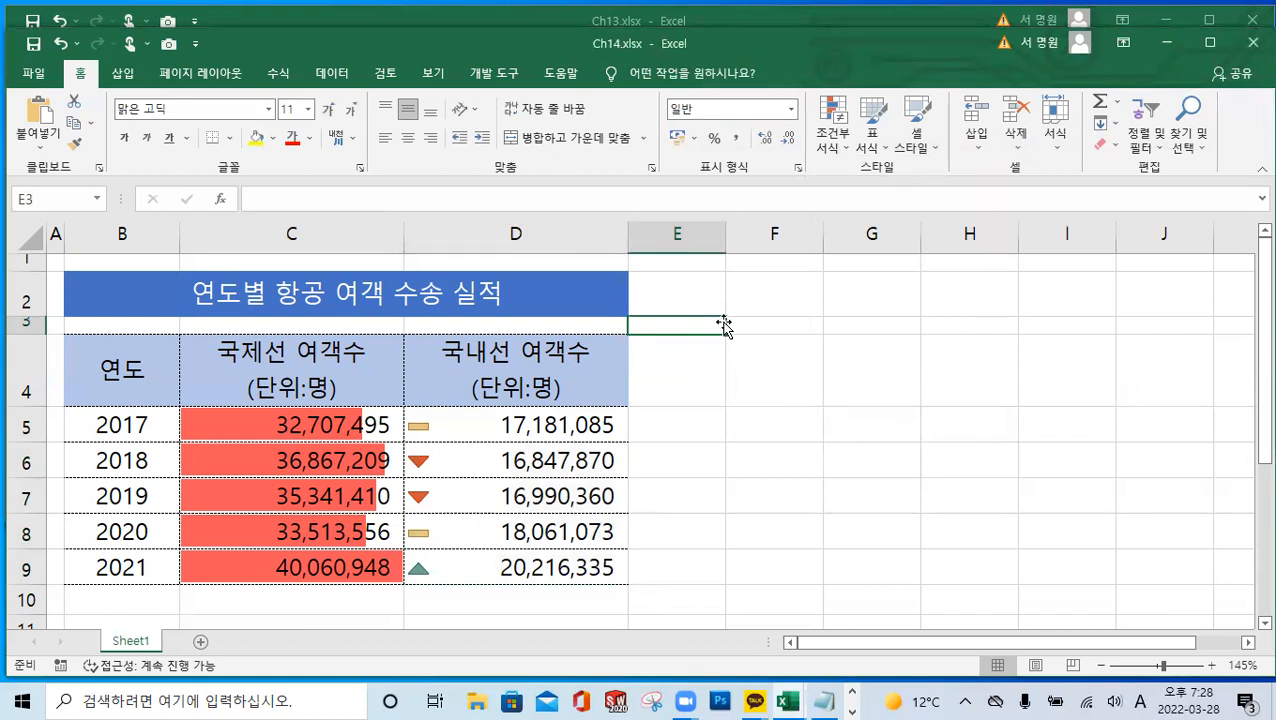
Close Ch14.xlsx without saving and open Ch14-연습.xlsx from the 연습파일 folder
left_click(1249, 52)
left_click(680, 388)
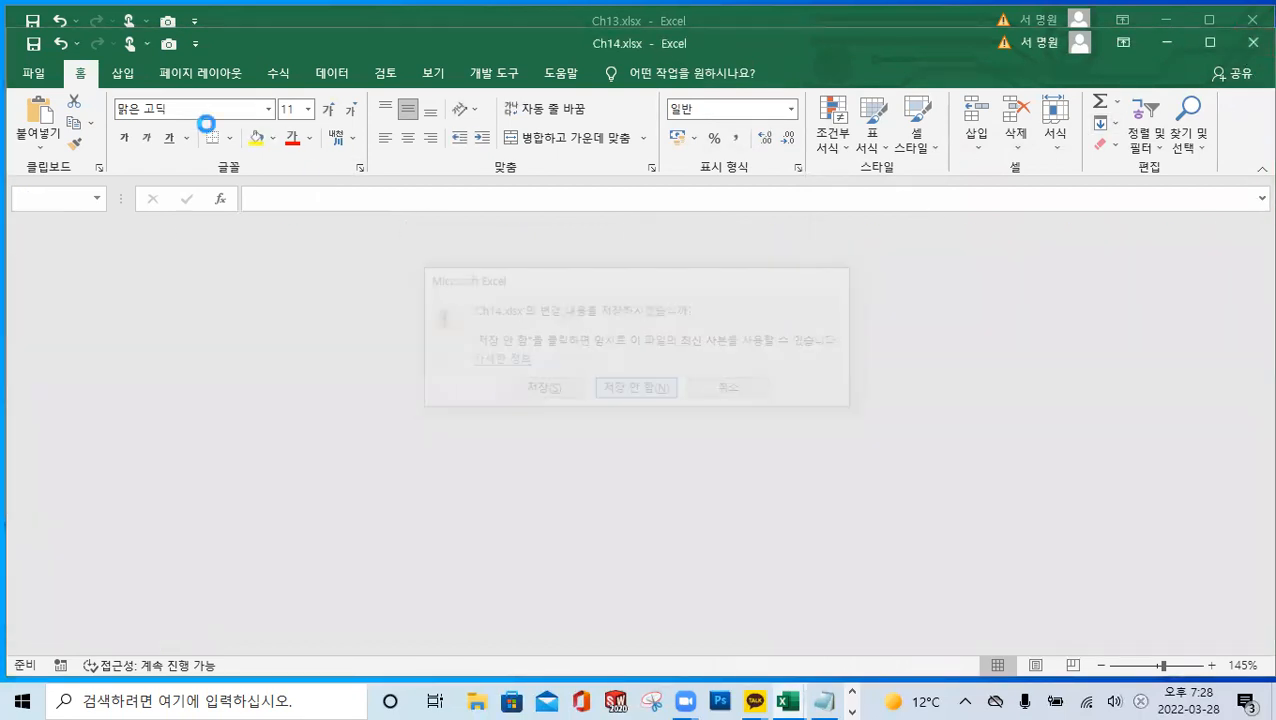
left_click(29, 52)
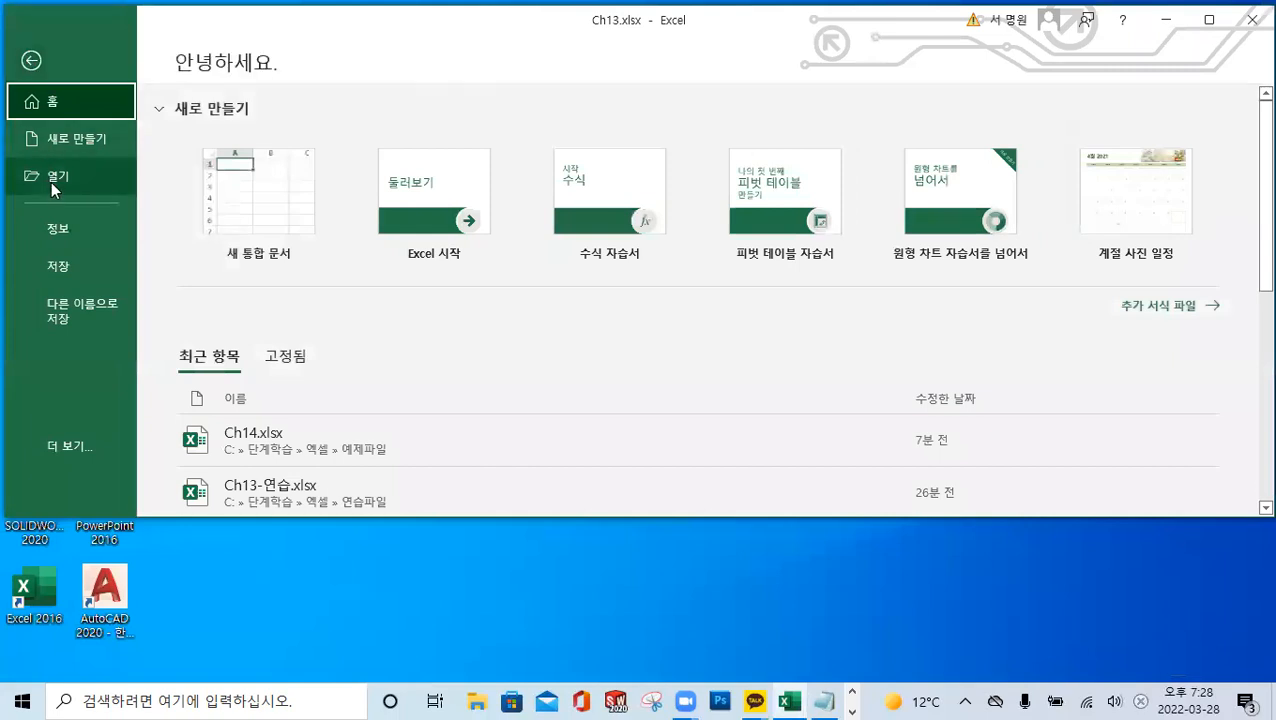
left_click(52, 181)
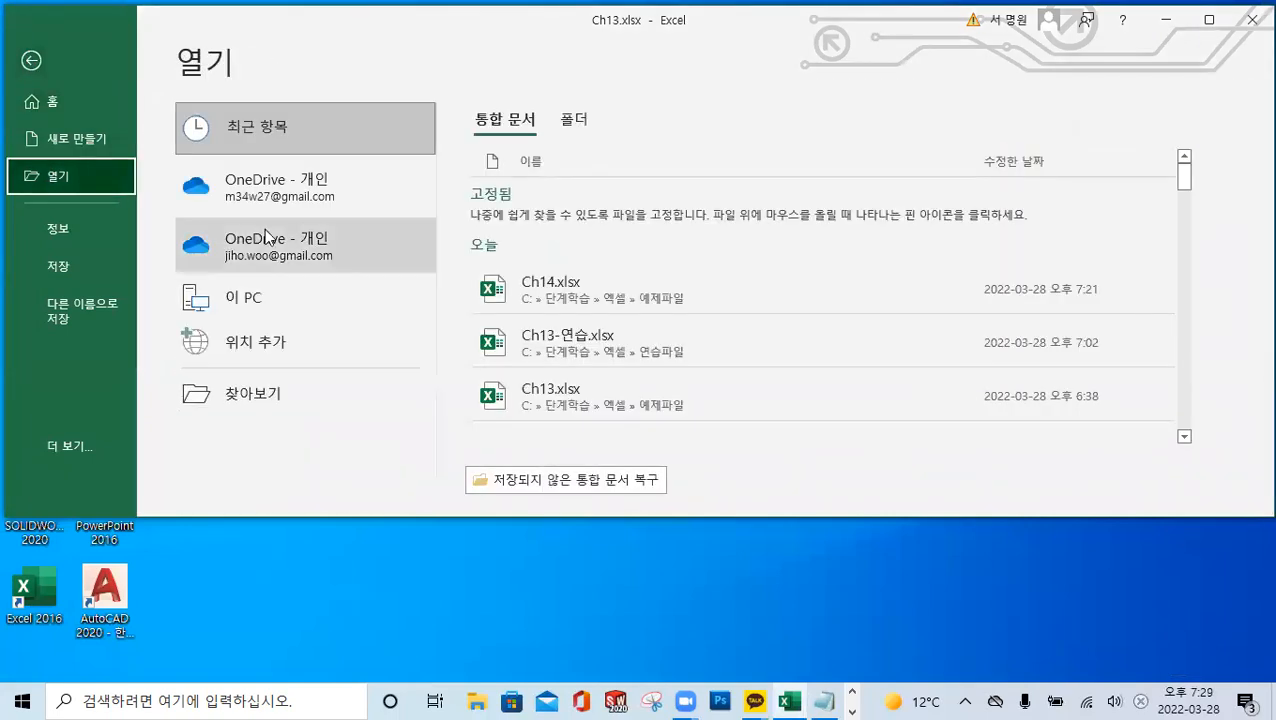
left_click(255, 395)
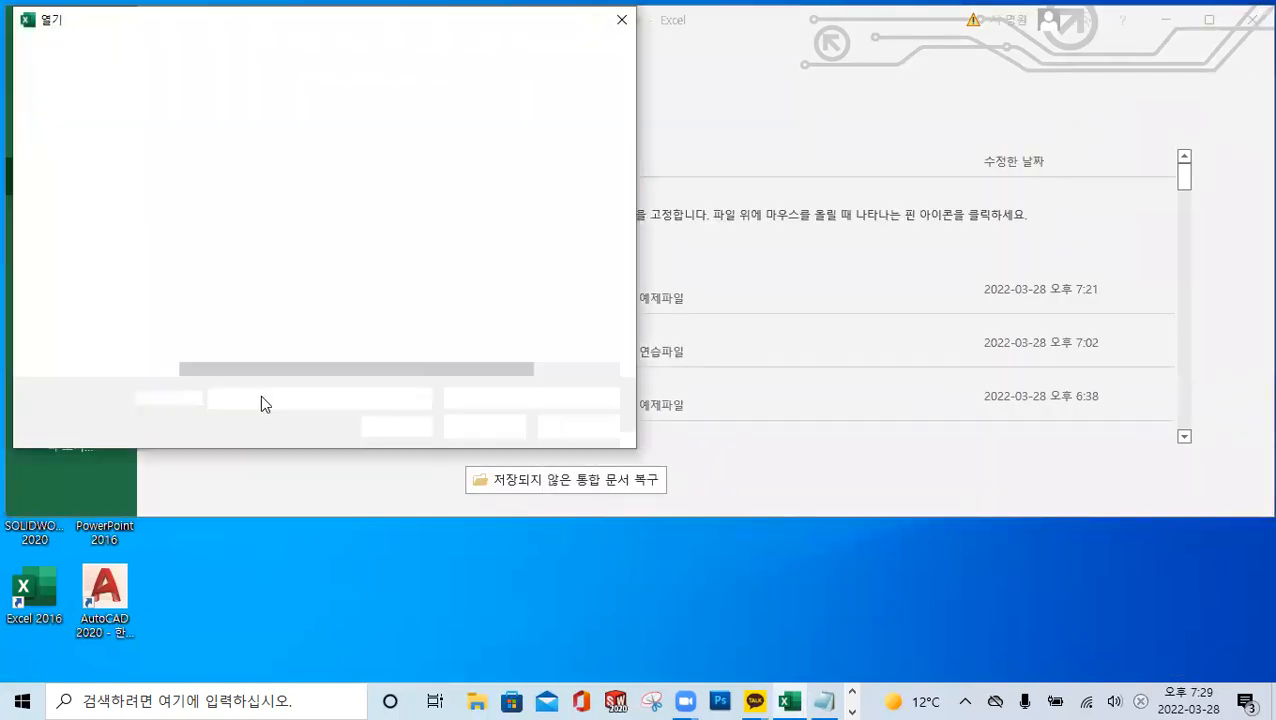
left_click(99, 53)
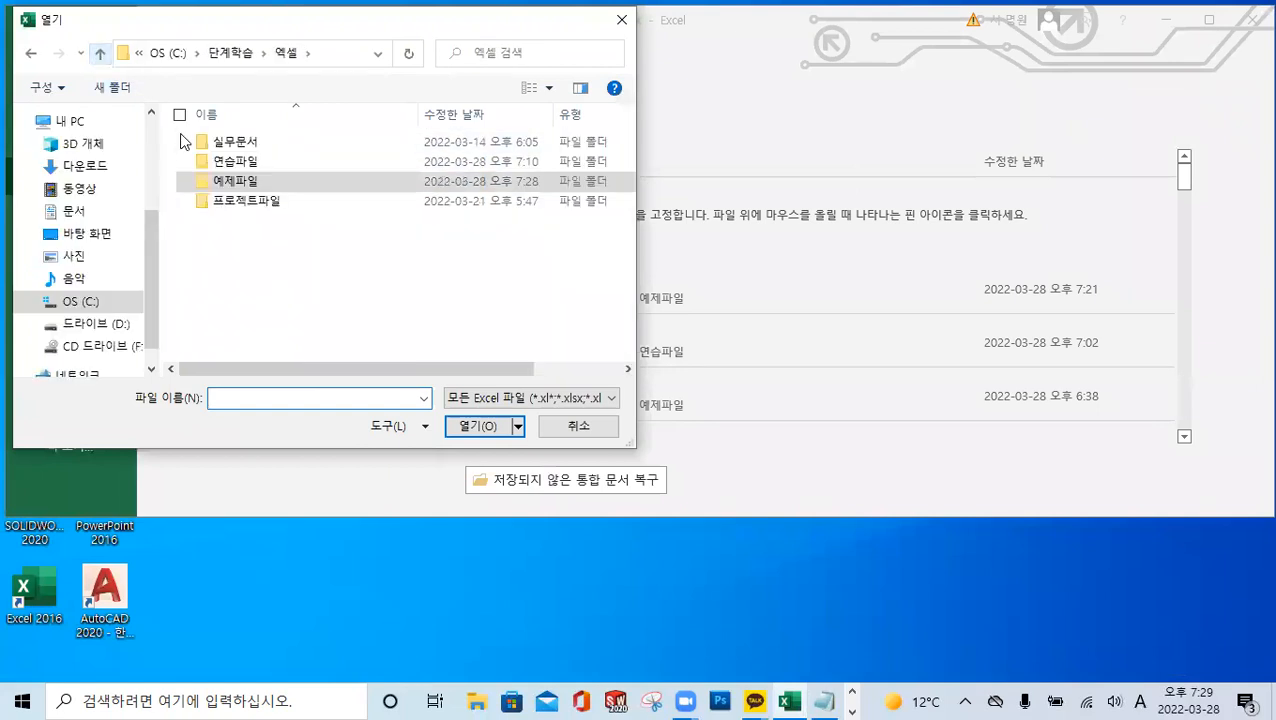
double_click(234, 166)
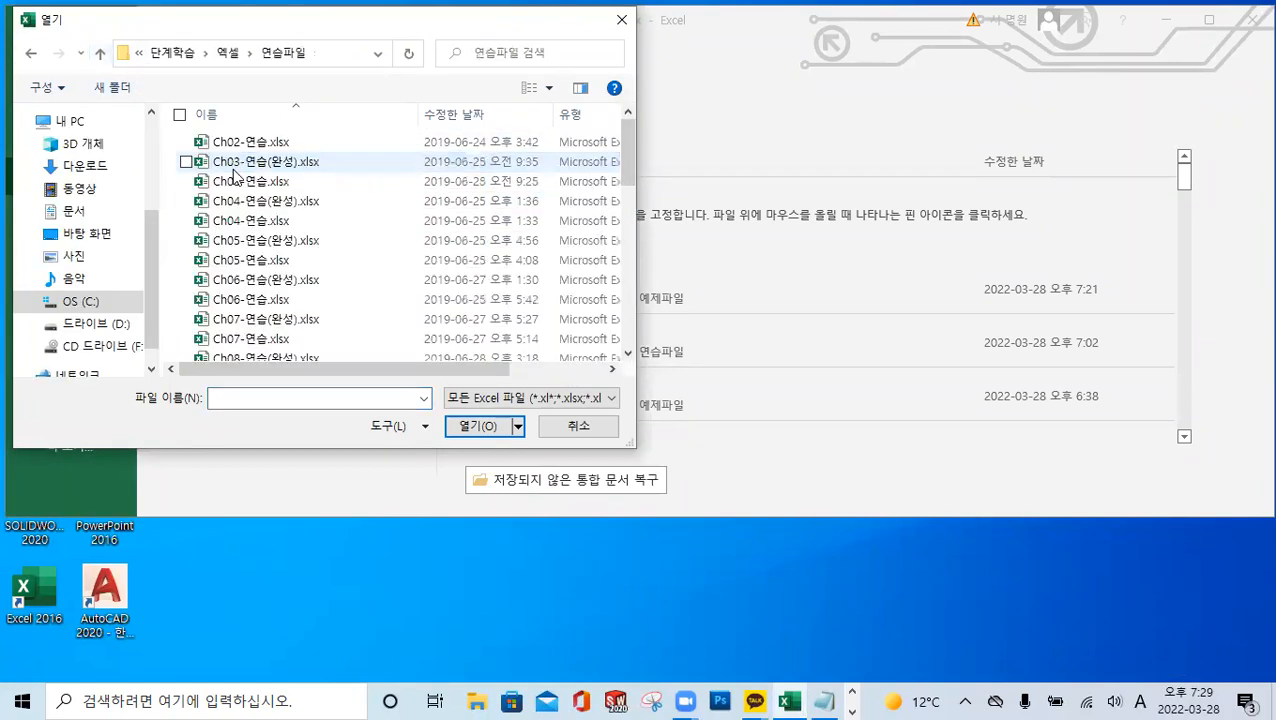
scroll(250, 325, "down", 5)
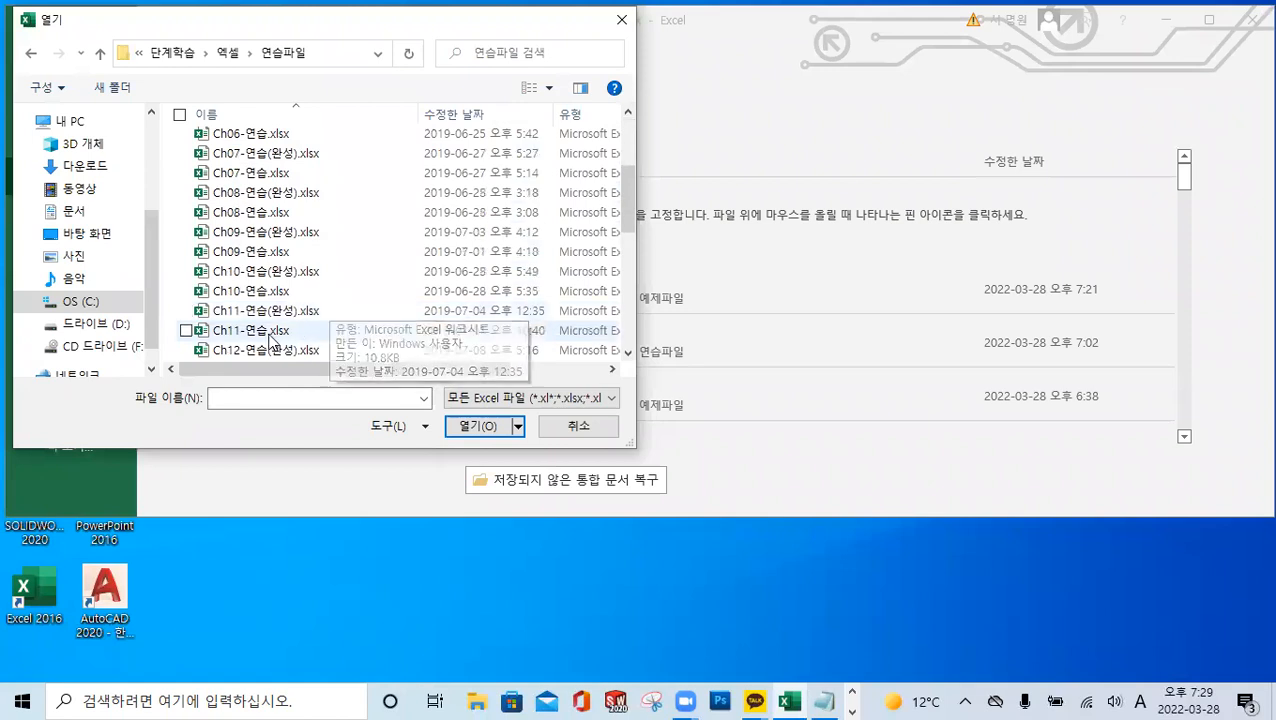
double_click(270, 332)
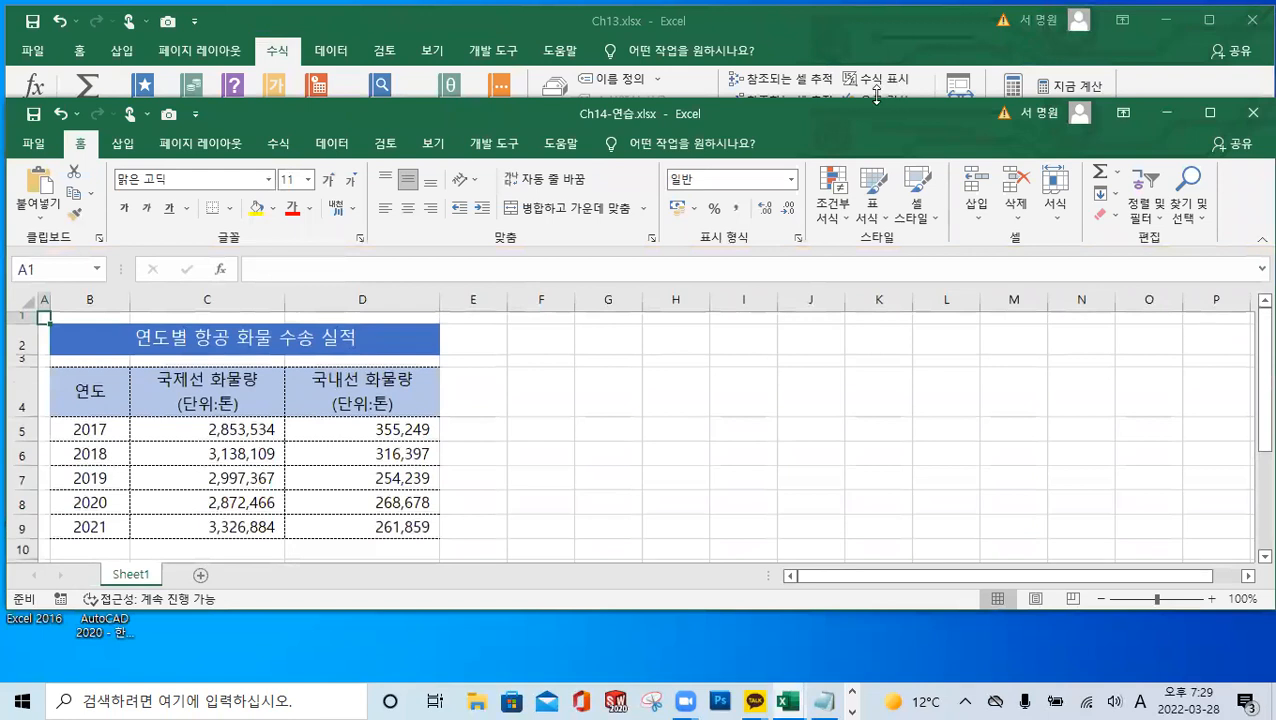
Apply the Red-White-Blue color scale to the international cargo volumes in C5:C9
left_click_drag(876, 96, 876, 34)
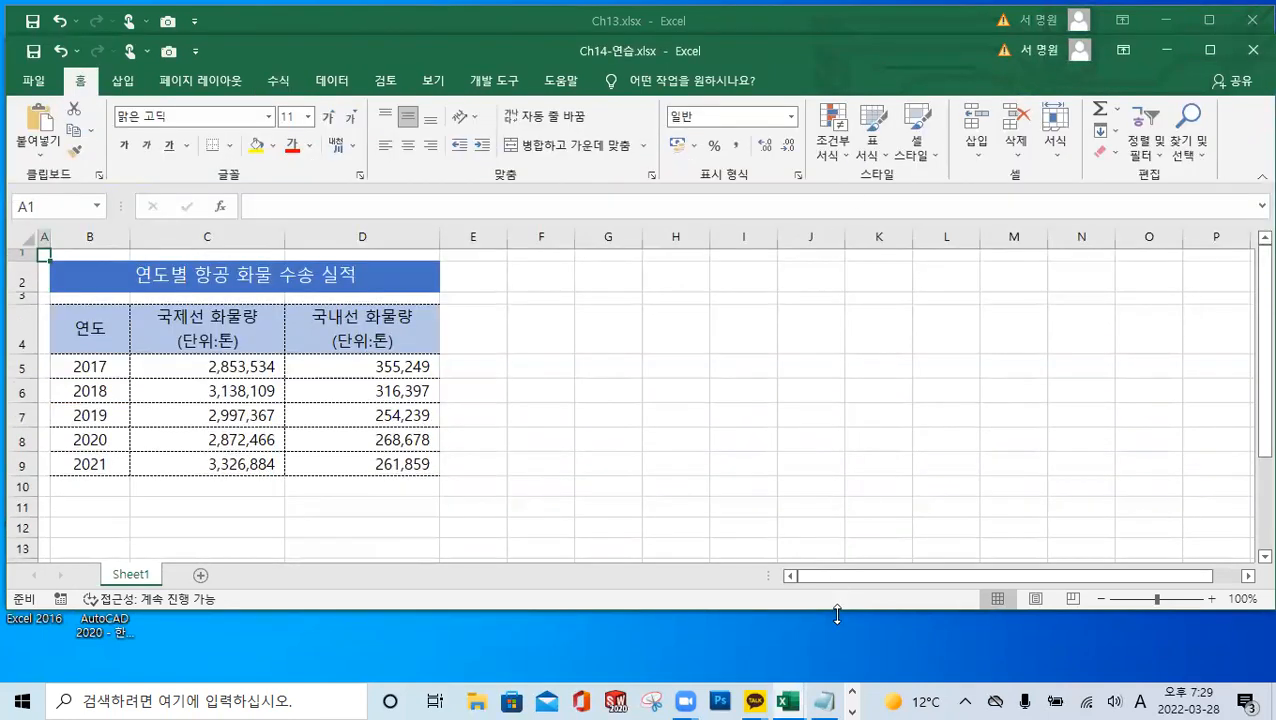
left_click_drag(837, 614, 837, 680)
scroll(541, 381, "up", 2)
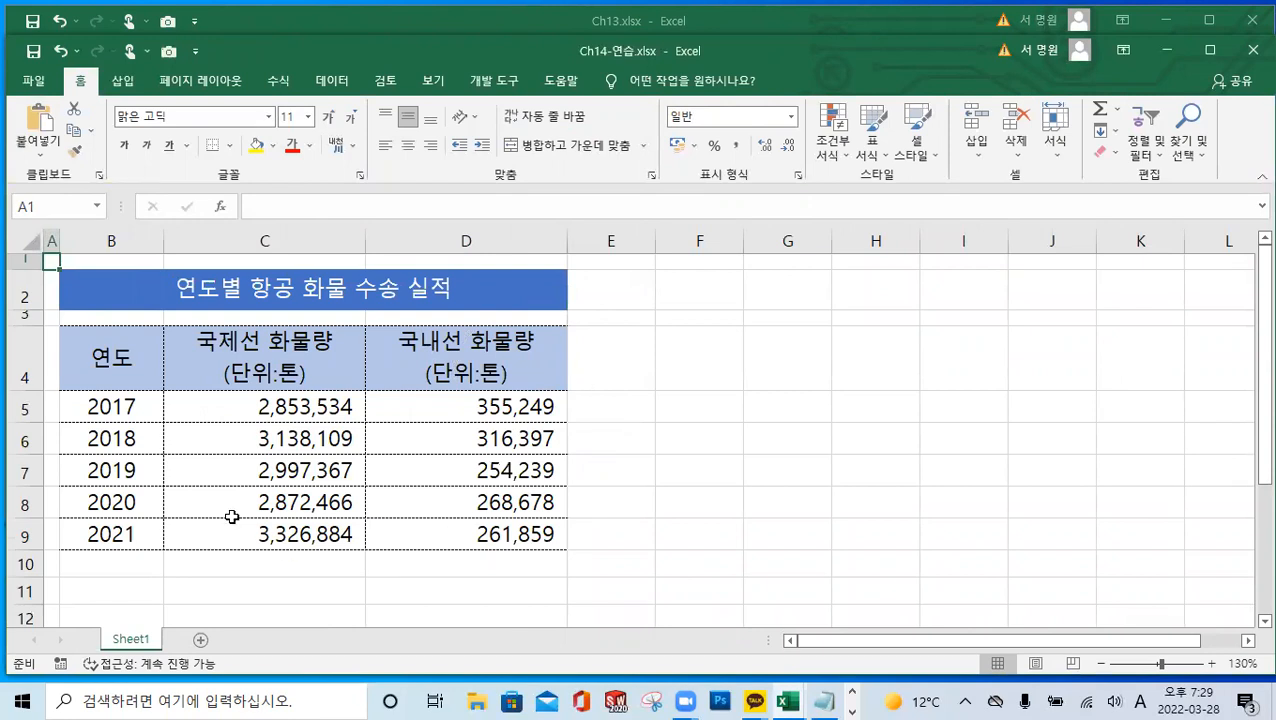
left_click_drag(289, 409, 290, 530)
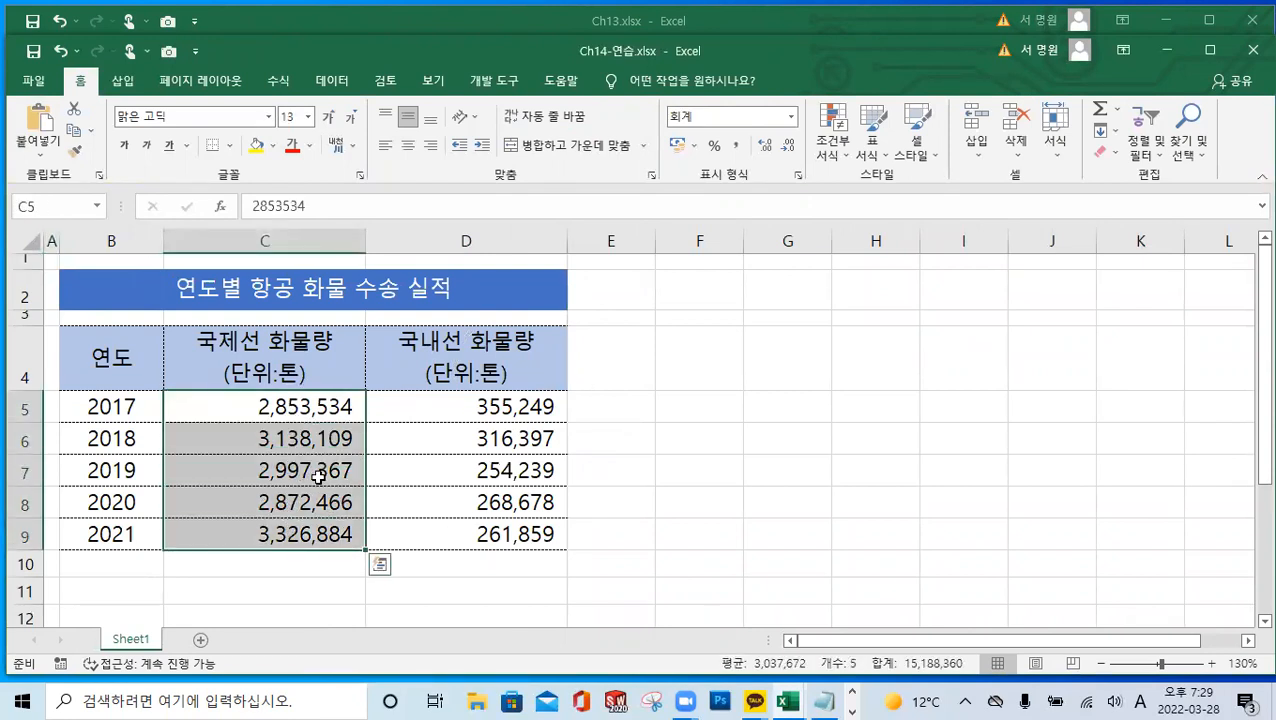
left_click(829, 150)
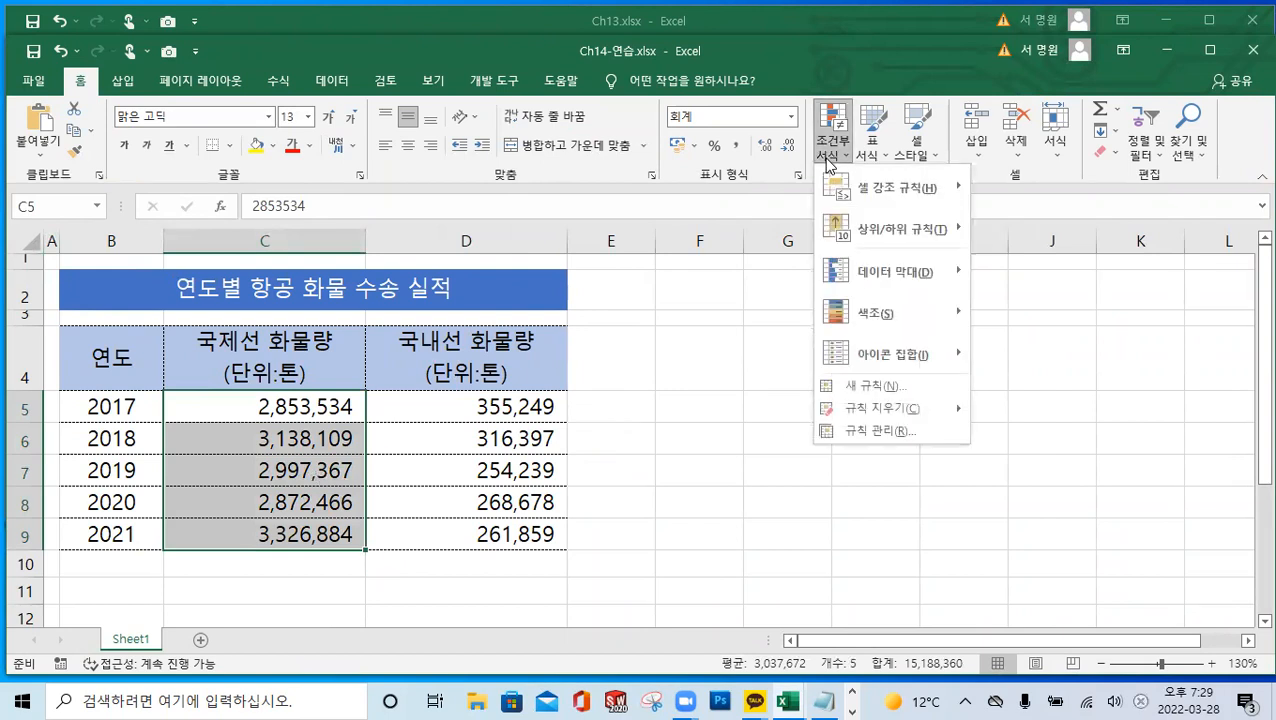
mouse_move(892, 327)
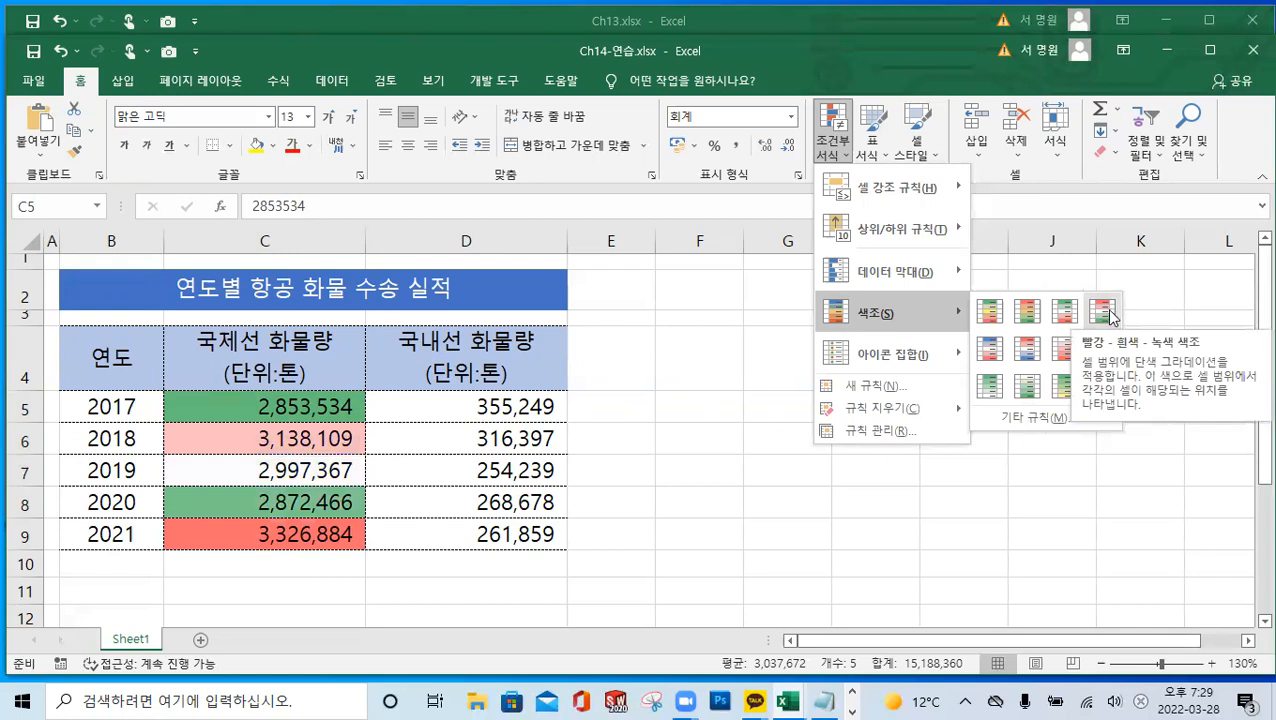
left_click(1029, 352)
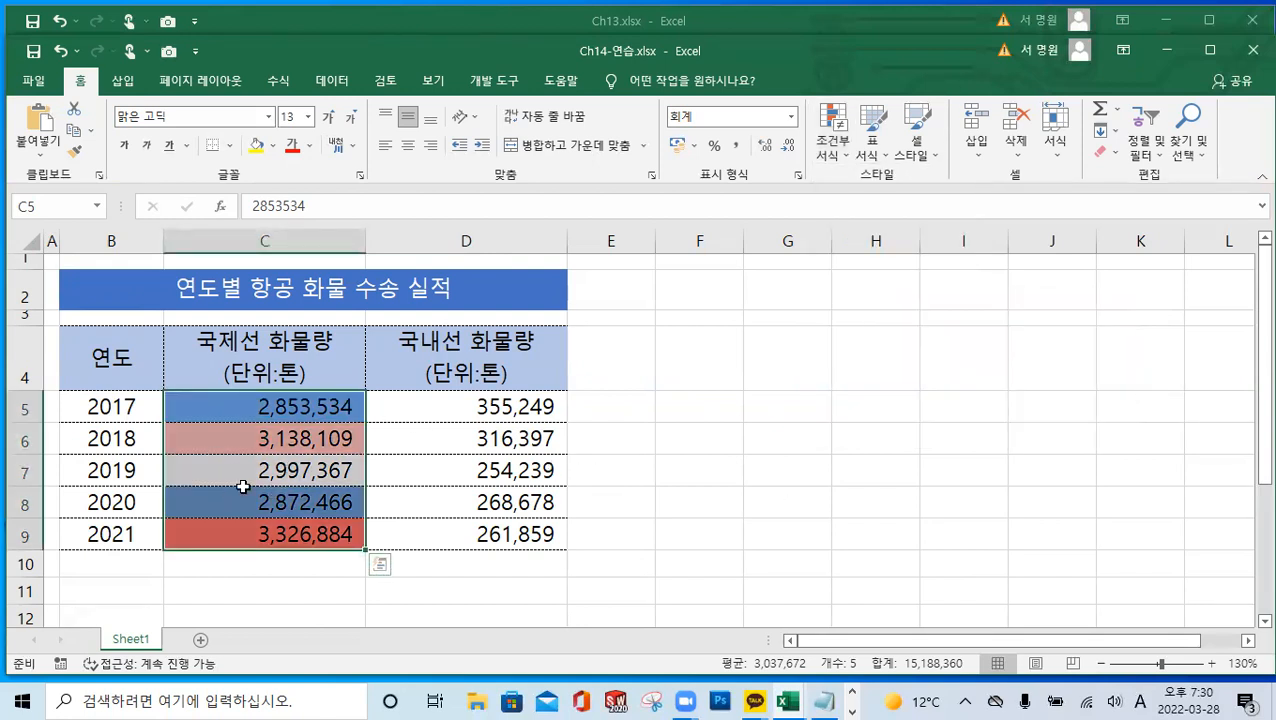
Edit the C5:C9 color scale rule so its midpoint is a Number of 3000000, apply it and deselect the range
left_click(843, 158)
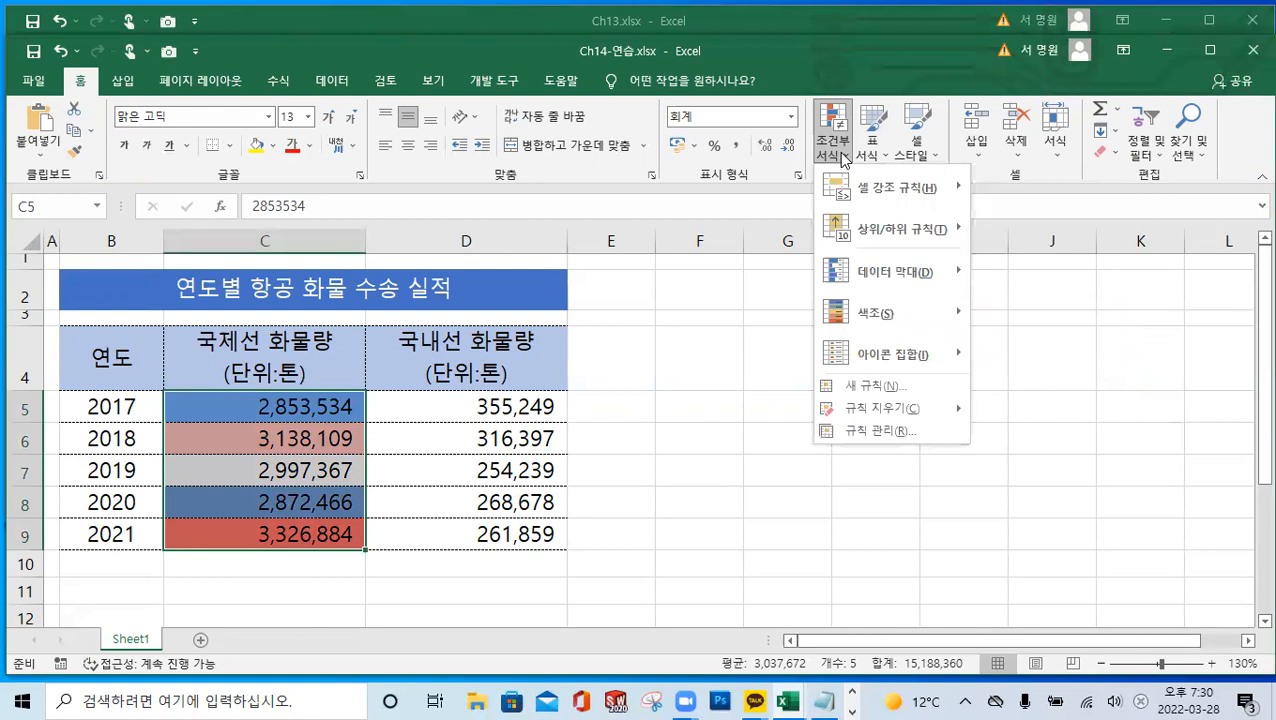
left_click(876, 431)
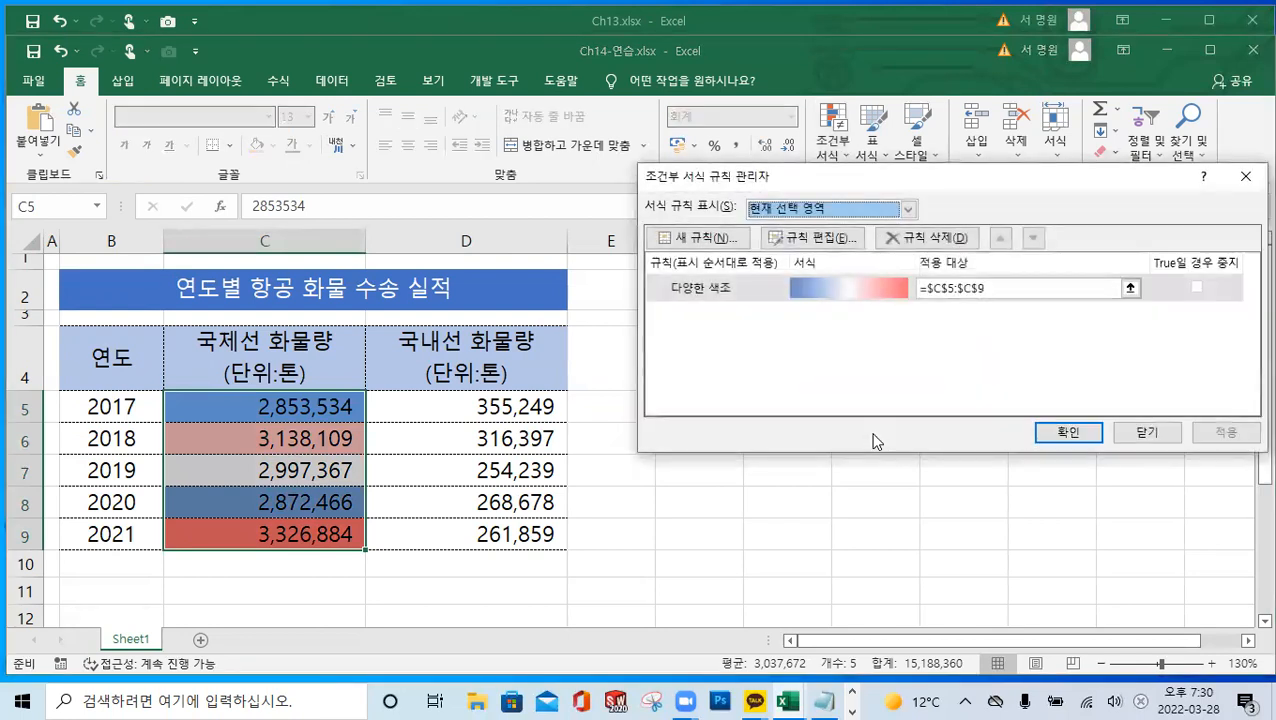
left_click(812, 238)
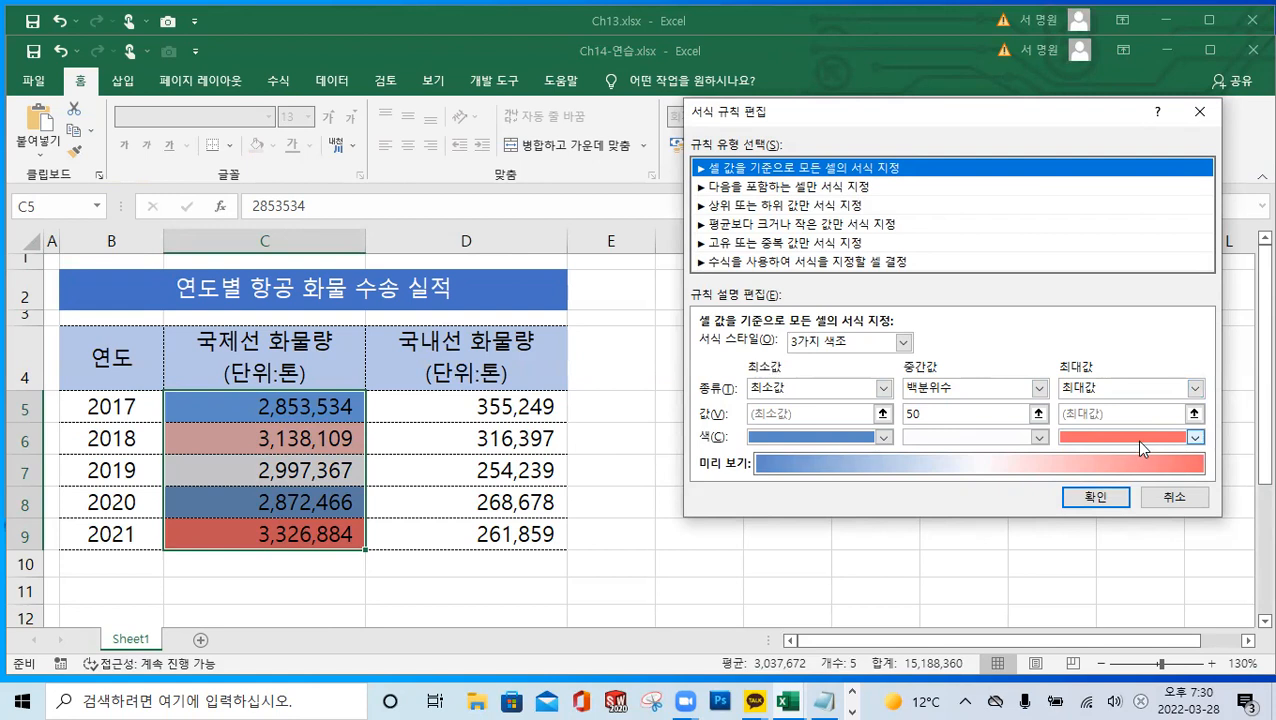
left_click(1039, 388)
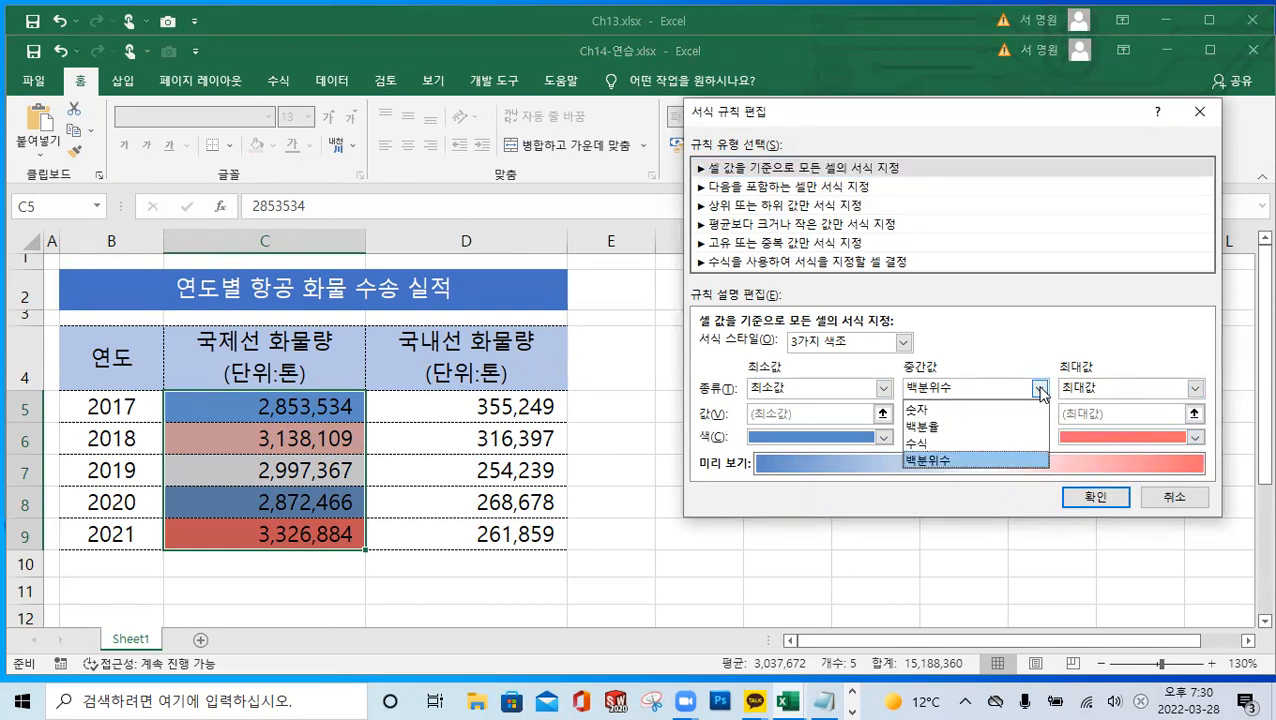
left_click(948, 409)
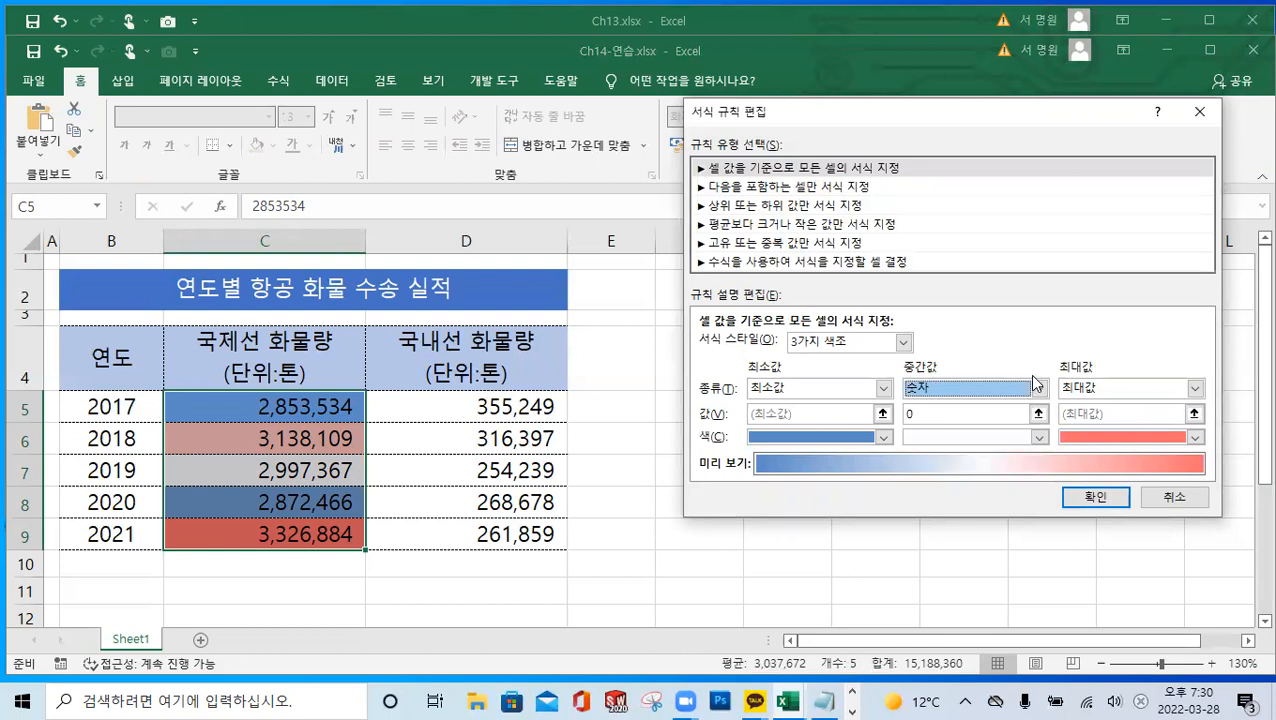
left_click(904, 414)
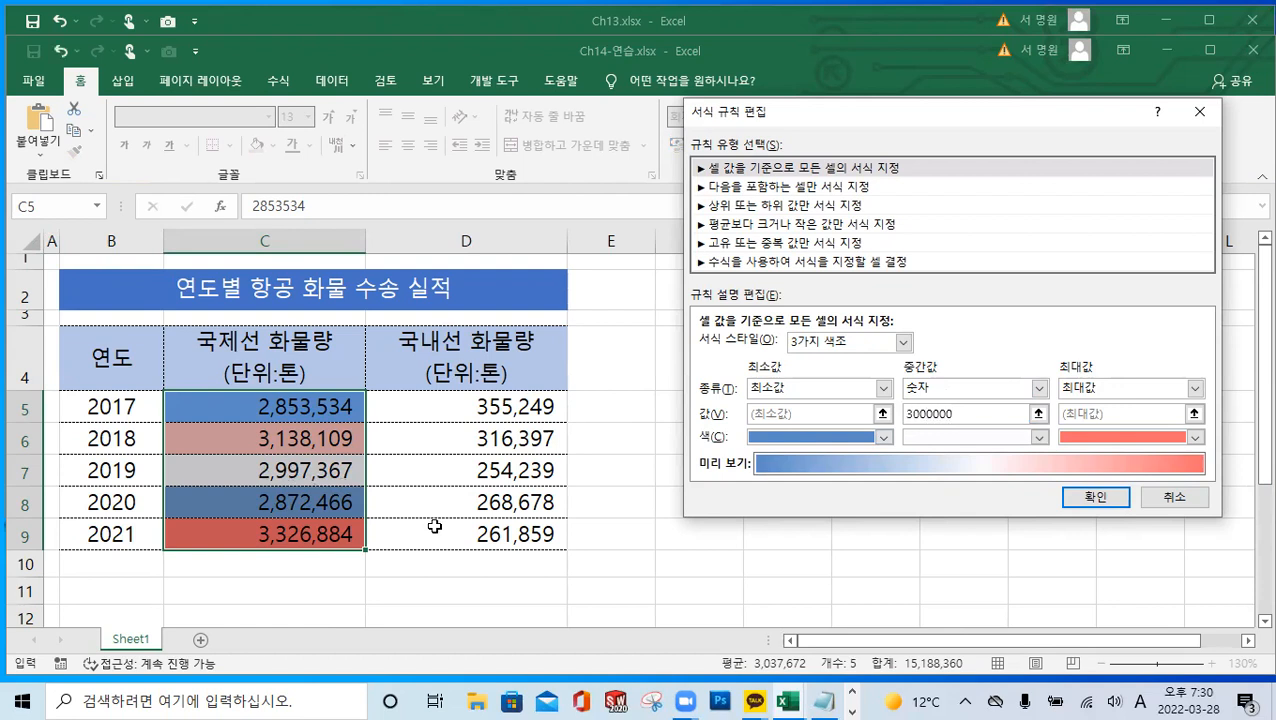
left_click(1096, 497)
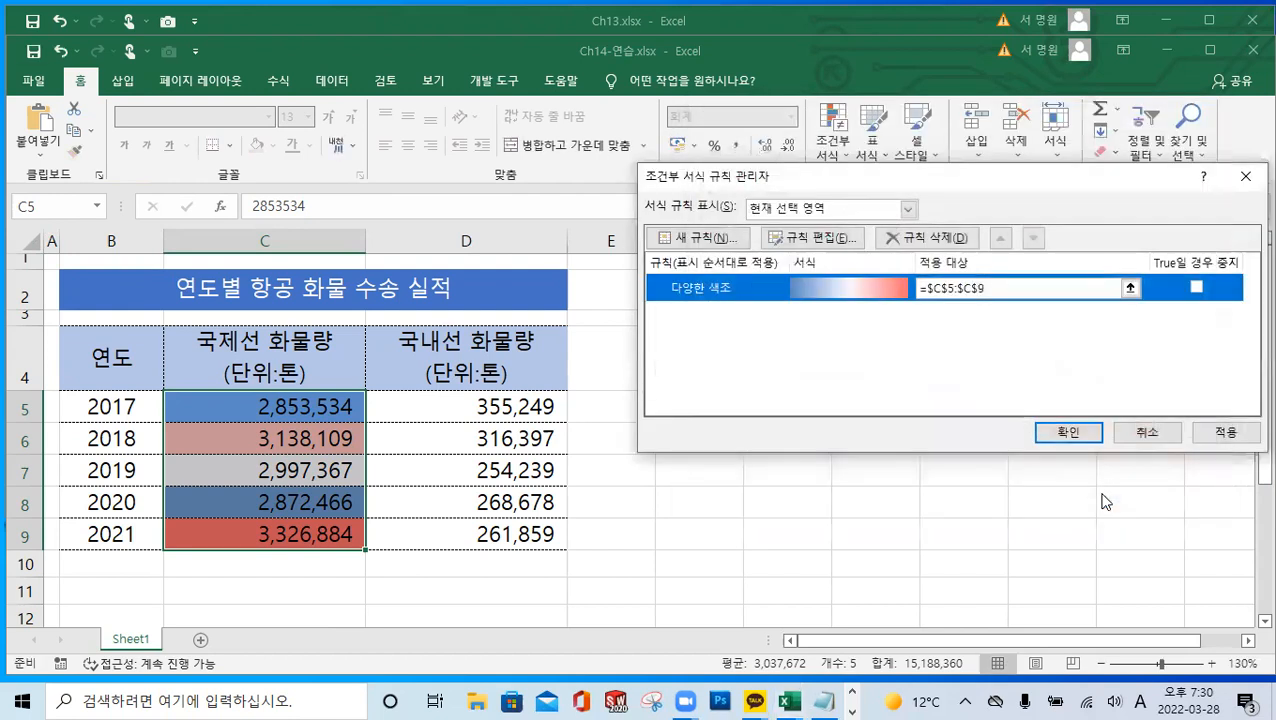
left_click(1220, 440)
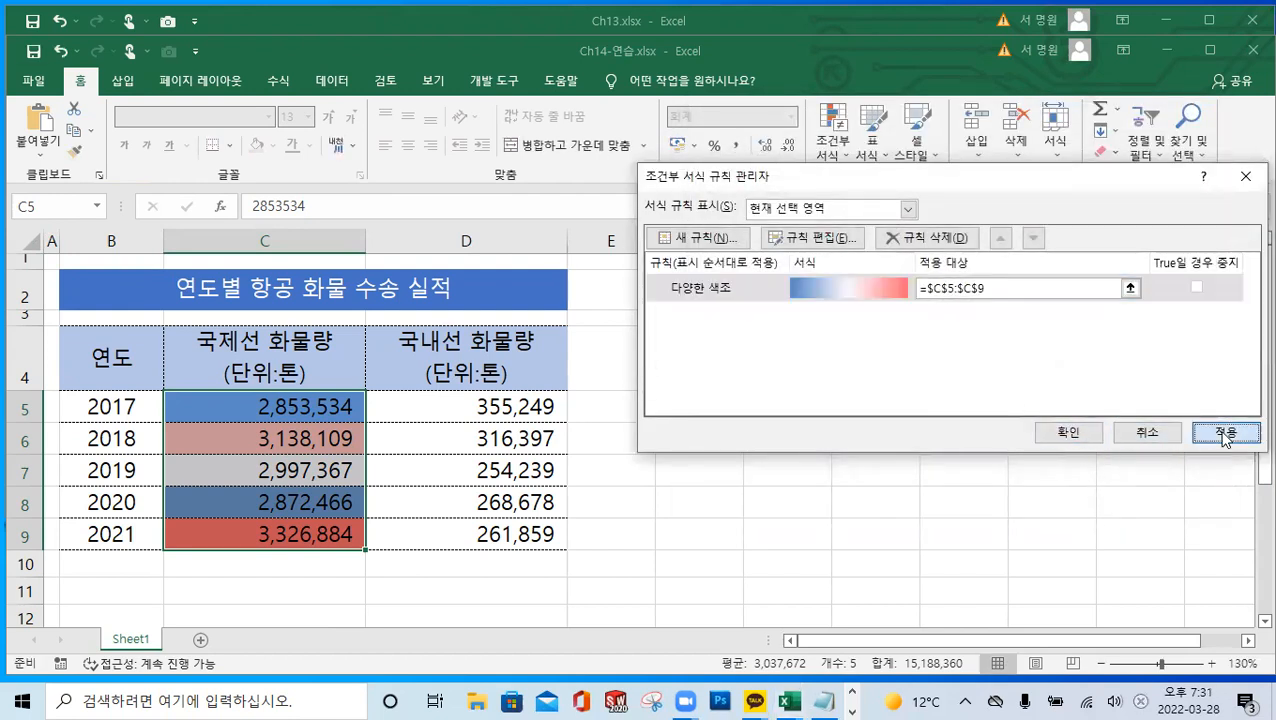
left_click(1074, 433)
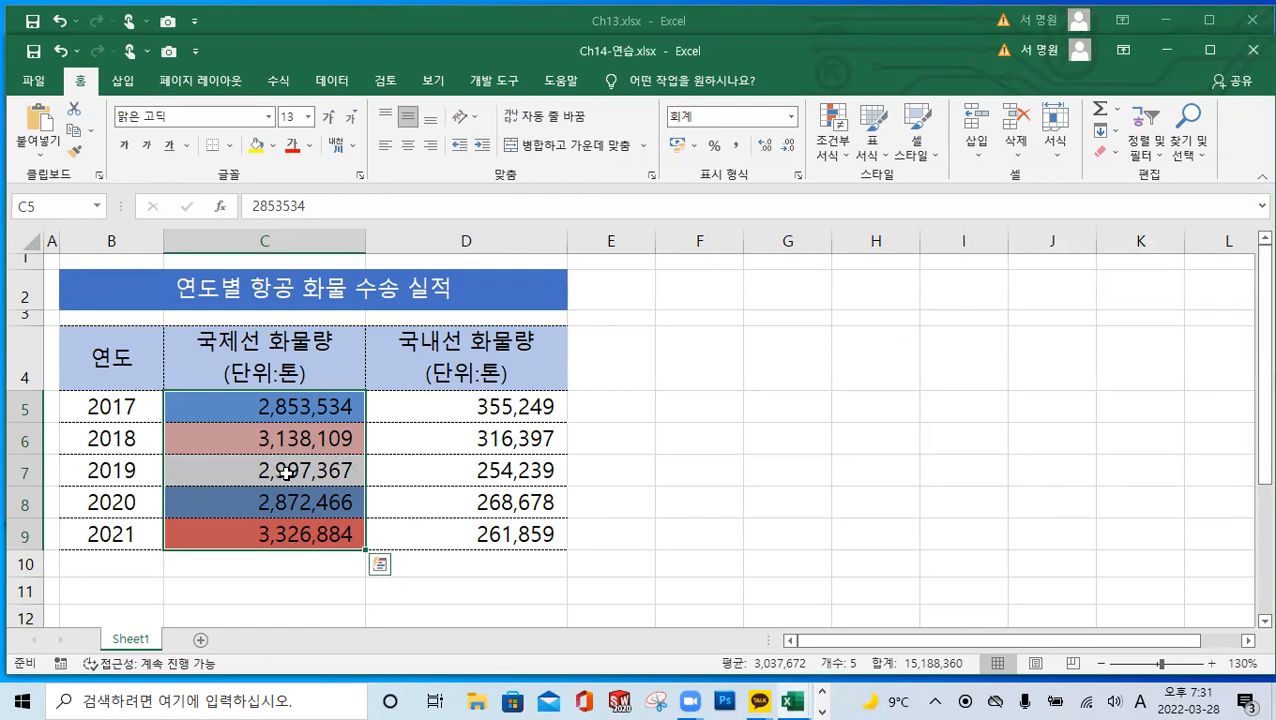
key("ctrl+q")
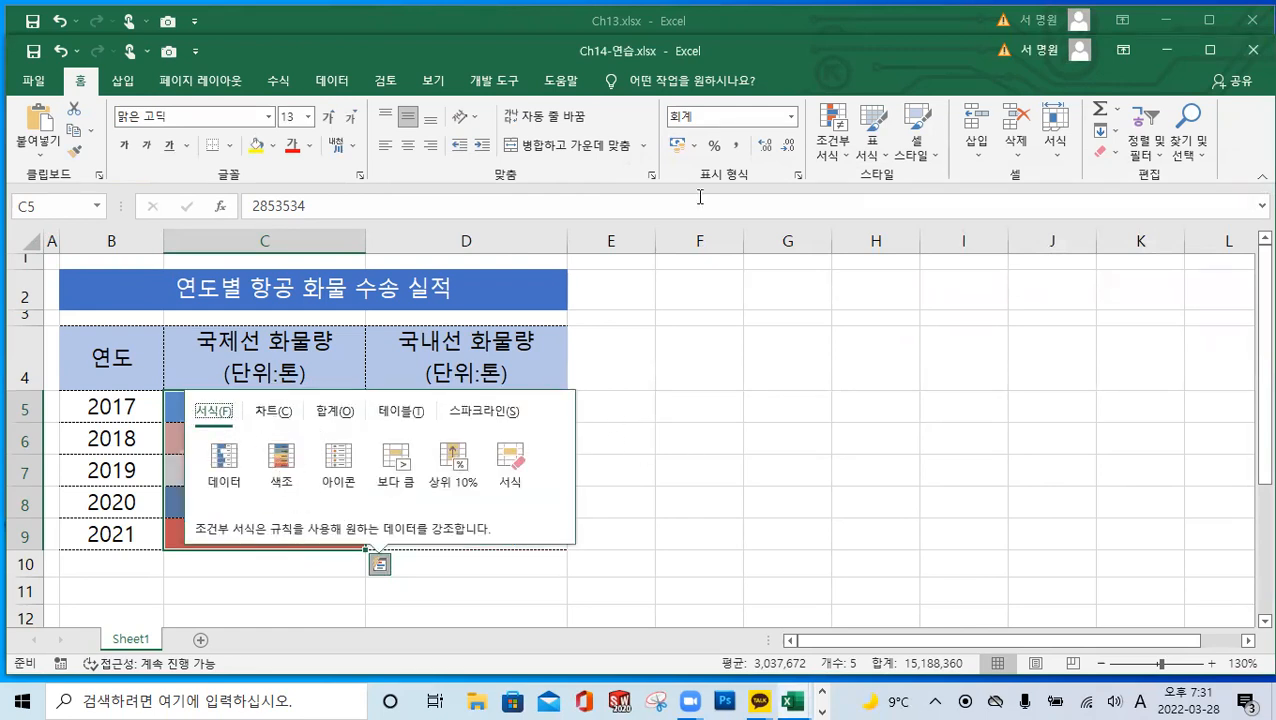
left_click(737, 373)
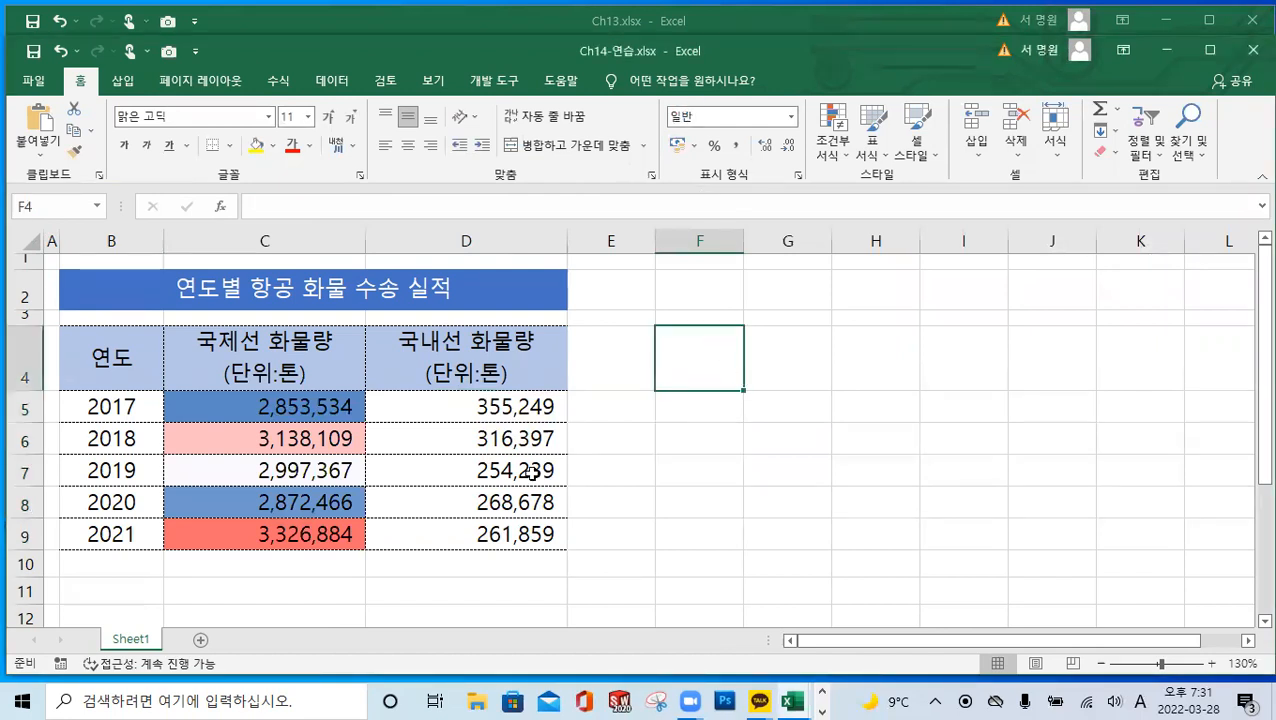
Open the existing color scale rule on the international cargo volumes in C5:C9 for editing
left_click_drag(326, 410, 316, 535)
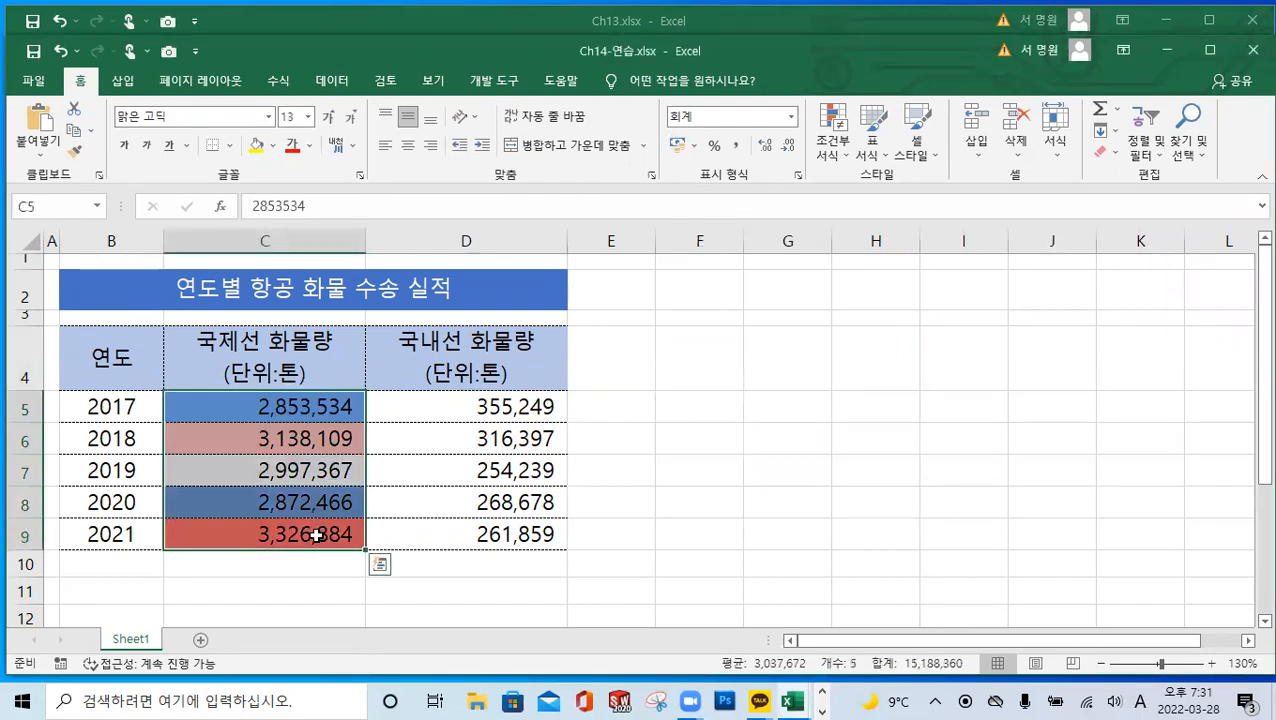
left_click(830, 148)
left_click(883, 430)
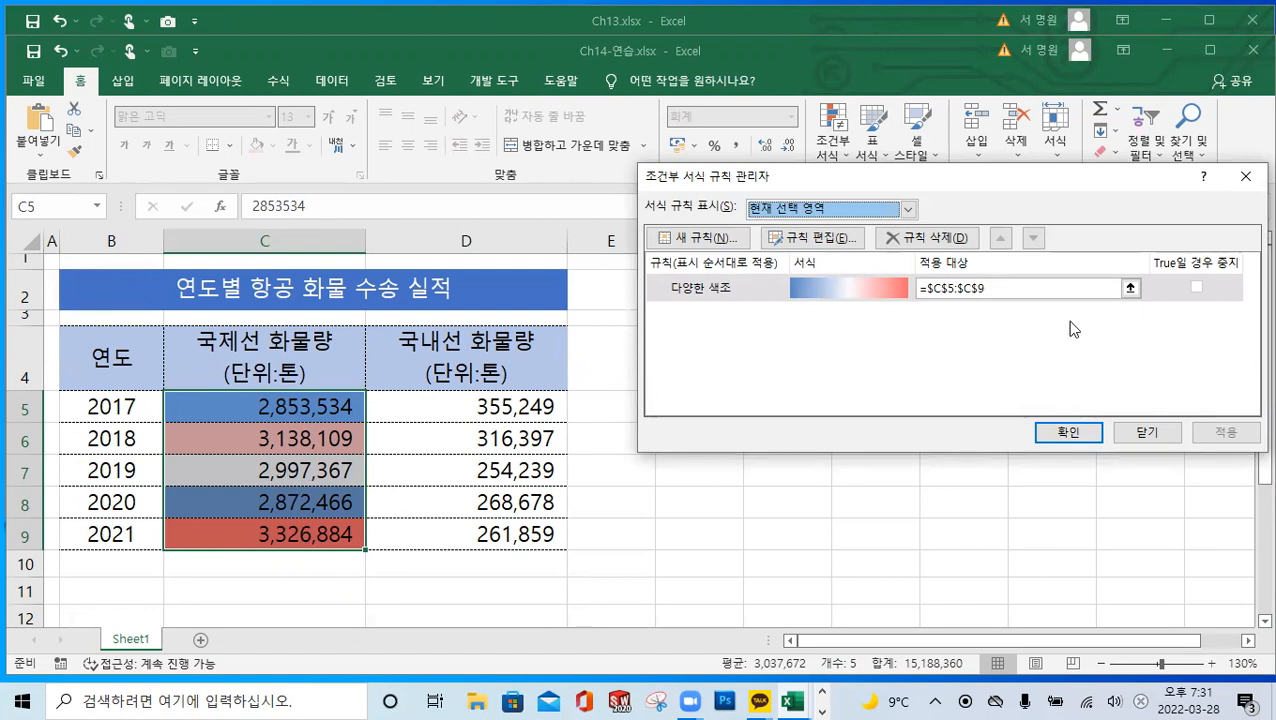
left_click(810, 237)
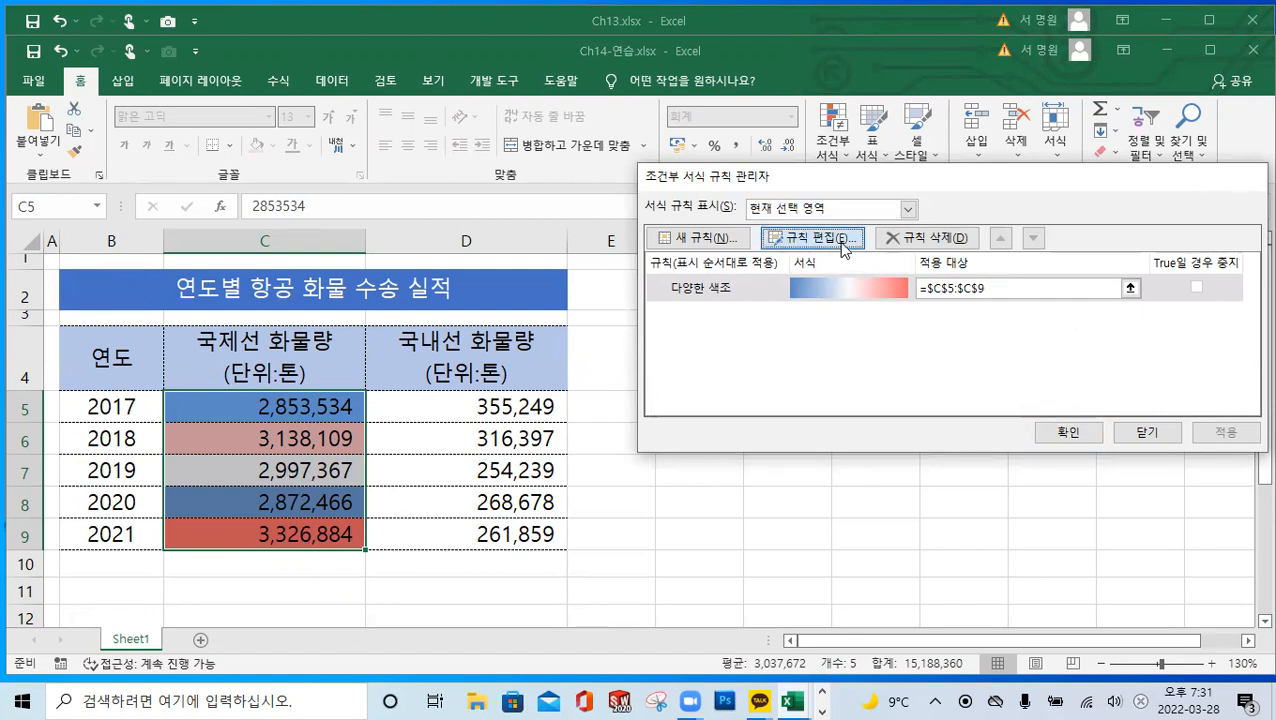
Try Percent and Formula as the midpoint type of the three-color scale
left_click(968, 389)
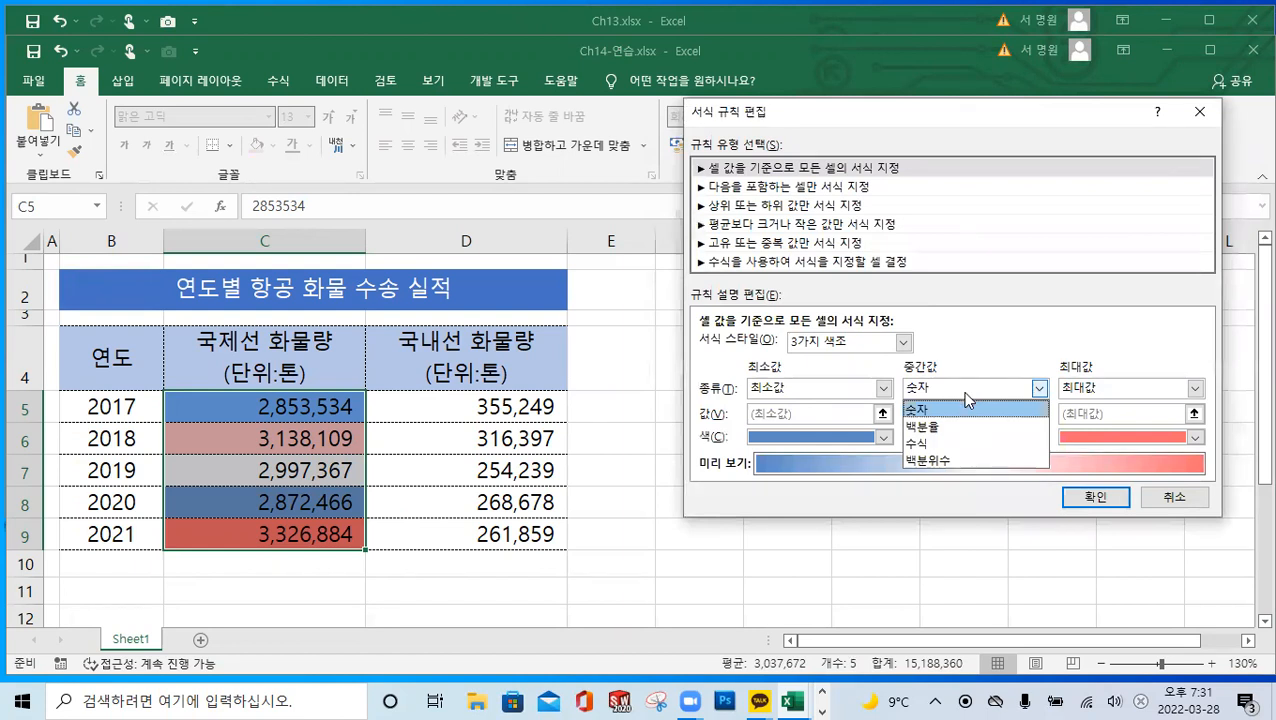
left_click(957, 426)
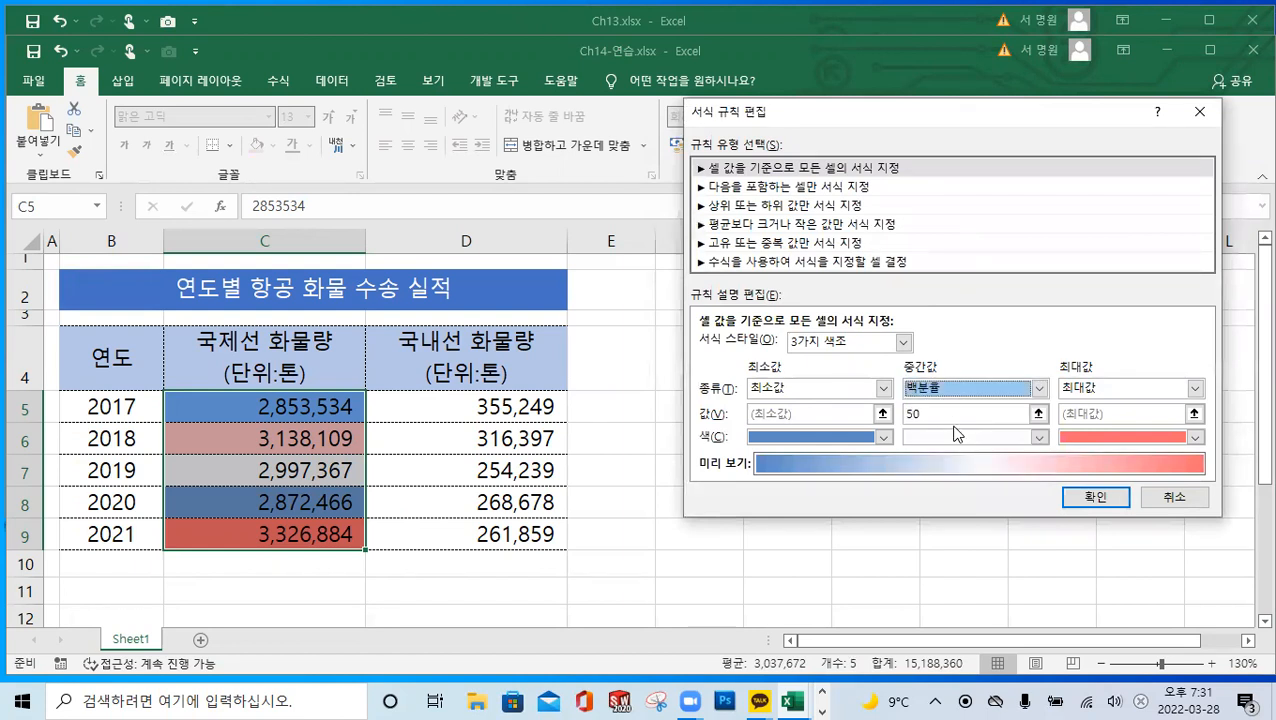
left_click(979, 386)
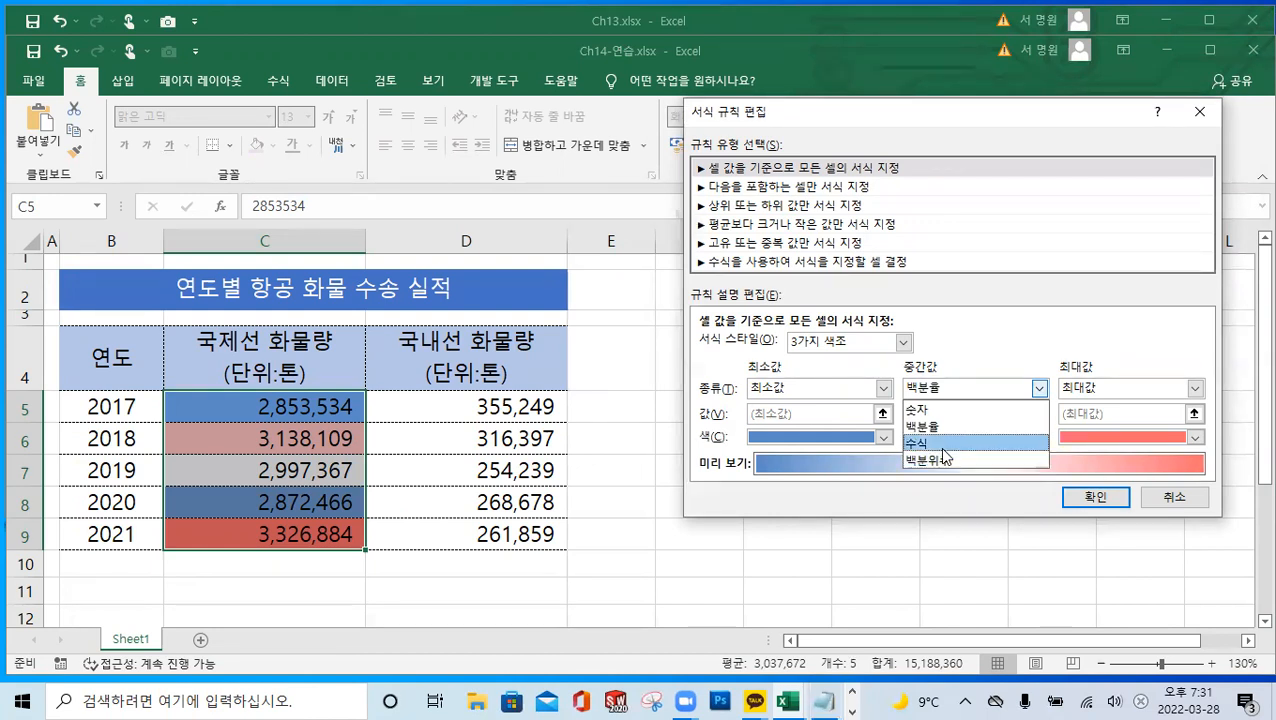
left_click(942, 446)
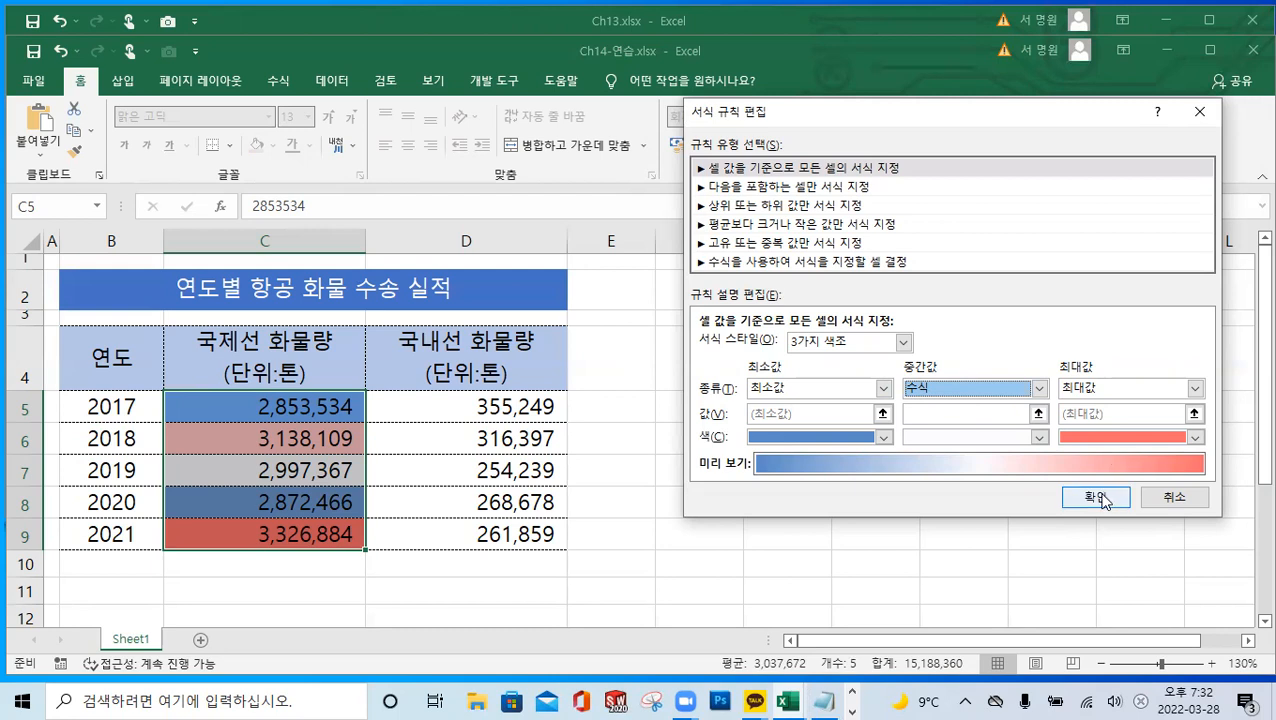
left_click(975, 413)
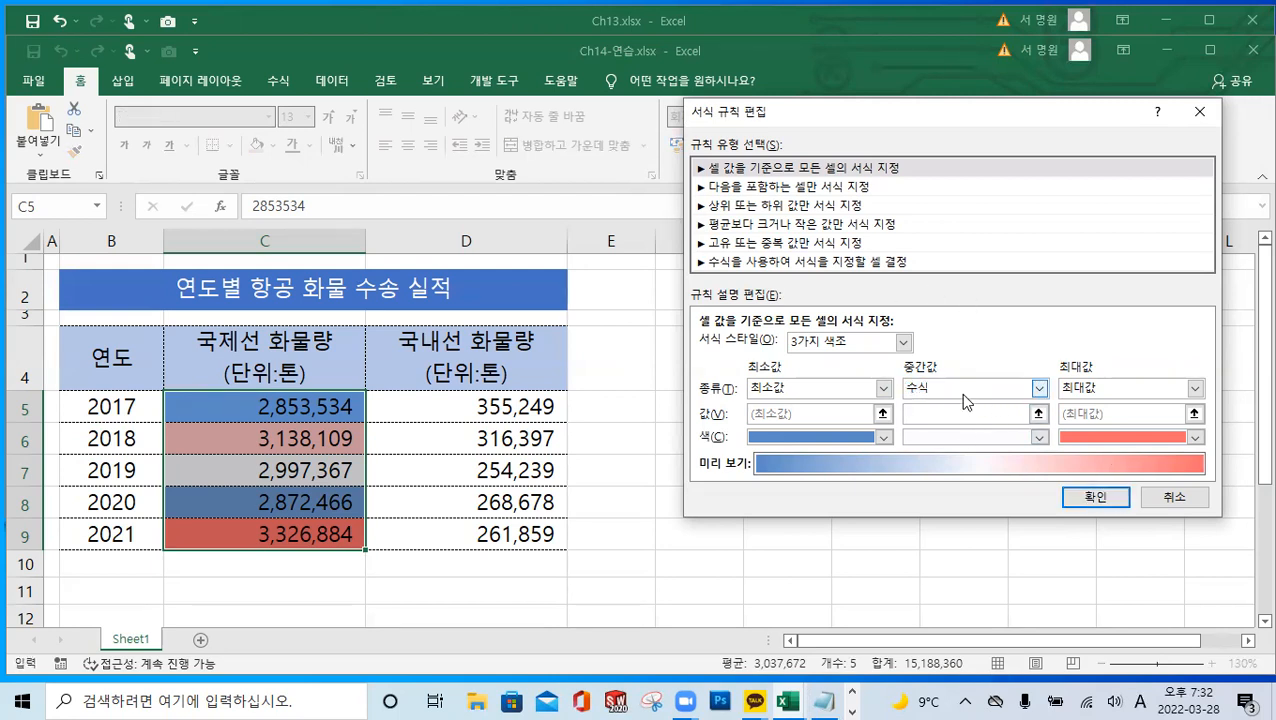
Set the color scale's midpoint type to Percentile with value 50, accept the rule and deselect the range
left_click(966, 399)
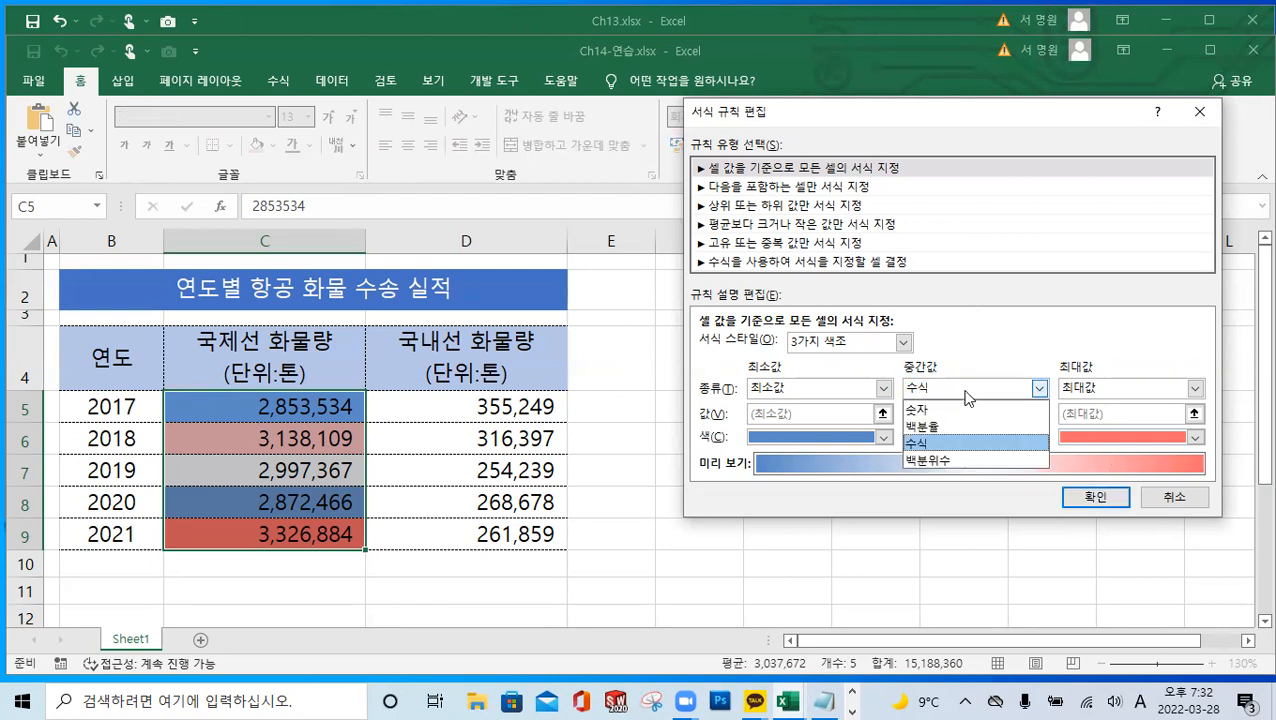
left_click(958, 460)
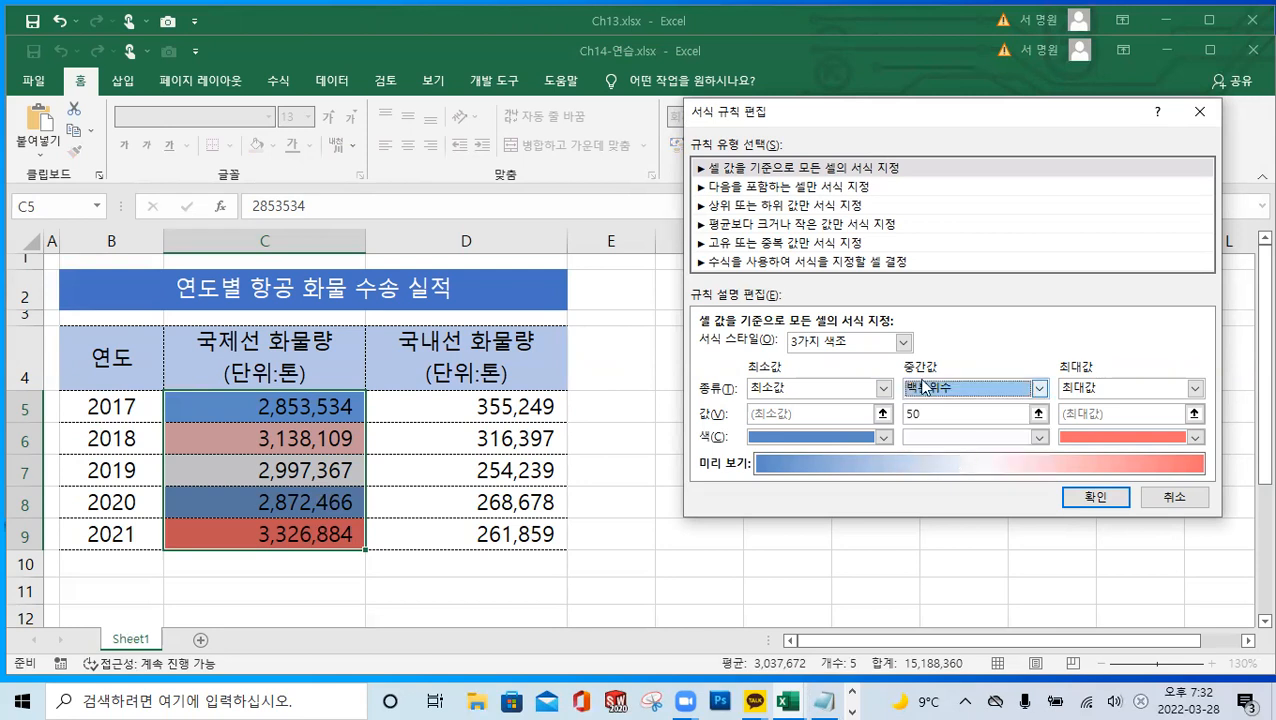
left_click(1092, 496)
left_click(1065, 434)
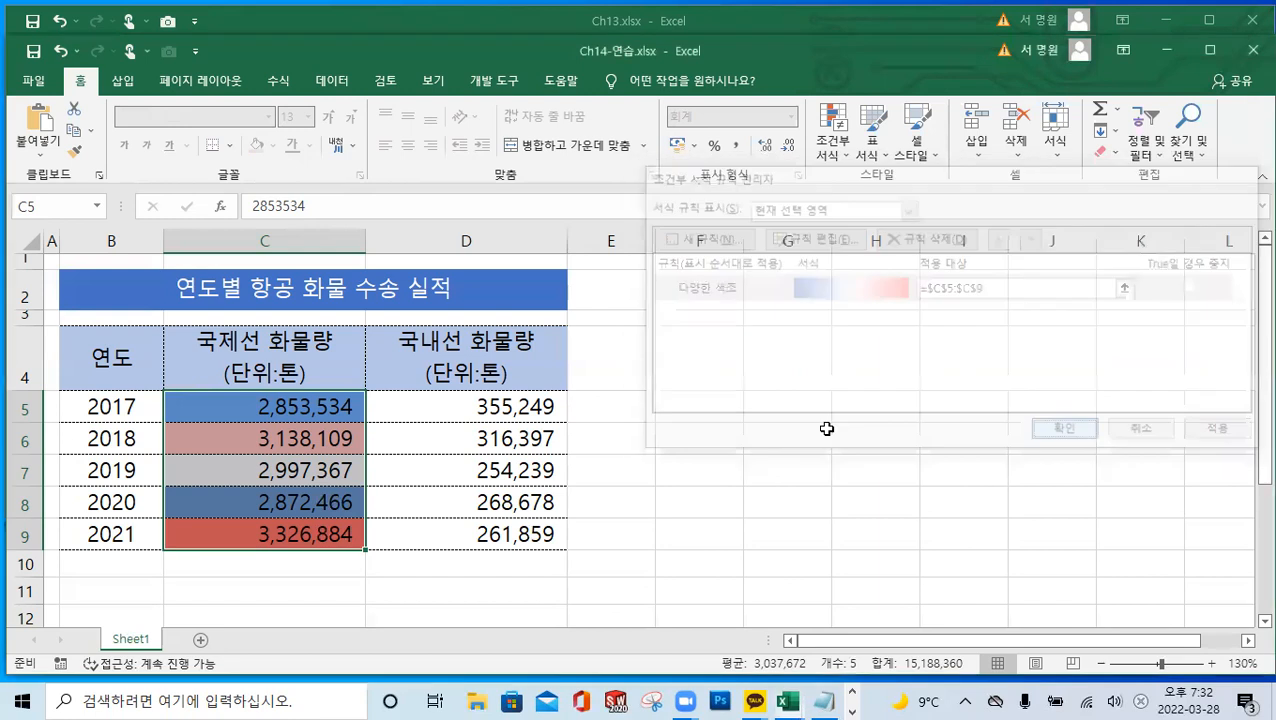
left_click(648, 382)
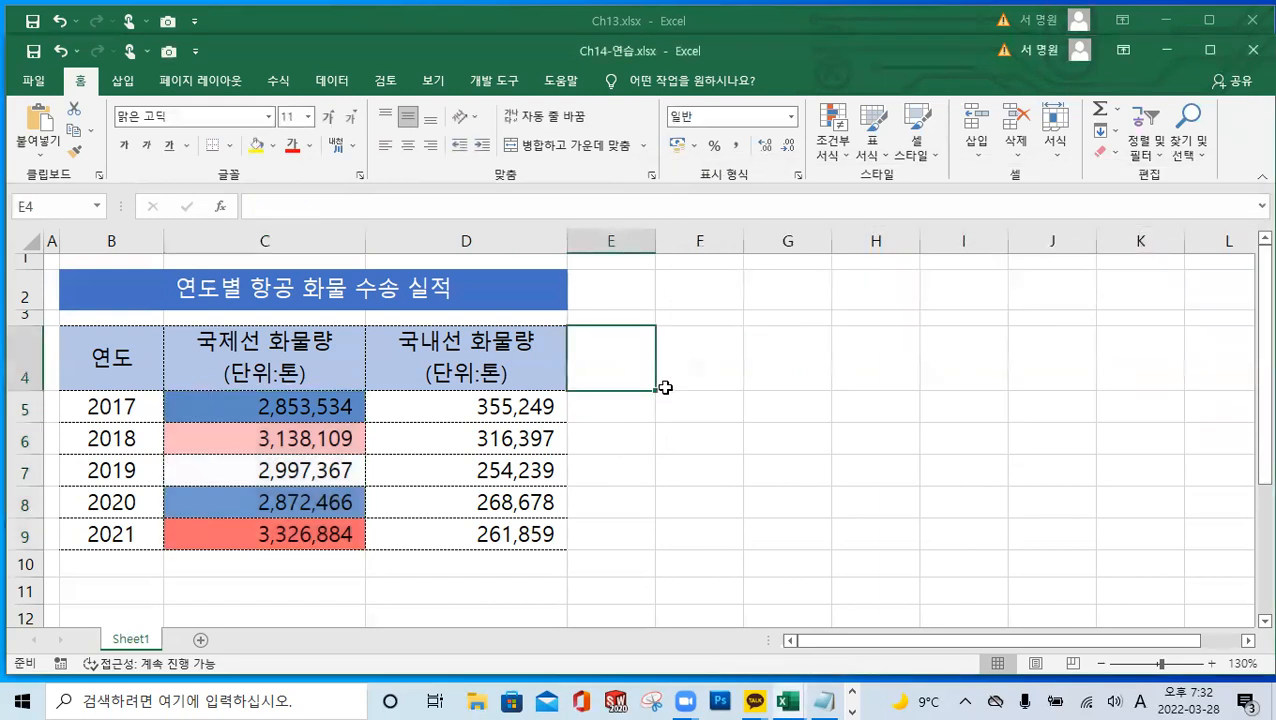
Apply the three-triangle icon set to the domestic cargo volumes in D5:D9
left_click_drag(490, 410, 510, 532)
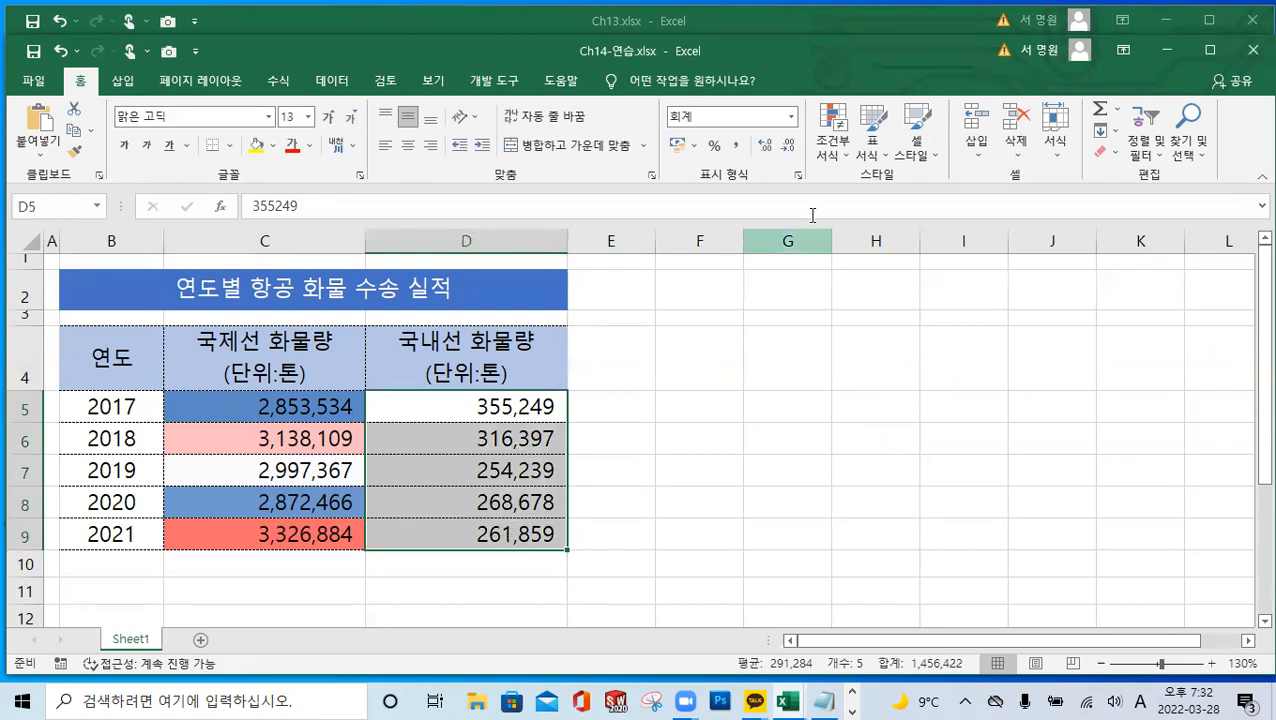
left_click(830, 152)
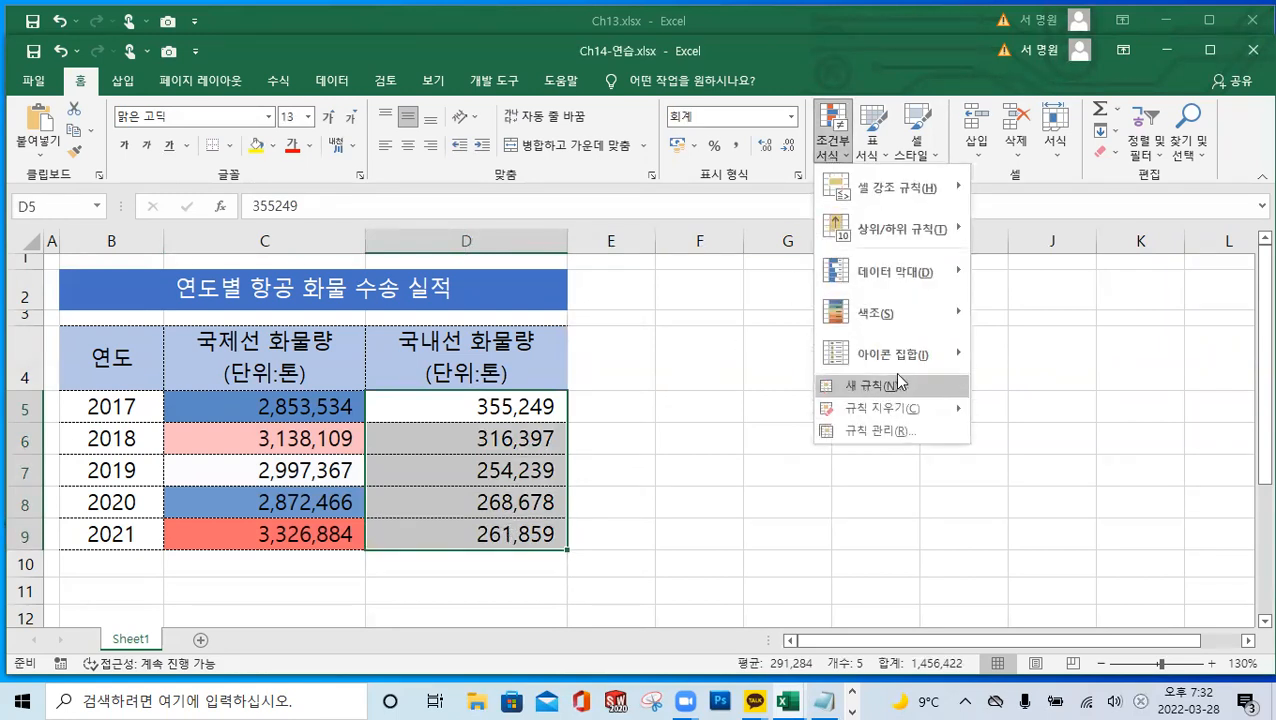
mouse_move(905, 357)
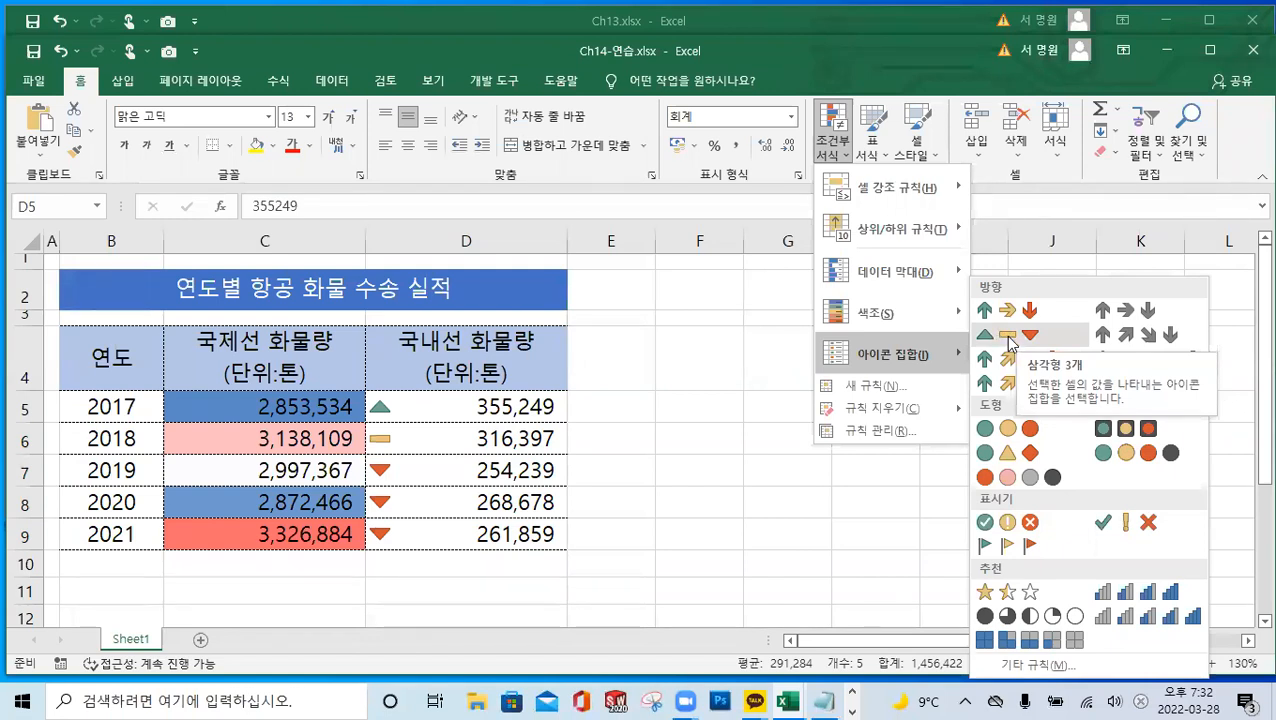
left_click(1010, 343)
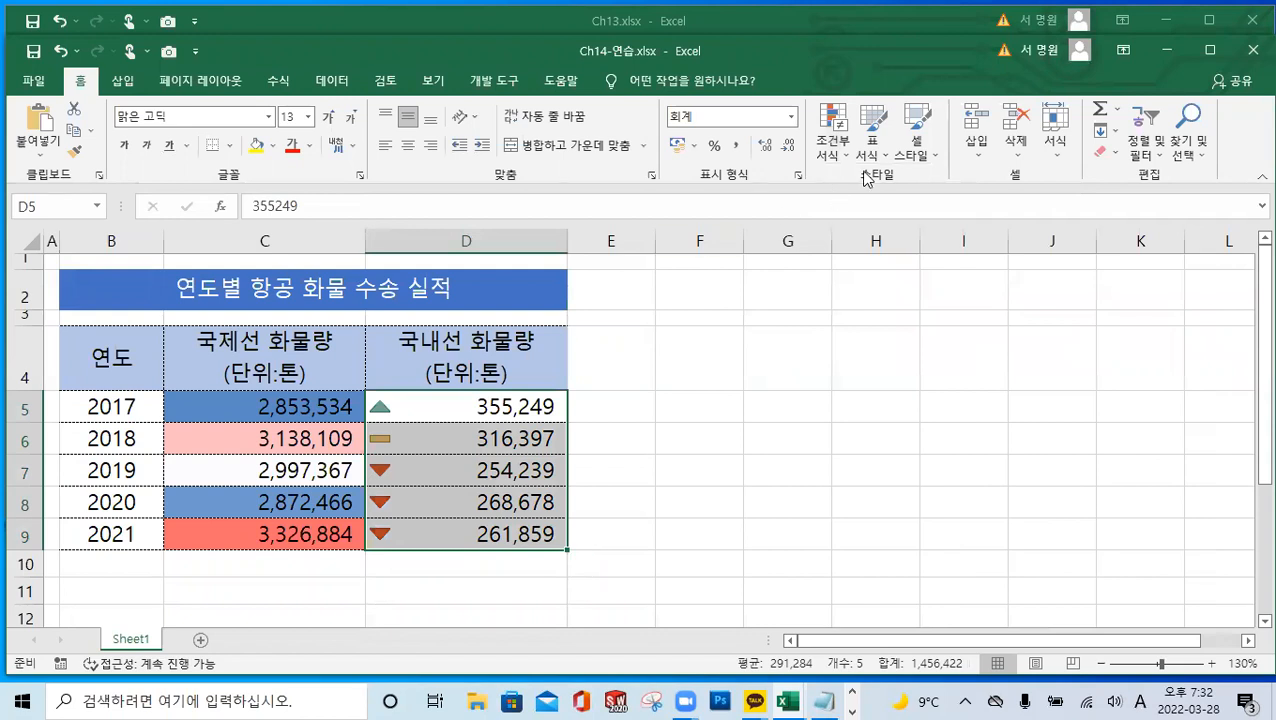
Edit the D5:D9 icon set rule to use the three-star icon style and apply it
left_click(834, 155)
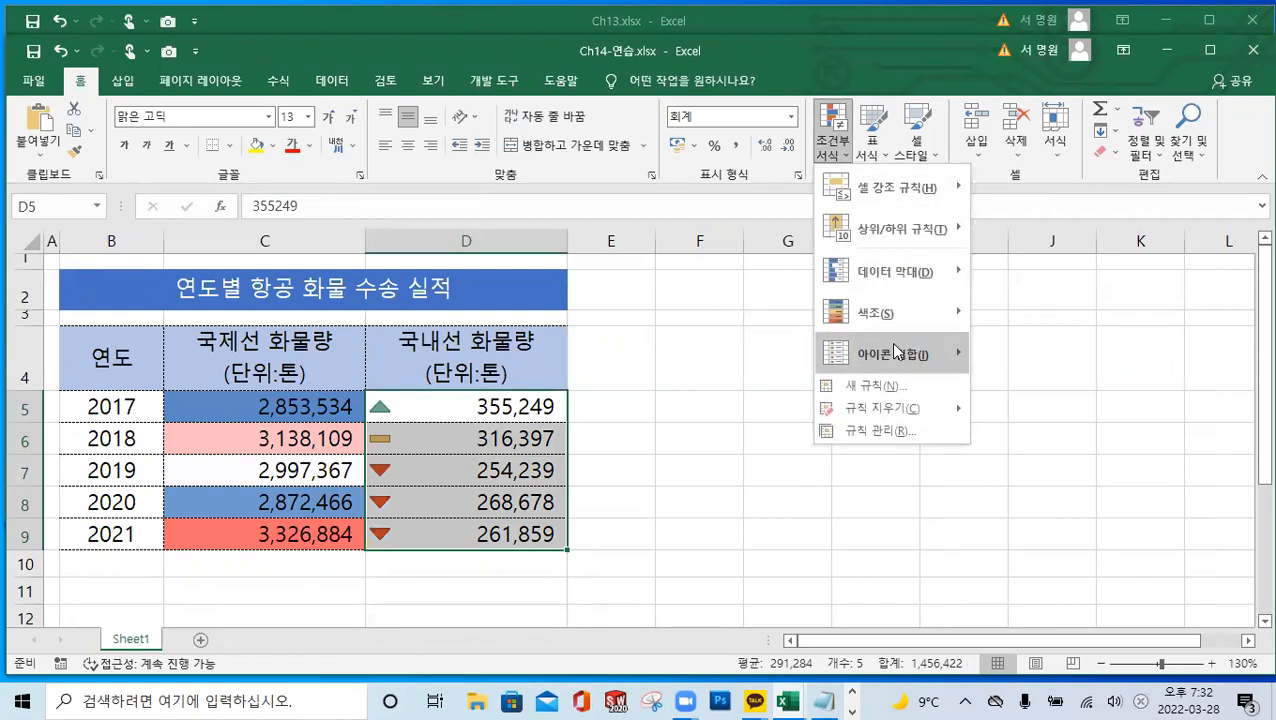
left_click(883, 430)
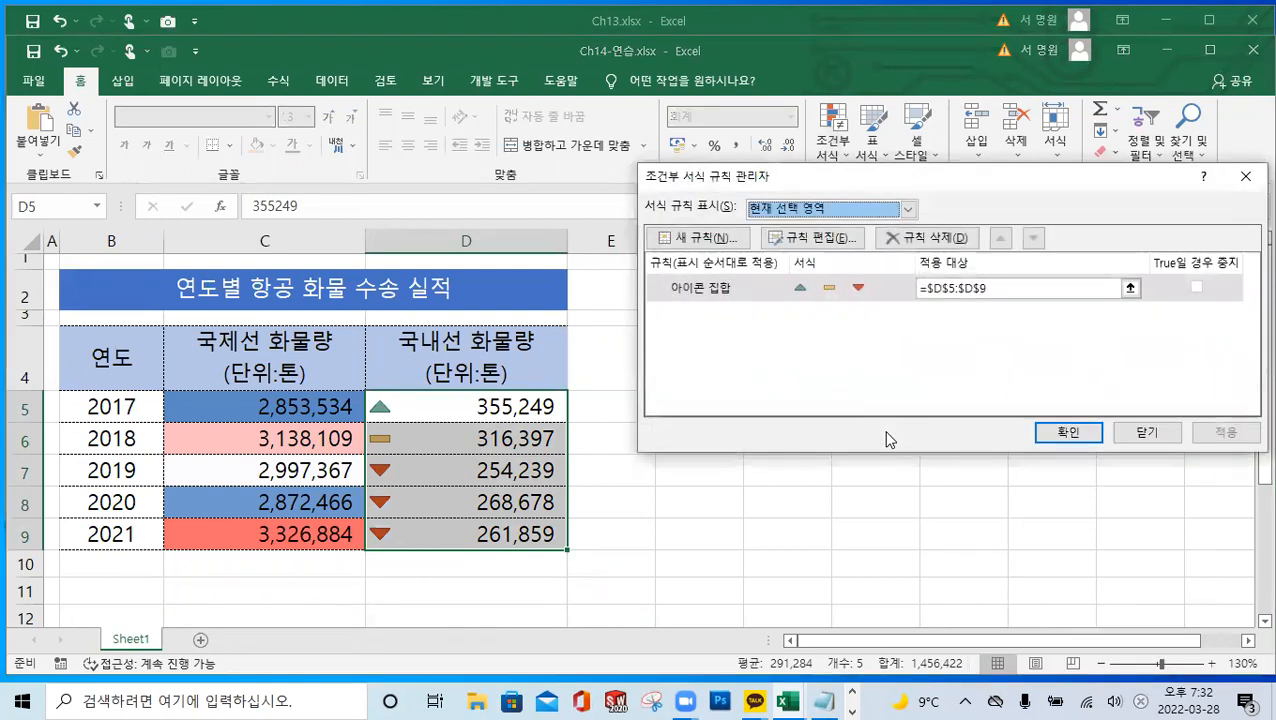
left_click(822, 238)
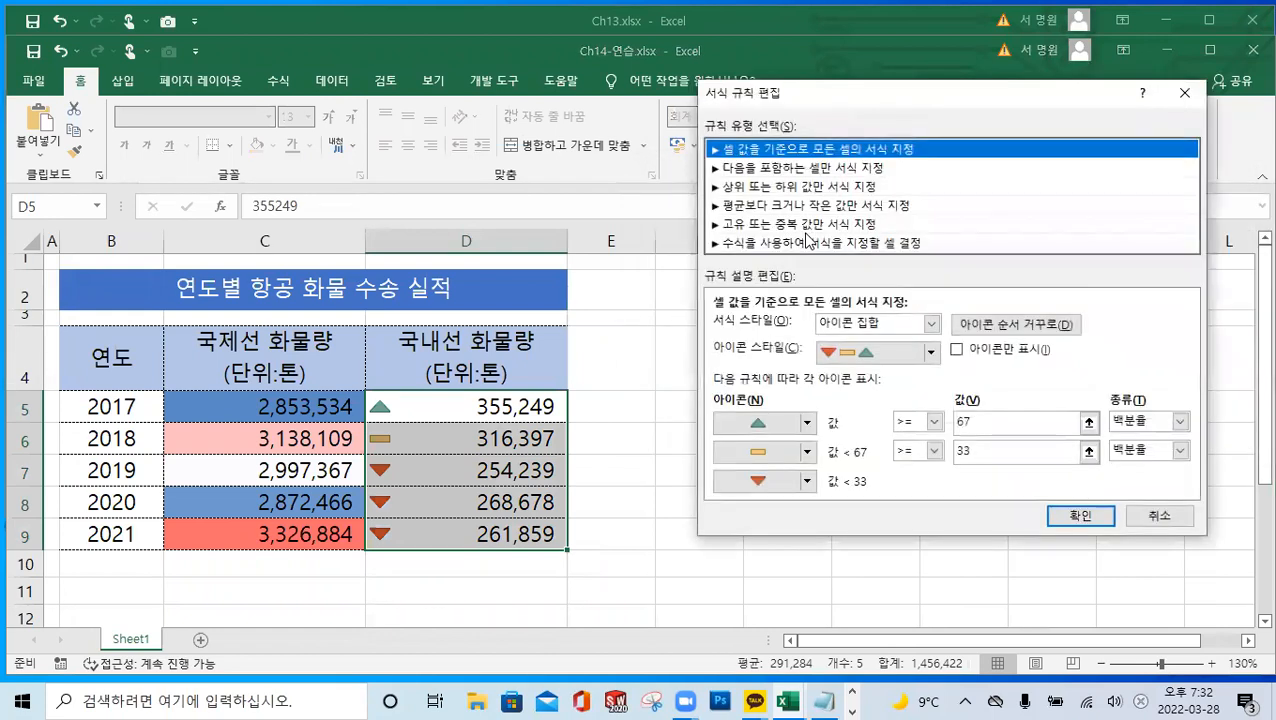
left_click(806, 423)
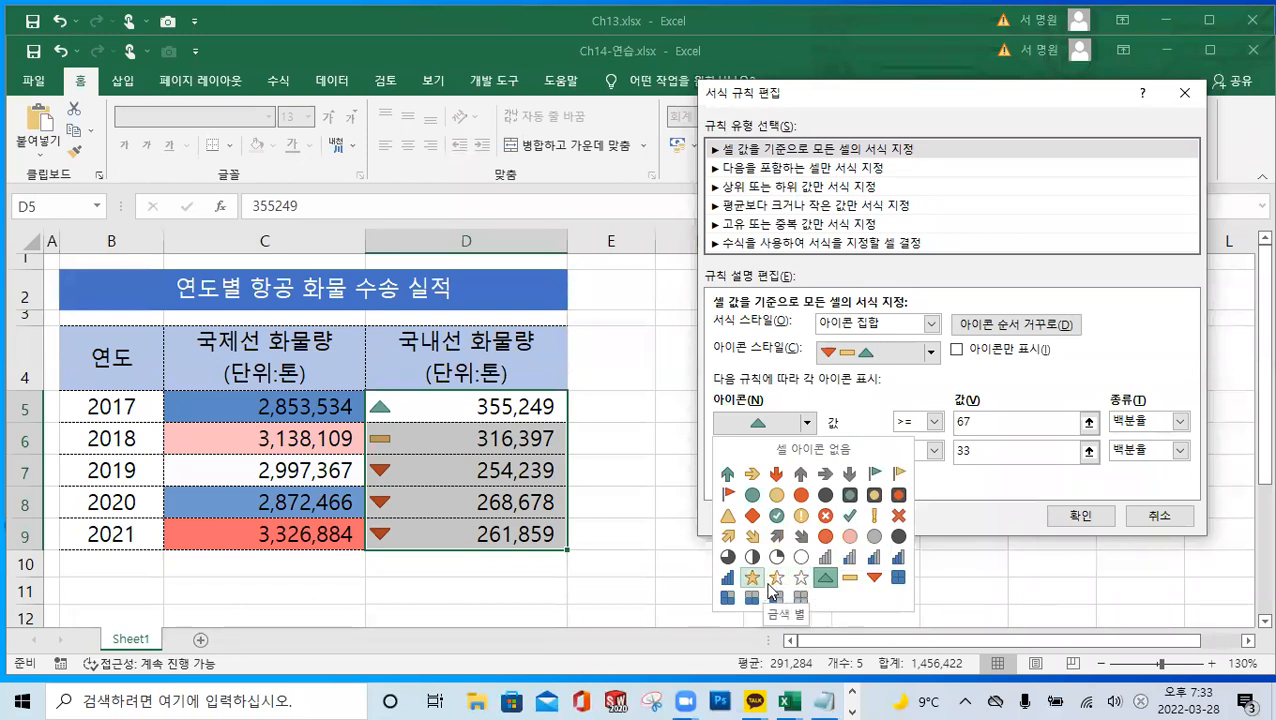
left_click(938, 352)
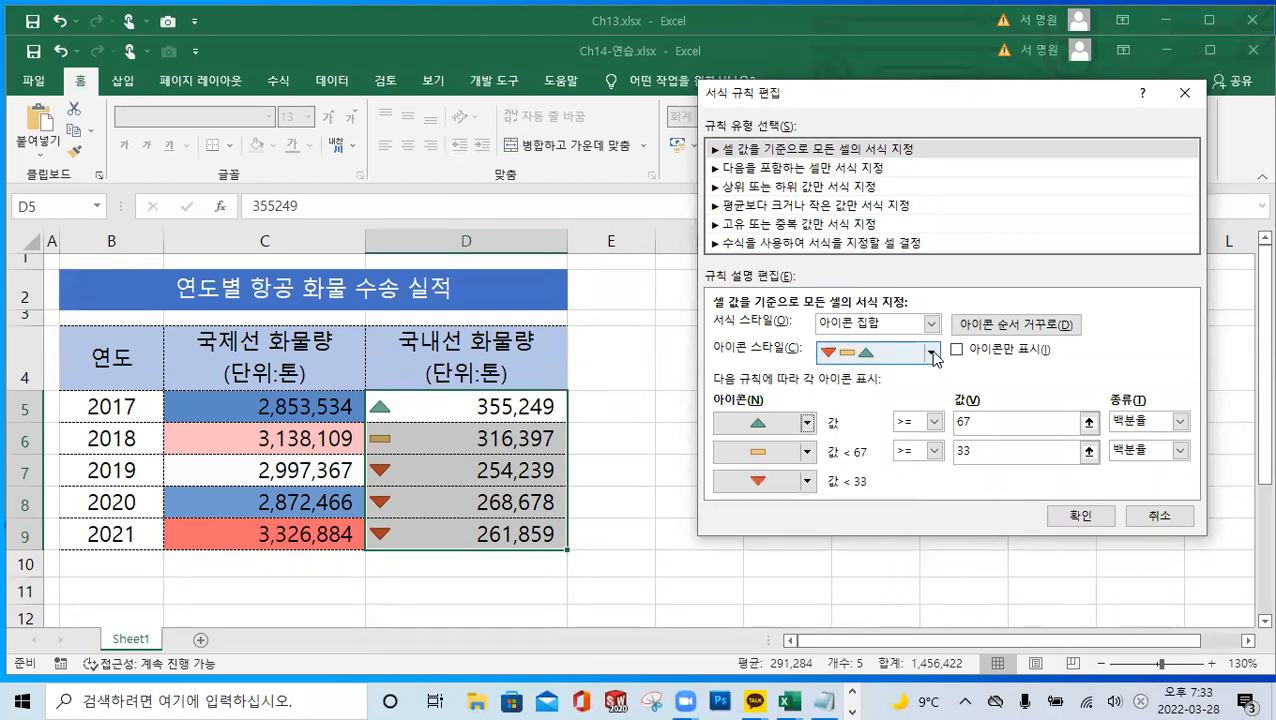
left_click(938, 352)
mouse_move(929, 445)
left_mouse_down()
mouse_move(929, 485)
mouse_move(928, 432)
left_mouse_up()
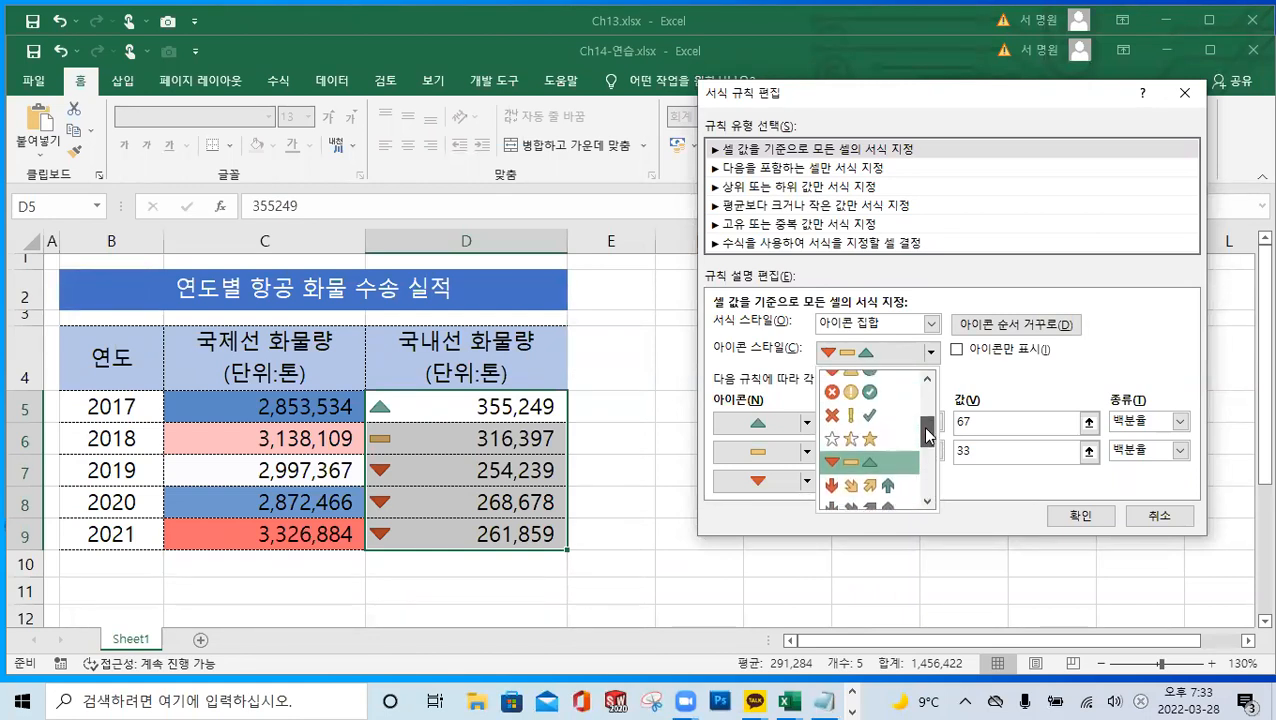
left_click(874, 444)
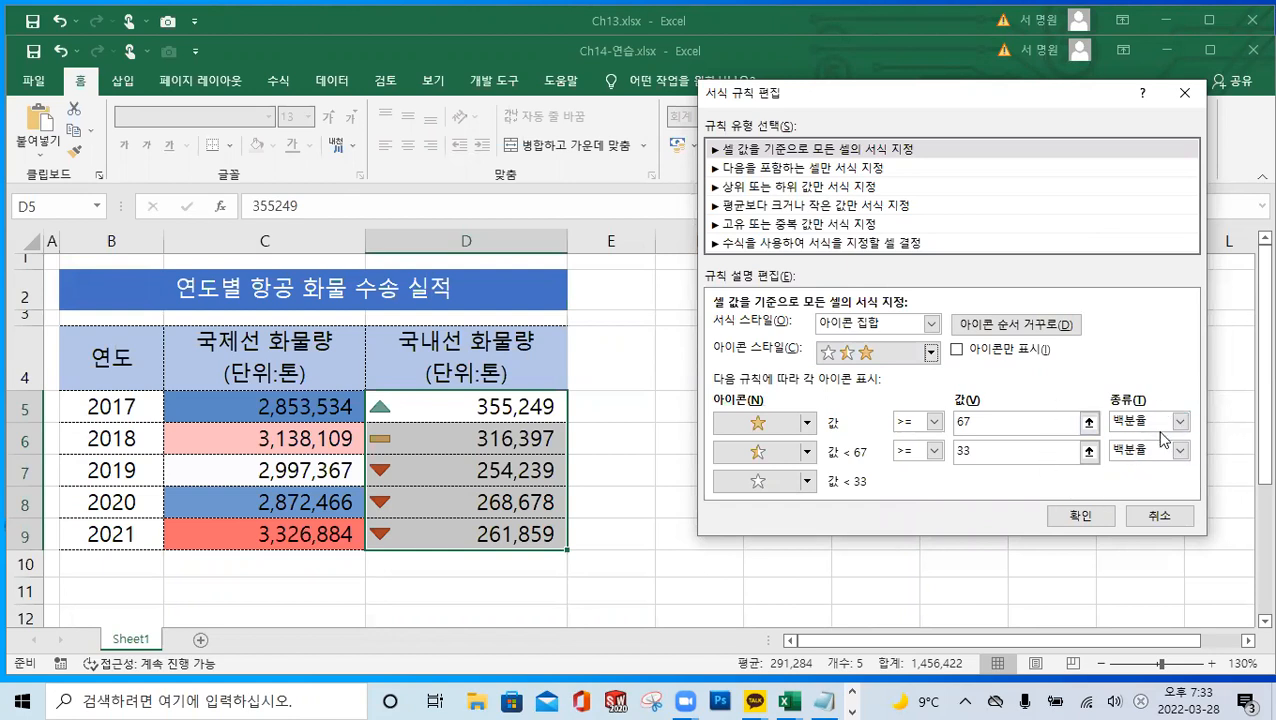
left_click(1090, 516)
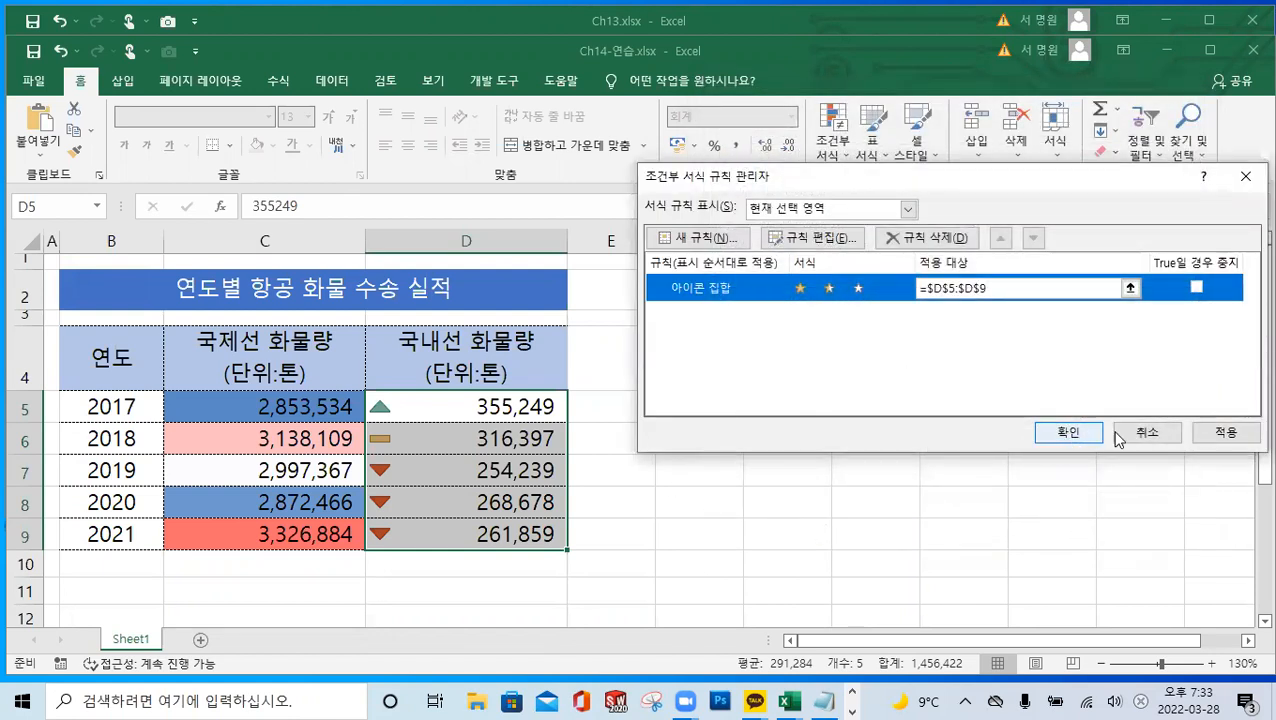
left_click(1224, 434)
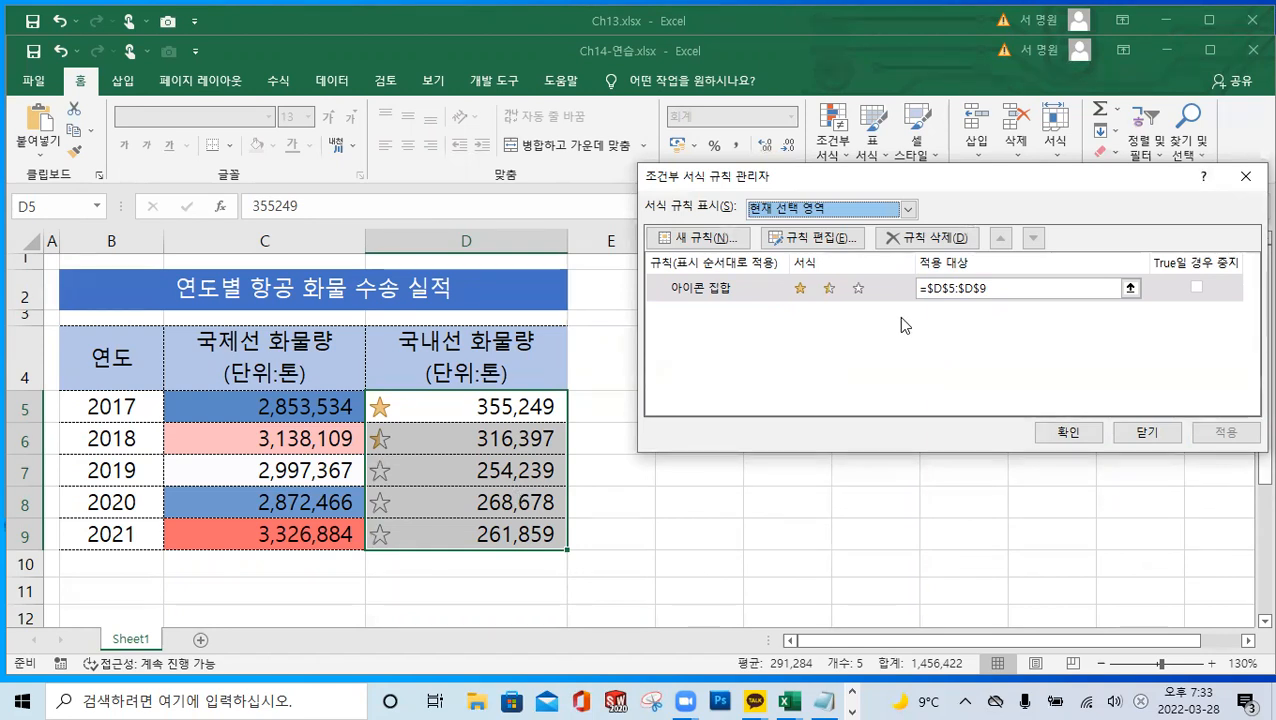
Reopen the D5:D9 icon set rule and set the full star's threshold to a Number of 300000
left_click(816, 239)
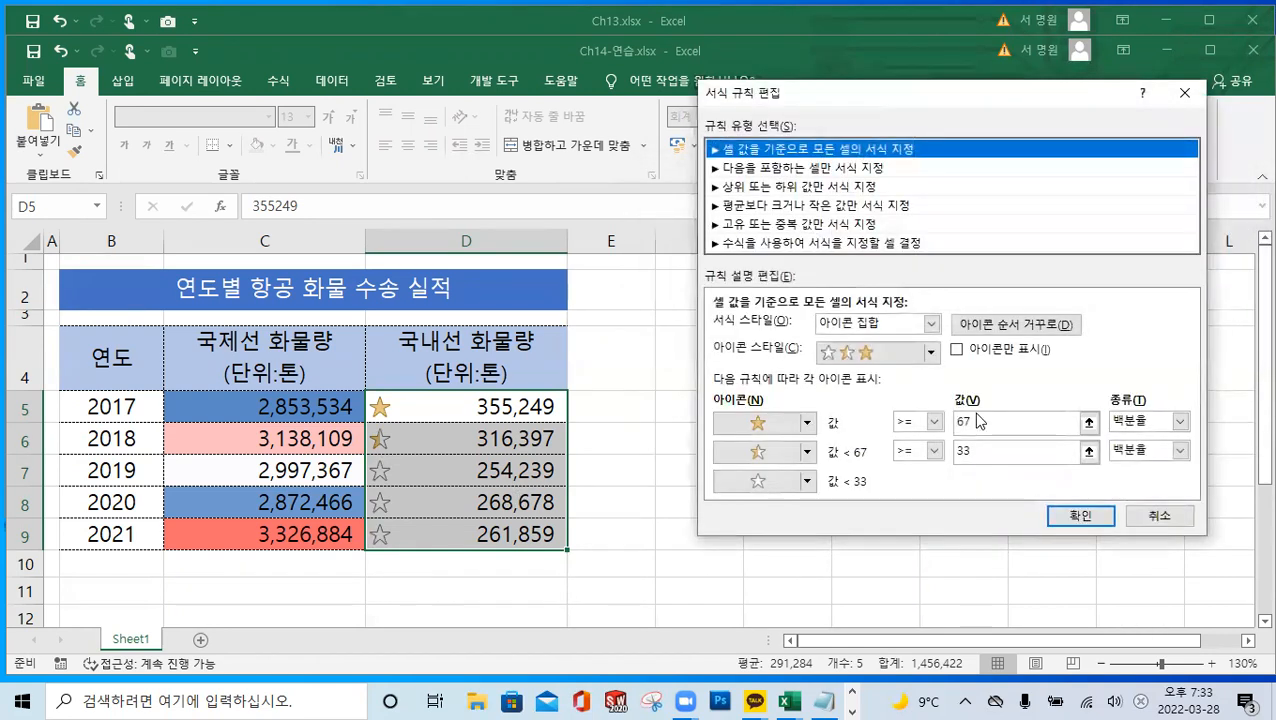
left_click(1181, 423)
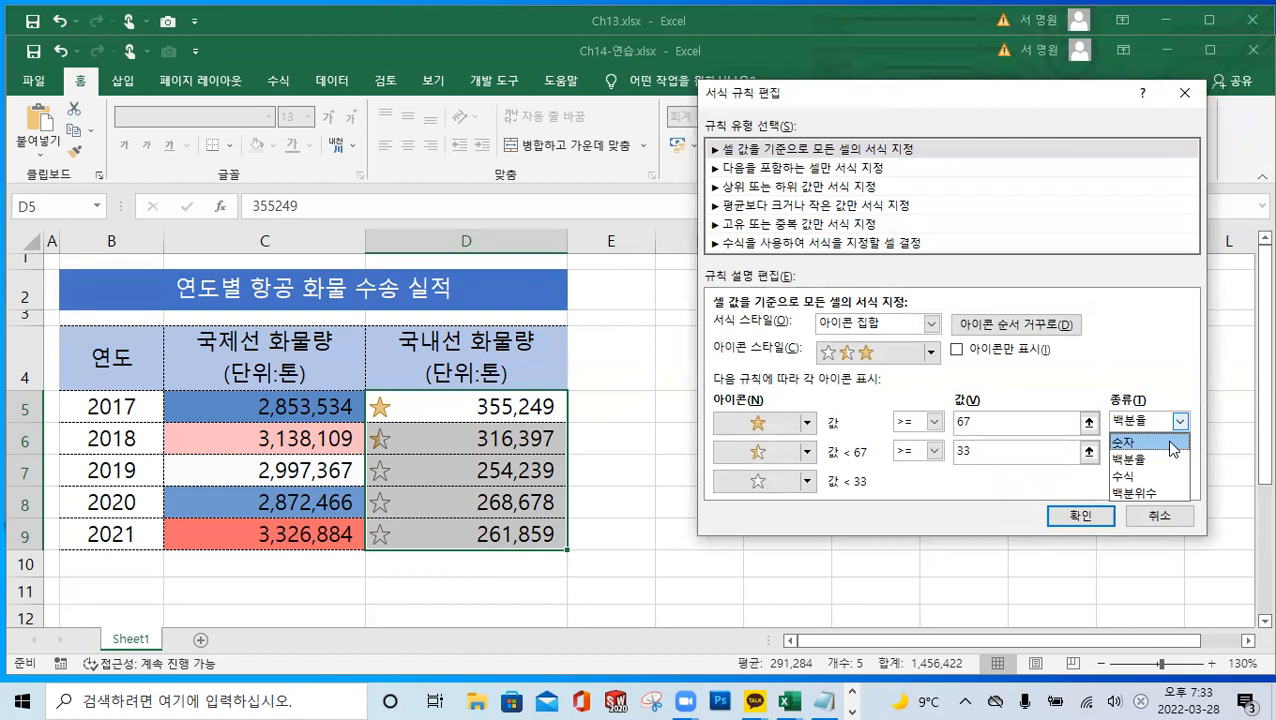
left_click(1173, 443)
left_click(960, 421)
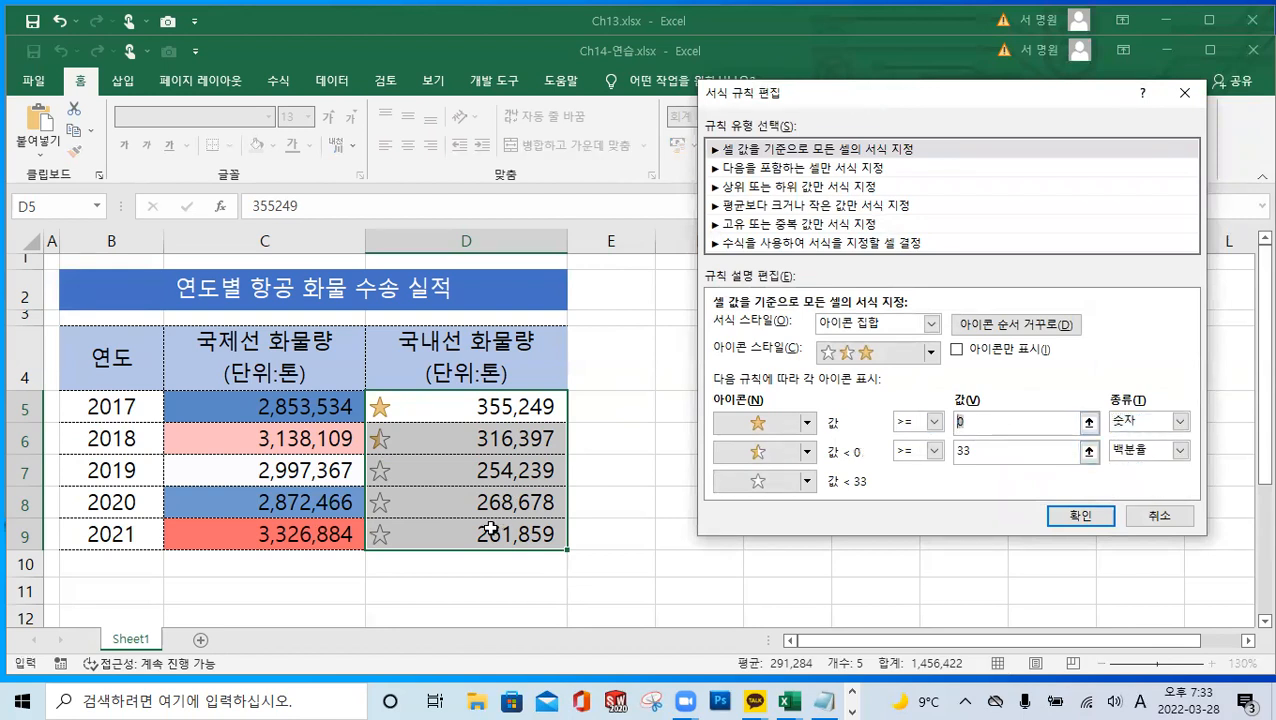
type("300000")
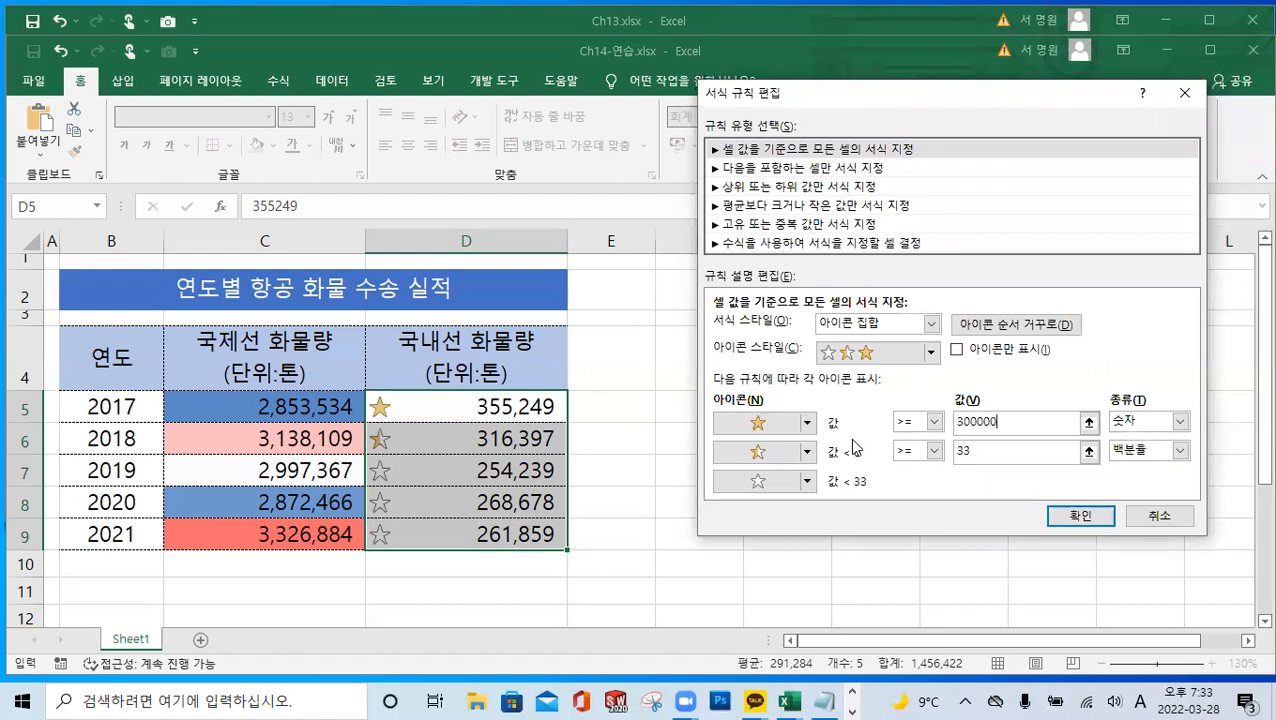
Set the half star's threshold to a Number of 260000 and apply the edited icon set rule
double_click(966, 451)
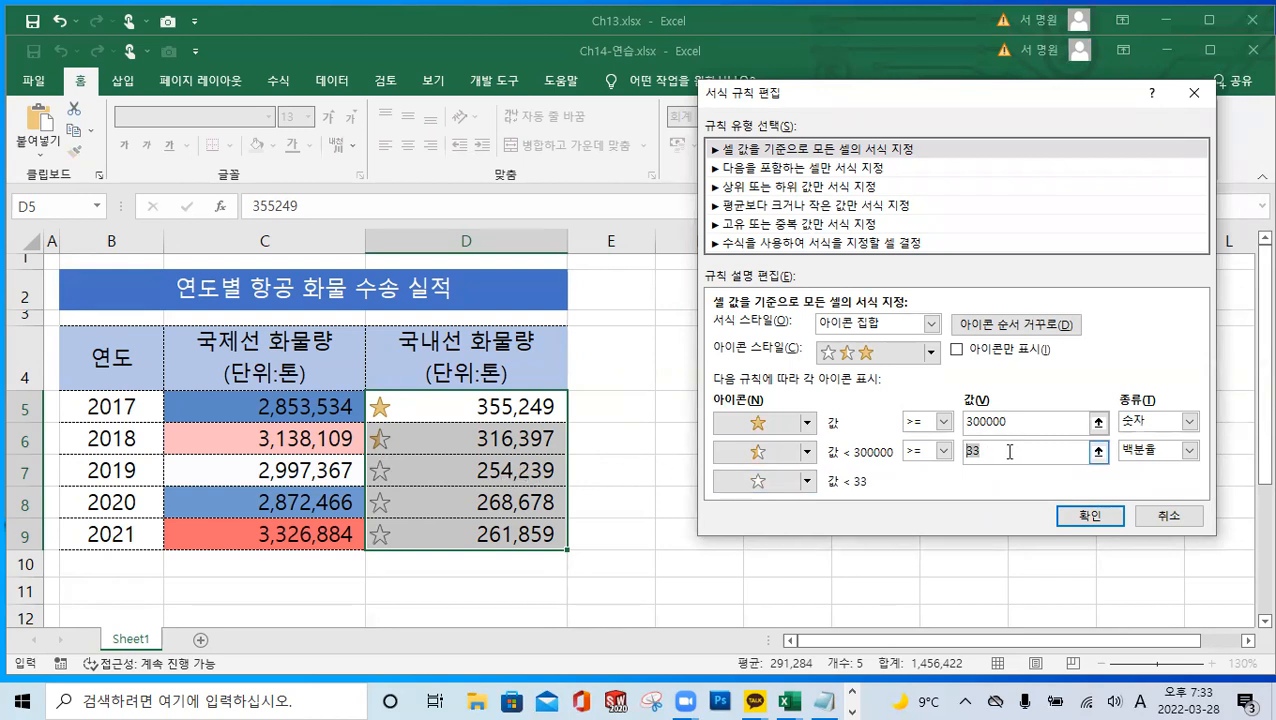
type("260000")
left_click_drag(1018, 451, 952, 451)
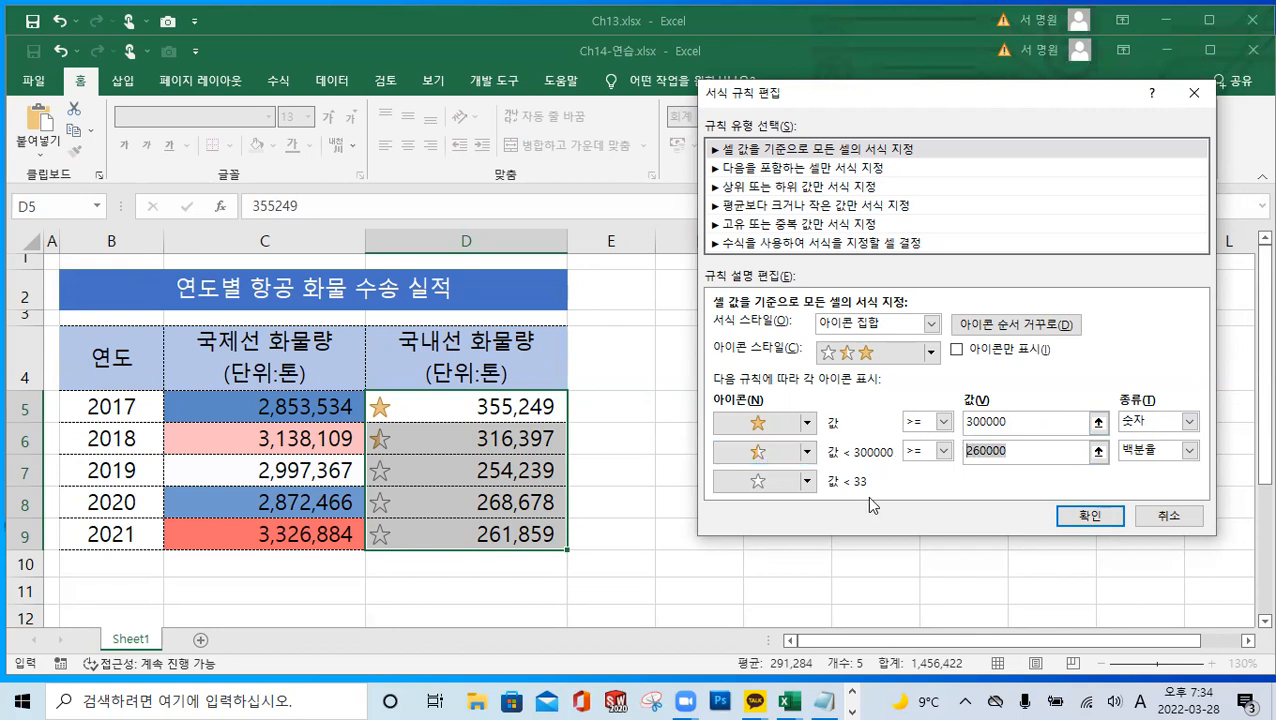
left_click(1189, 451)
left_click(1140, 467)
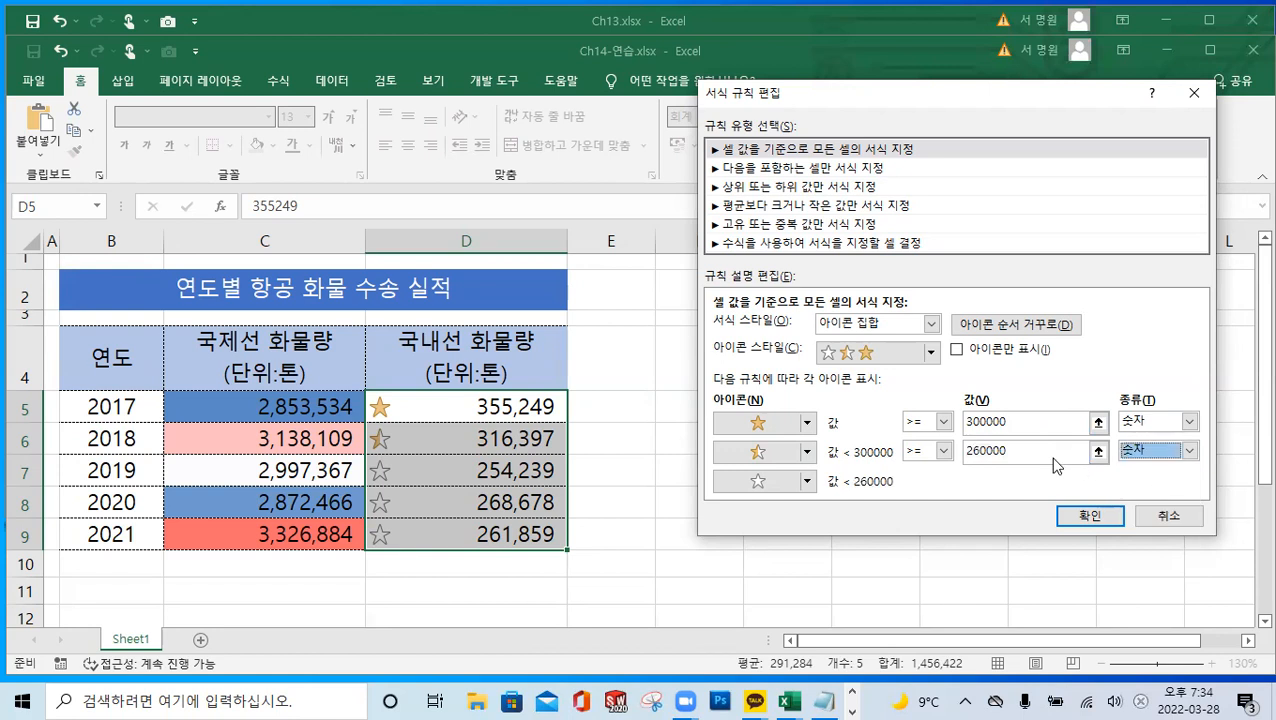
double_click(1054, 452)
type("0")
key("BackSpace")
type("260000")
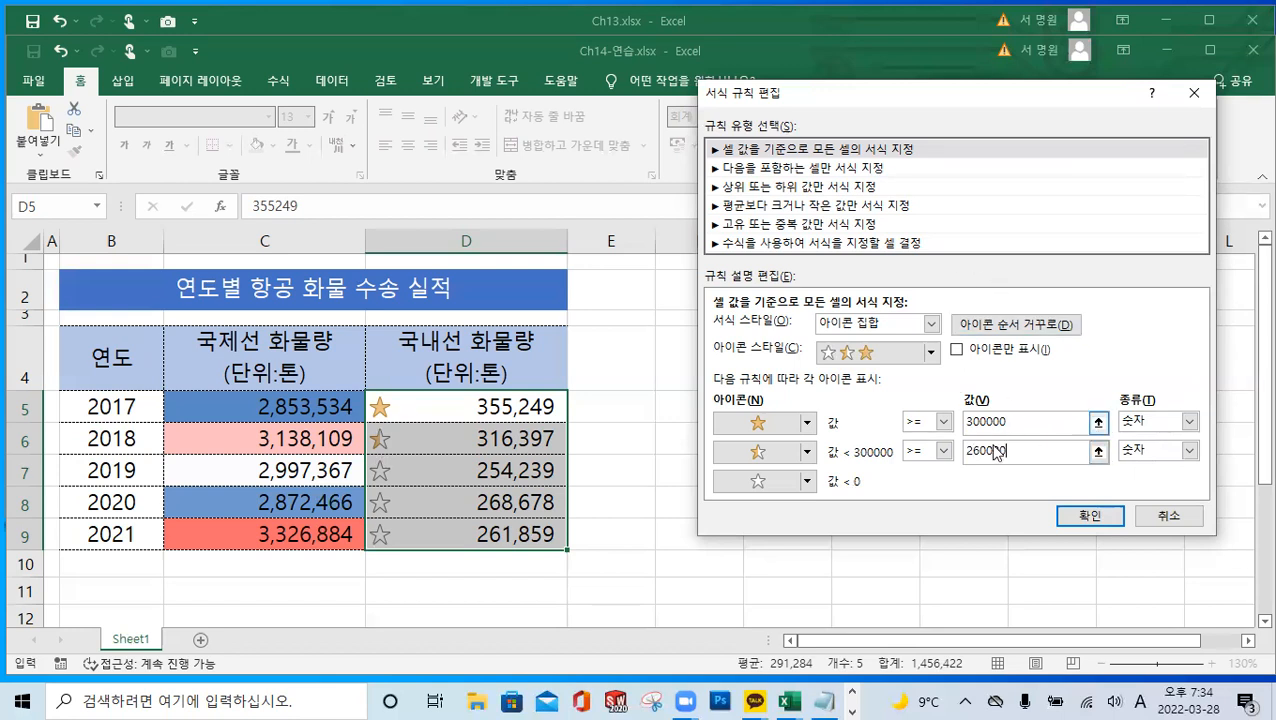
left_click(1089, 515)
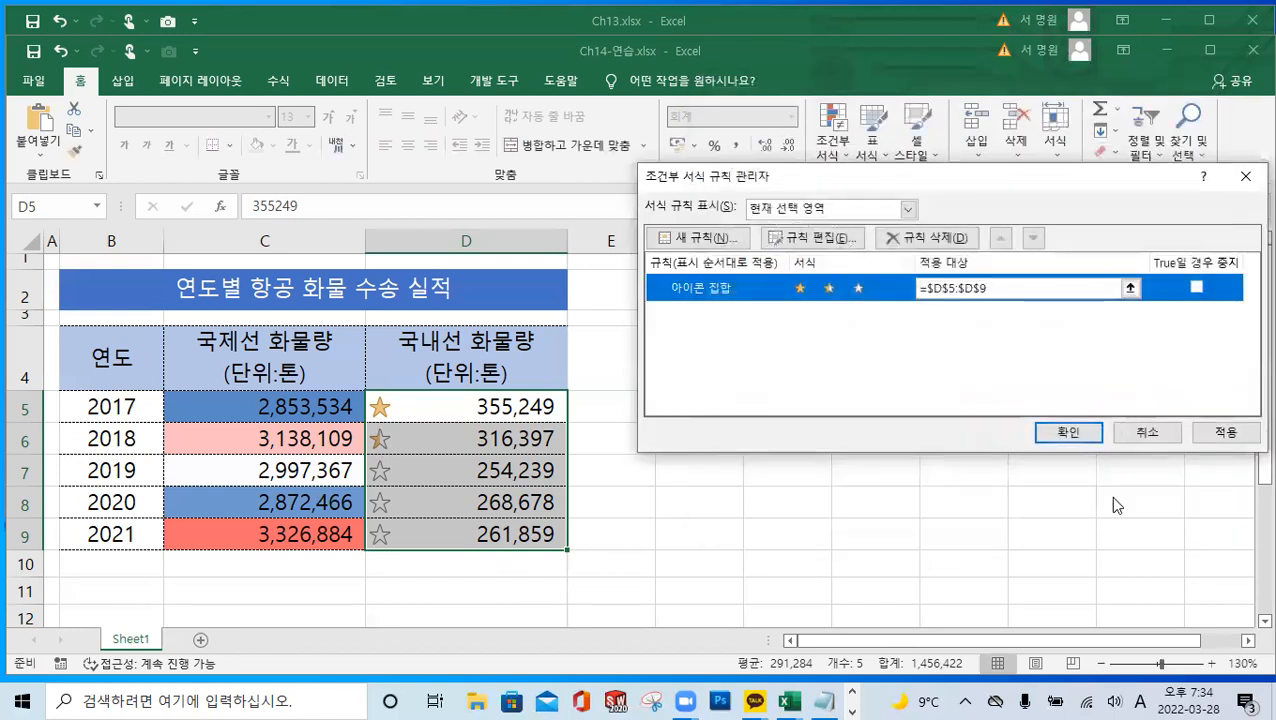
left_click(1216, 434)
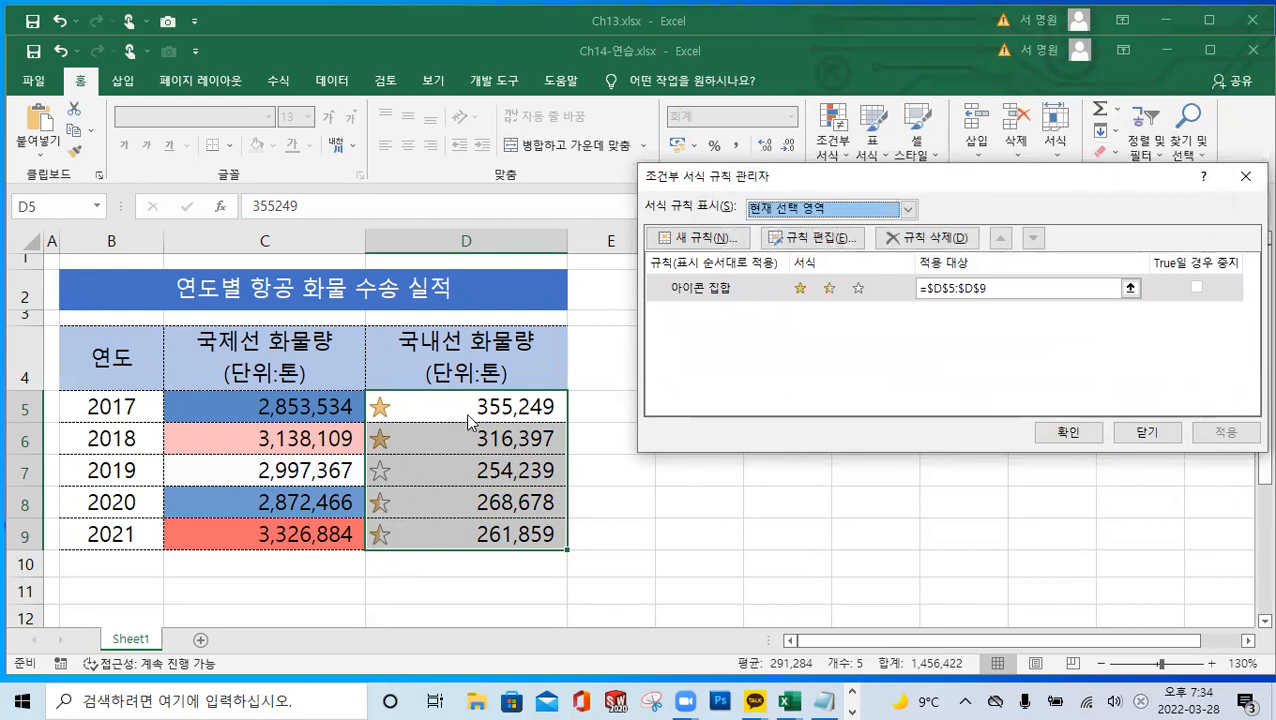
Confirm the icon set rule changes and close the Ch14-연습.xlsx workbook
left_click(1068, 432)
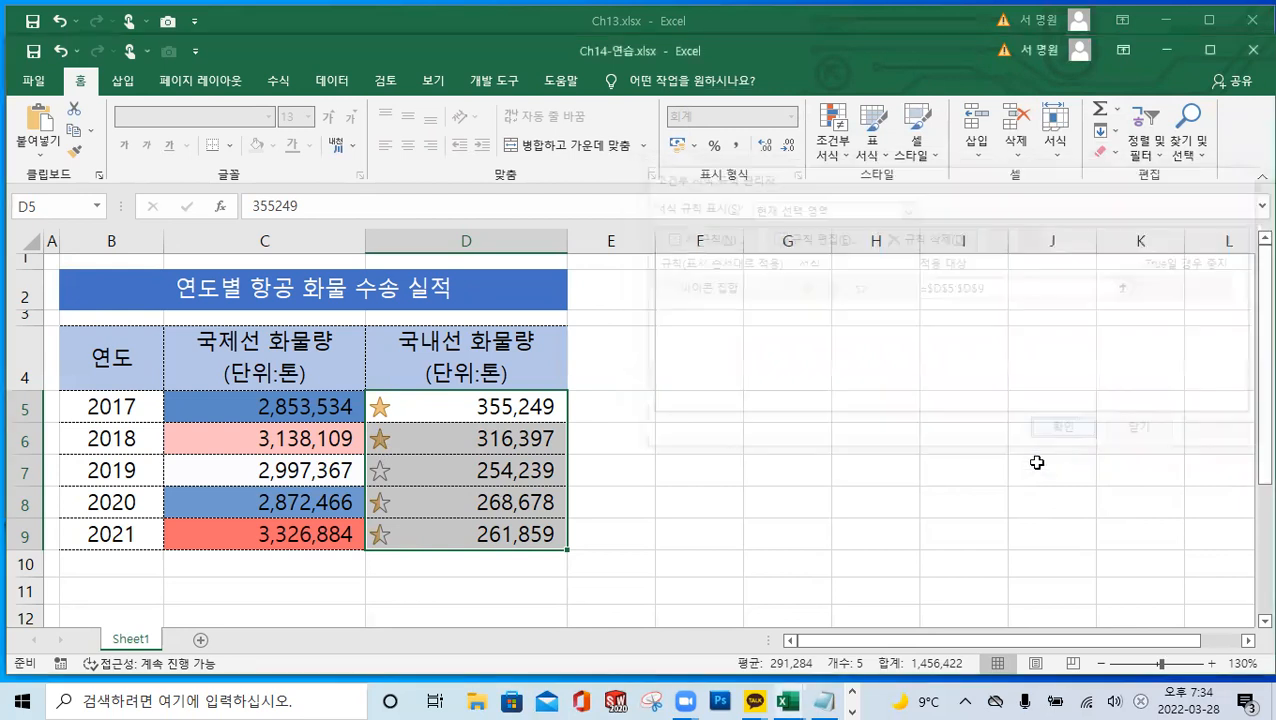
left_click(750, 460)
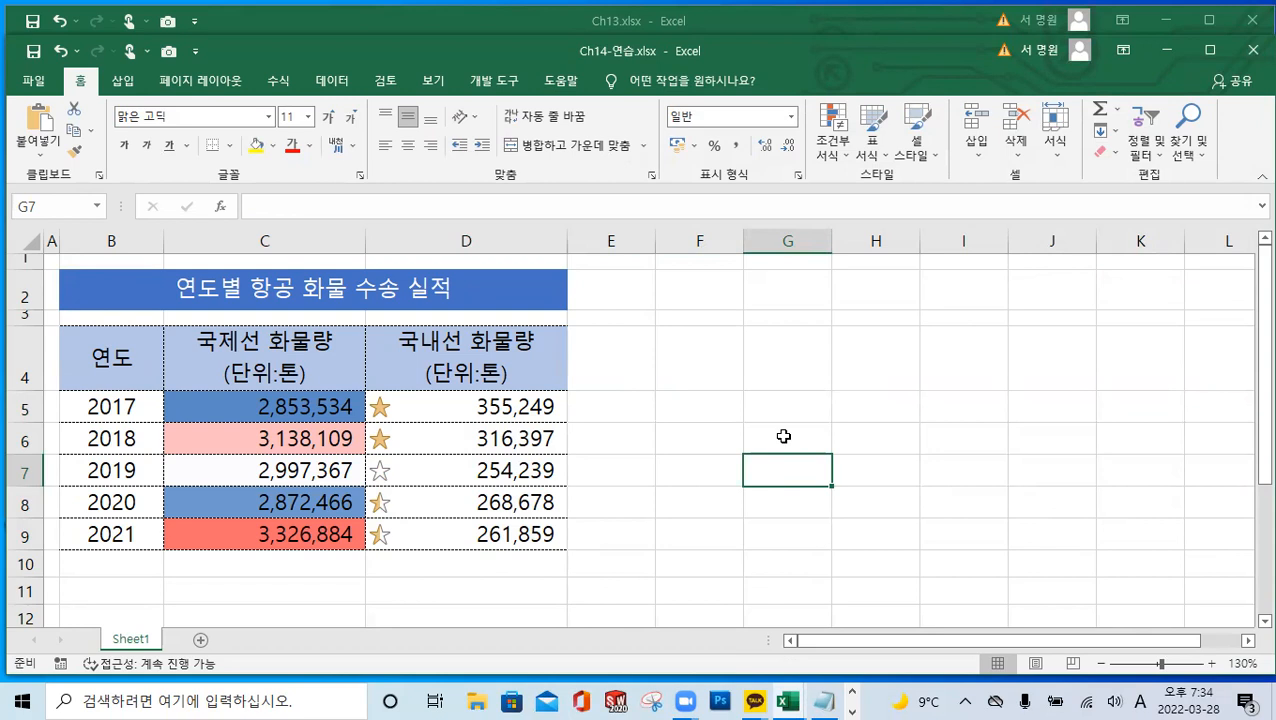
left_click(1249, 55)
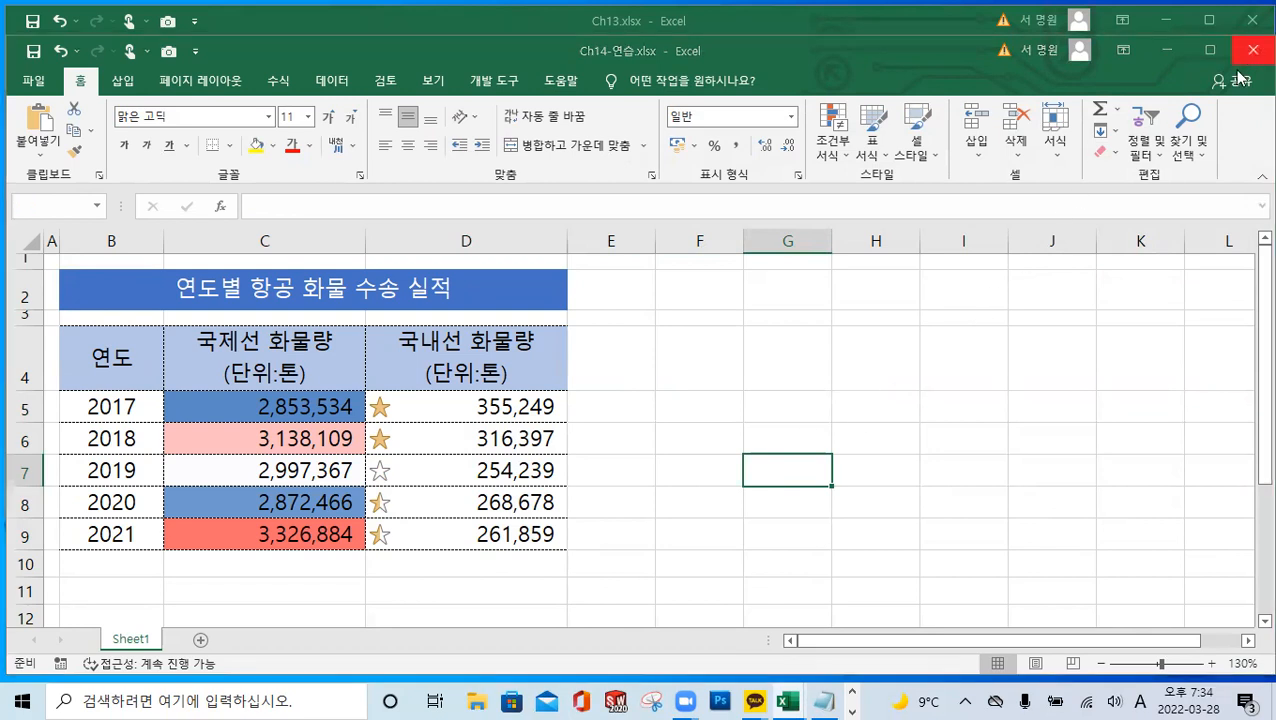
left_click(650, 379)
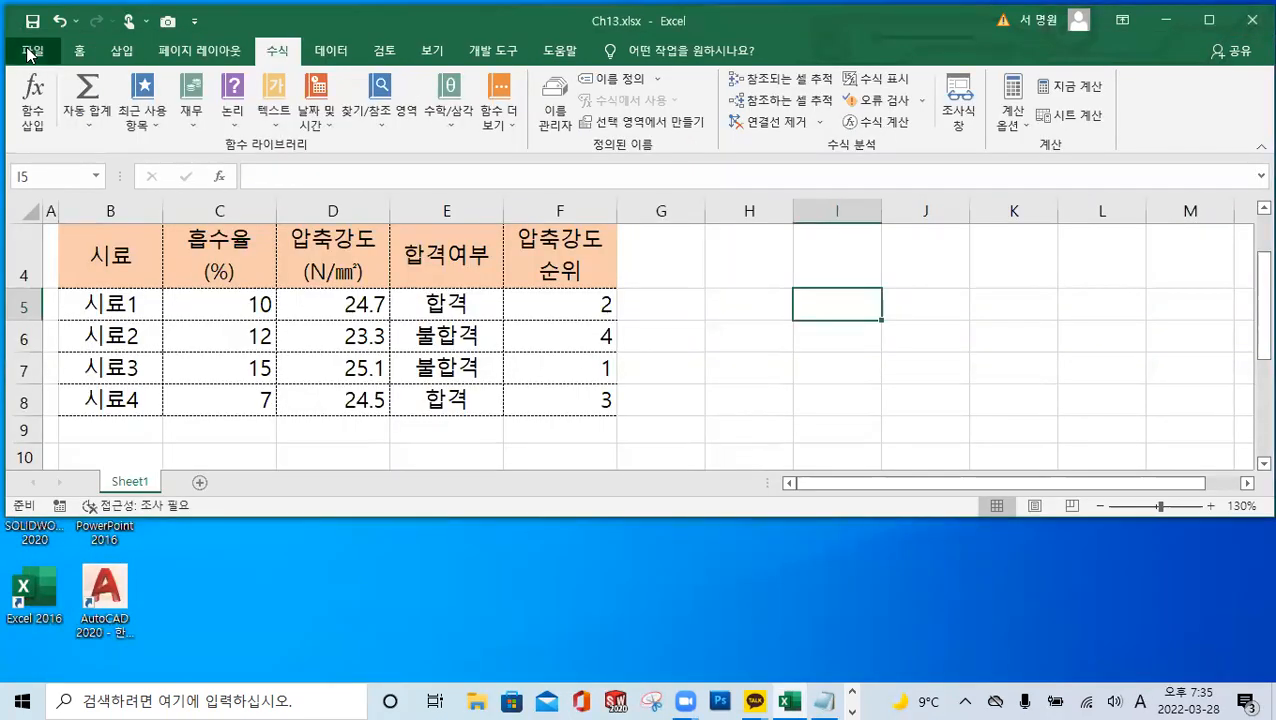
Open the workbook Ch15.xlsx from the 예제파일 folder
left_click(32, 50)
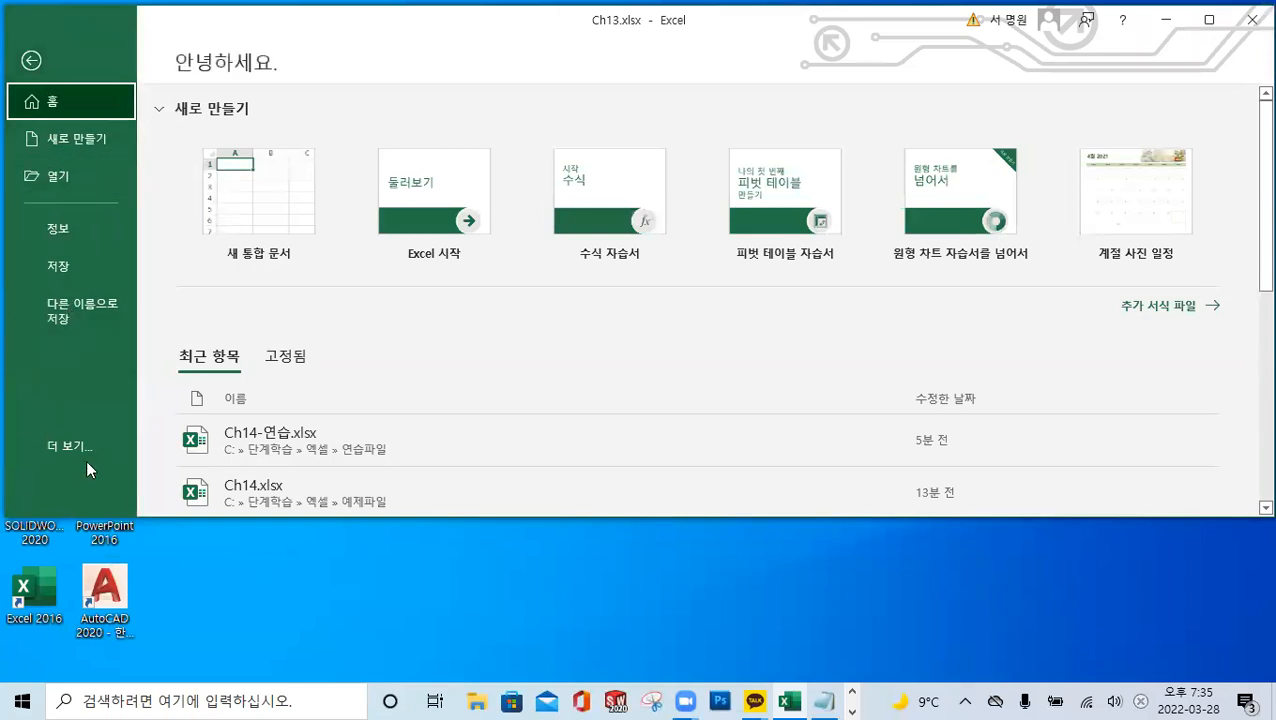
left_click(70, 173)
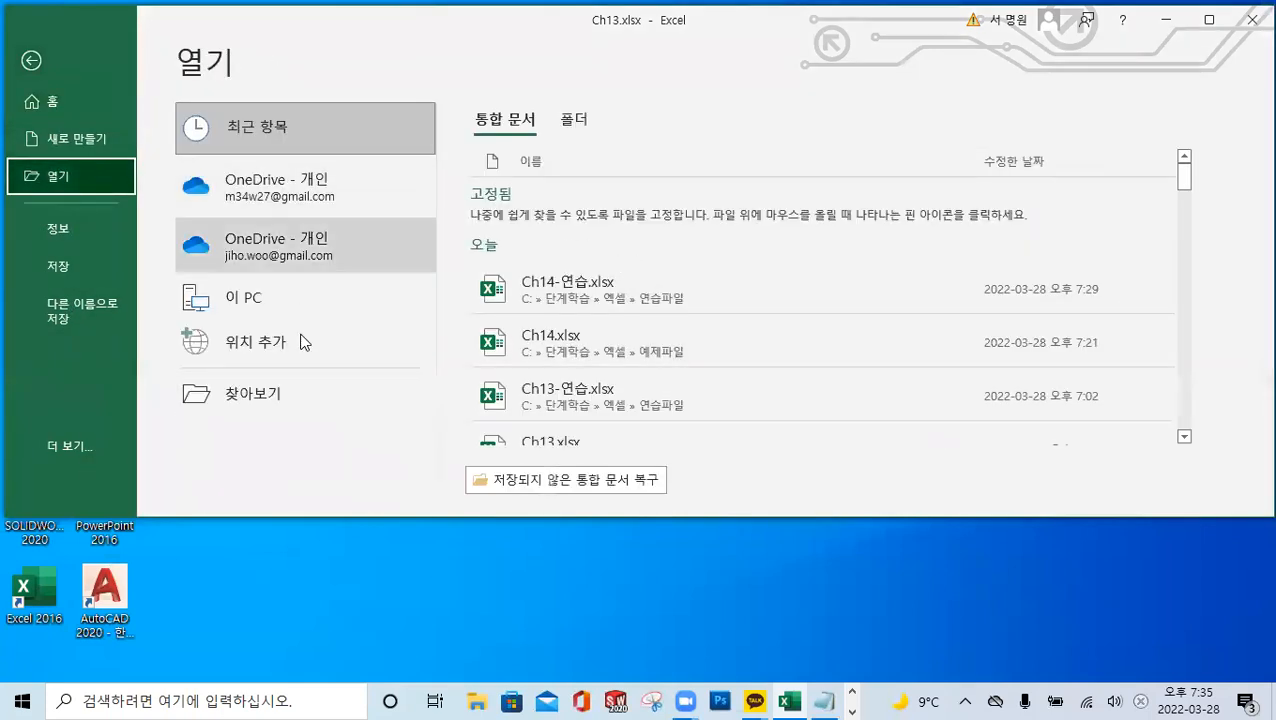
left_click(289, 402)
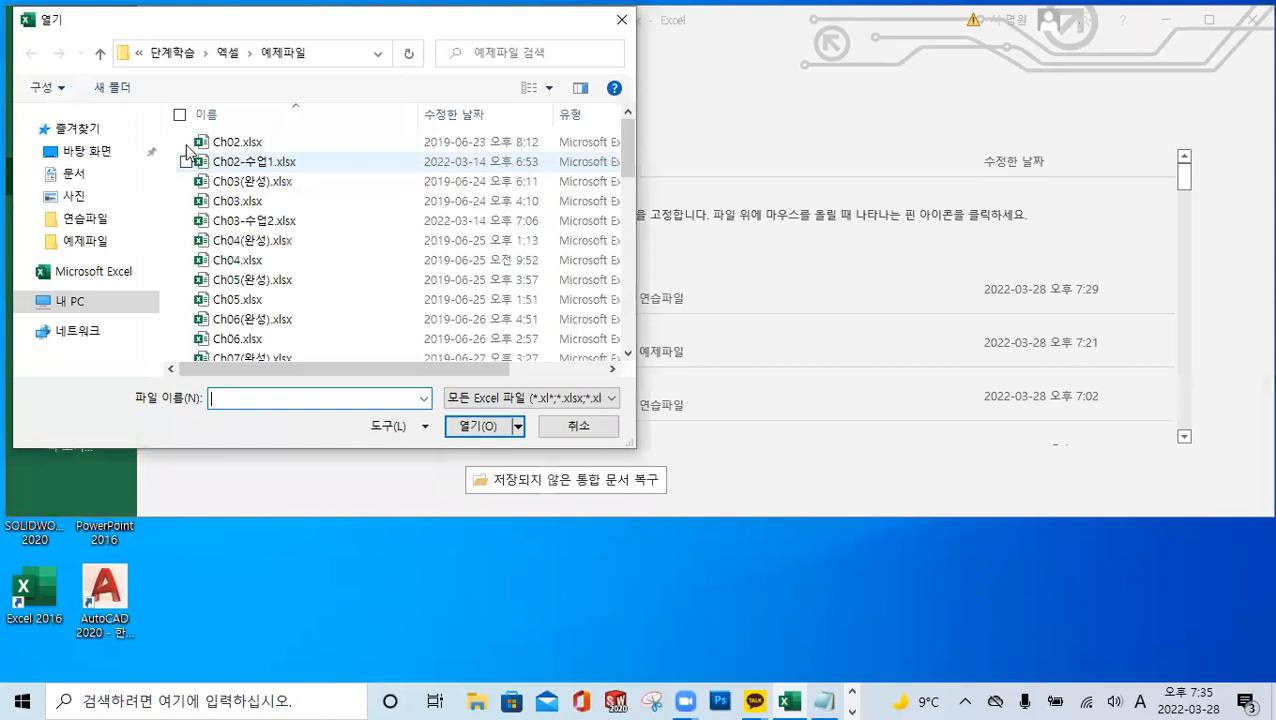
left_click(101, 60)
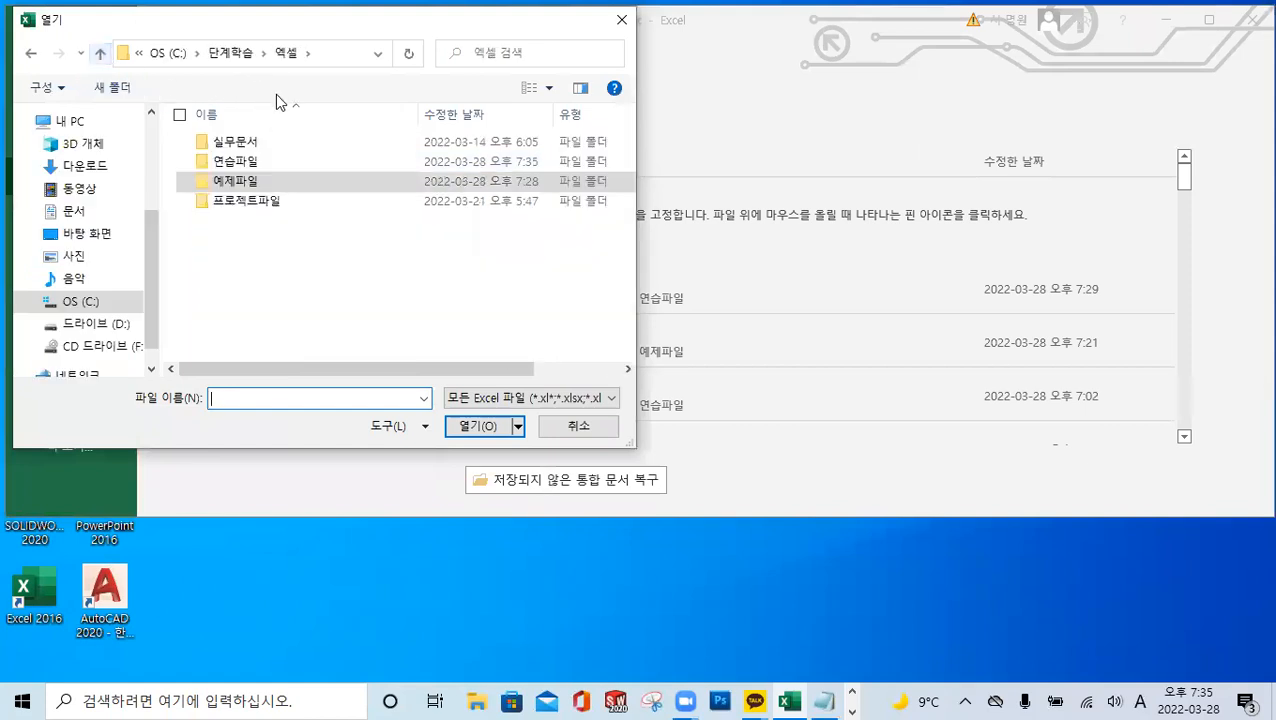
double_click(251, 180)
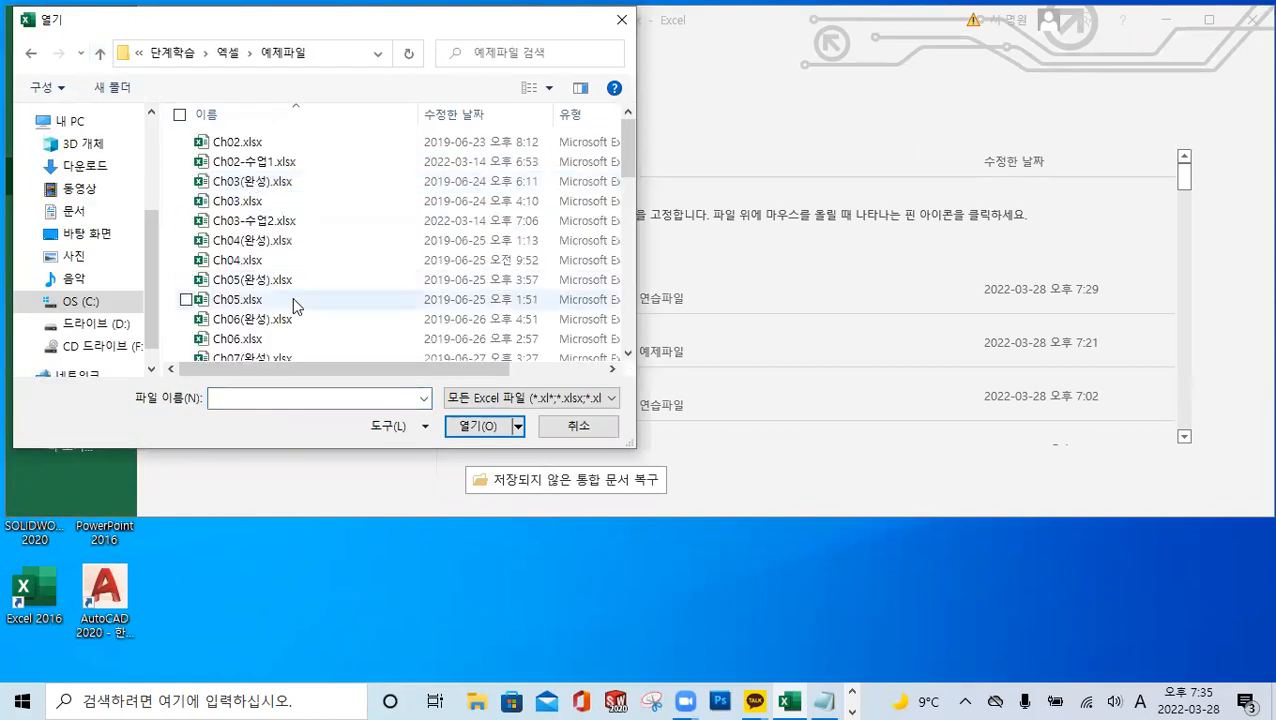
scroll(290, 300, "down", 7)
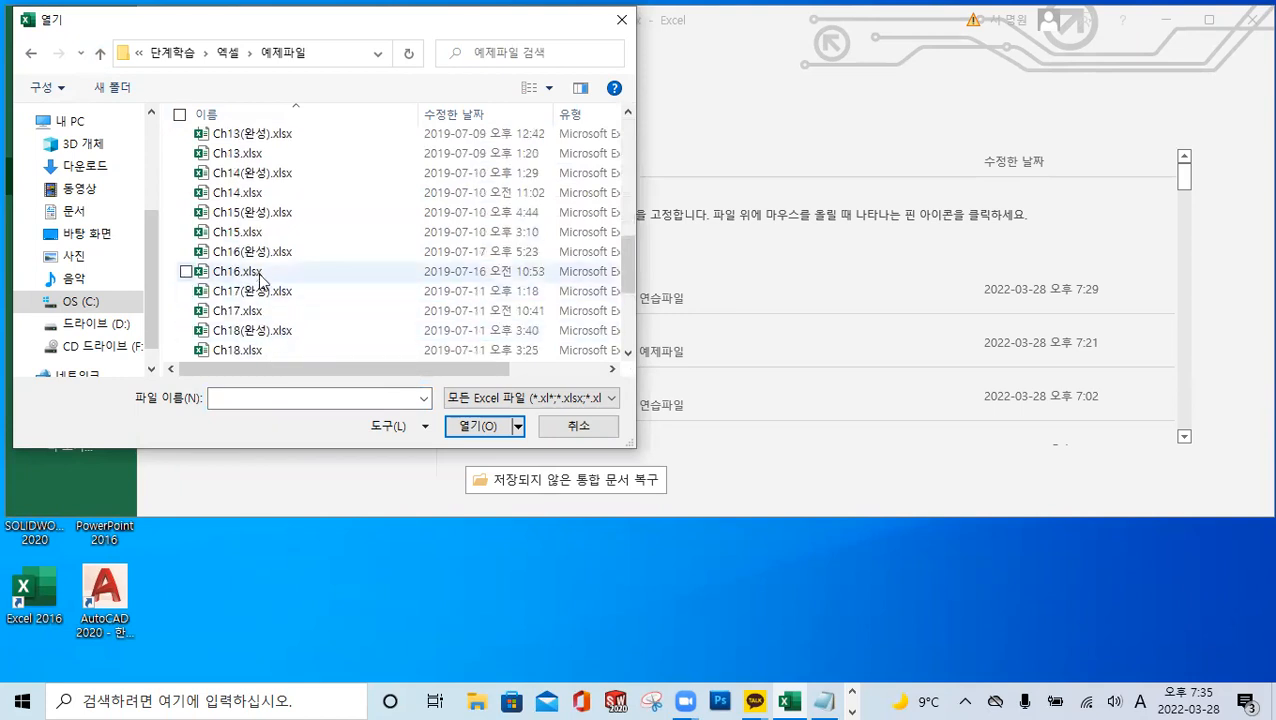
double_click(250, 231)
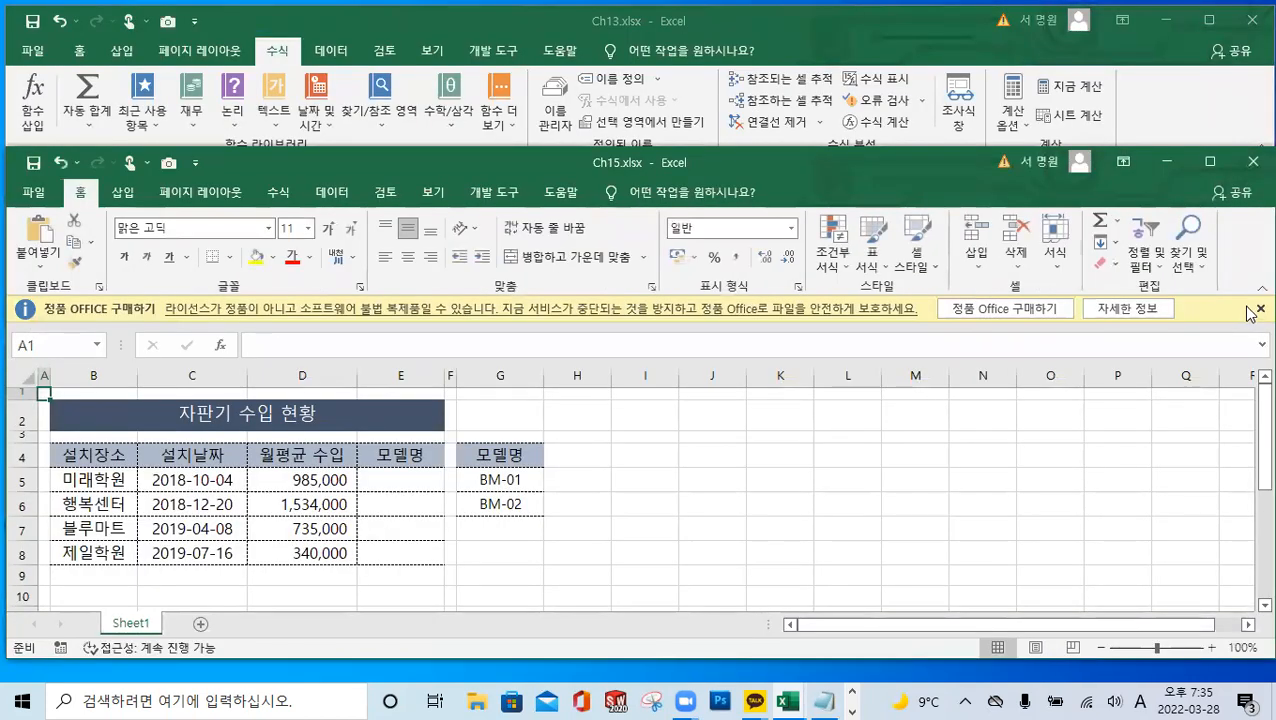
Dismiss the Office purchase notice and move and enlarge the Ch15.xlsx window to fill the screen height
left_click(1260, 309)
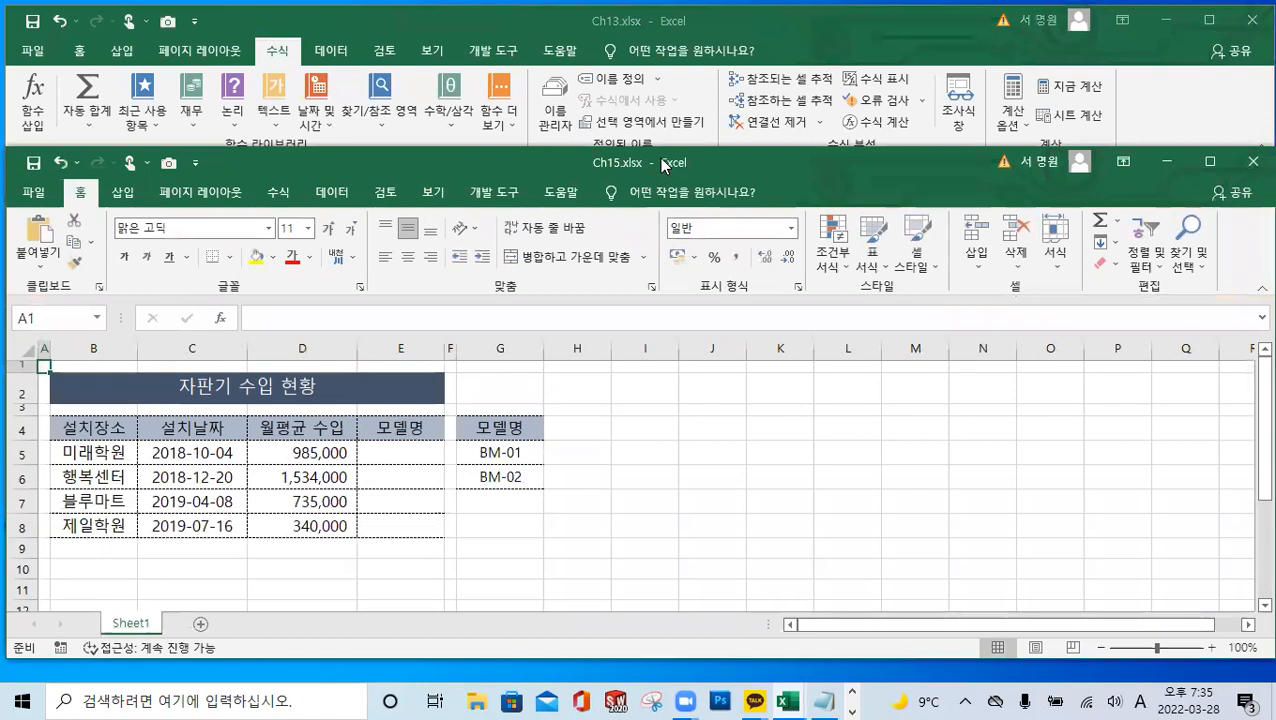
left_click_drag(659, 158, 659, 43)
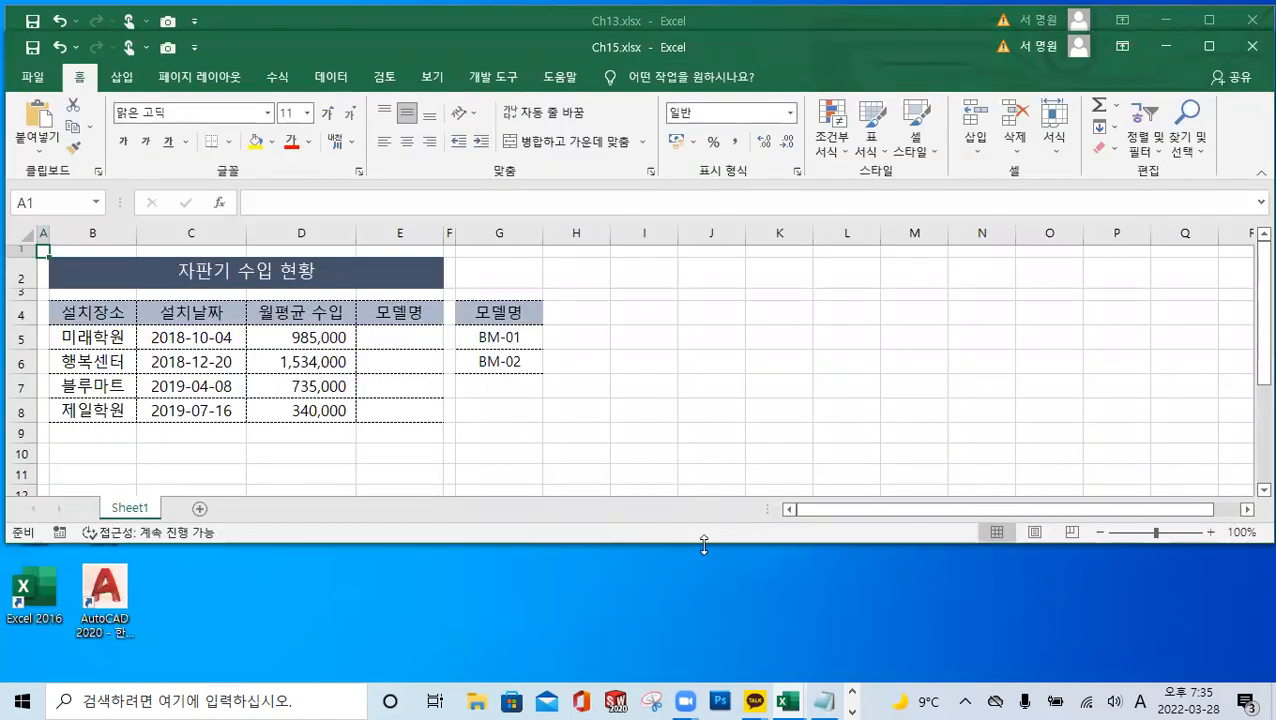
left_click_drag(704, 545, 700, 676)
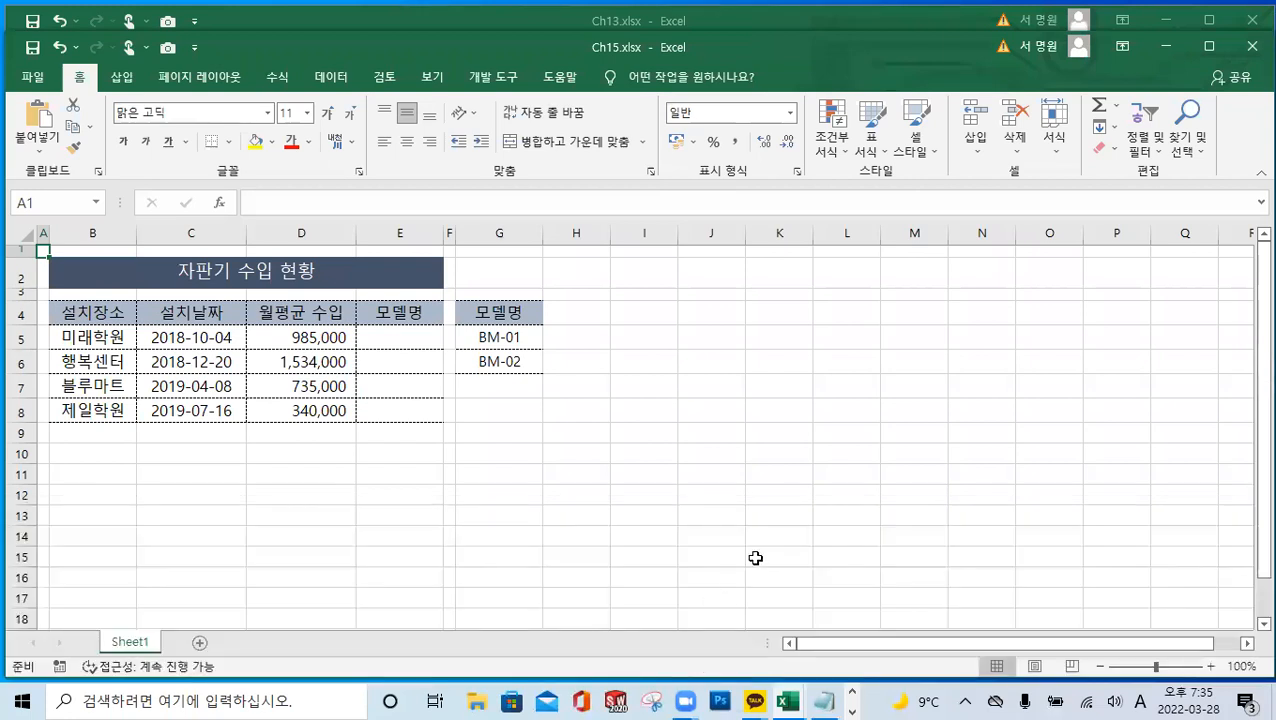
left_click(670, 368)
left_click(498, 337)
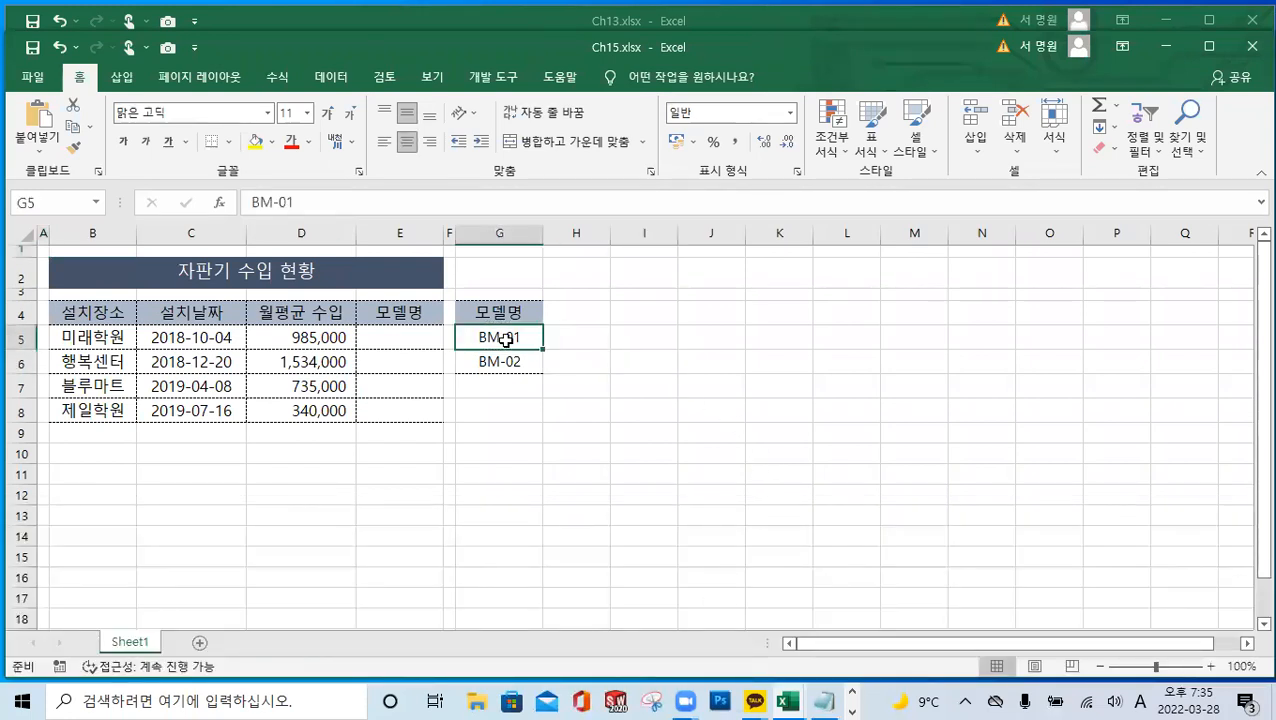
left_click(500, 361)
left_click(624, 349)
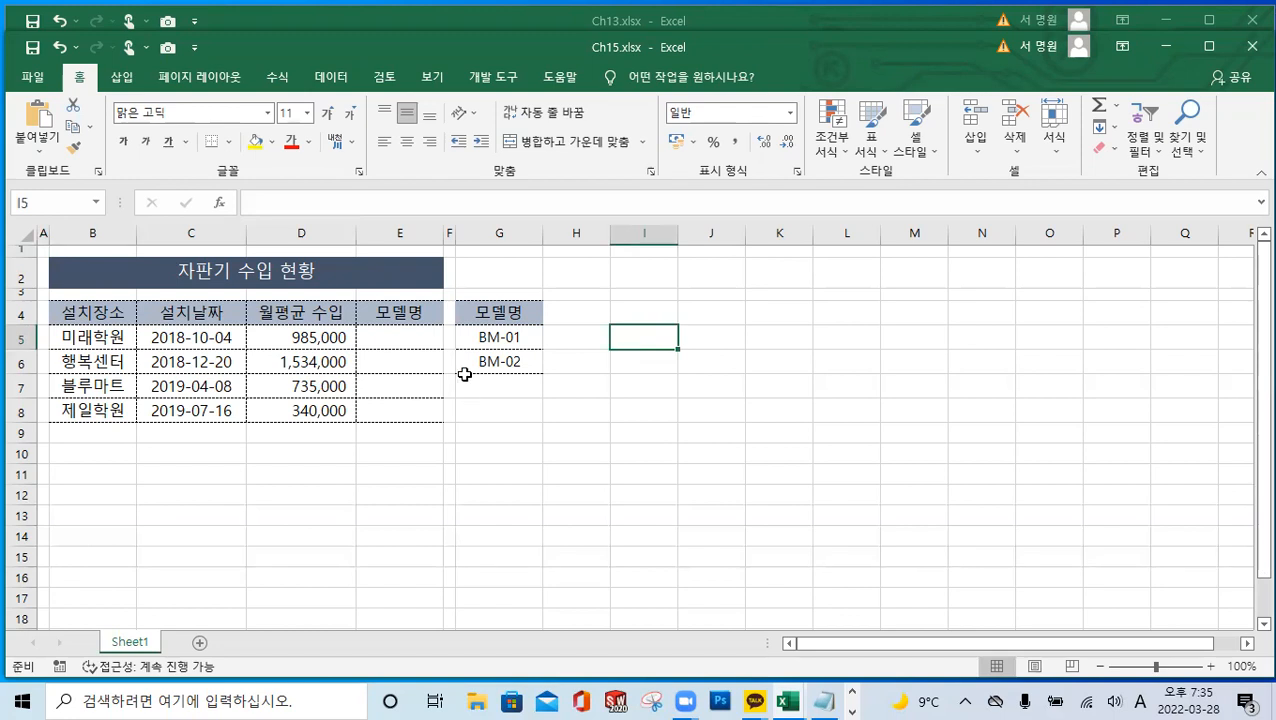
Define the name 모델명 for the model list in G5:G6
mouse_move(507, 337)
left_mouse_down()
mouse_move(506, 362)
mouse_move(521, 337)
mouse_move(519, 358)
left_mouse_up()
left_click(581, 359)
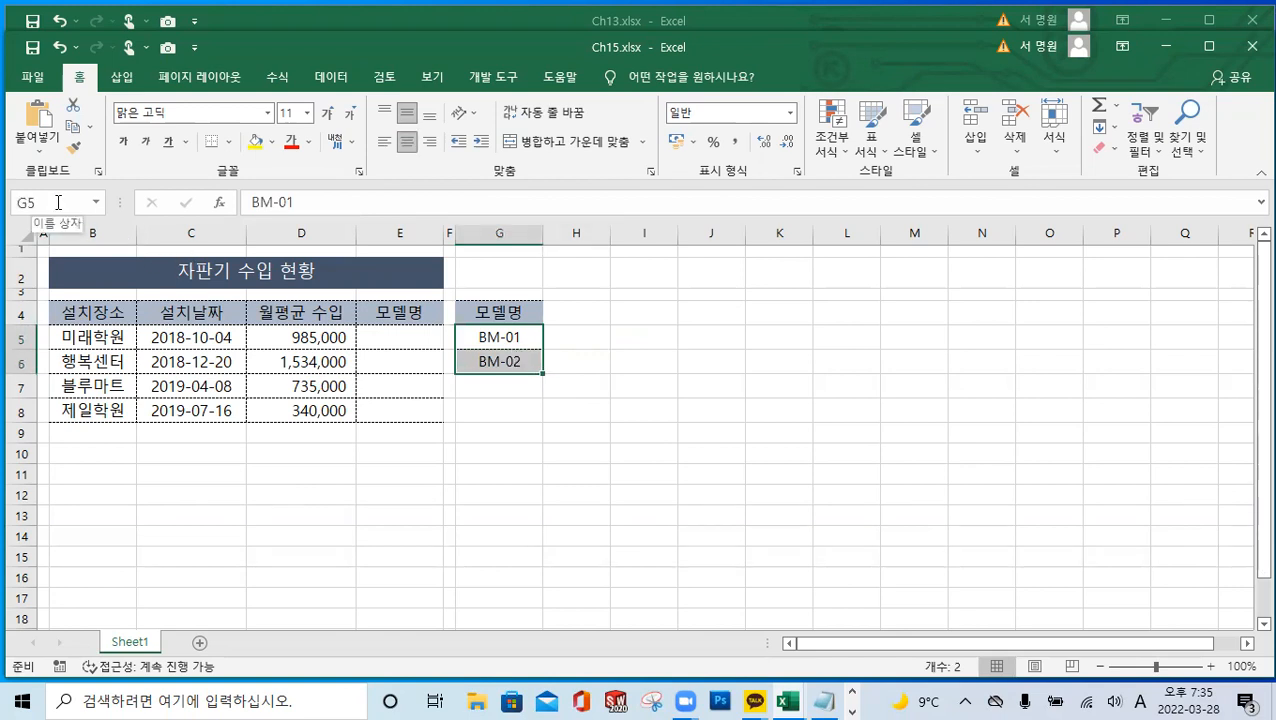
key("ctrl+q")
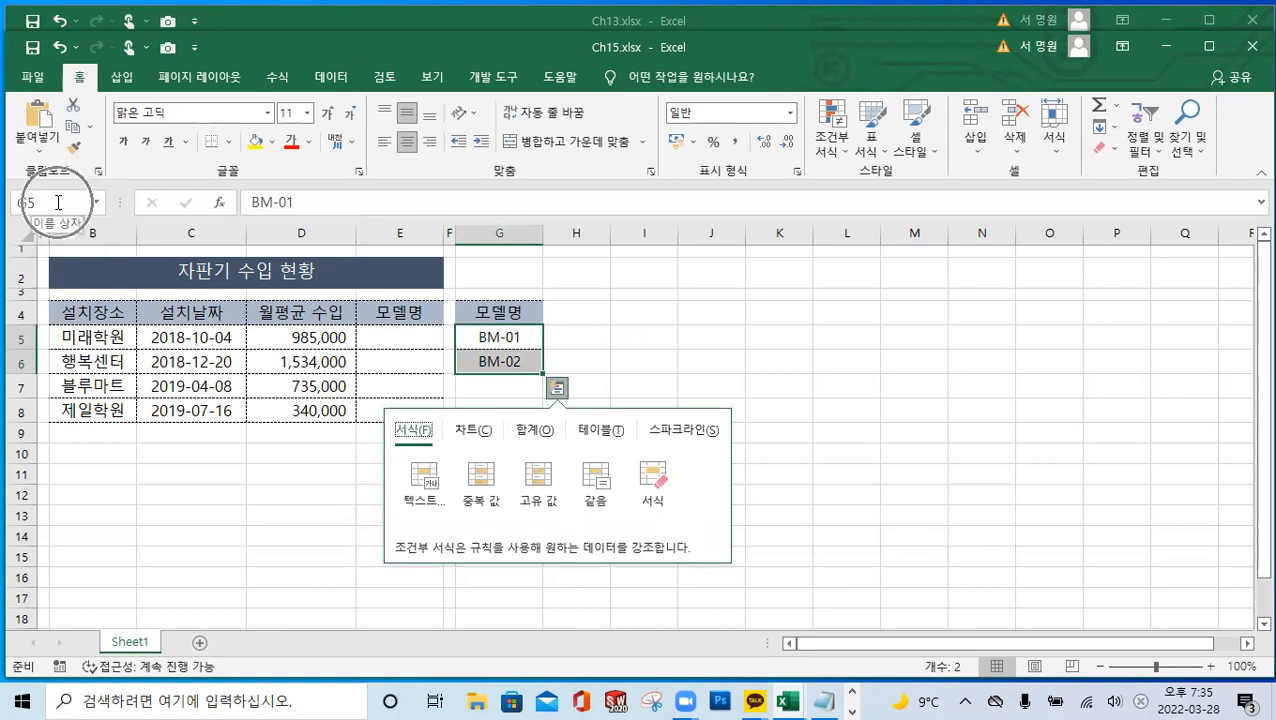
left_click(58, 202)
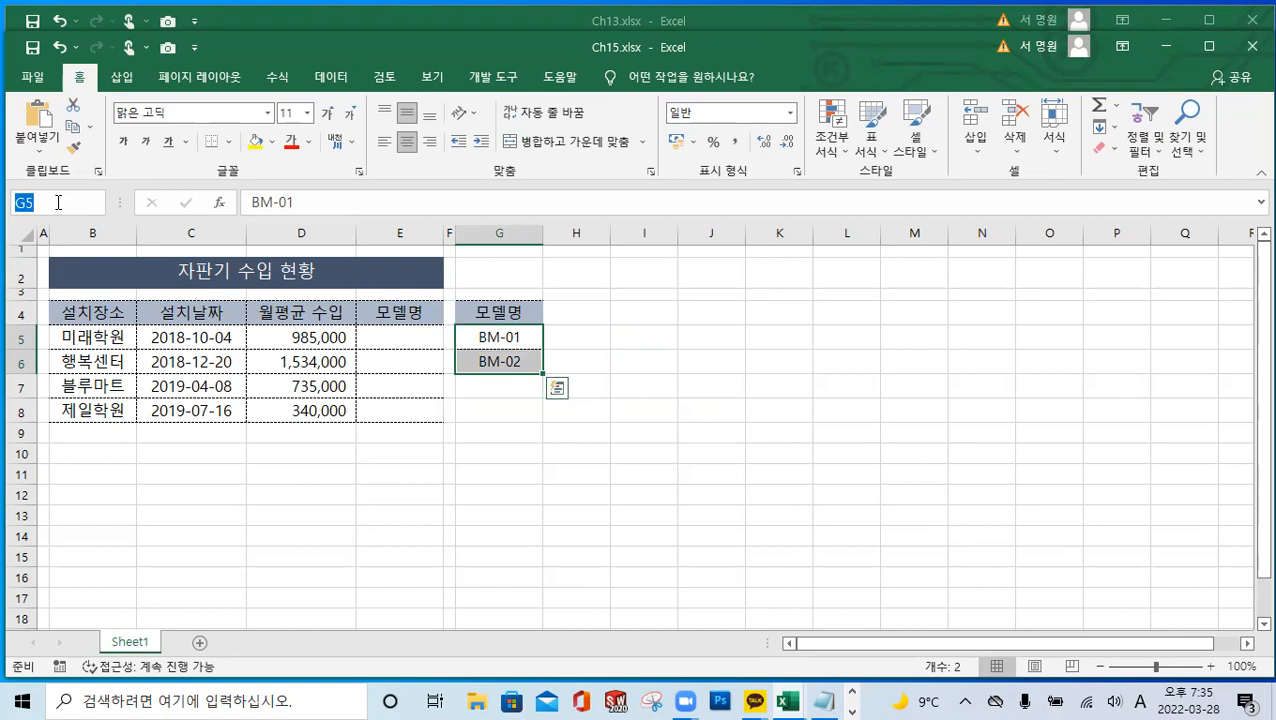
type("ah")
key("BackSpace")
key("BackSpace")
key("Hangul")
type("ㅁㅗㄷㅔㄹ")
key("BackSpace")
key("BackSpace")
key("BackSpace")
type("ㄷㅔㄹㅁㅕㅇ")
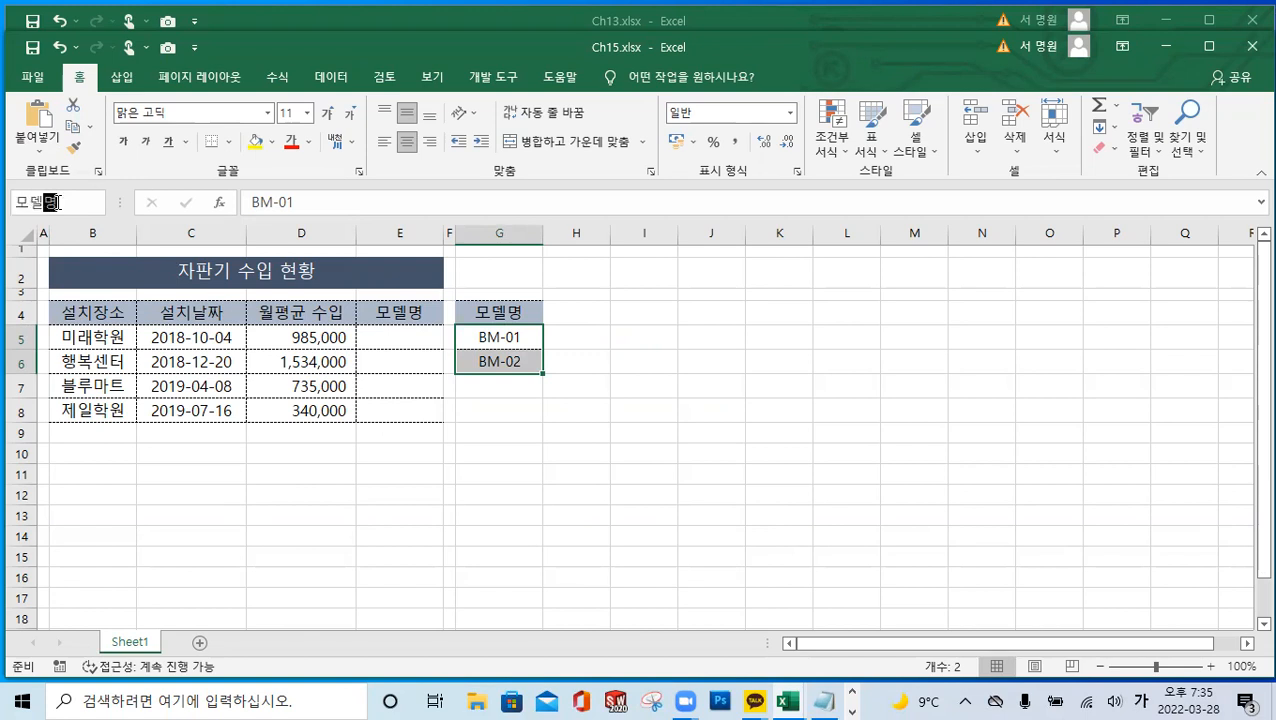
key("Return")
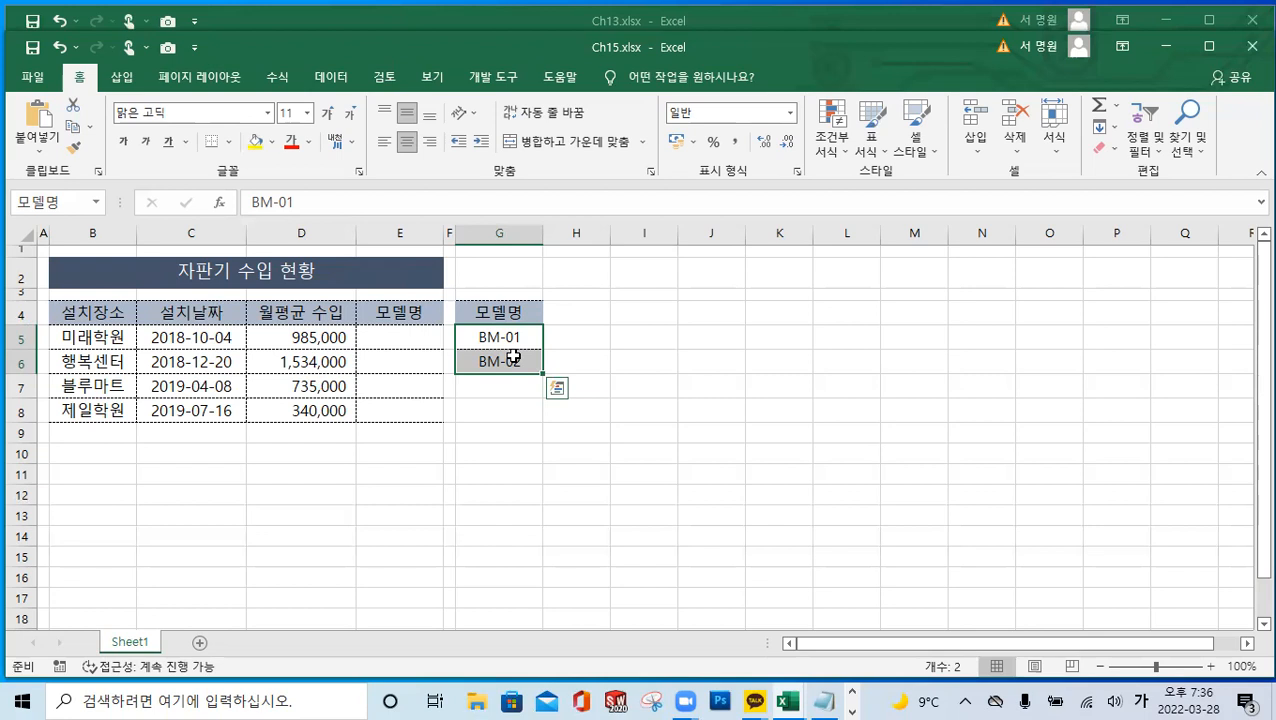
Review the defined name 모델명 and its editable settings in the Name Manager
left_click(277, 77)
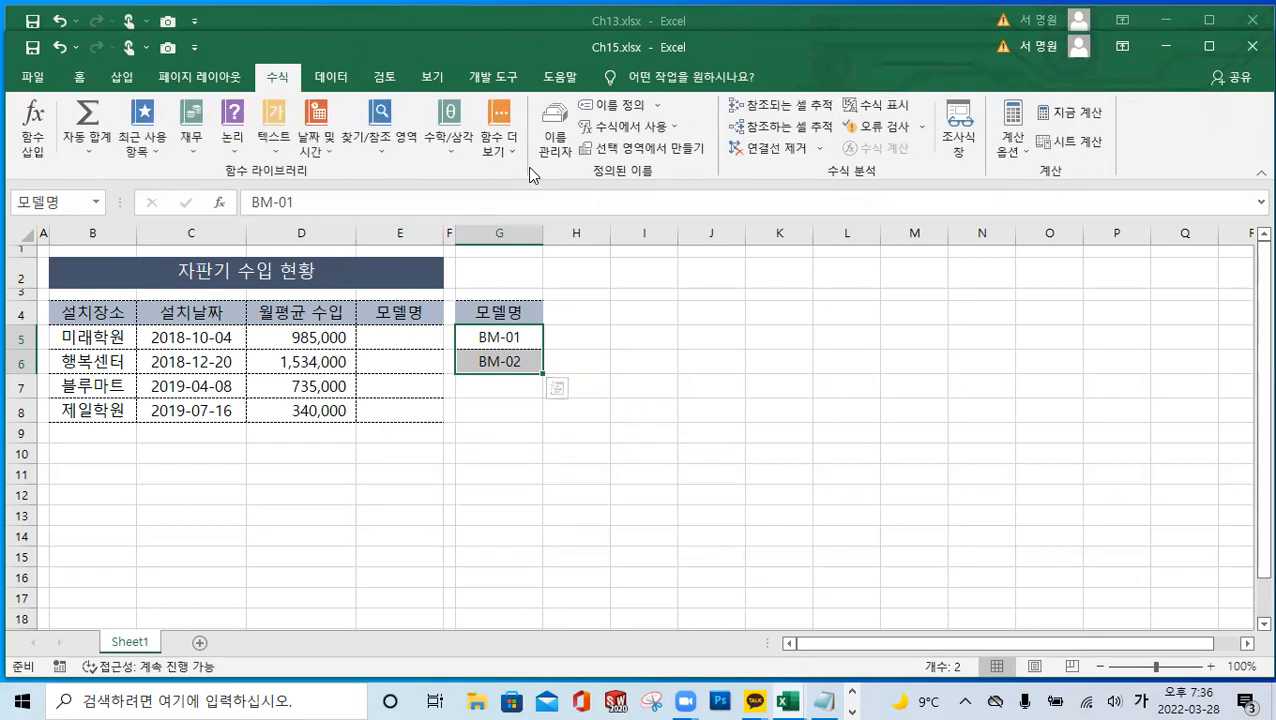
key("ctrl+q")
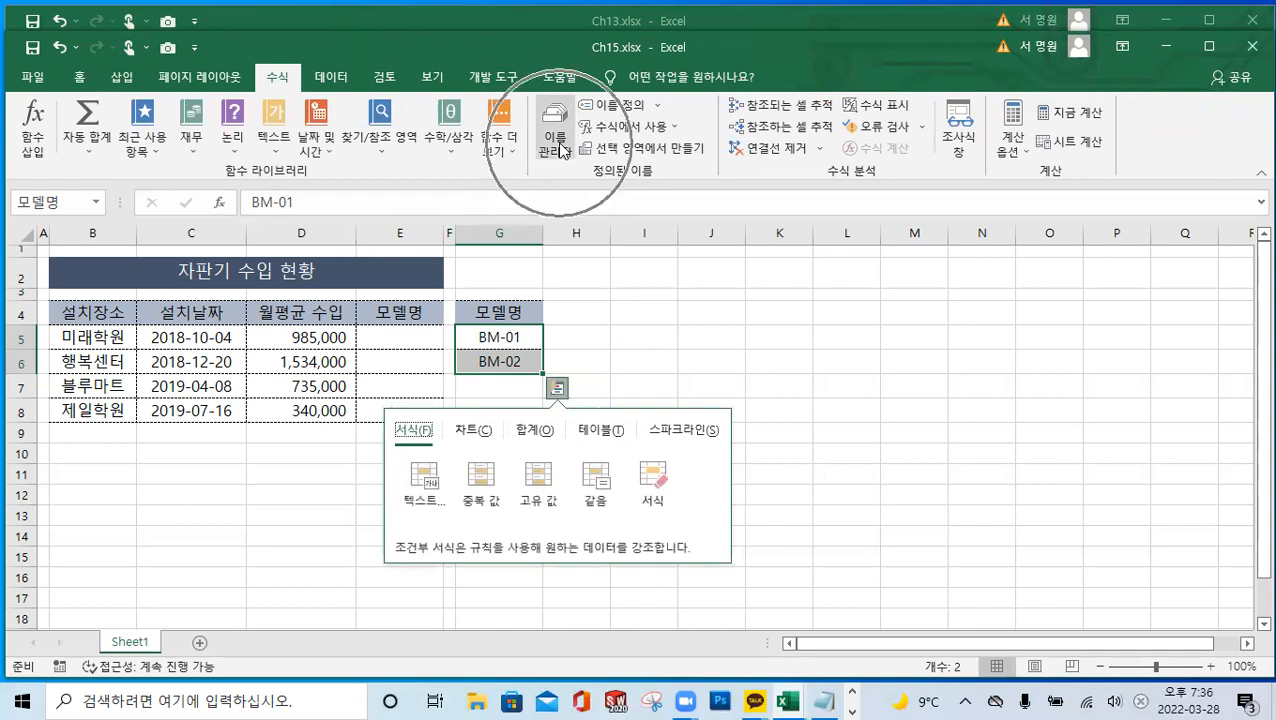
left_click(561, 143)
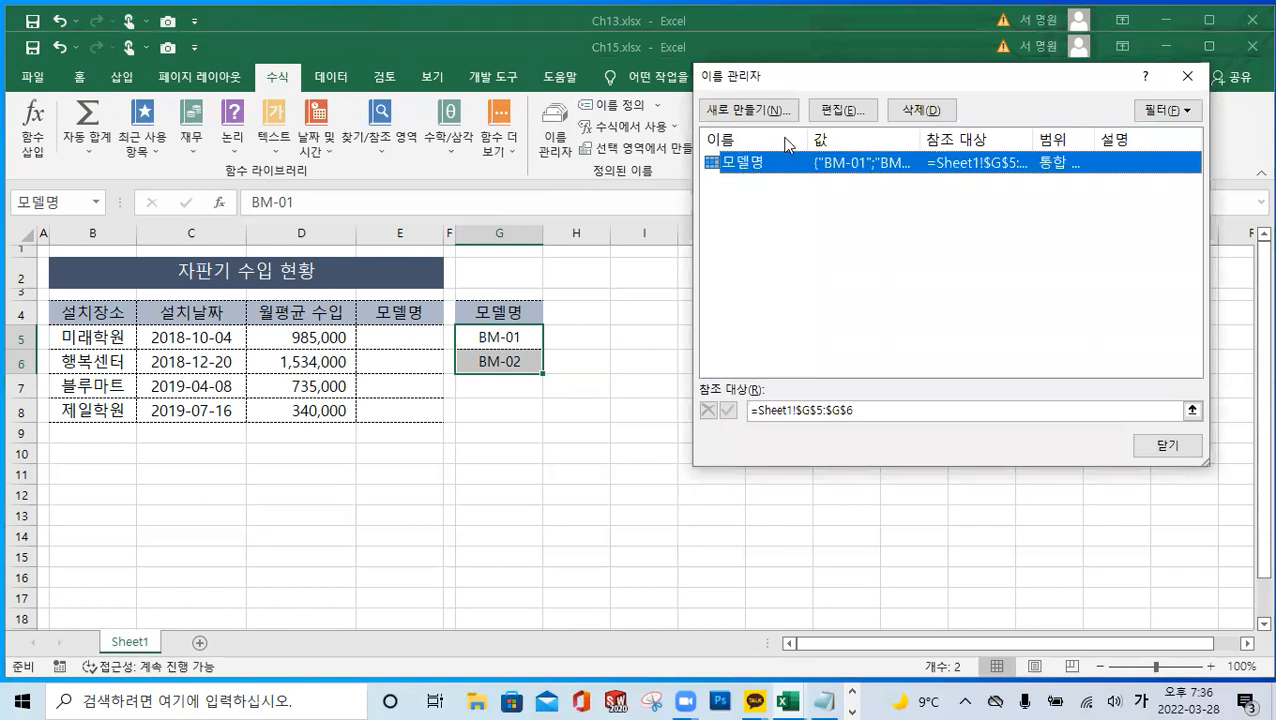
left_click(838, 114)
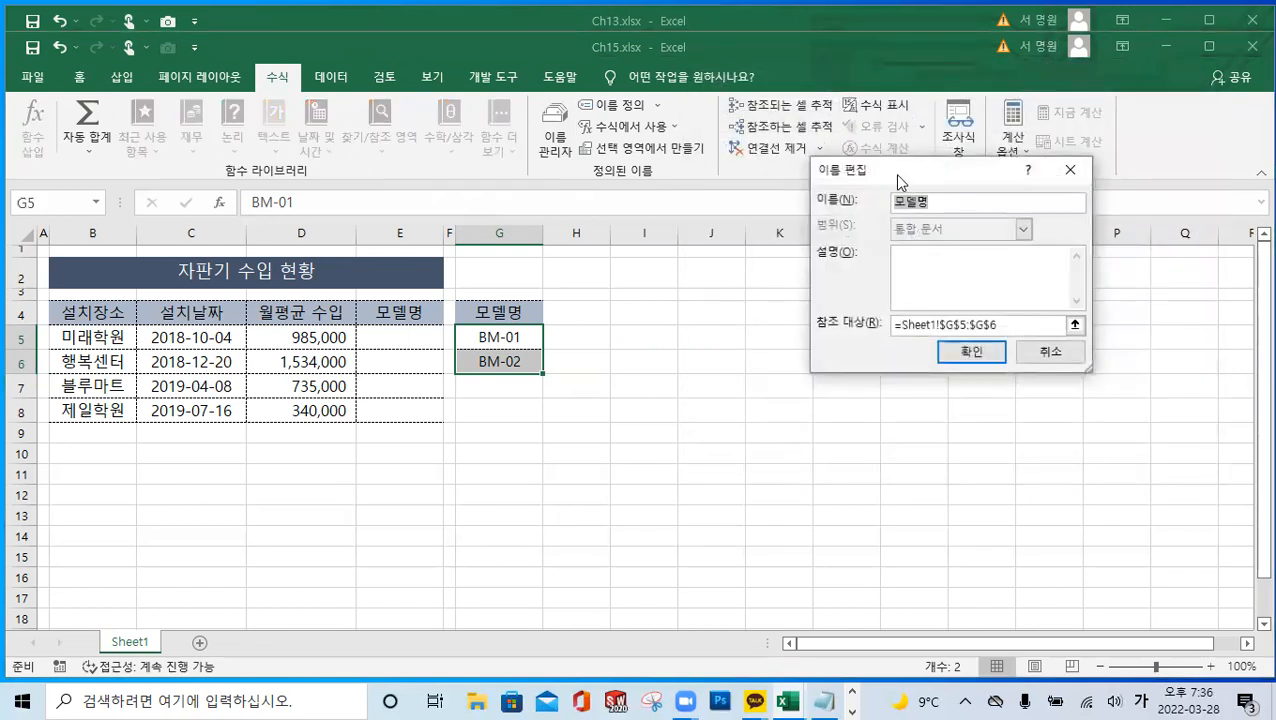
left_click(980, 352)
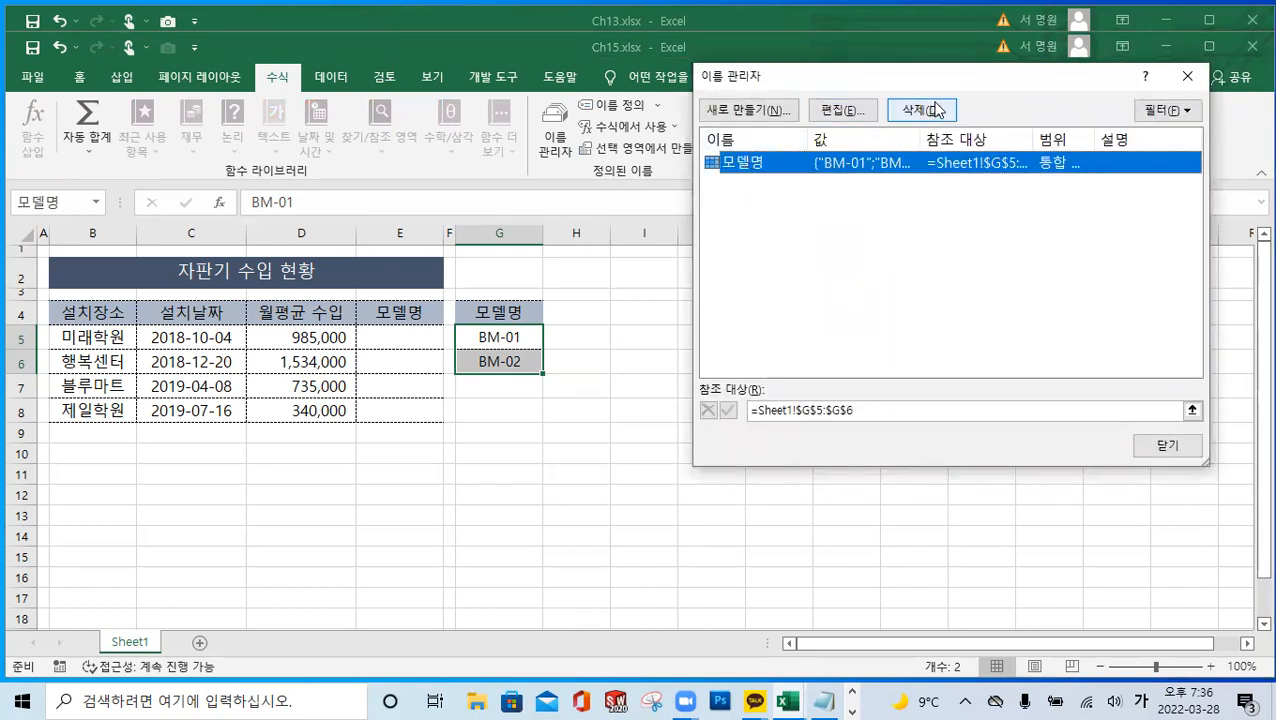
Delete the defined name 모델명 and close the Name Manager
left_click(936, 110)
left_click(617, 408)
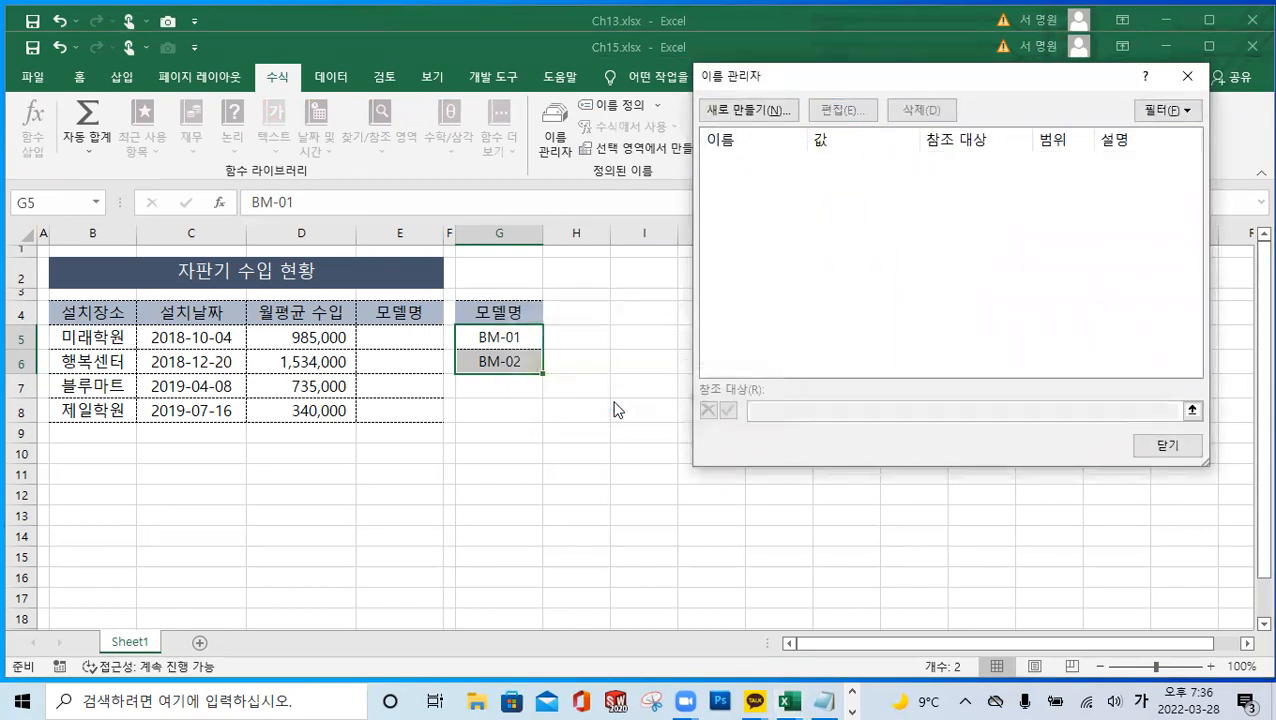
left_click(1180, 449)
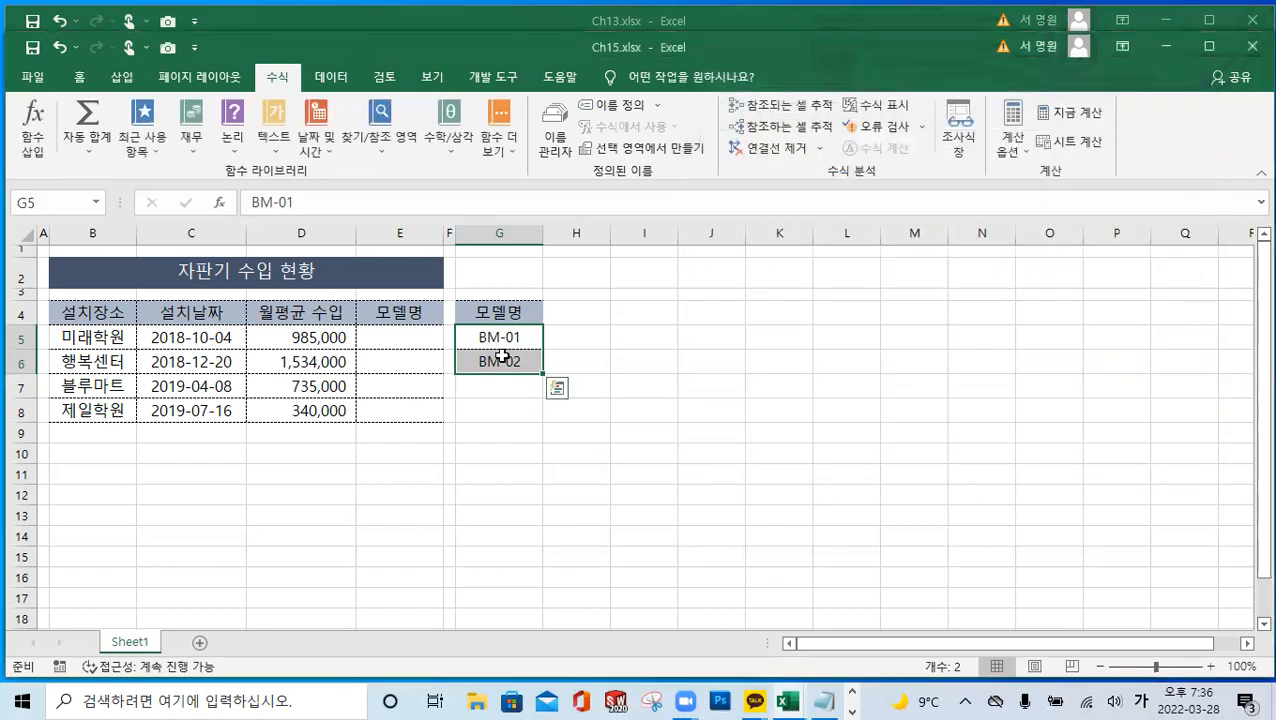
key("ctrl+q")
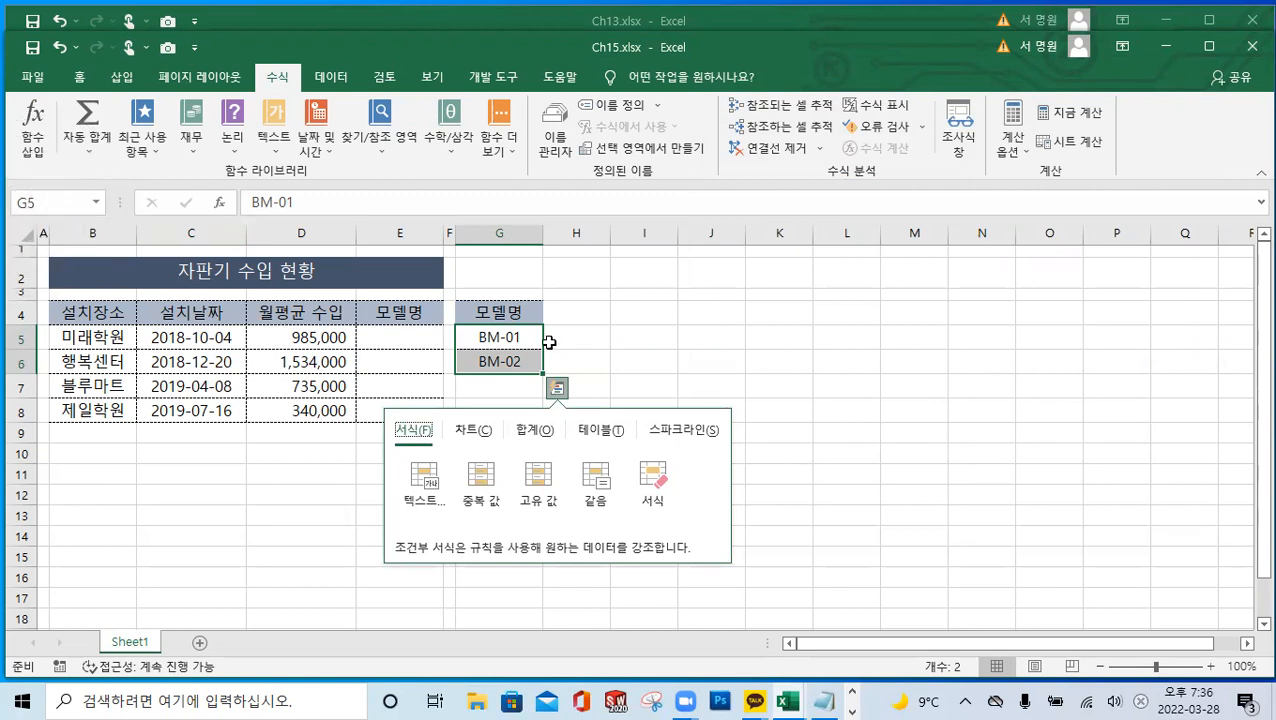
left_click(789, 354)
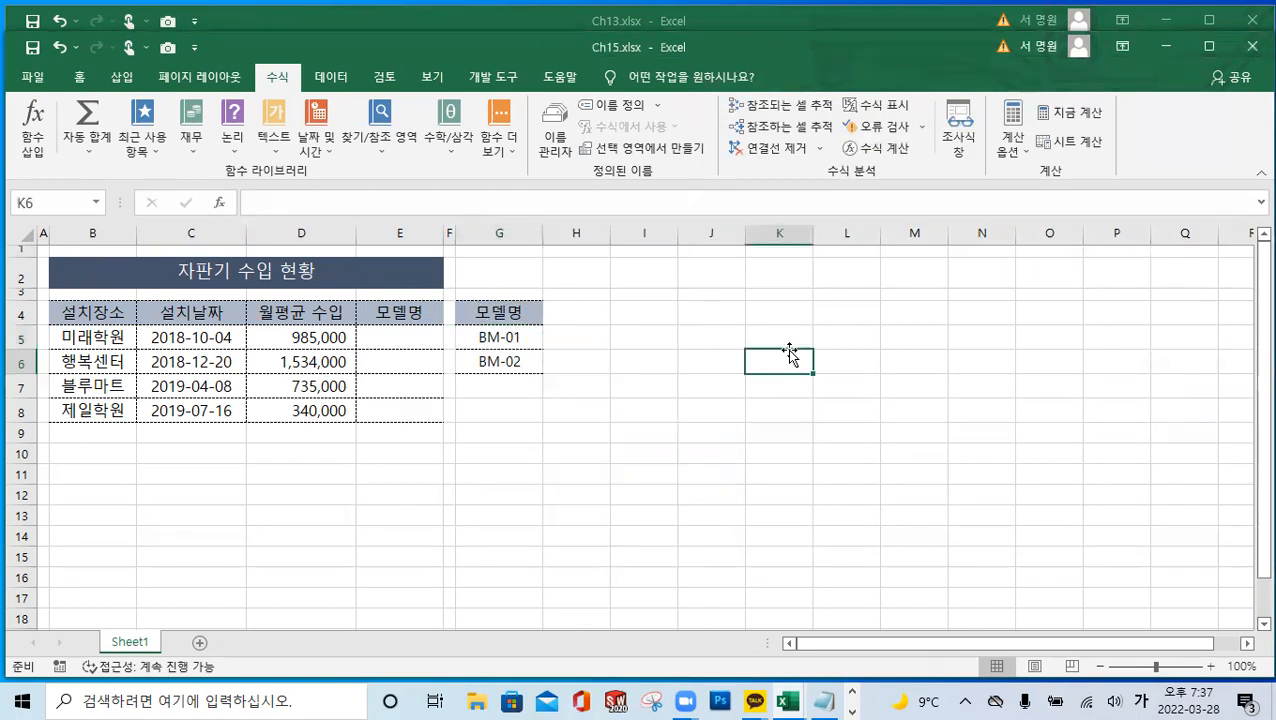
left_click(658, 428)
Try to define the name 1모델, starting with a digit, for the model list in G5:G6
left_click_drag(521, 342, 521, 358)
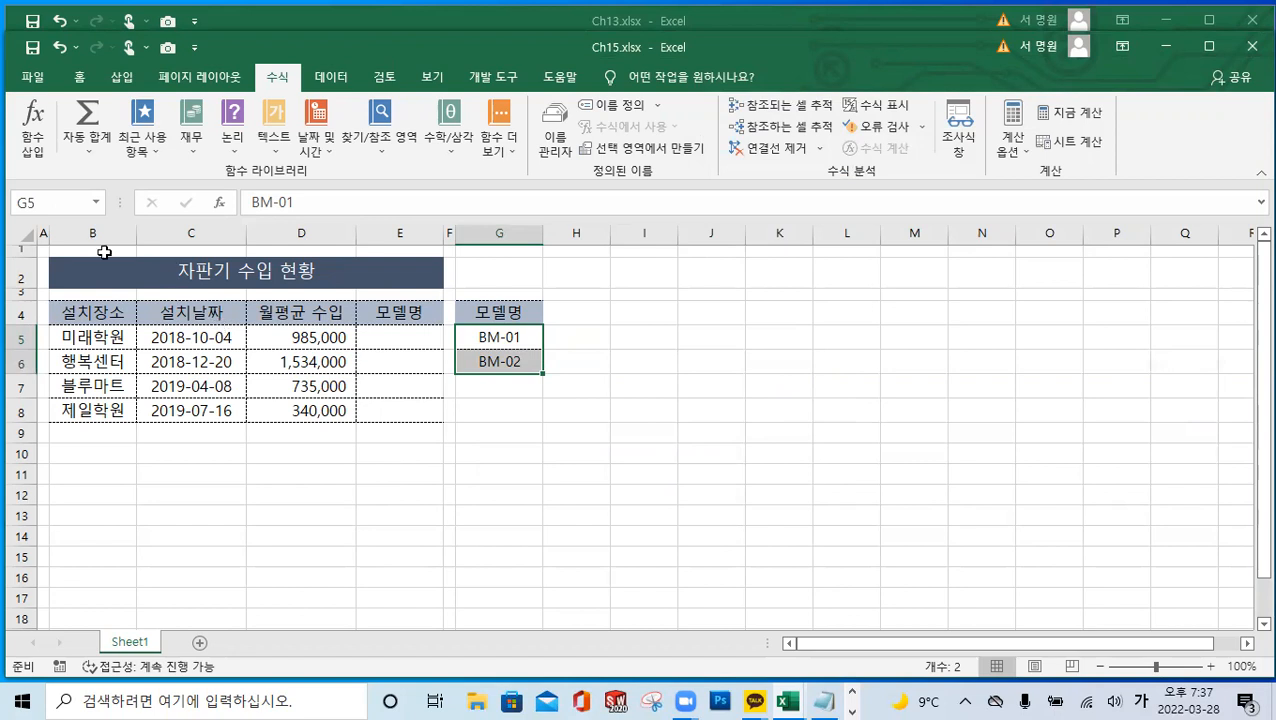
left_click(56, 202)
type("1모델")
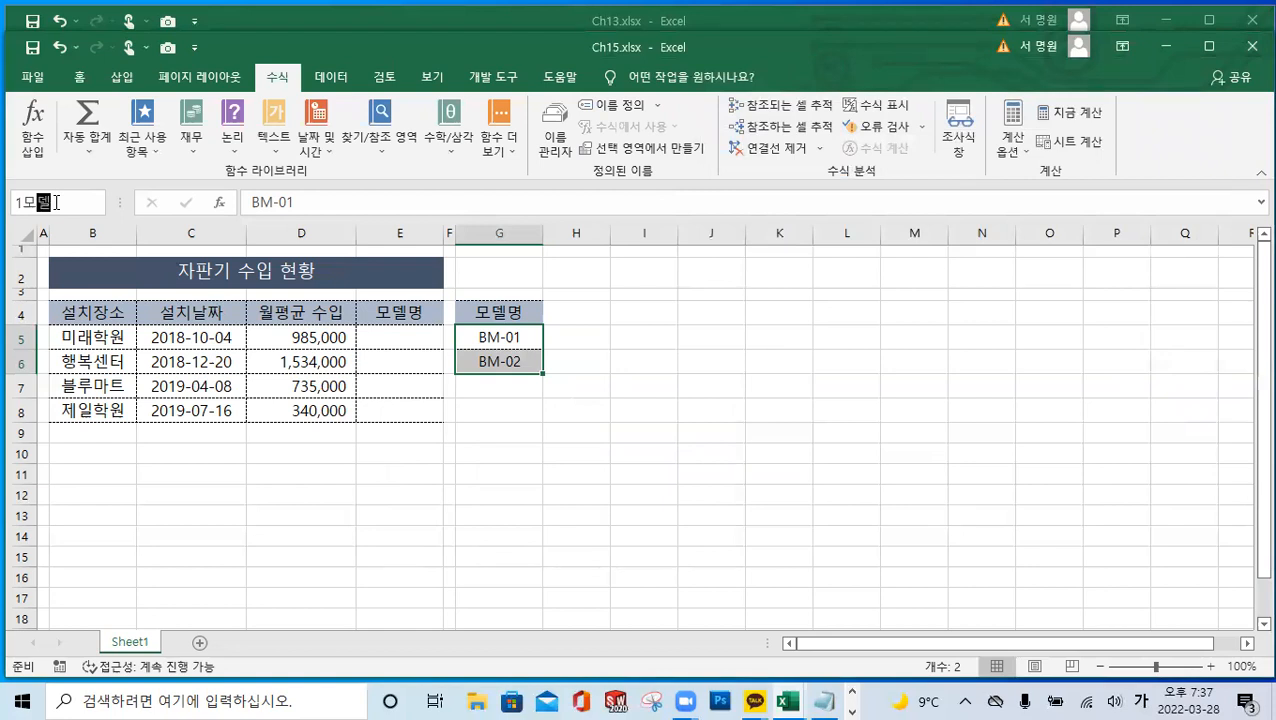
key("Return")
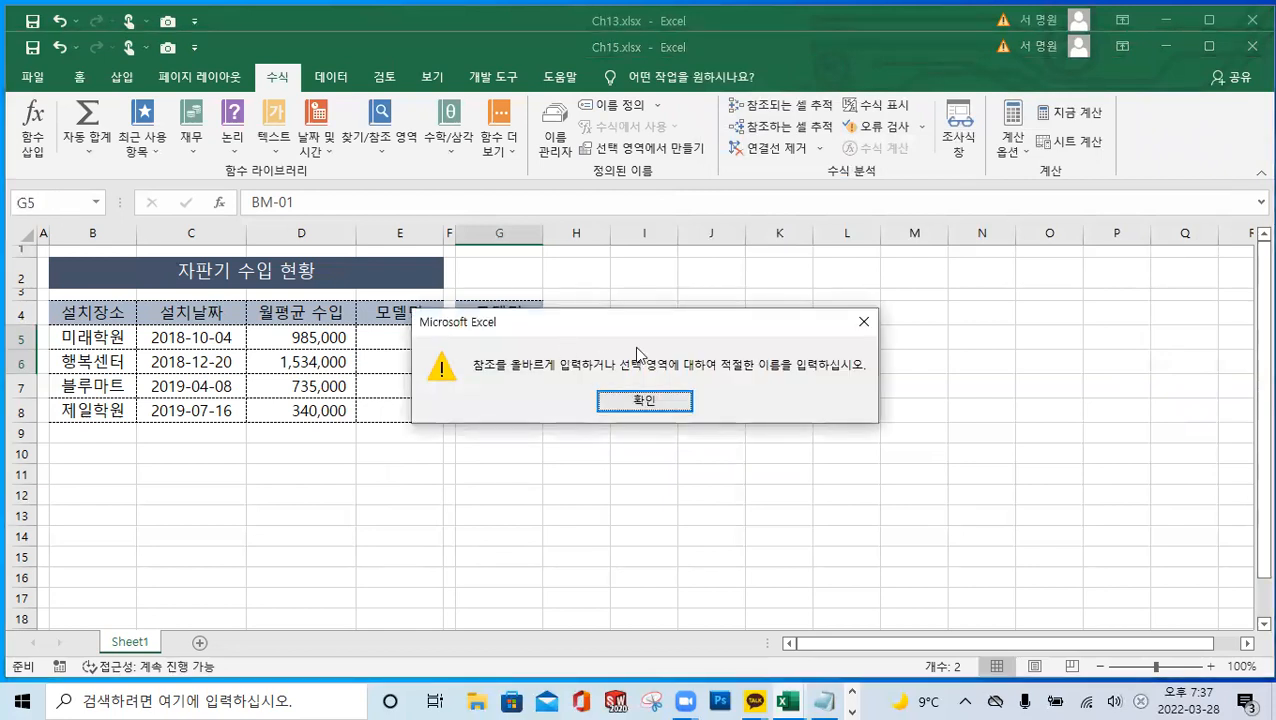
left_click(676, 402)
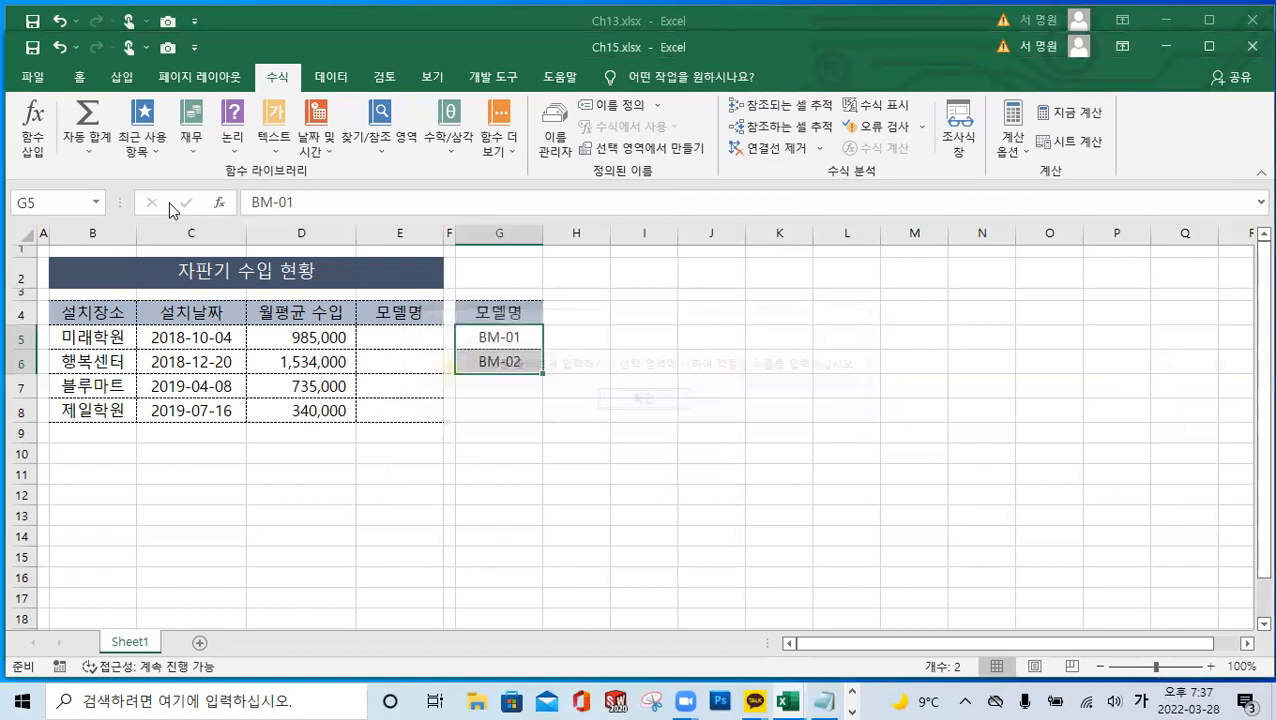
Try to define the name 모 델명, containing a space, for the model list in G5:G6
left_click(46, 205)
type("모델명")
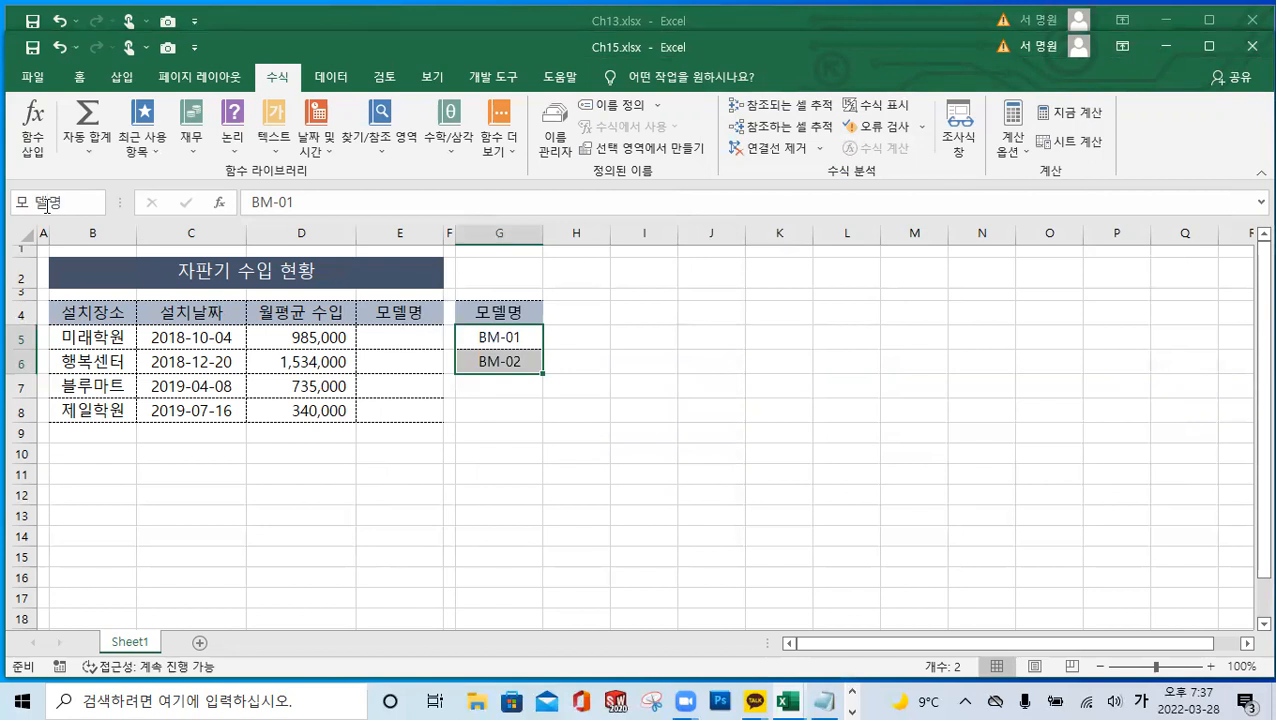
key("Return")
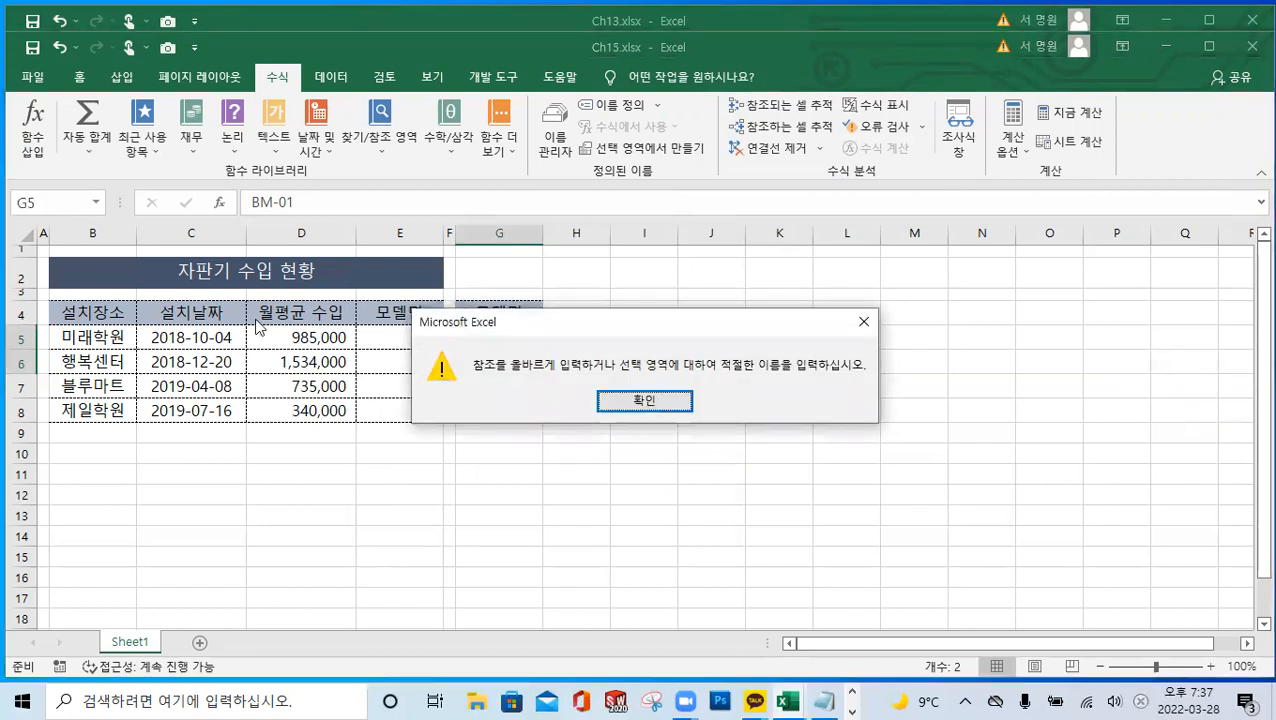
left_click(648, 402)
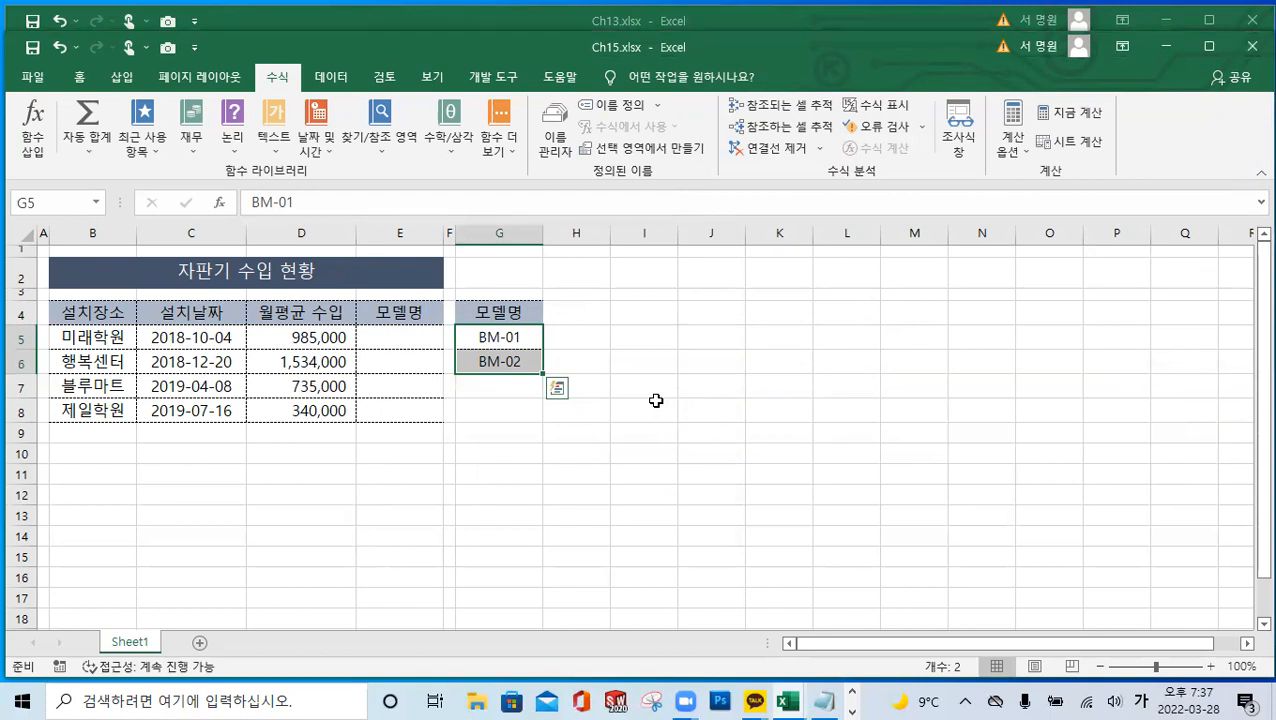
Define the name 모델명, without spaces, for the model list in G5:G6
left_click(50, 202)
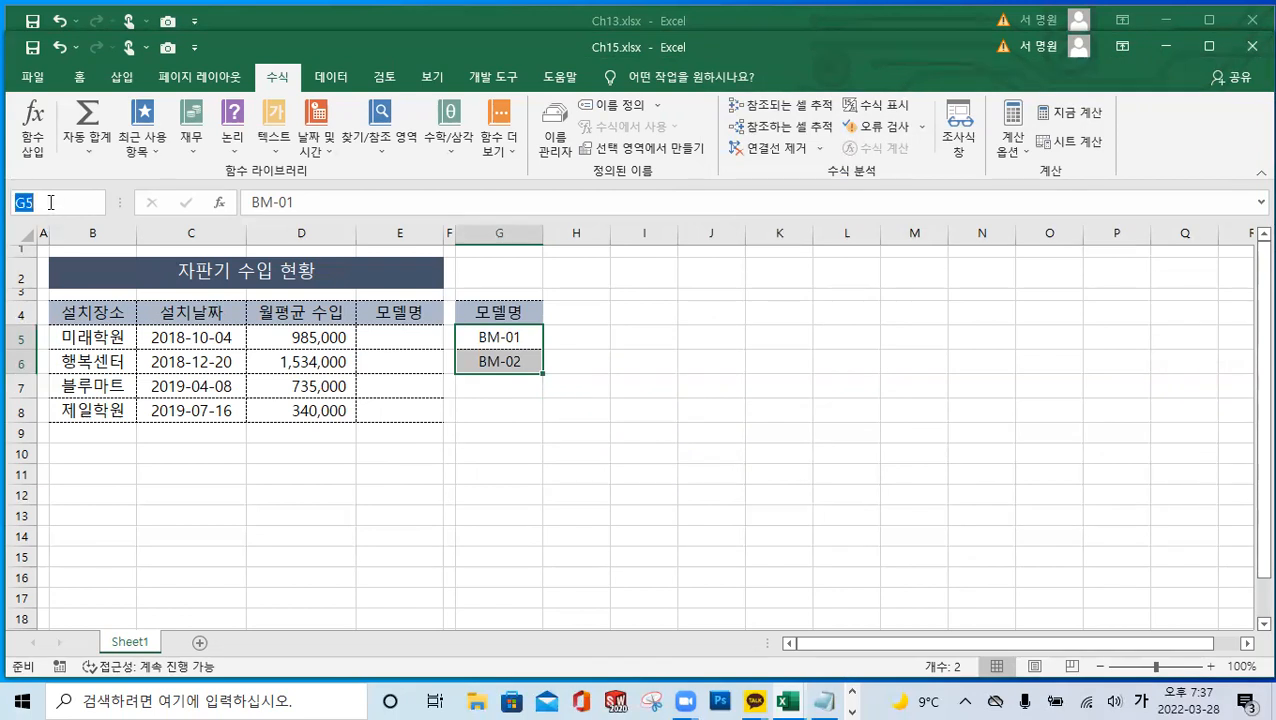
type("모델명")
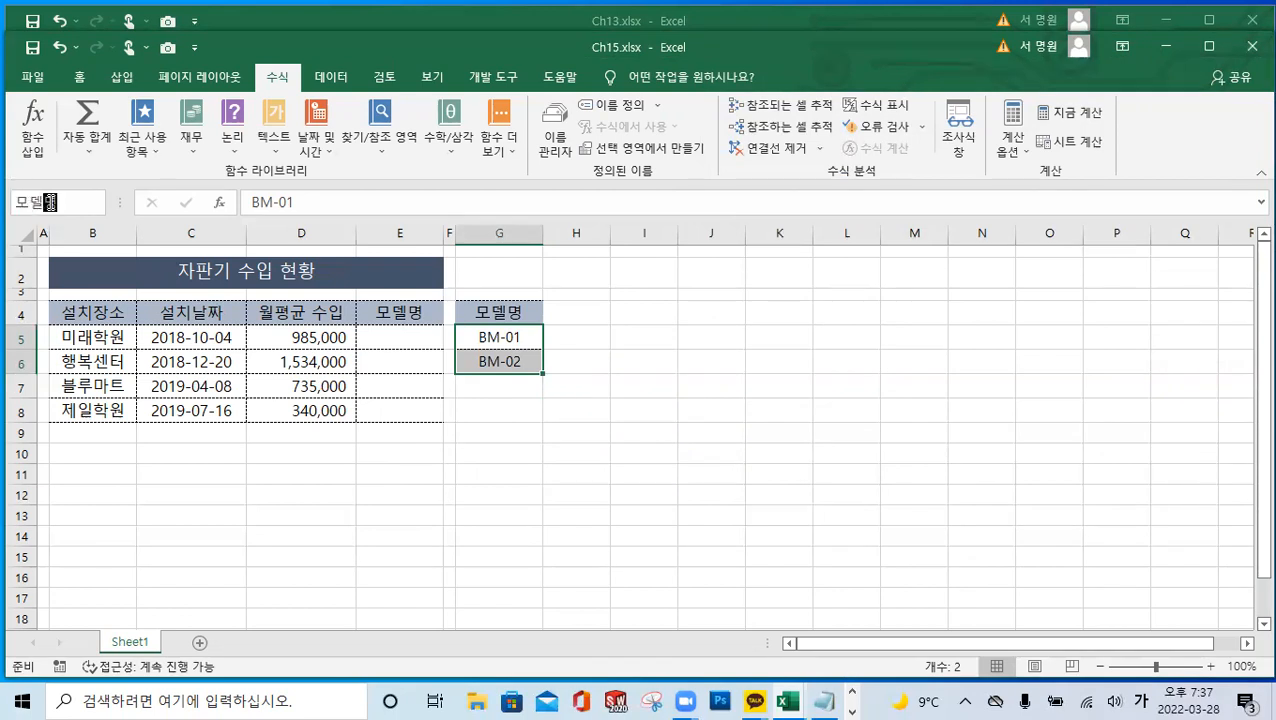
key("Return")
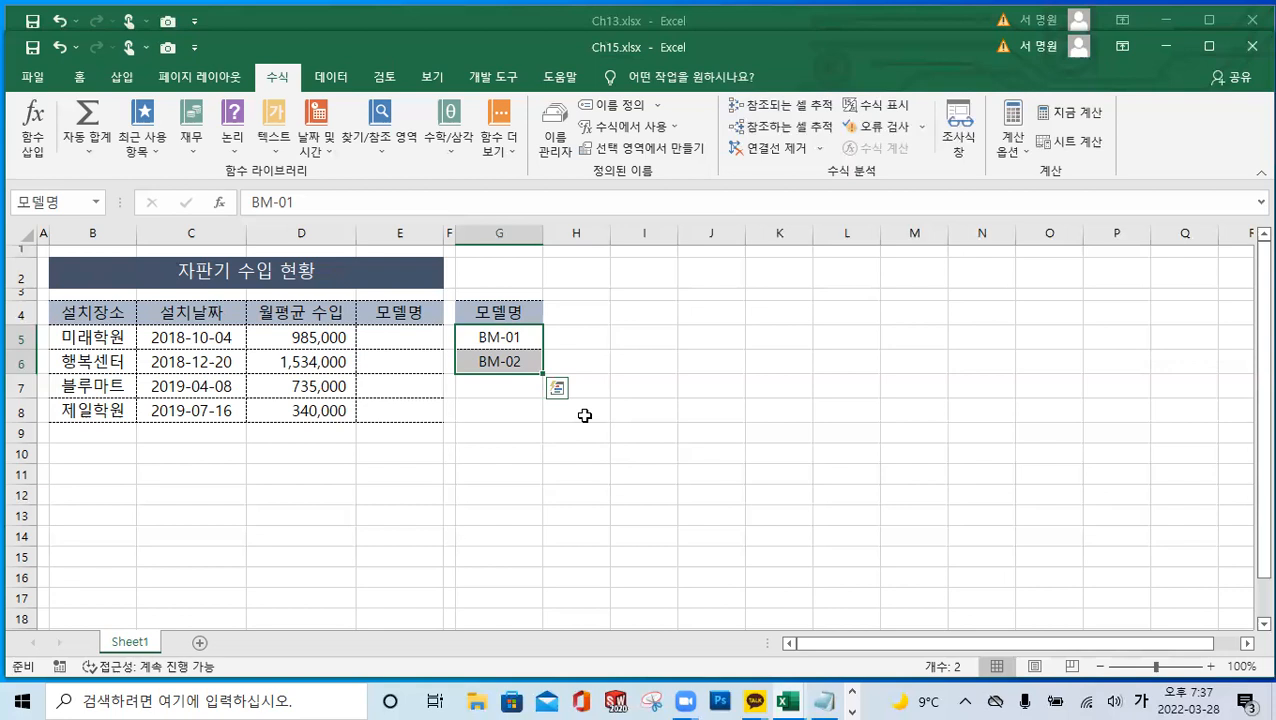
left_click(531, 453)
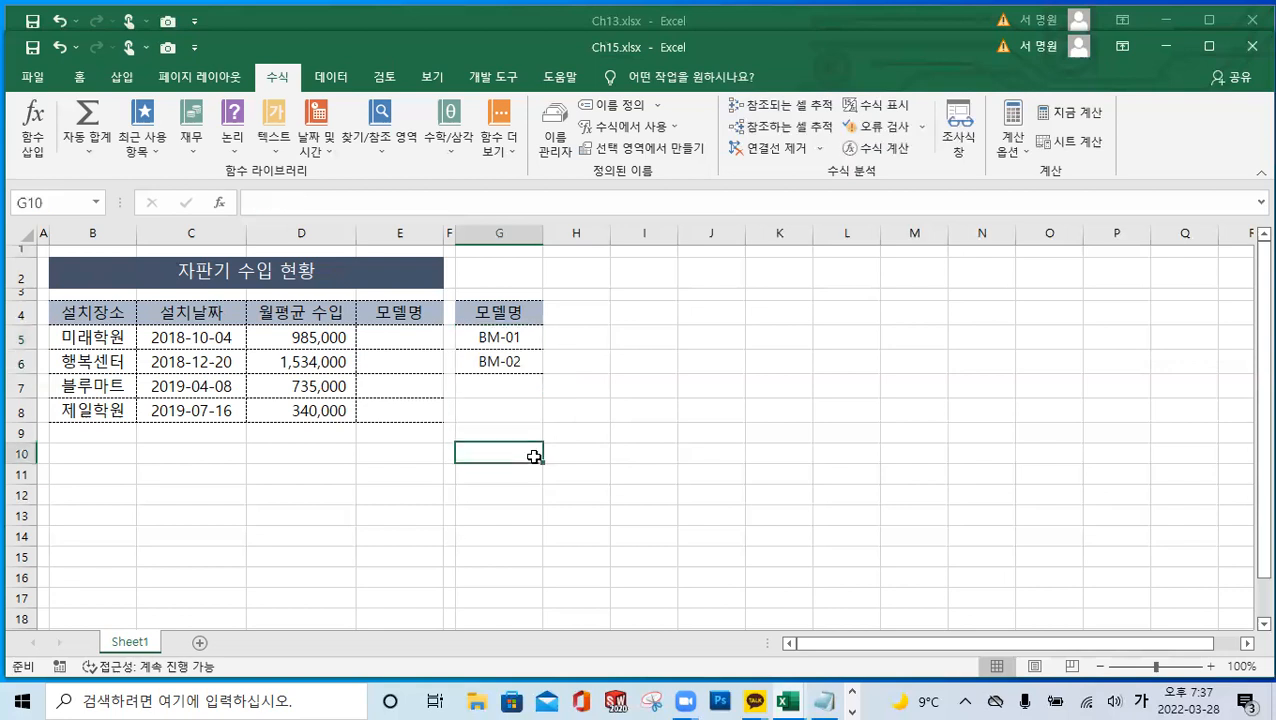
Apply data validation to the 모델명 cells E5:E8, allowing a list (목록) with the source =모델명
left_click(423, 334)
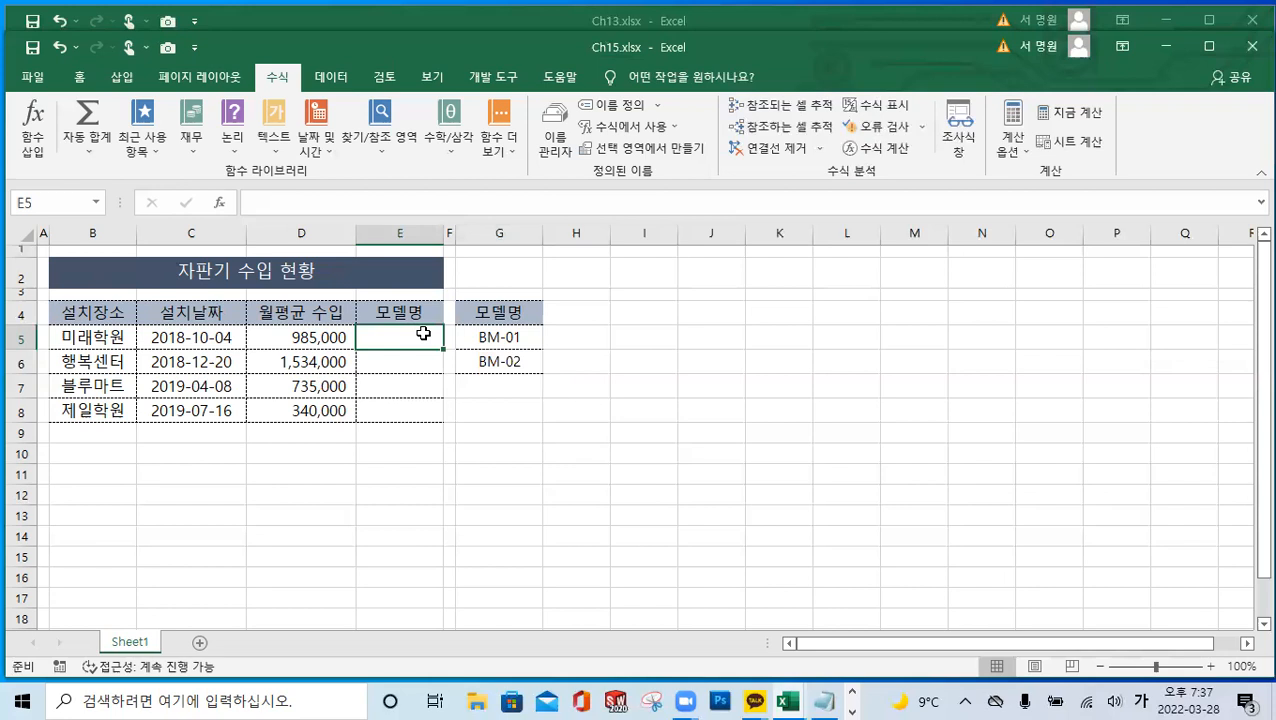
left_click_drag(423, 334, 419, 407)
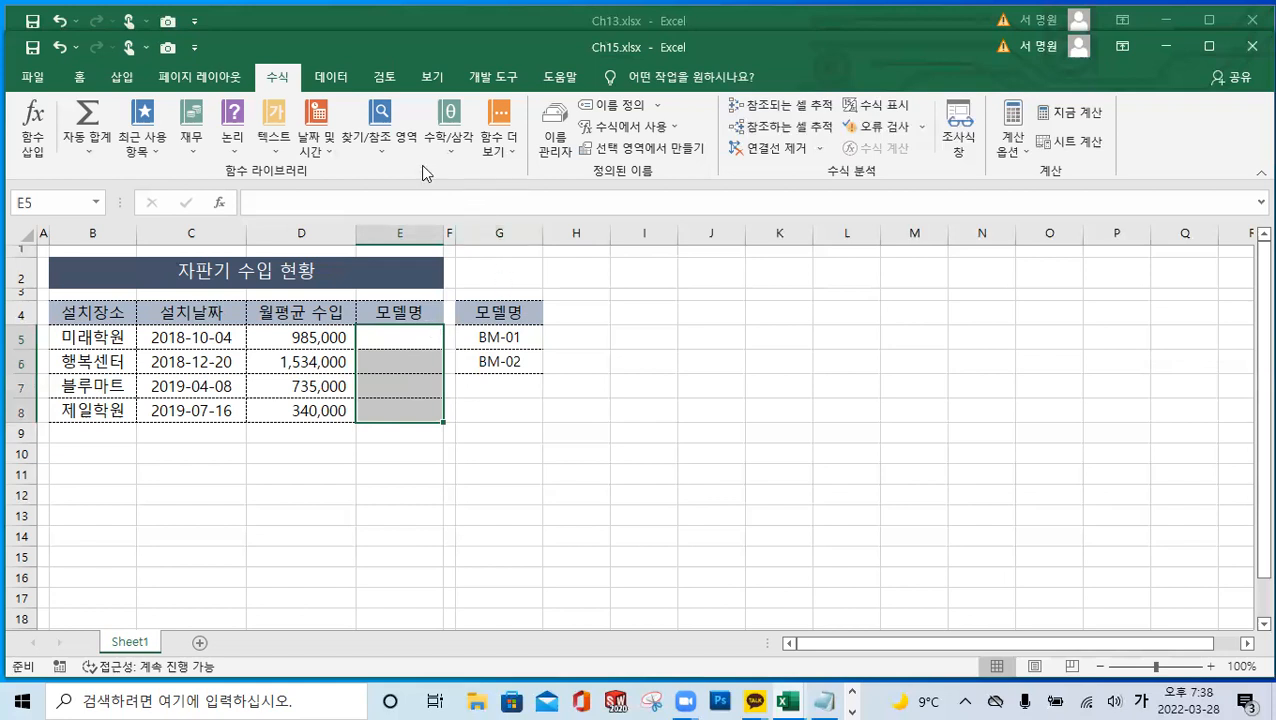
left_click(333, 88)
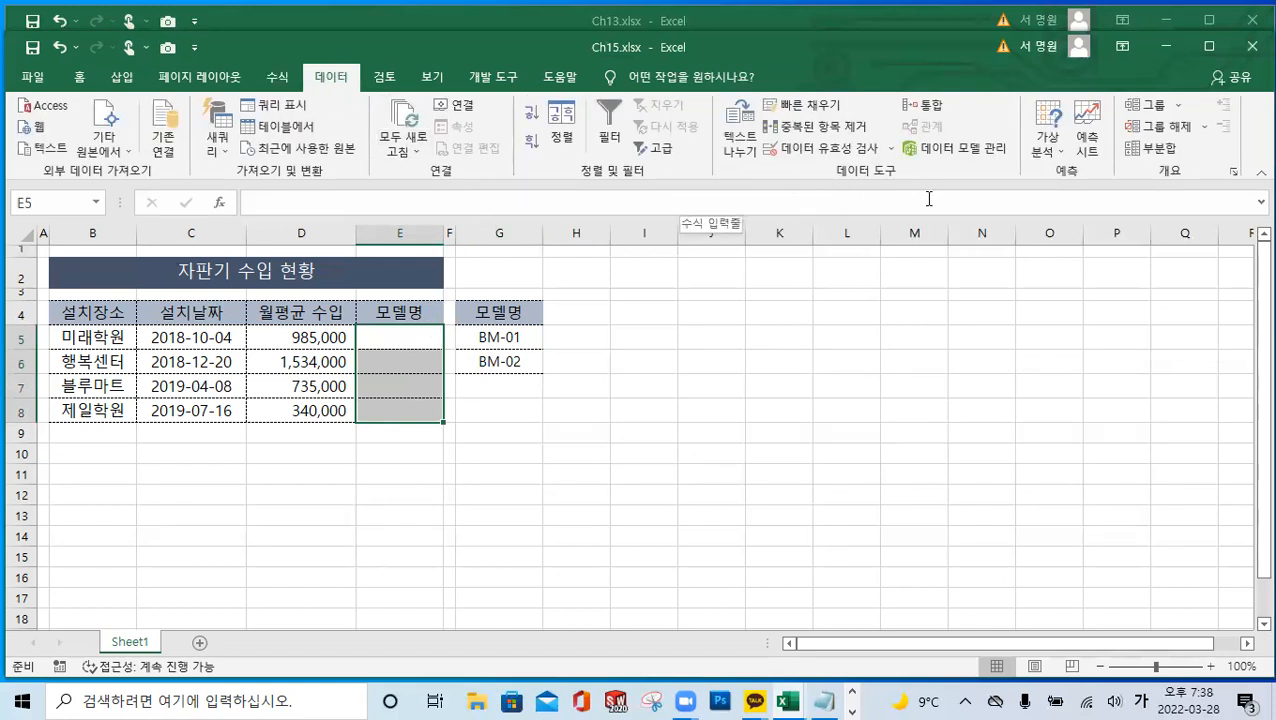
left_click(826, 157)
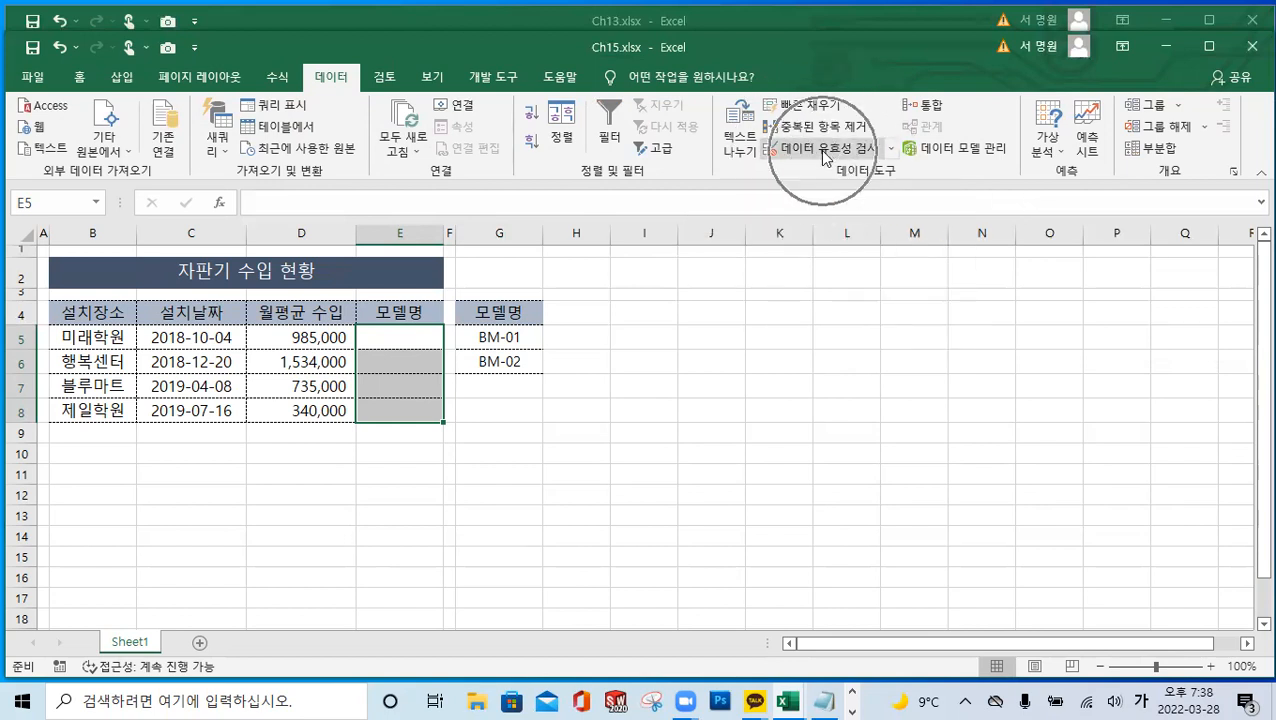
left_click(826, 158)
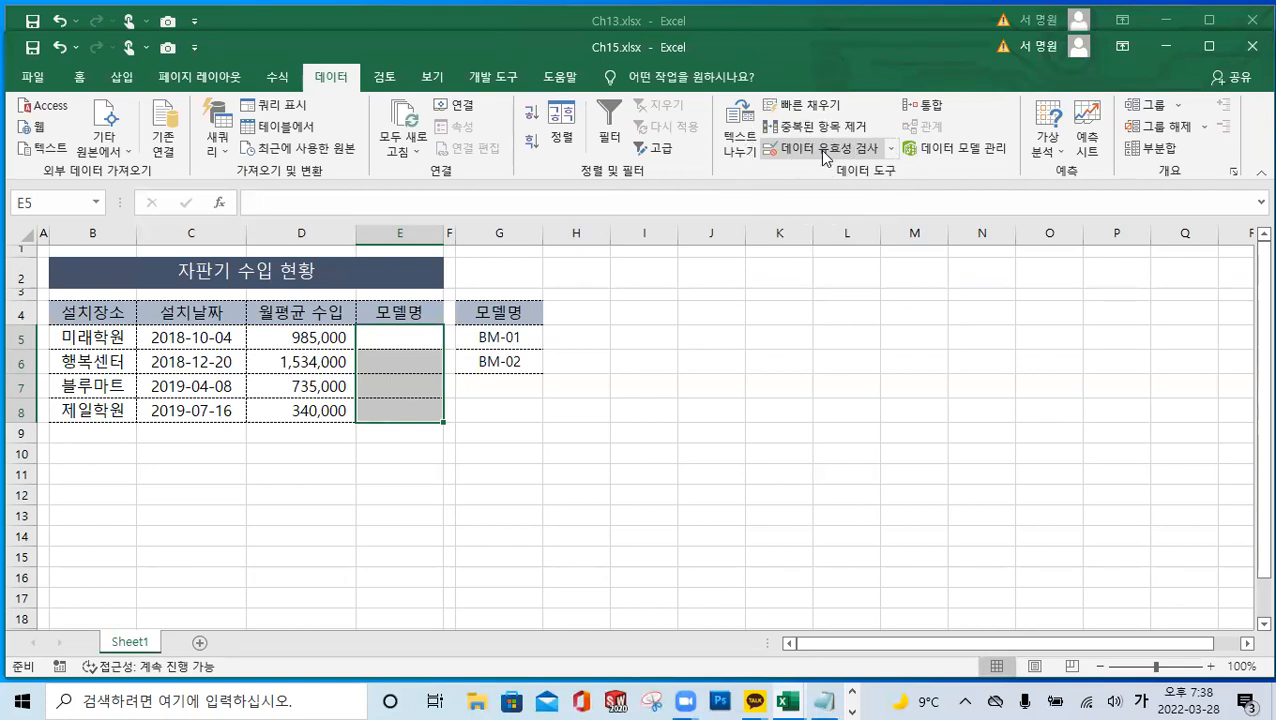
left_click(826, 157)
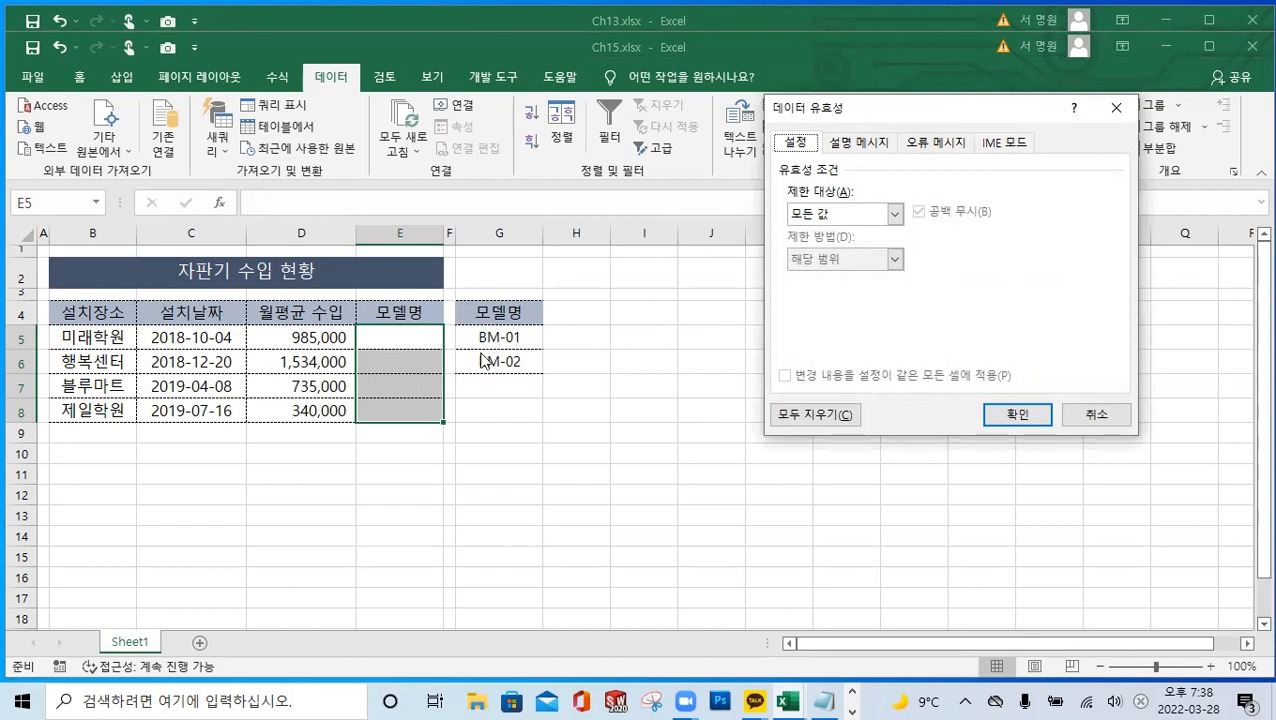
left_click(829, 217)
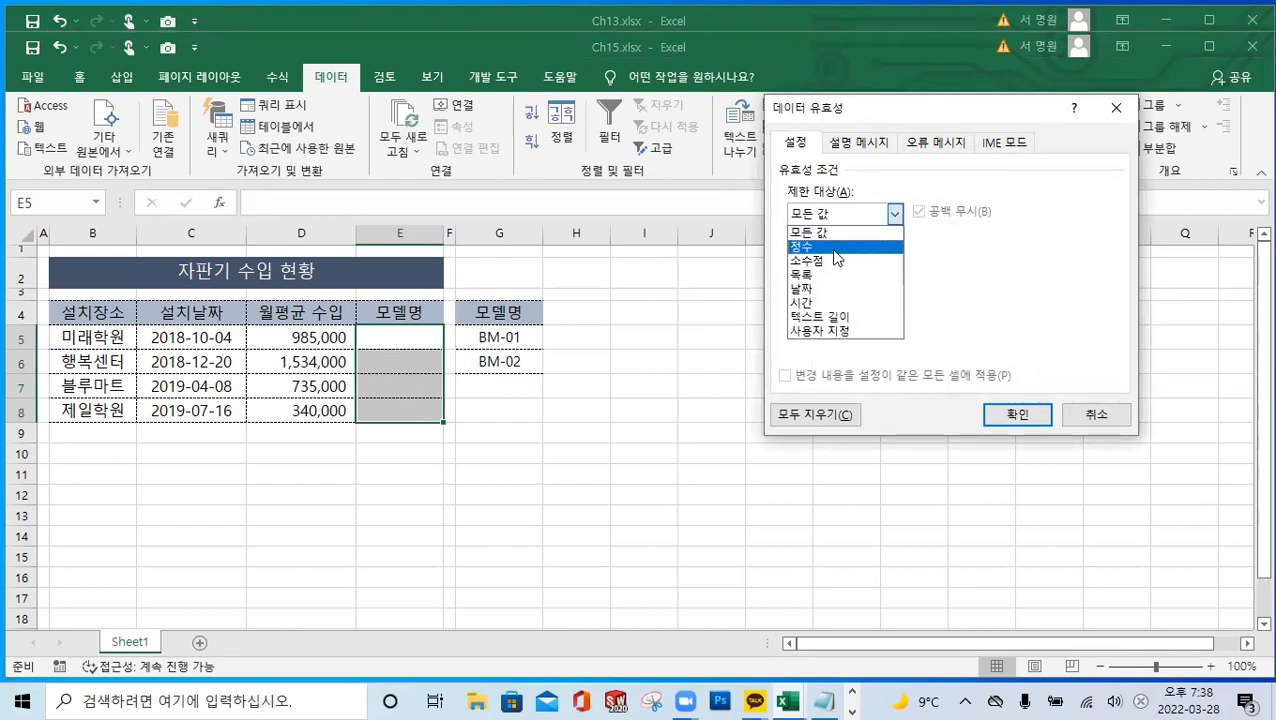
left_click(822, 275)
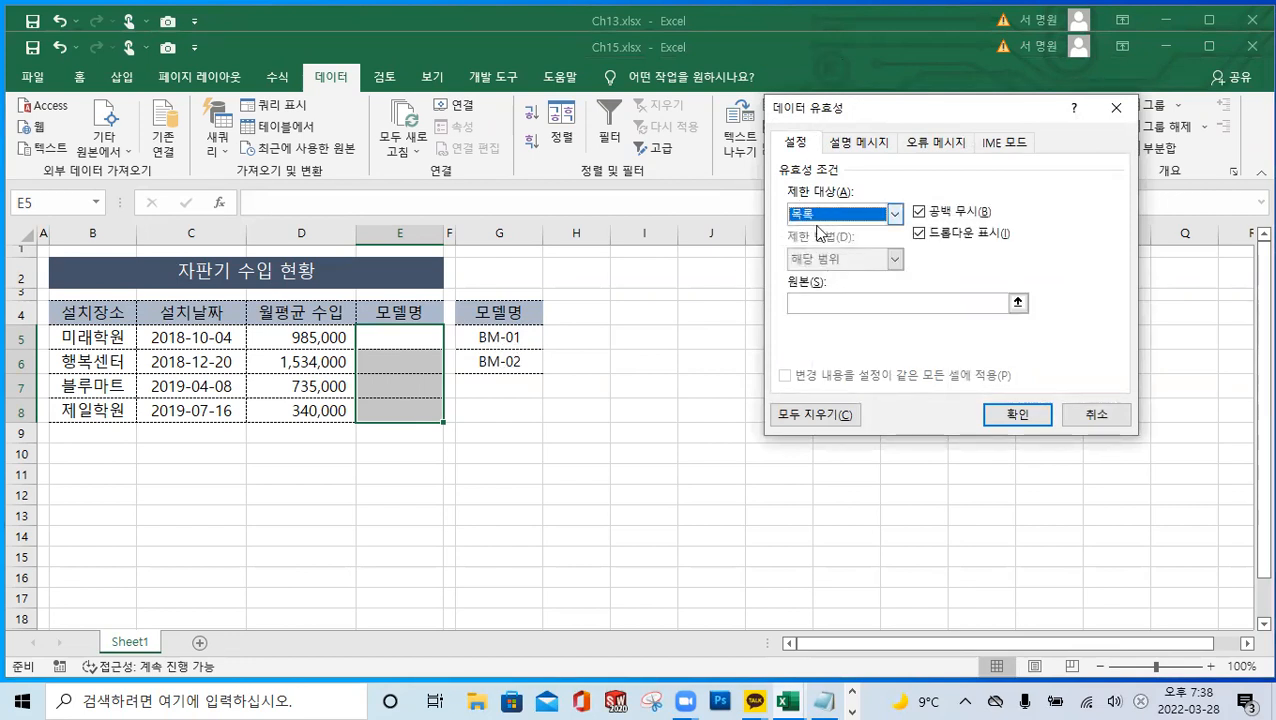
left_click(818, 302)
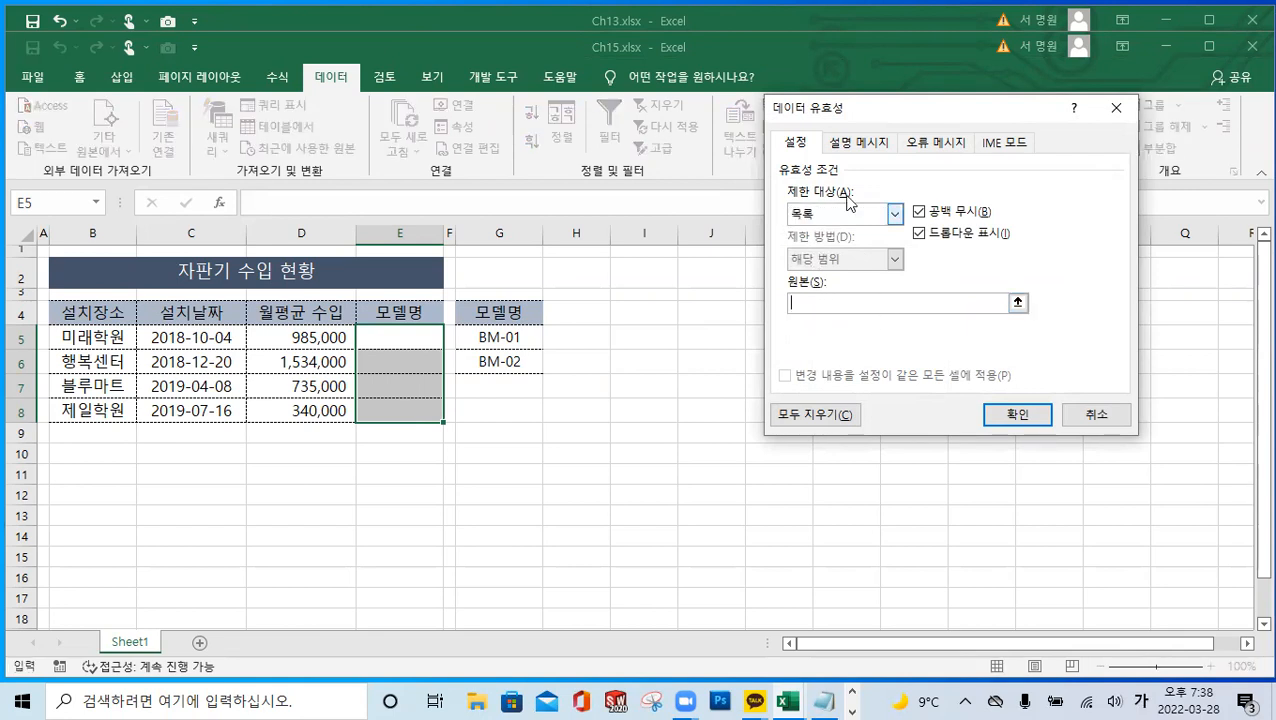
left_click_drag(514, 340, 515, 362)
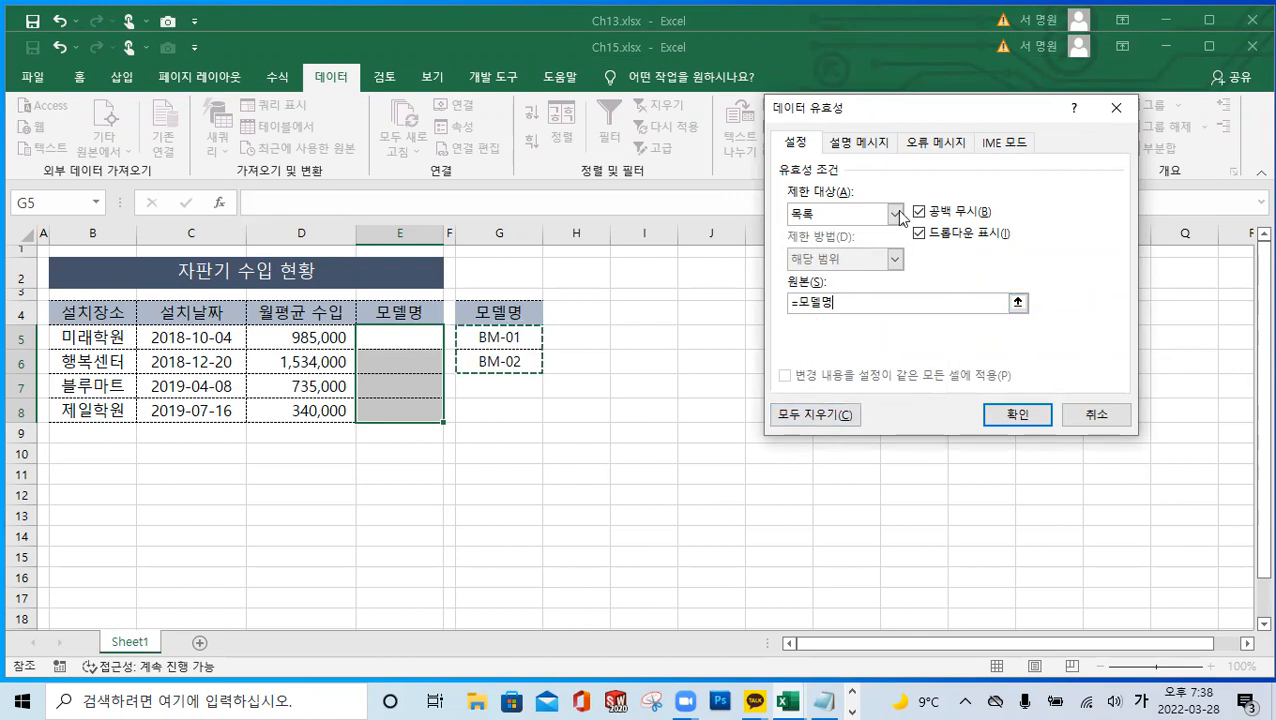
left_click(1011, 418)
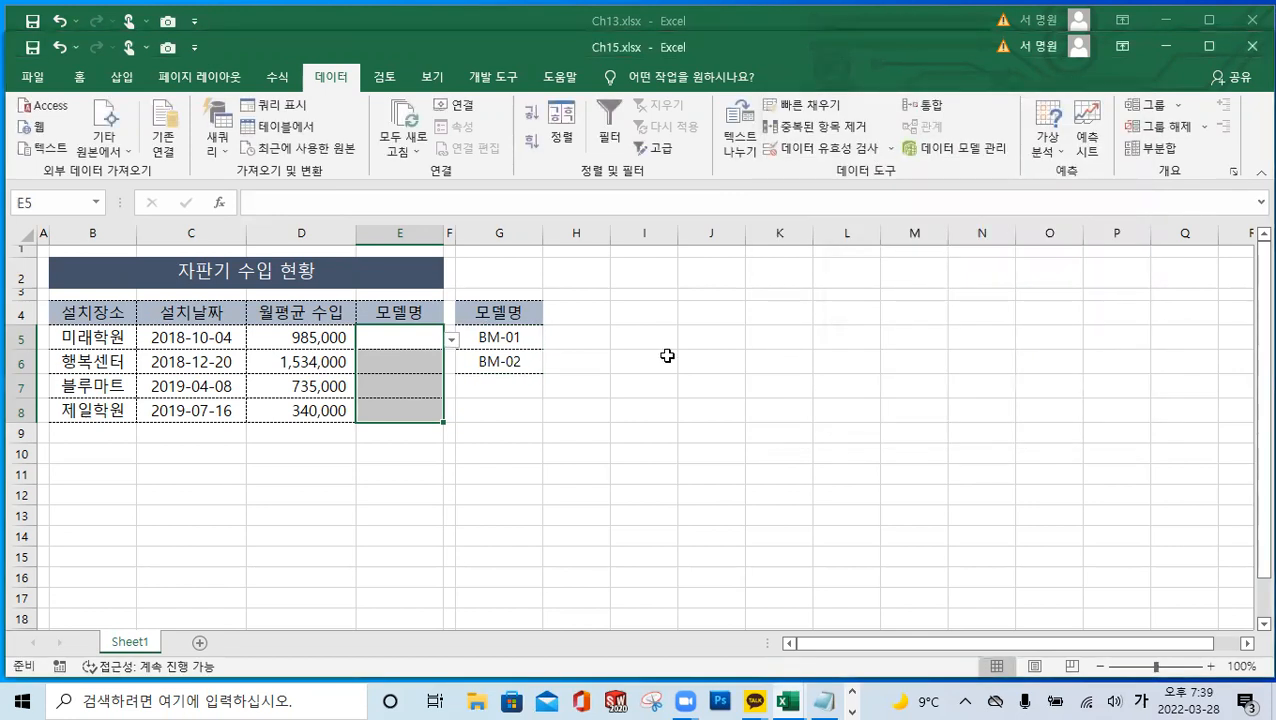
left_click(667, 356)
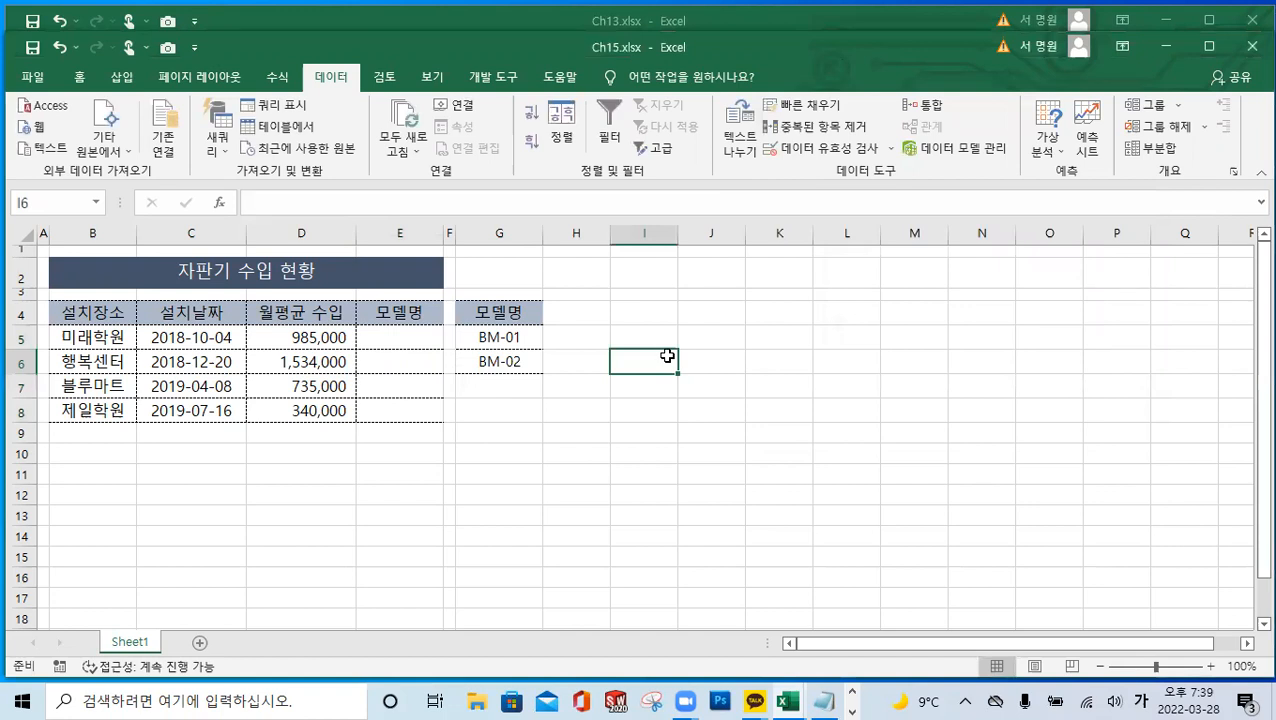
Review the name and cell reference of the defined name 모델명 in the Name Manager, then close it
left_click(277, 78)
left_click(550, 140)
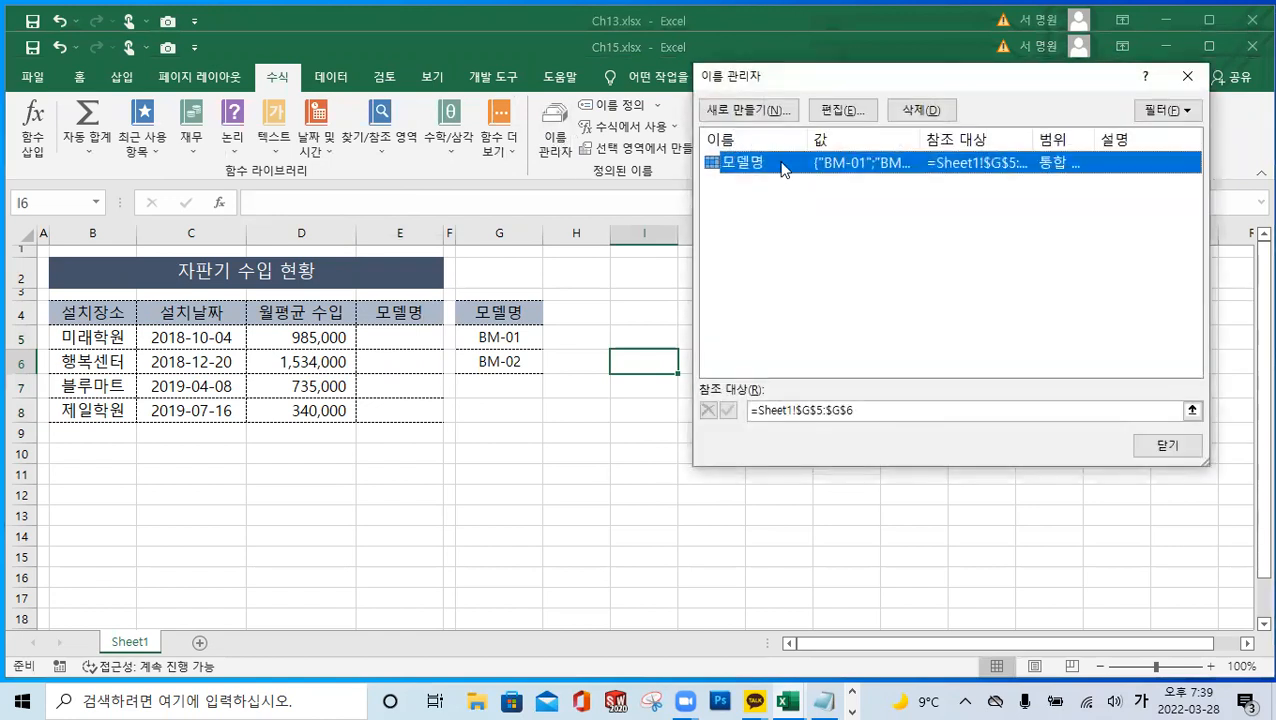
left_click(849, 113)
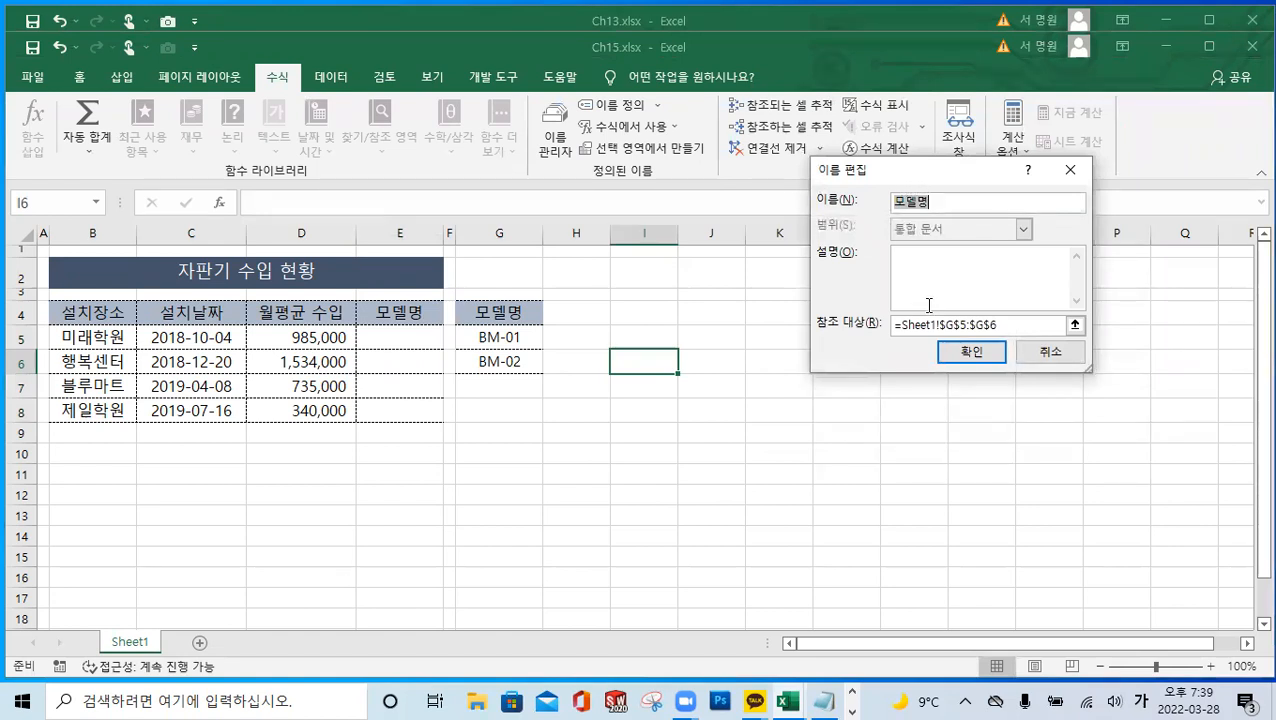
left_click_drag(995, 328, 896, 335)
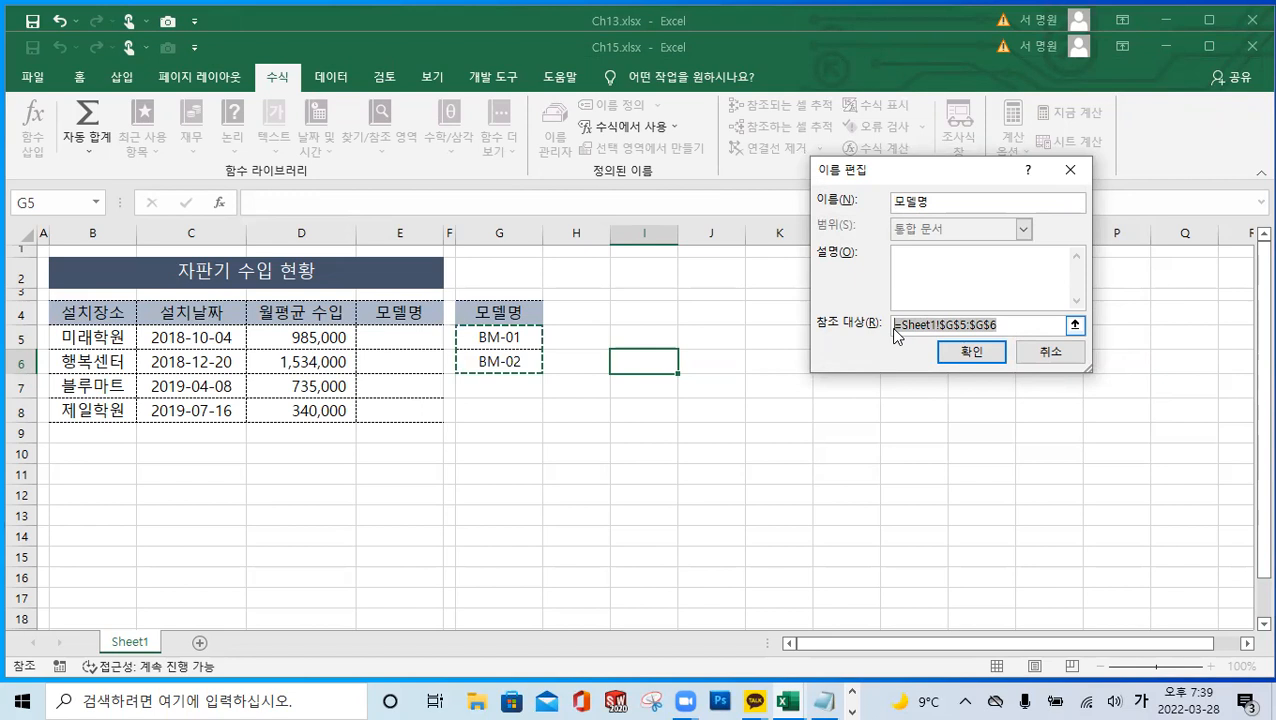
left_click(1010, 329)
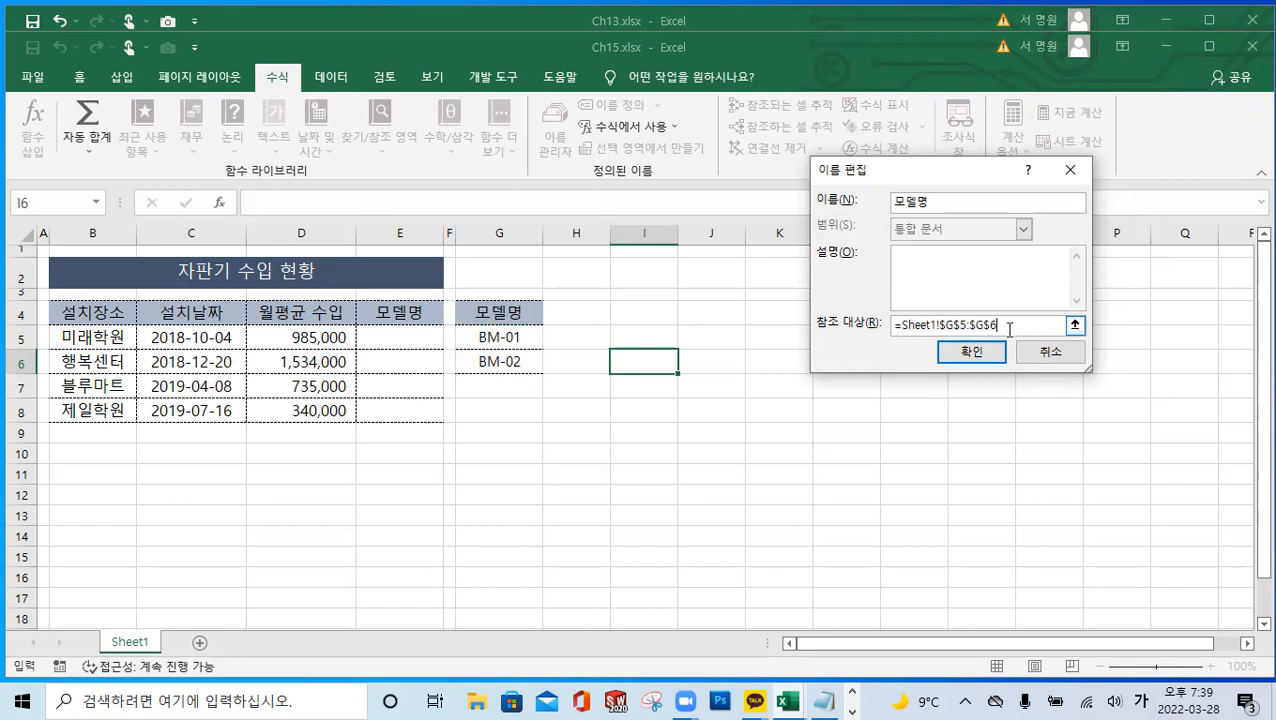
left_click(943, 201)
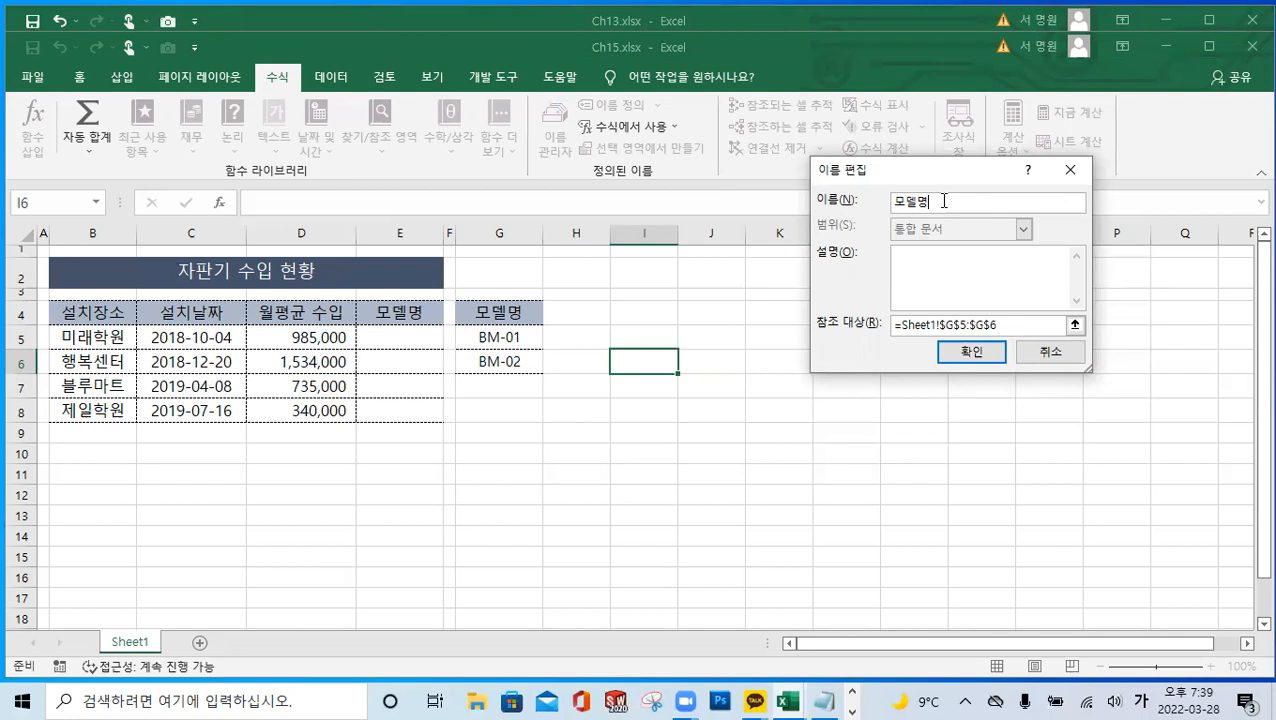
left_click(973, 354)
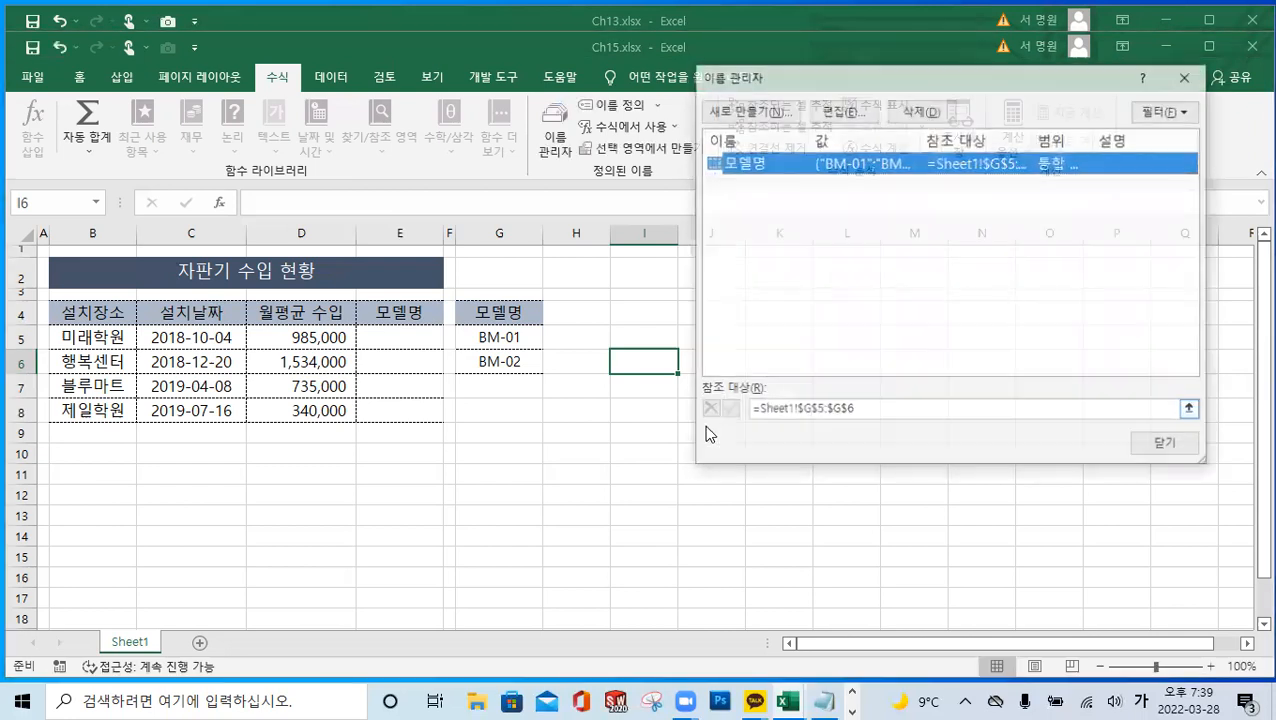
left_click(1160, 442)
left_click(772, 487)
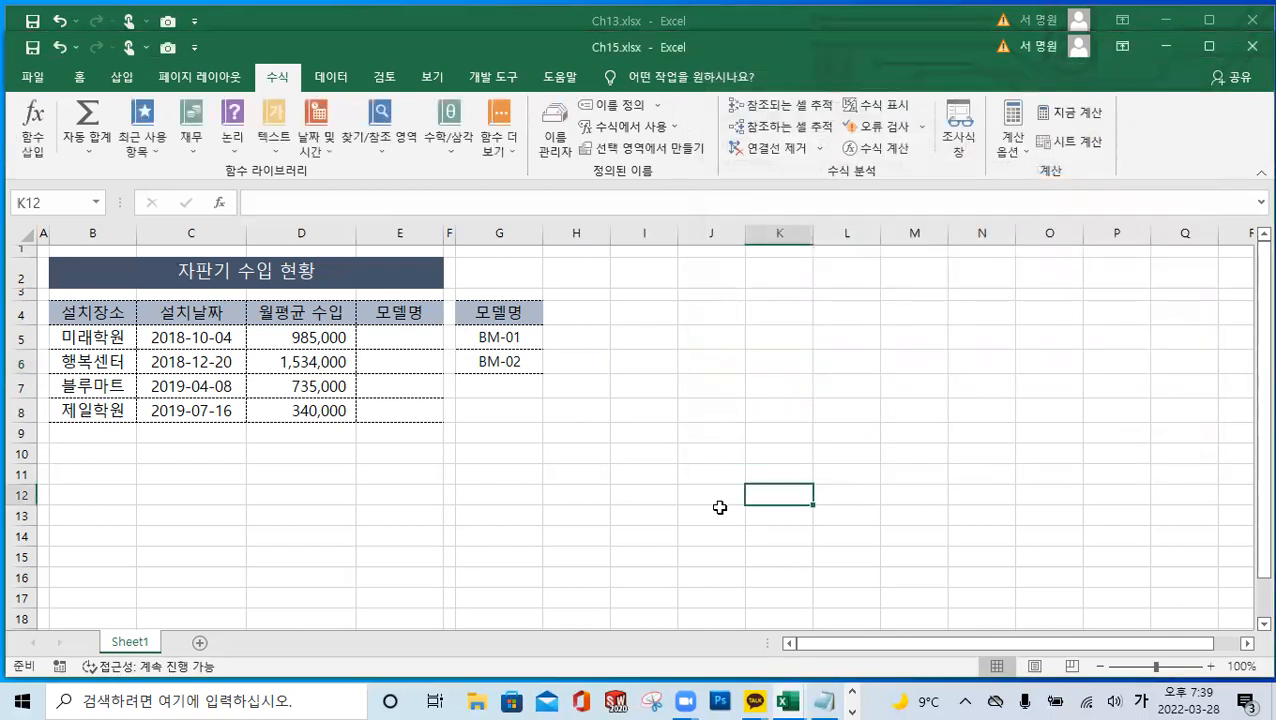
Choose model BM-01 for 미래학원 in E5 and BM-02 for 행복센터 in E6 from the validation lists
left_click(408, 344)
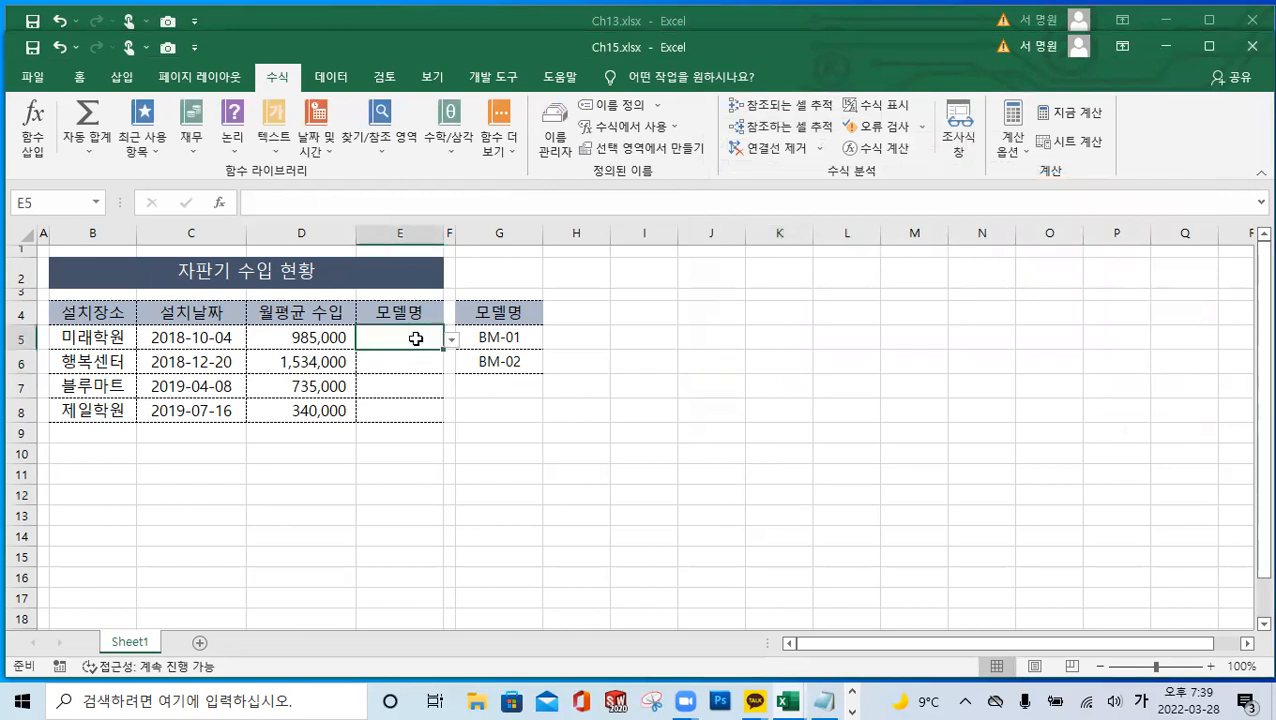
left_click_drag(508, 342, 507, 366)
left_click(592, 345)
left_click(423, 342)
left_click(451, 344)
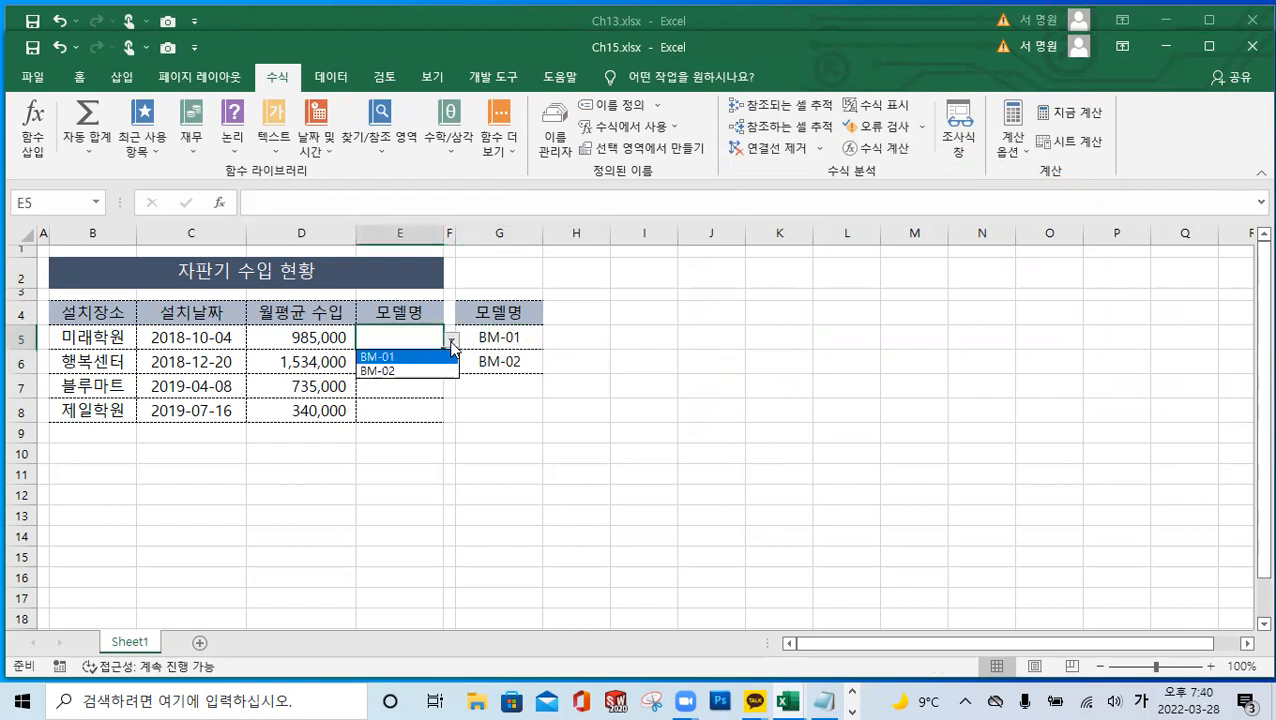
left_click(399, 356)
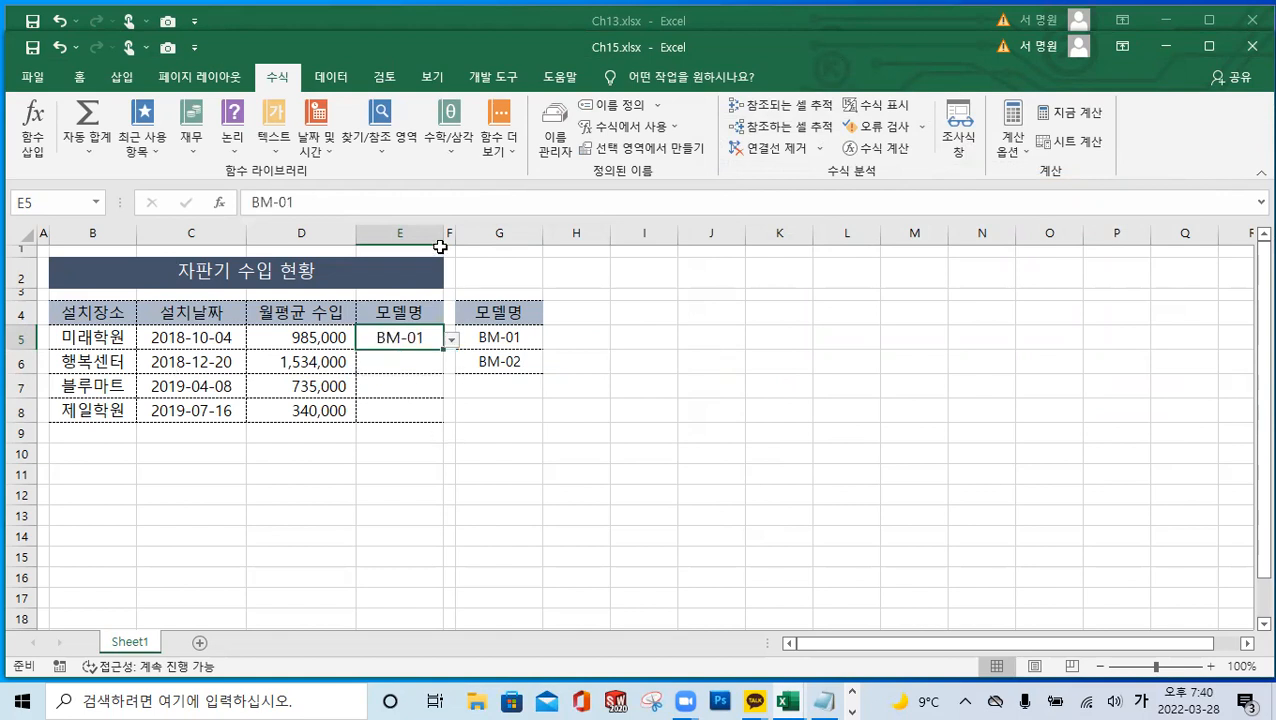
left_click(414, 362)
left_click(452, 363)
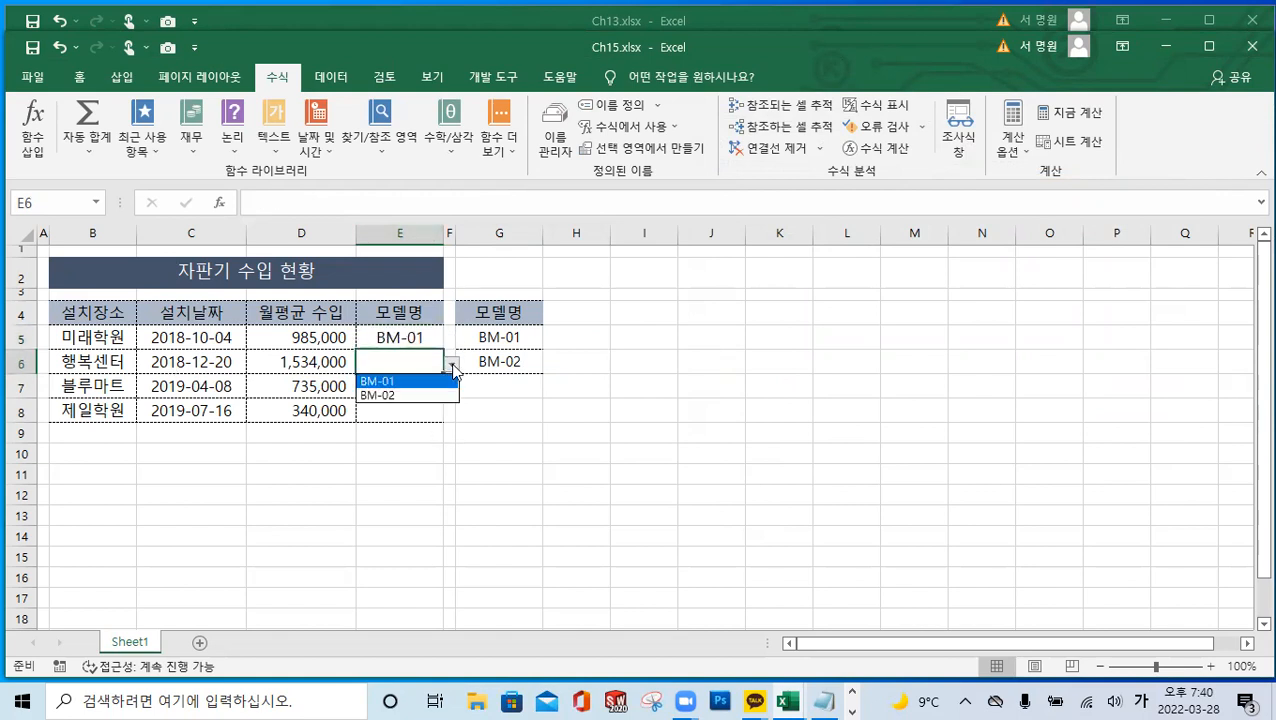
left_click(405, 396)
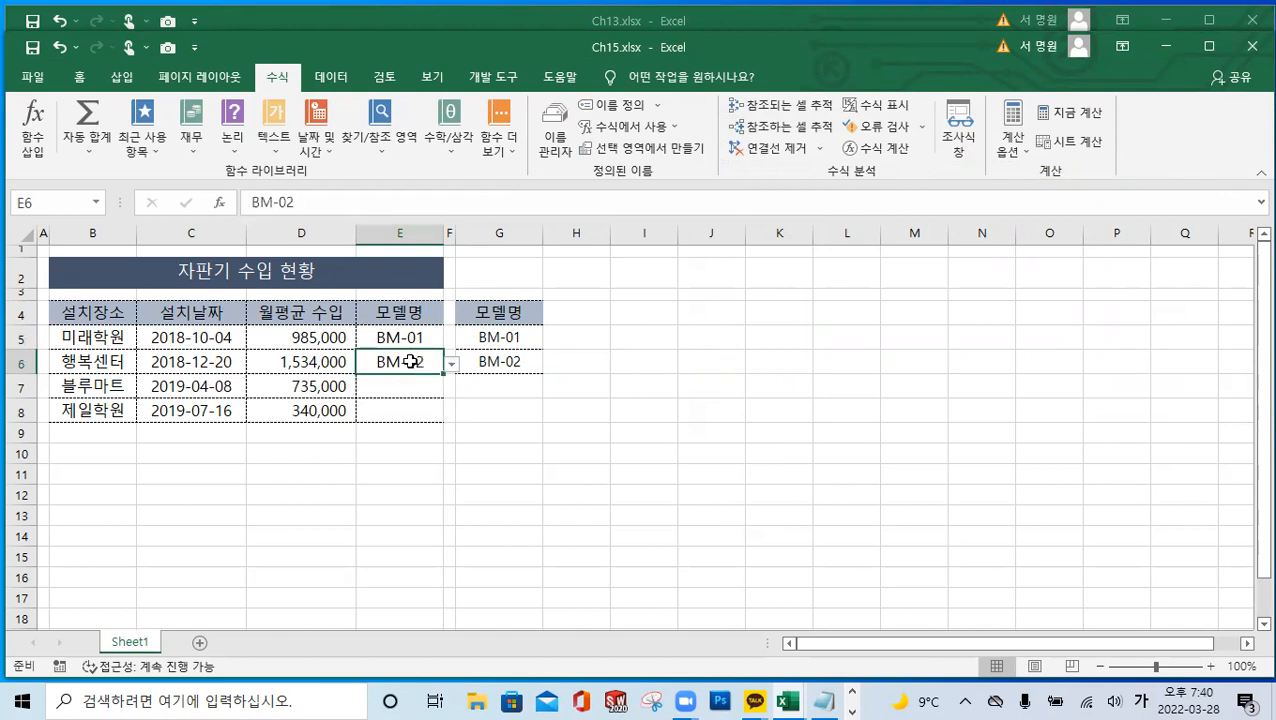
Choose model BM-01 for 블루마트 in E7 and BM-02 for 제일학원 in E8 from the validation lists
left_click(416, 396)
left_click(452, 388)
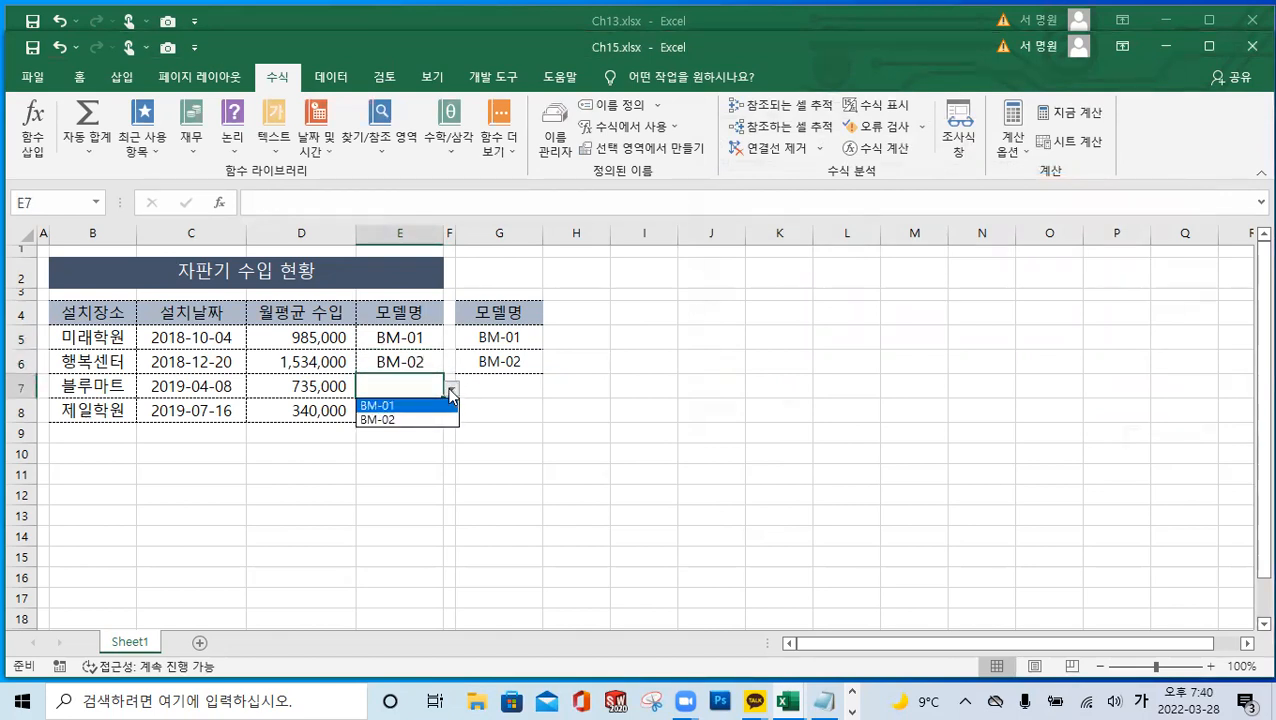
left_click(400, 406)
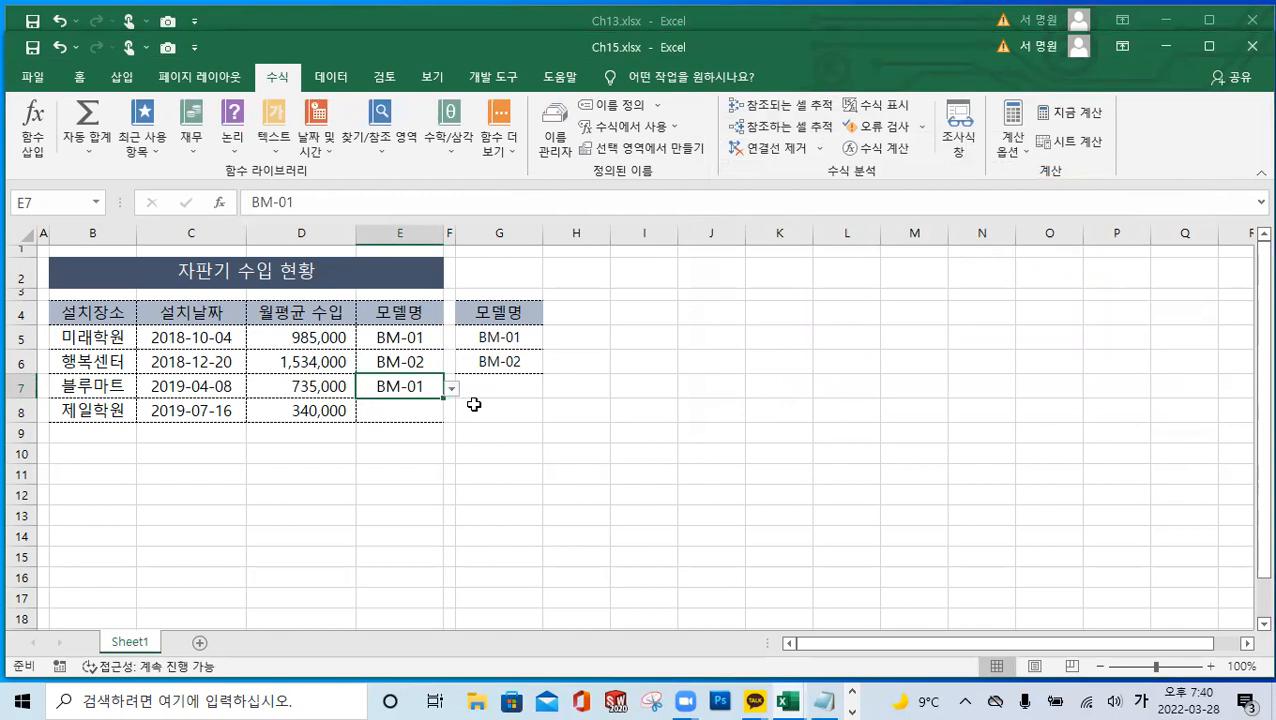
left_click(420, 412)
left_click(452, 413)
left_click(424, 444)
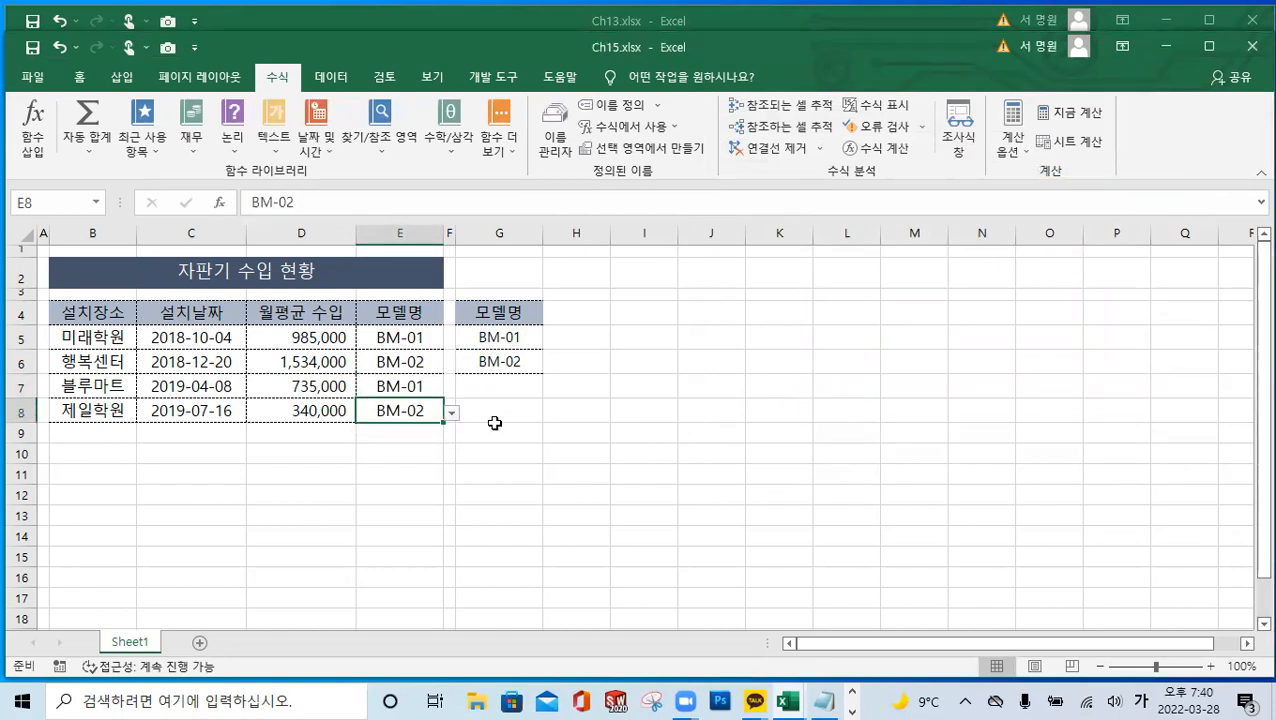
left_click(564, 416)
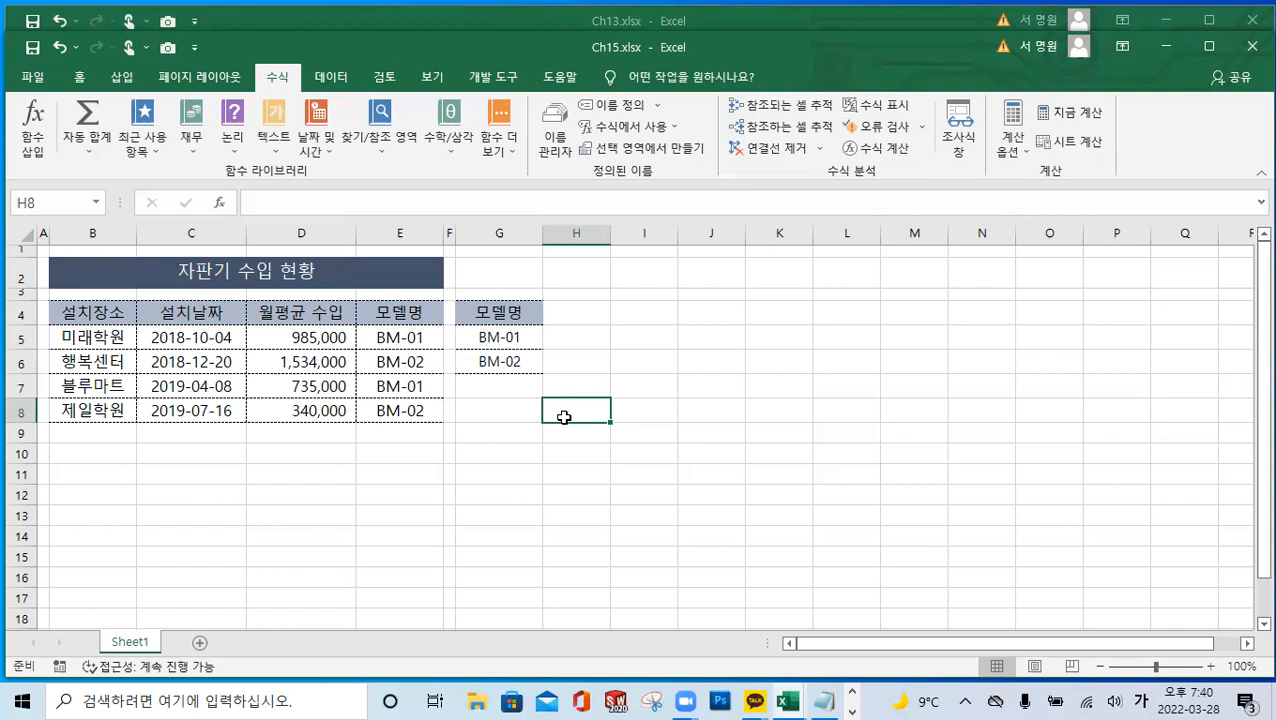
left_click(800, 360)
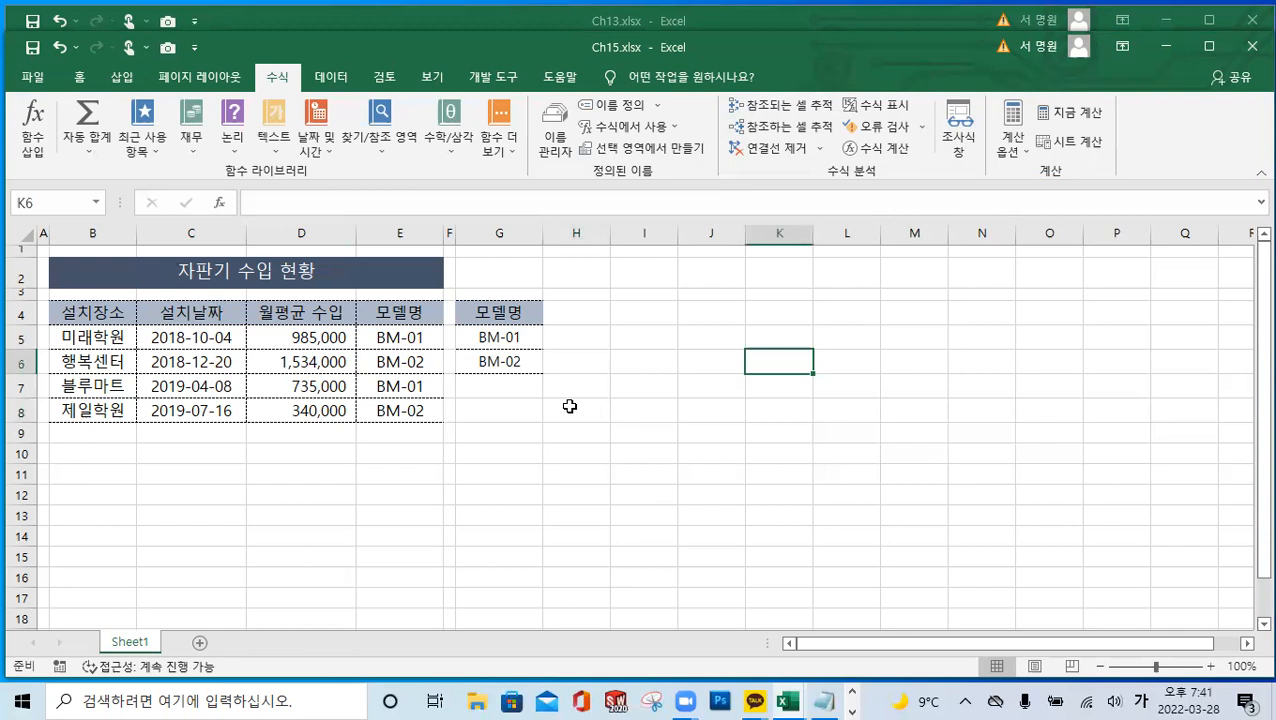
left_click(621, 428)
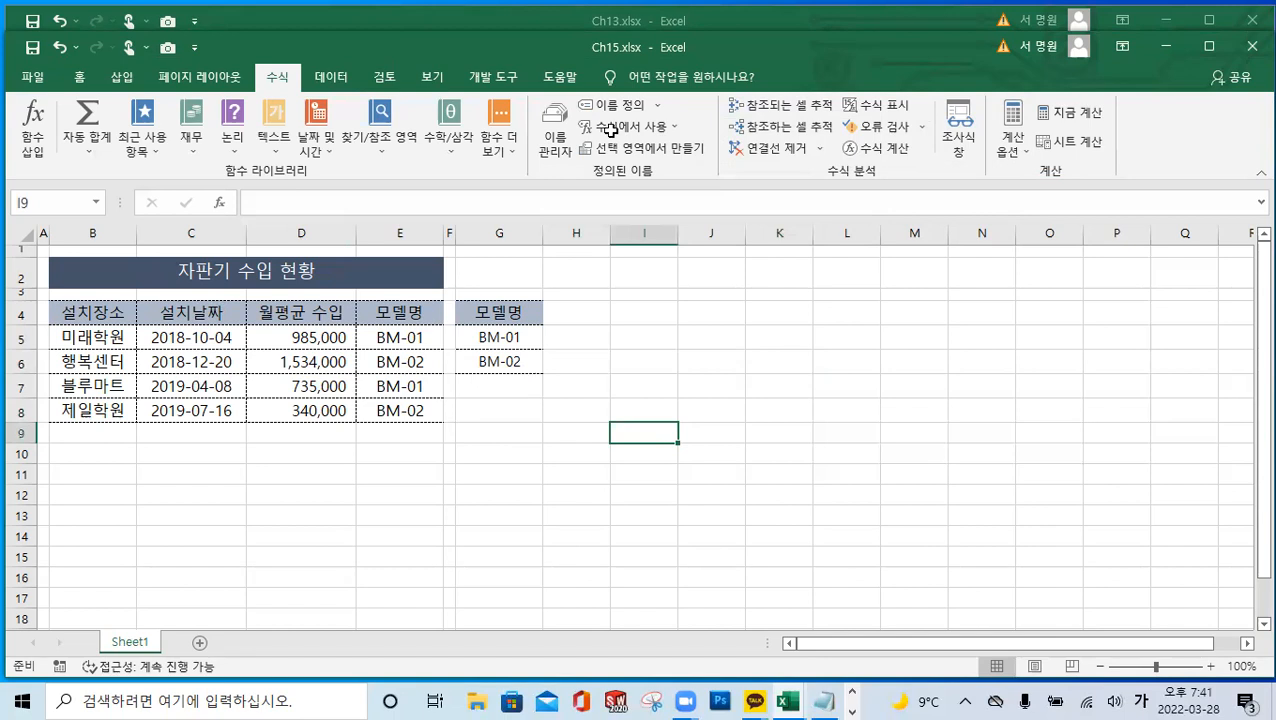
left_click(650, 379)
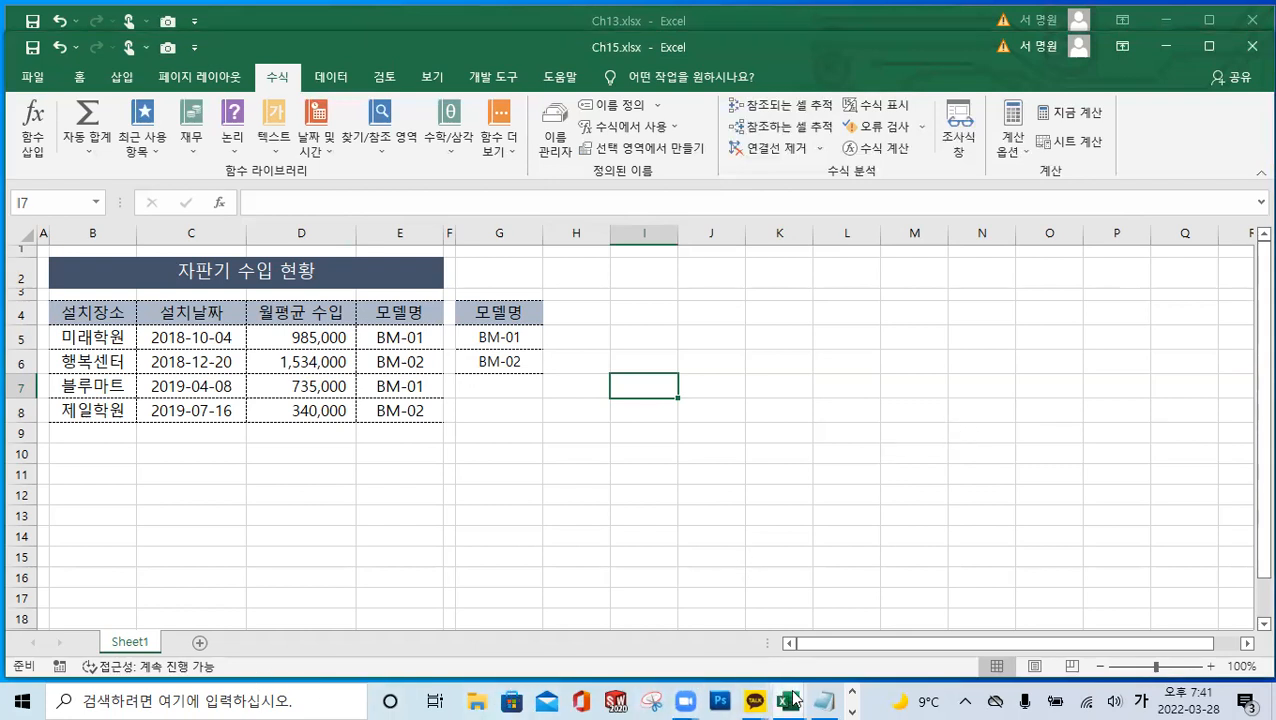
Switch to the Snipping Tool and capture the meeting's participants window as a new snip
left_click(656, 698)
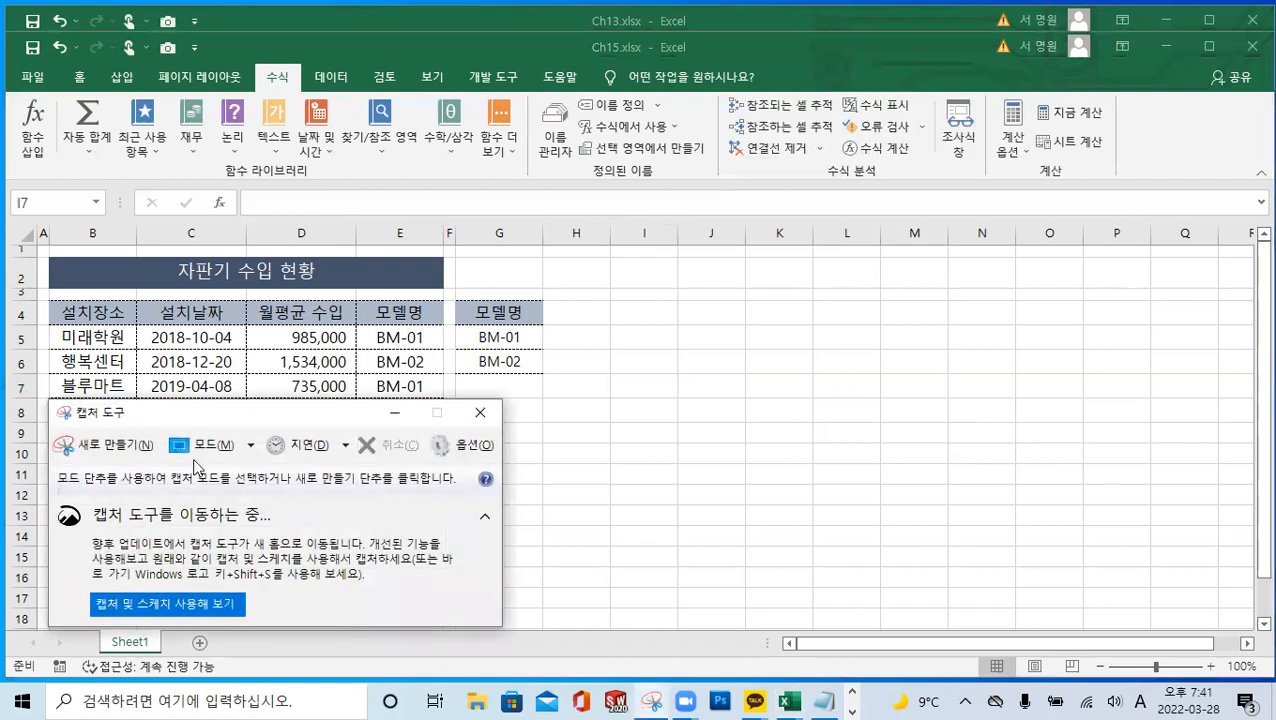
left_click(110, 446)
left_click_drag(455, 172, 818, 582)
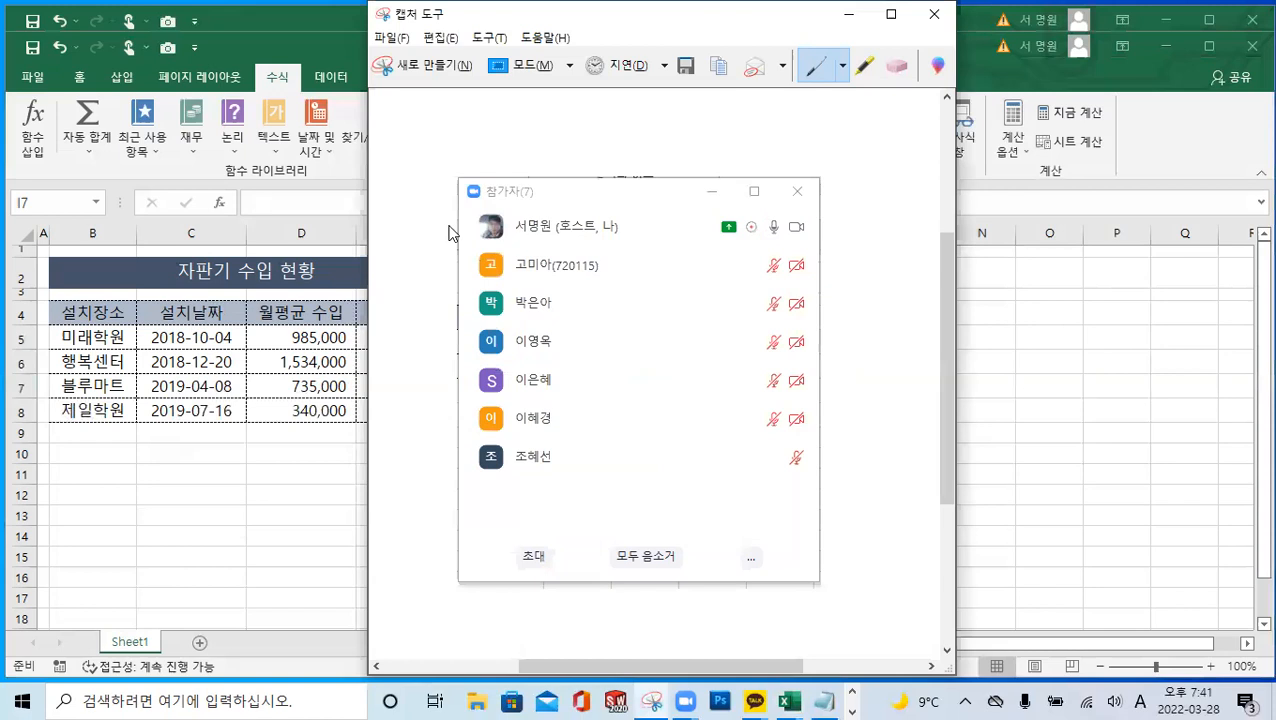
Save the snip as a JPEG named 3월 28일 출석 in the 문서 folder and close the Snipping Tool
left_click(391, 37)
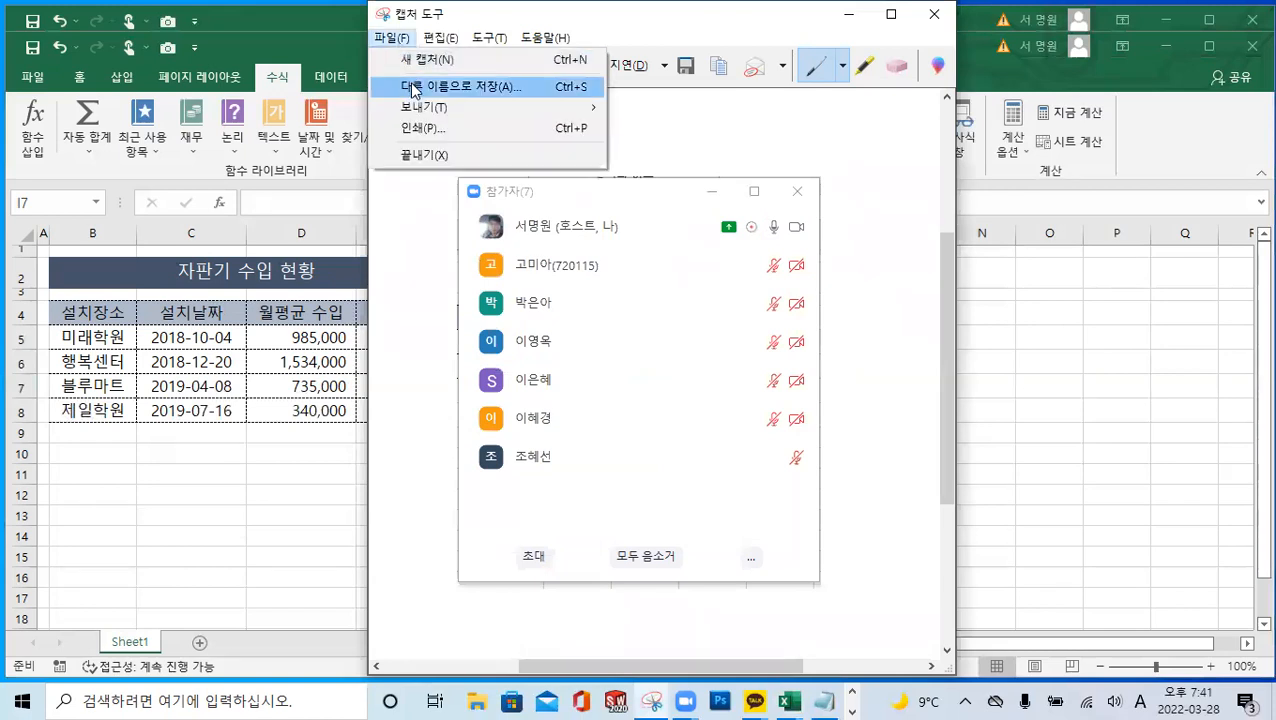
left_click(430, 86)
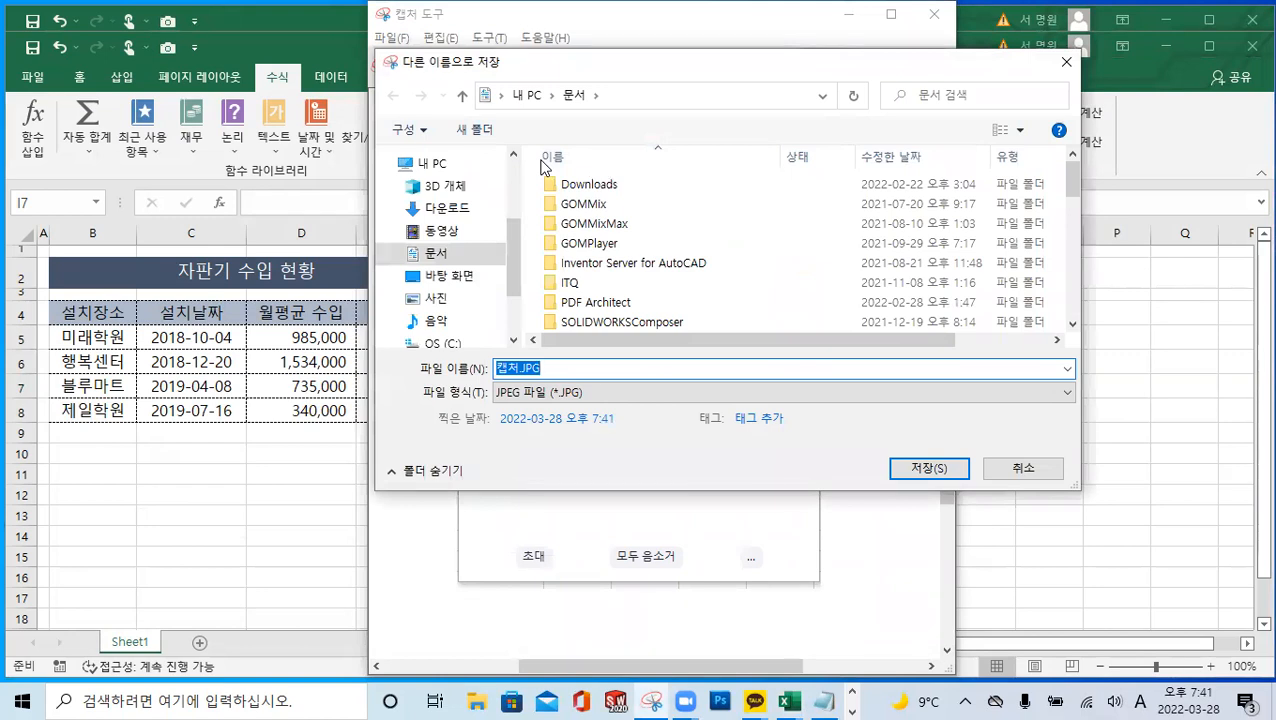
left_click(598, 302)
scroll(620, 295, "down", 5)
scroll(627, 290, "down", 6)
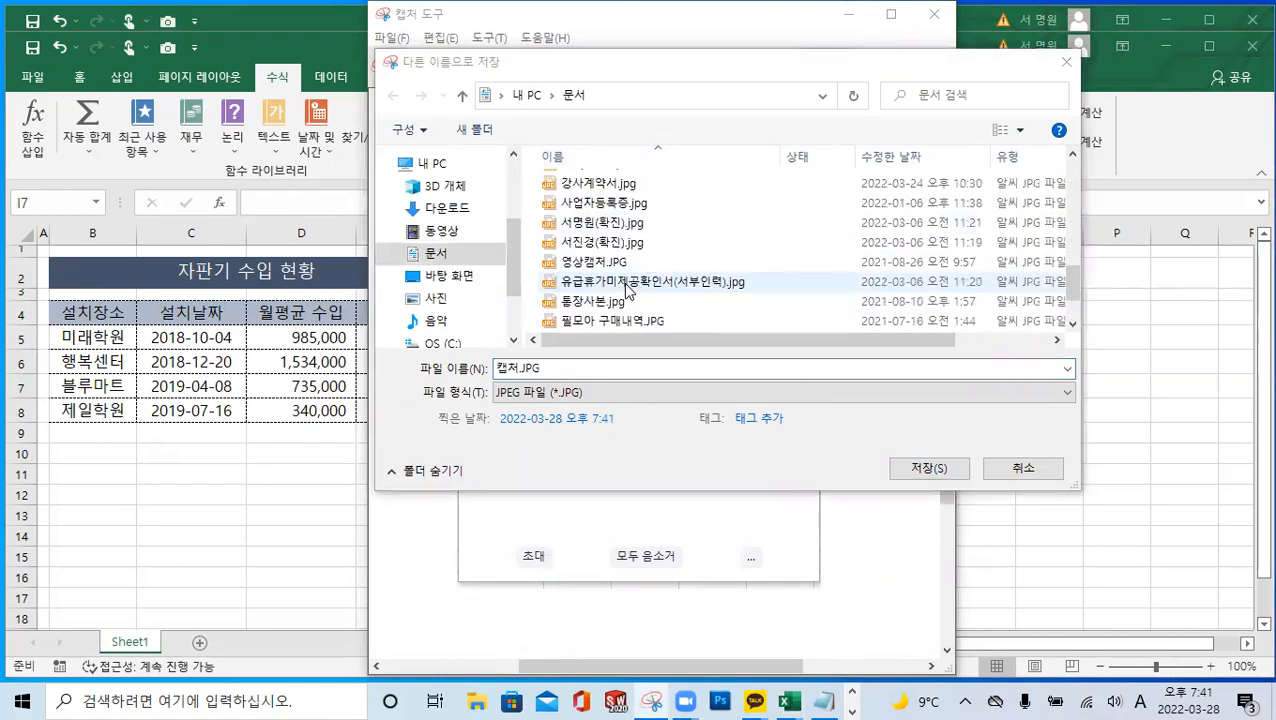
scroll(627, 290, "up", 1)
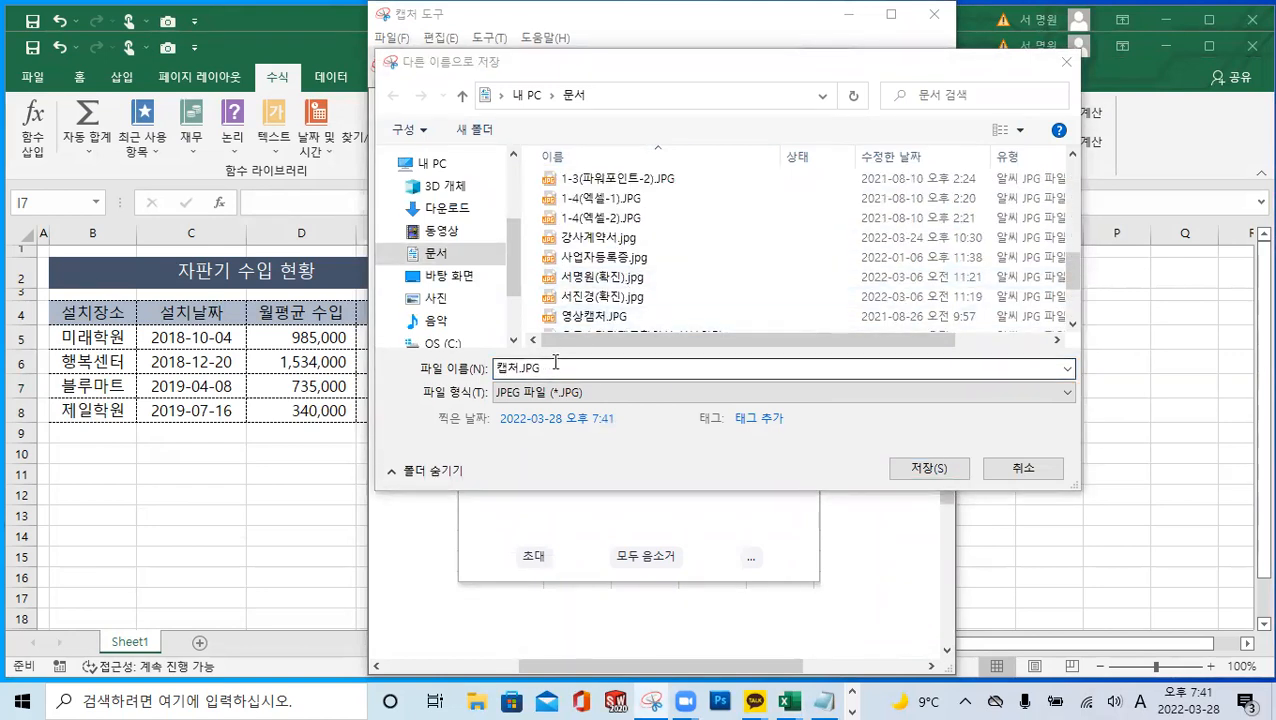
left_click_drag(545, 368, 434, 384)
type("3")
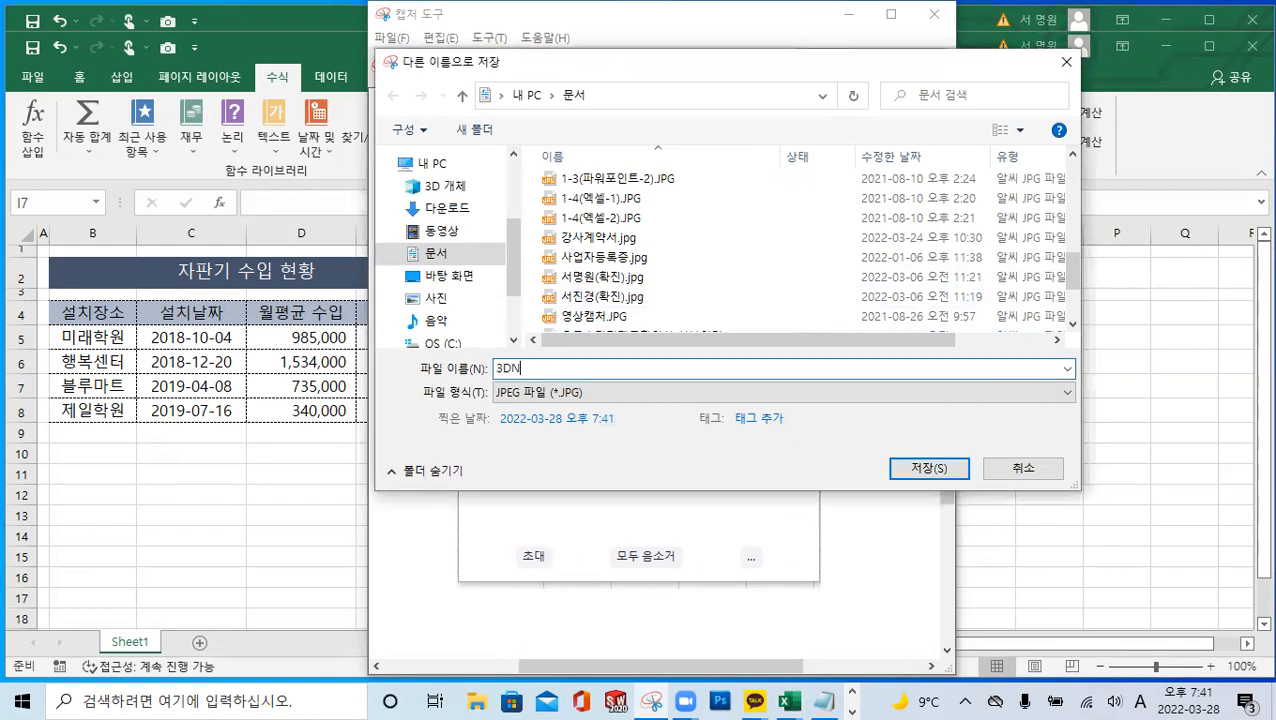
key("Hangul")
type("월 28일 출석")
left_click(895, 465)
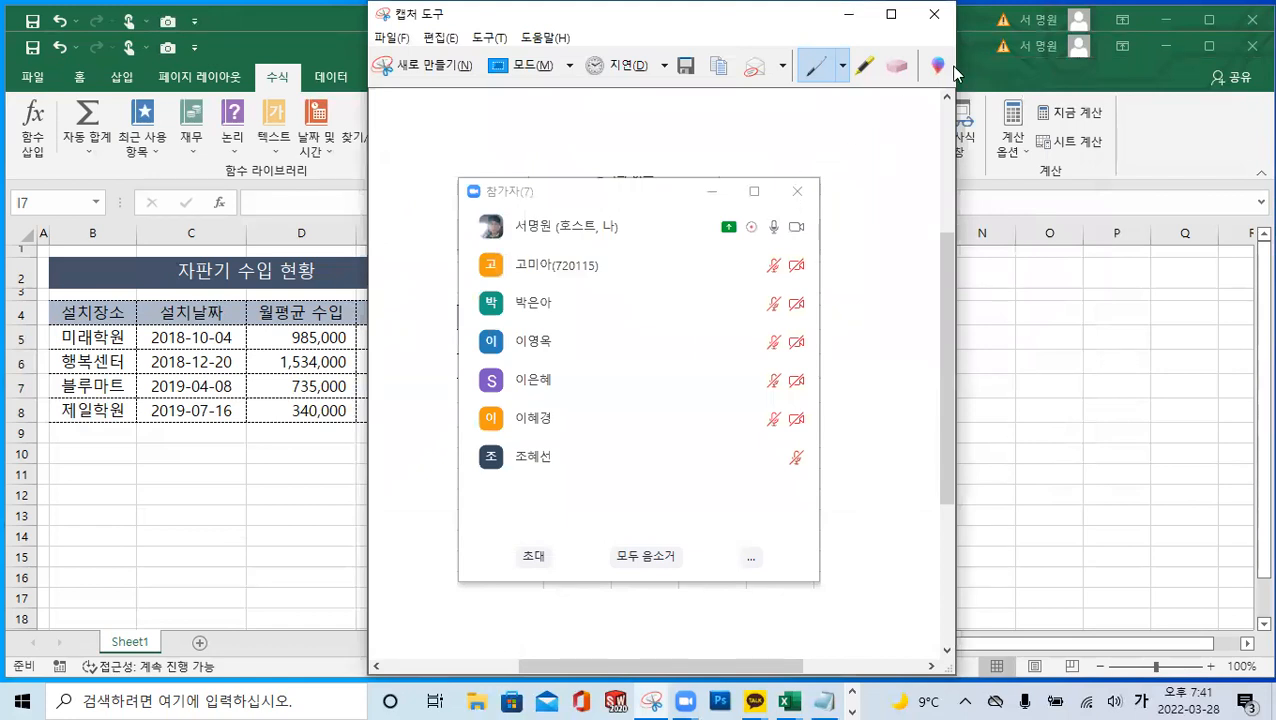
left_click(934, 14)
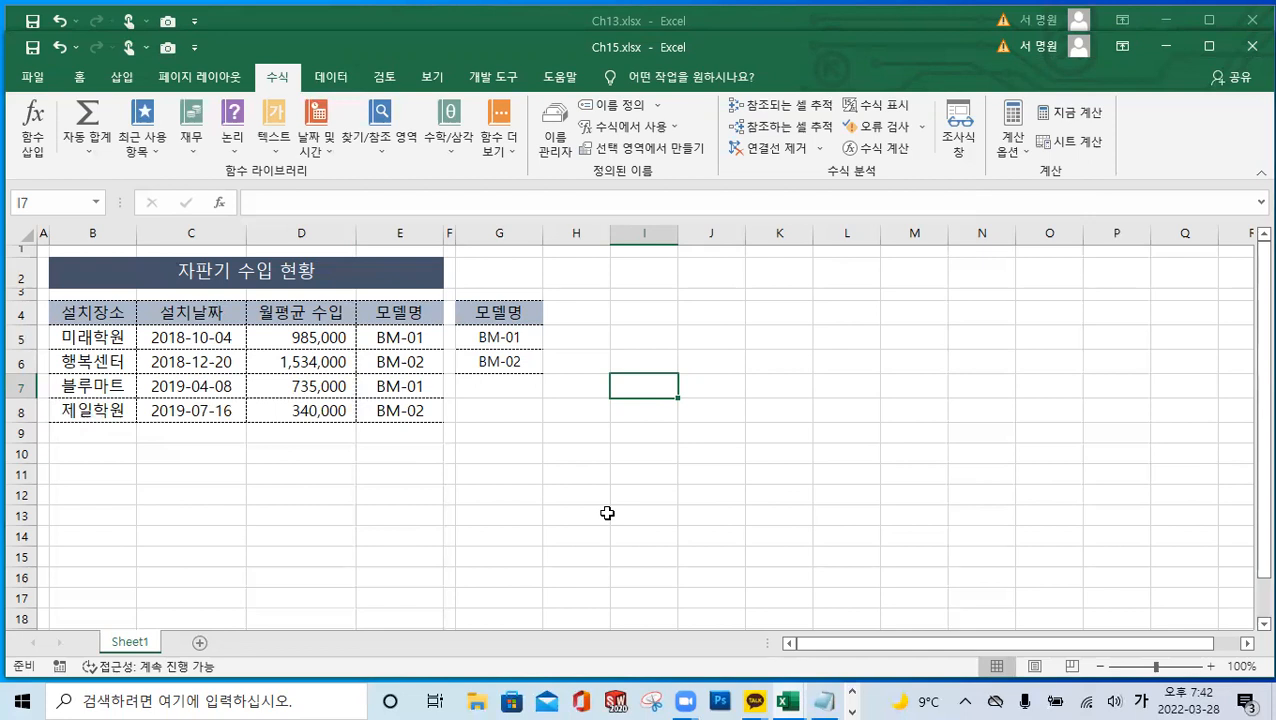
Close the Ch15.xlsx workbook without saving its changes
left_click(650, 330)
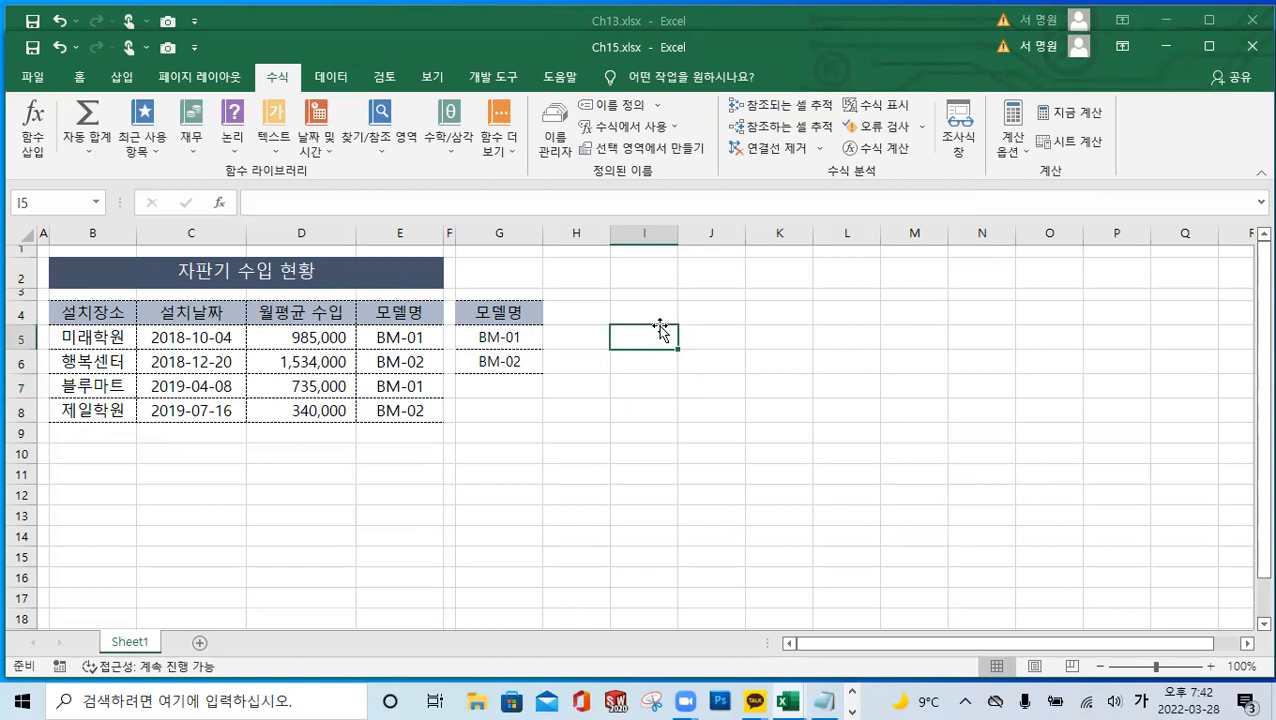
left_click(1250, 47)
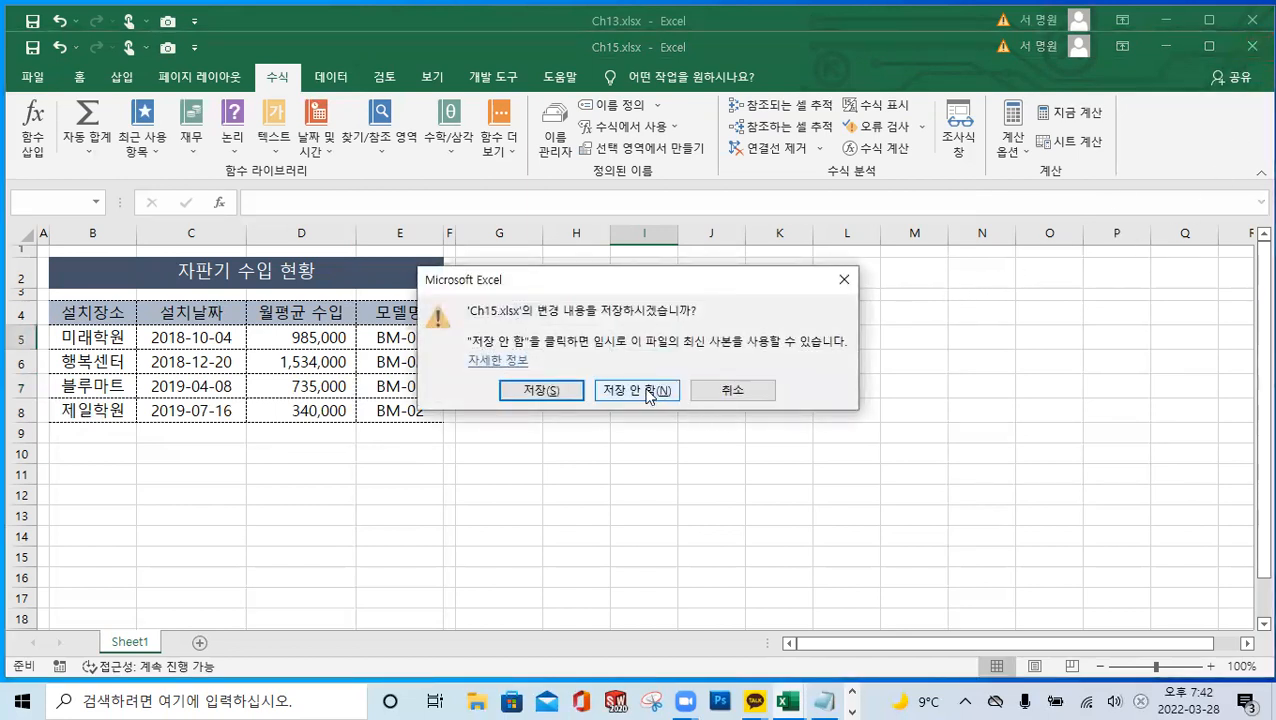
left_click(637, 388)
Open Ch17.xlsx from the 엑셀 > 예제파일 folder and dismiss the Office purchase notice
left_click(32, 50)
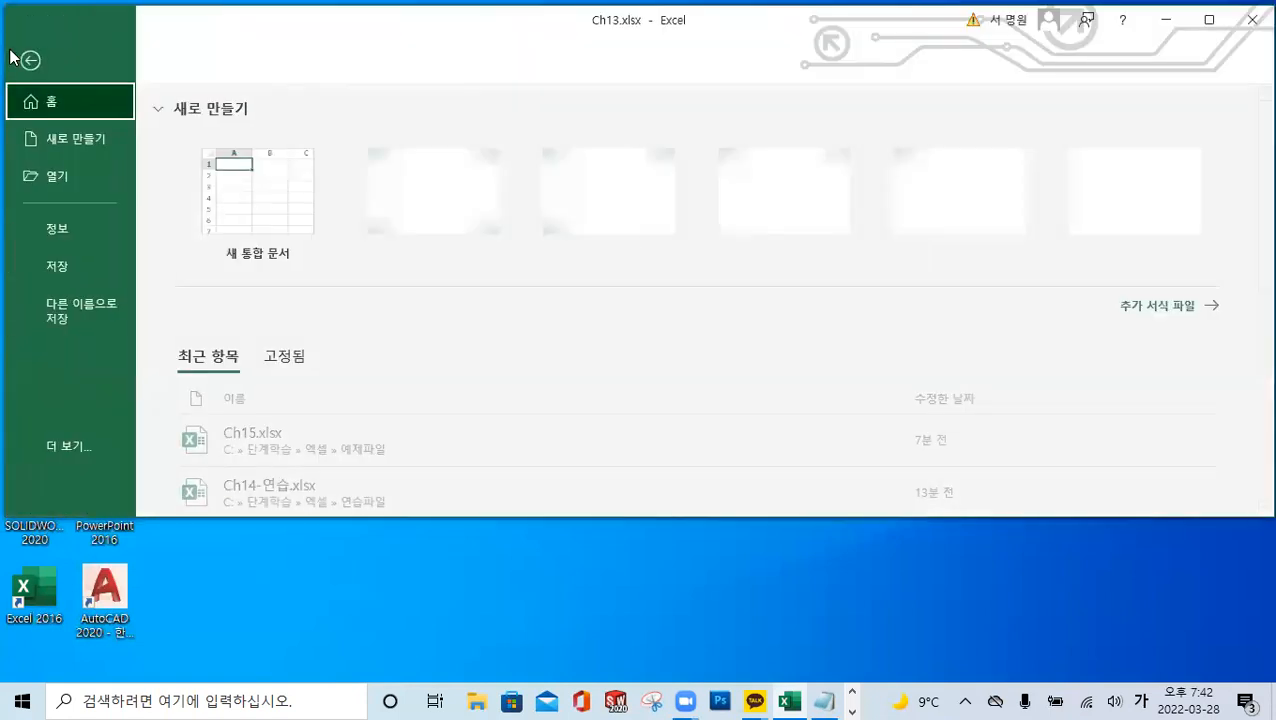
left_click(70, 174)
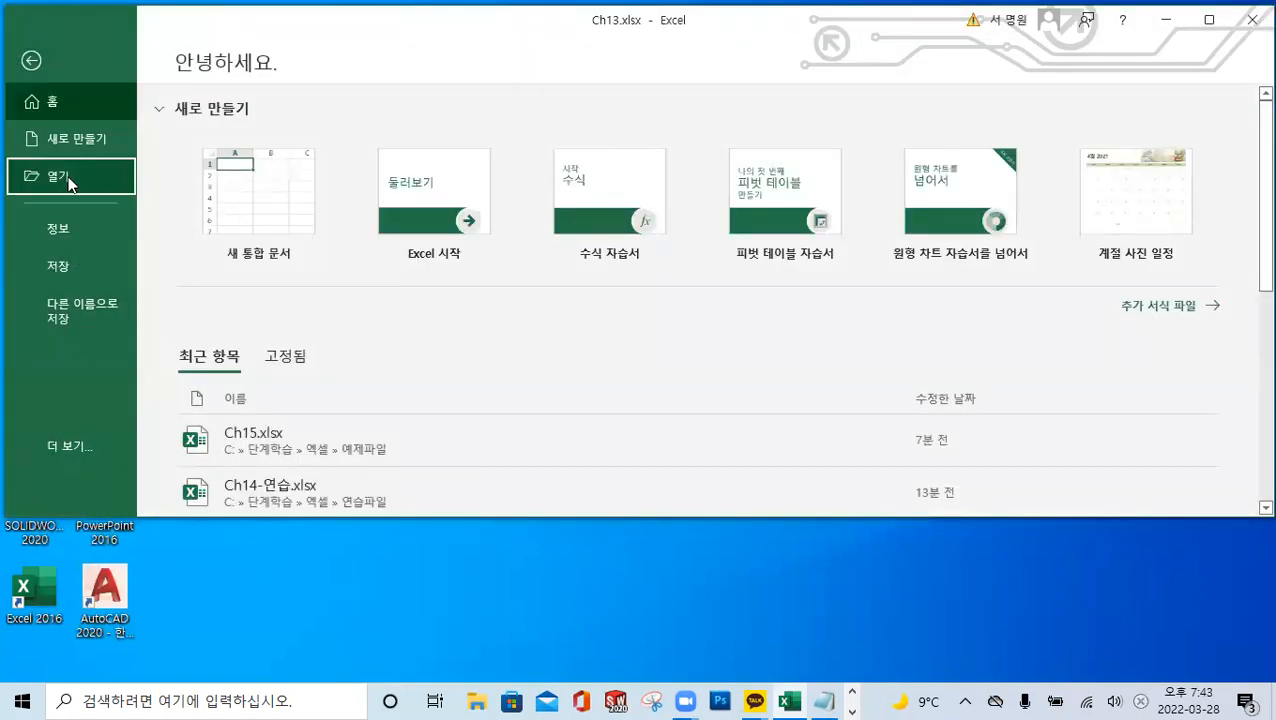
left_click(280, 392)
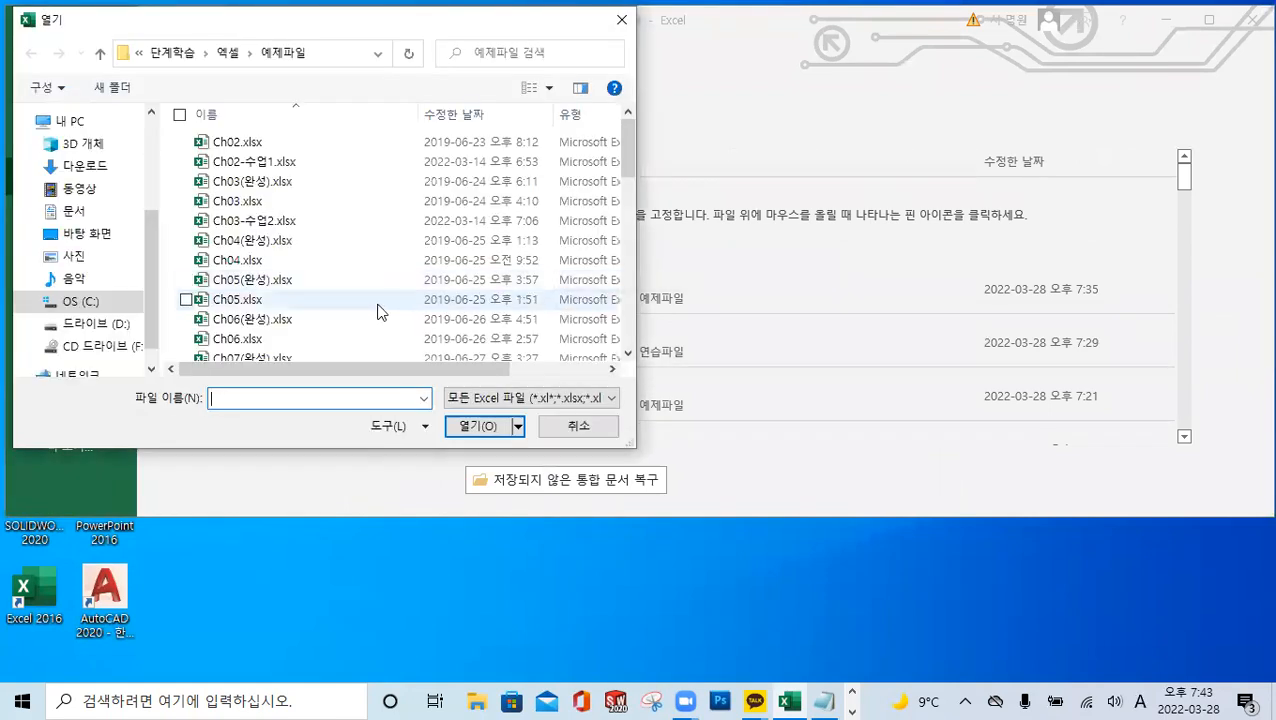
scroll(363, 286, "down", 3)
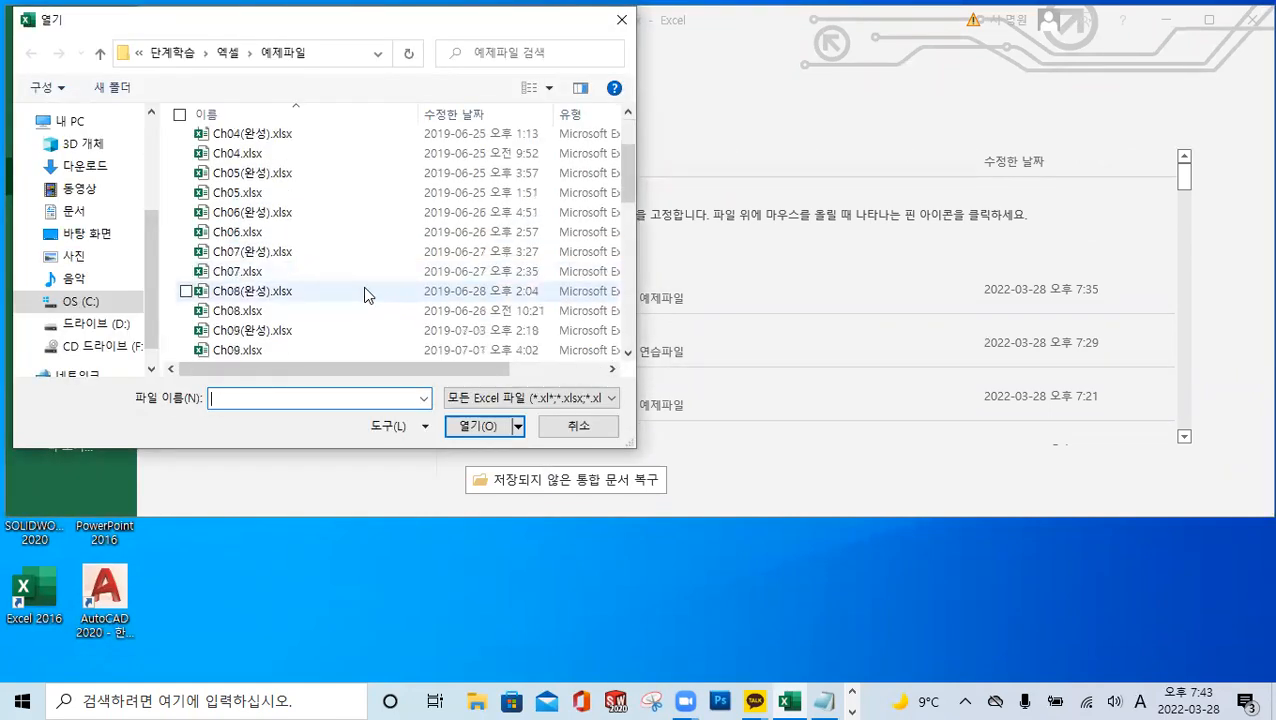
scroll(333, 279, "down", 5)
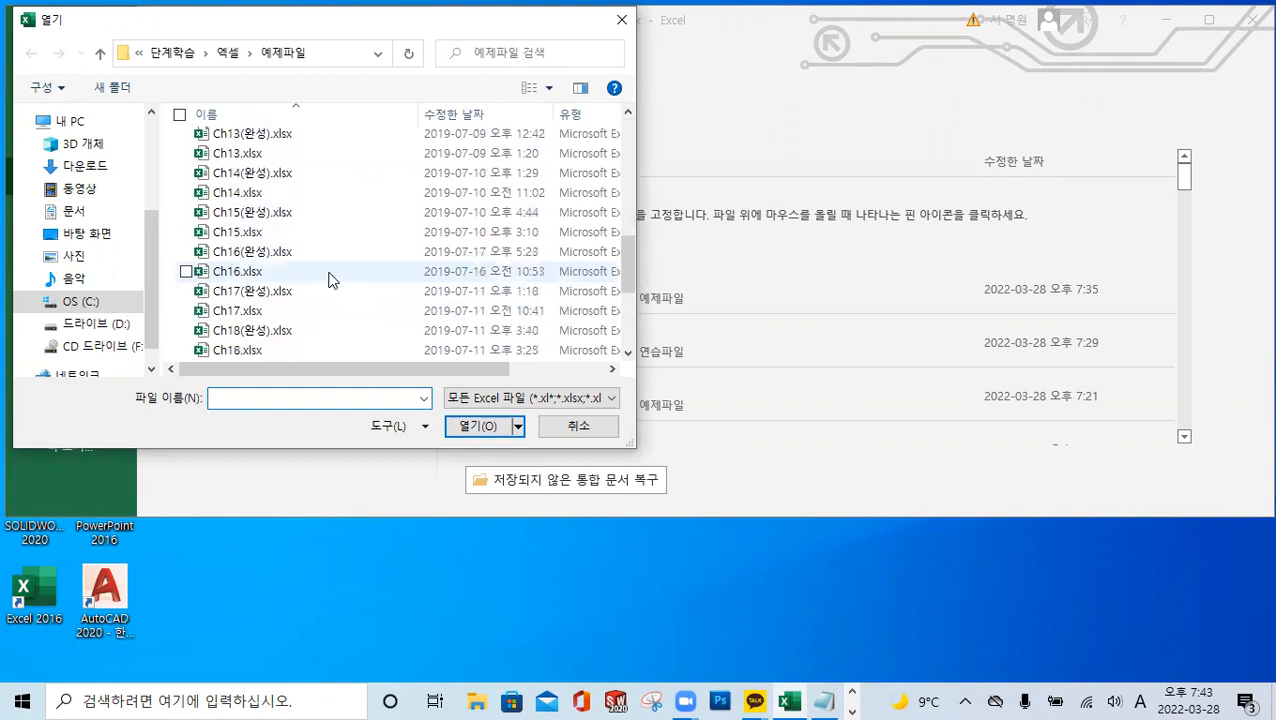
left_click(100, 53)
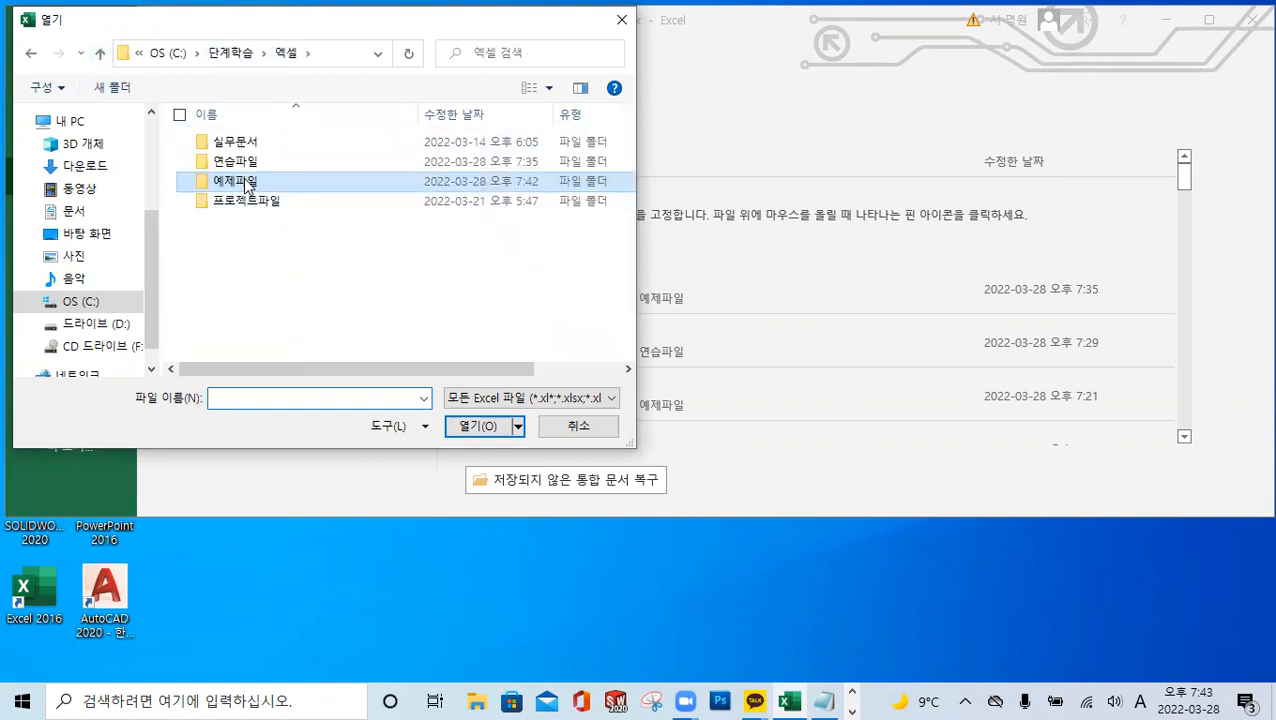
double_click(248, 186)
scroll(285, 300, "down", 3)
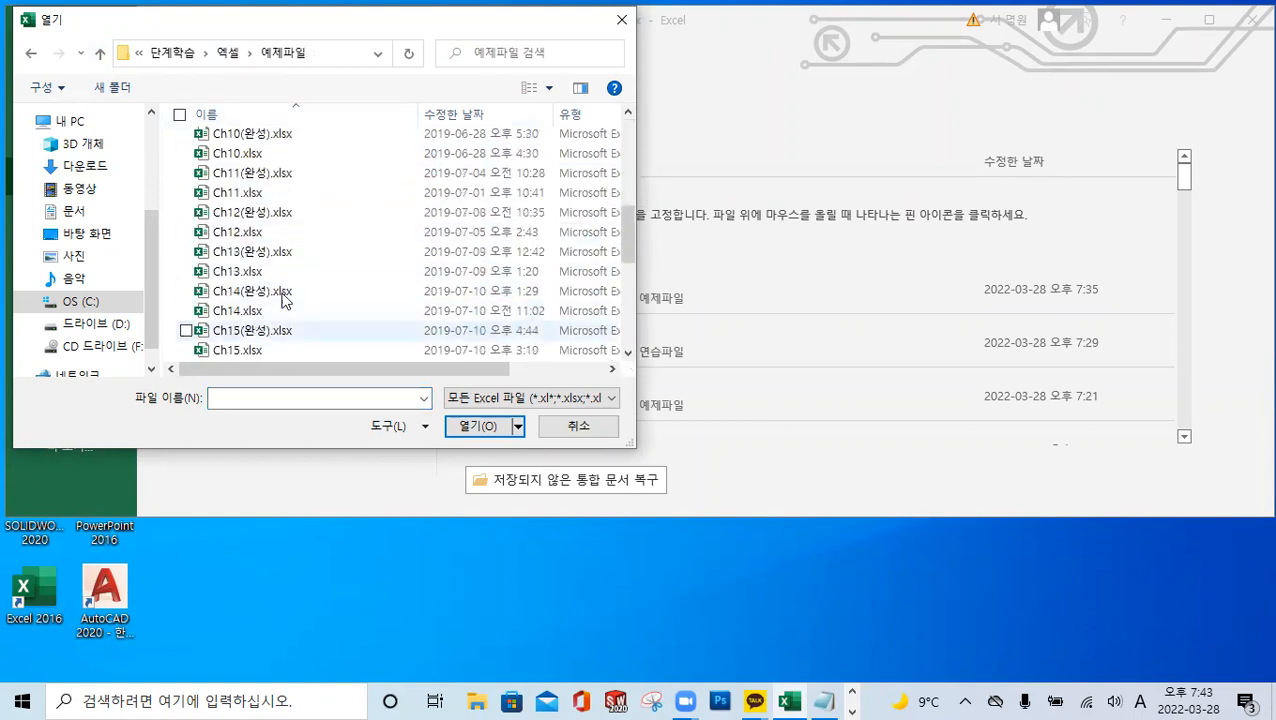
scroll(283, 300, "down", 3)
double_click(250, 251)
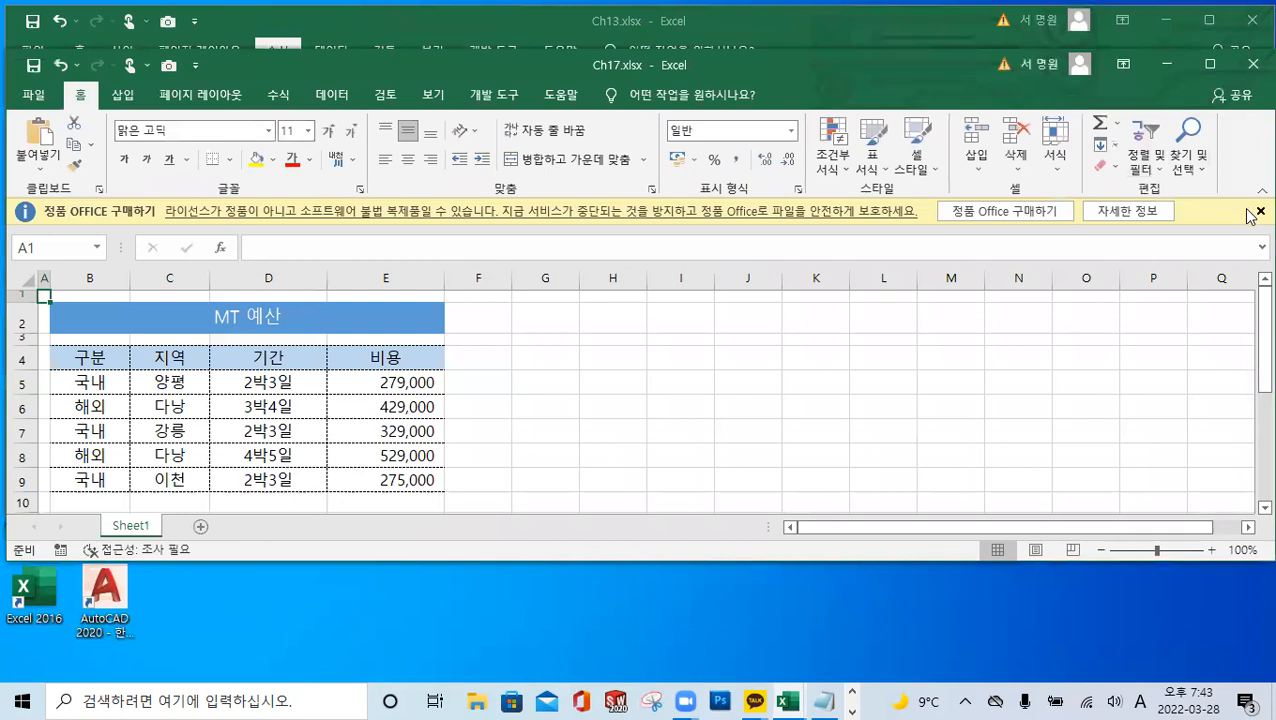
left_click(1258, 211)
Set the sheet zoom to 130% and enlarge the Ch17.xlsx window so the whole MT 예산 table shows
scroll(472, 342, "down", 1)
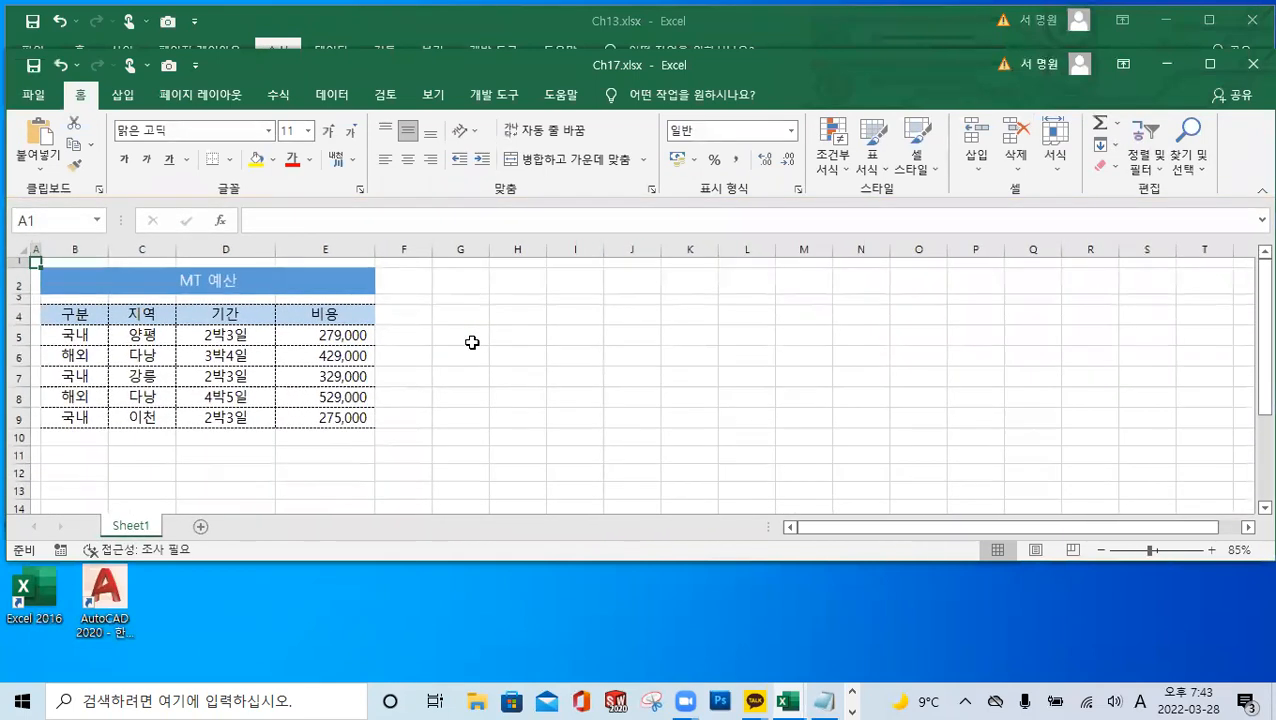
scroll(472, 342, "up", 2)
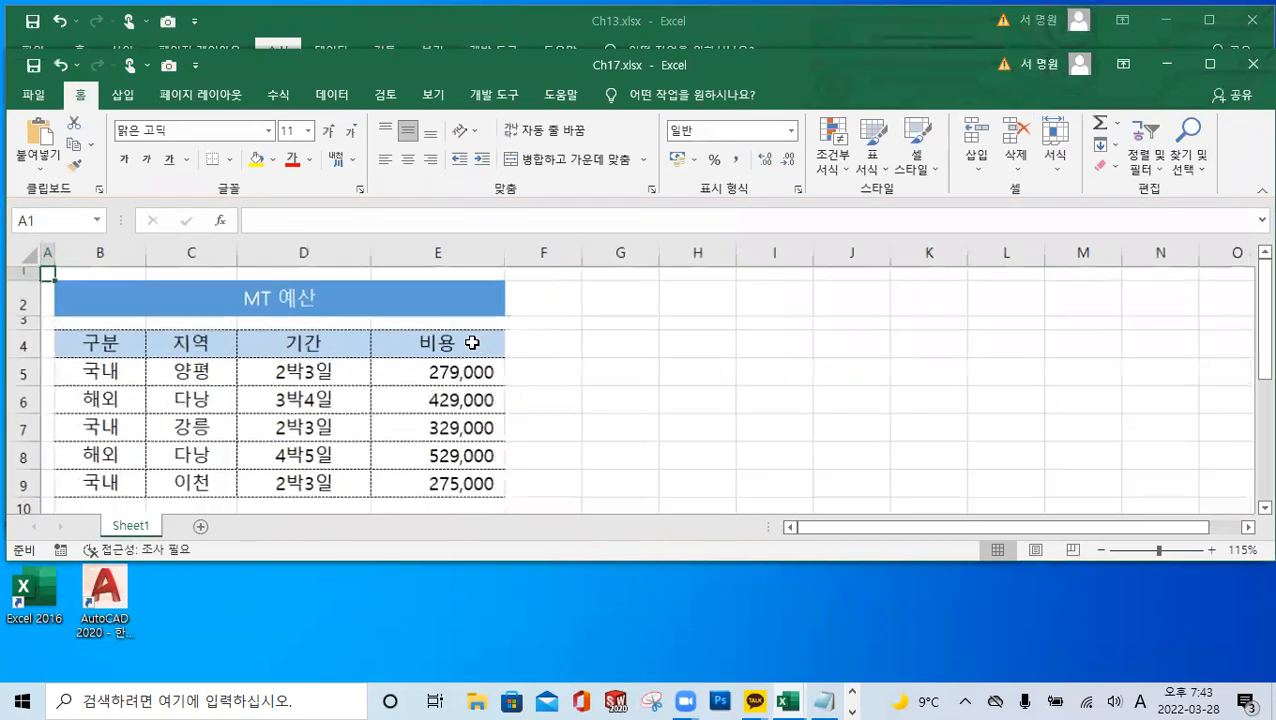
double_click(638, 564)
scroll(757, 445, "up", 1)
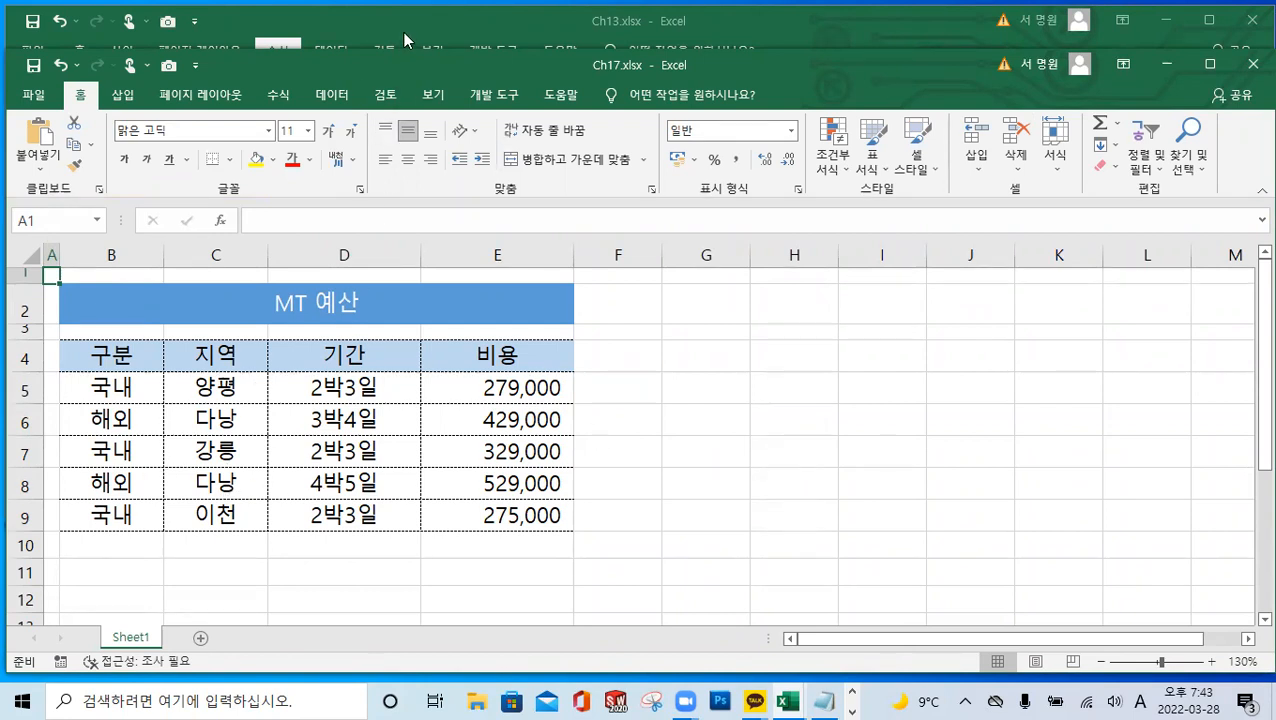
left_click_drag(404, 45, 404, 26)
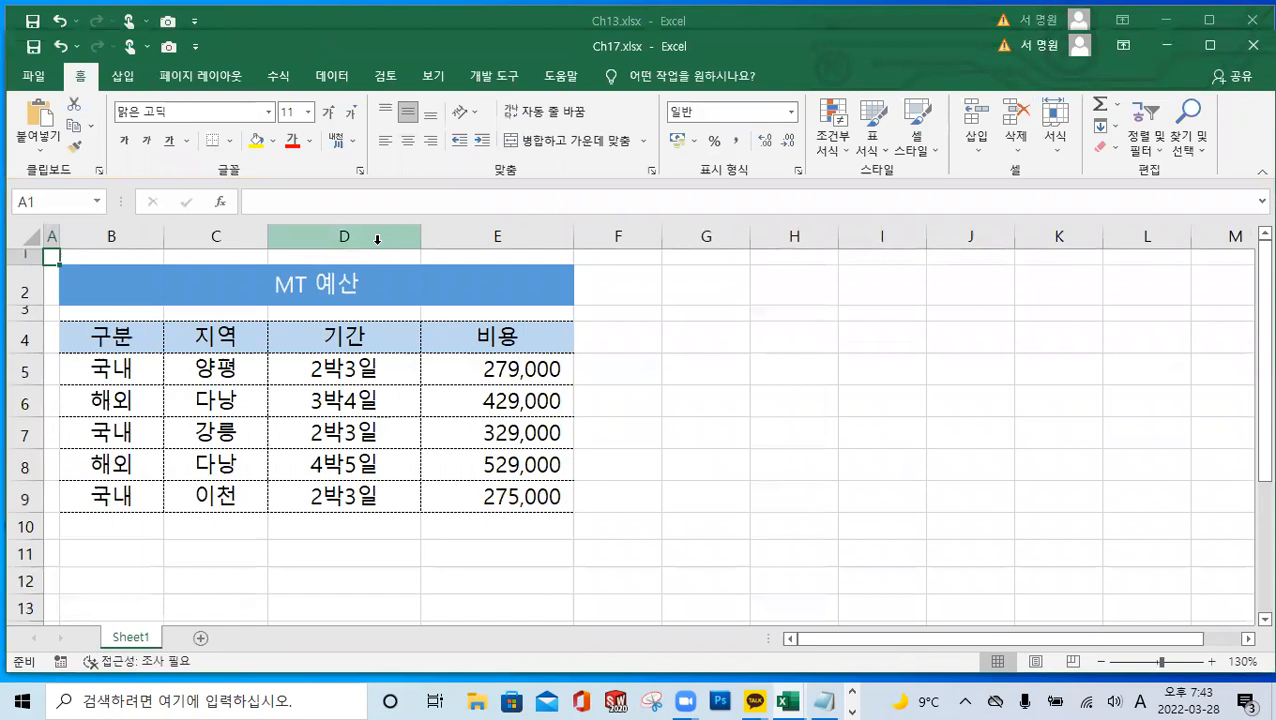
Select the header row B4:E4, then the data rows B5:E9, and finally the whole MT 예산 table B4:E9
left_click_drag(122, 336, 450, 336)
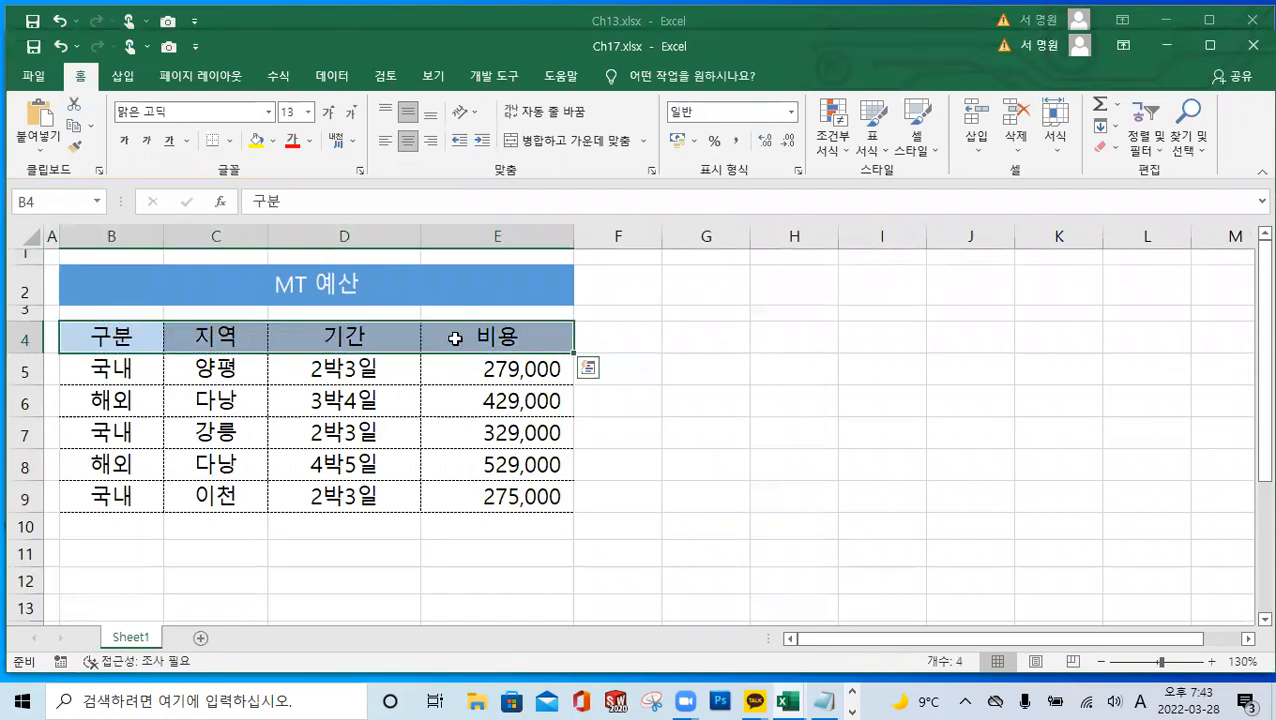
left_click_drag(130, 368, 489, 492)
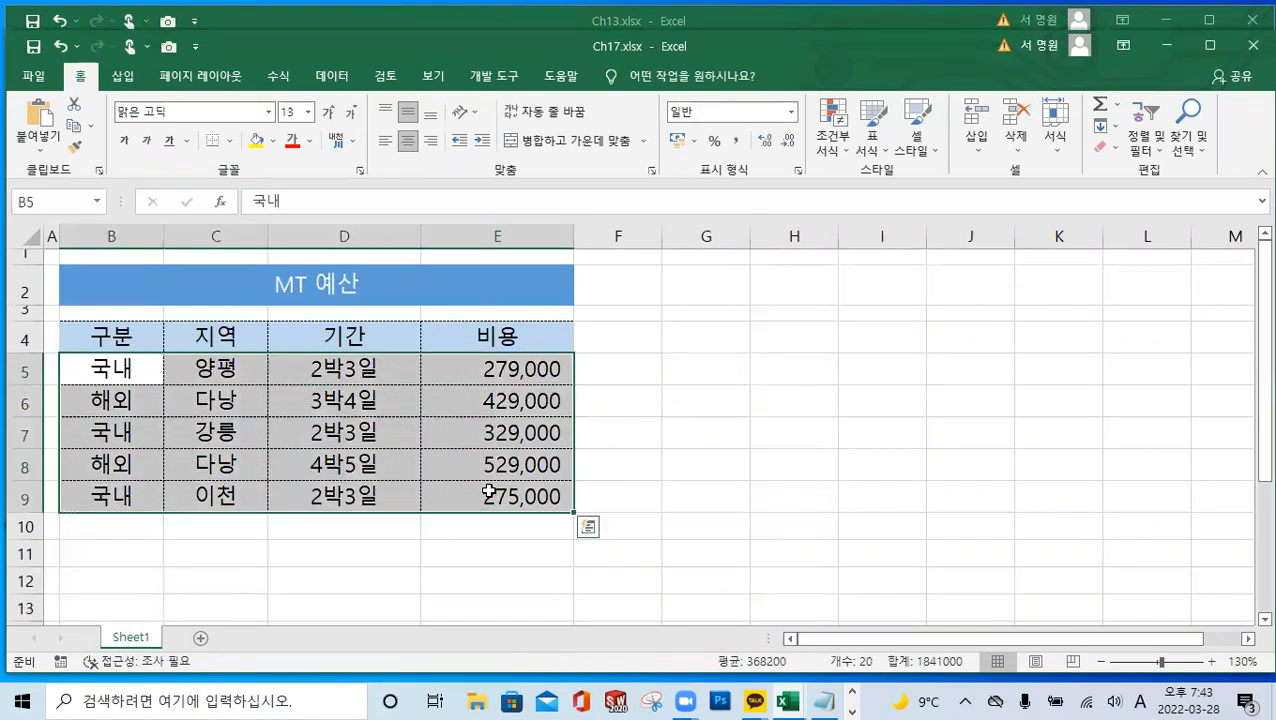
left_click_drag(127, 340, 478, 492)
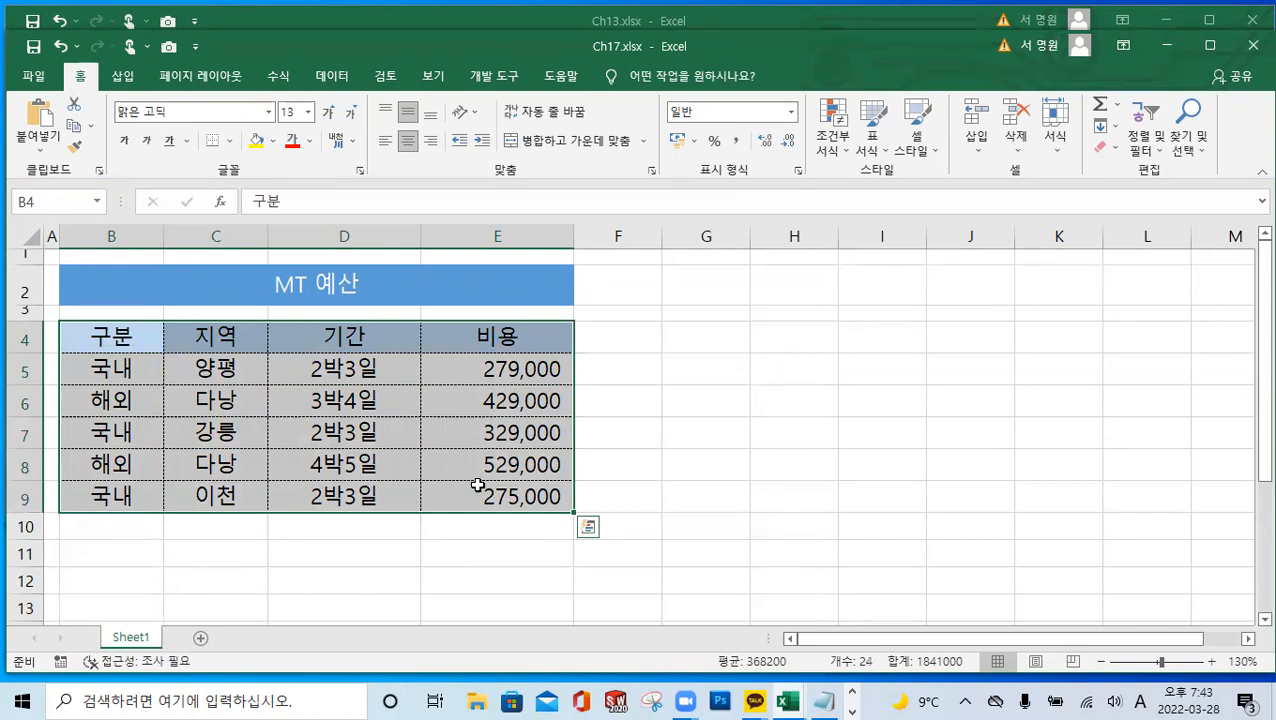
left_click(333, 77)
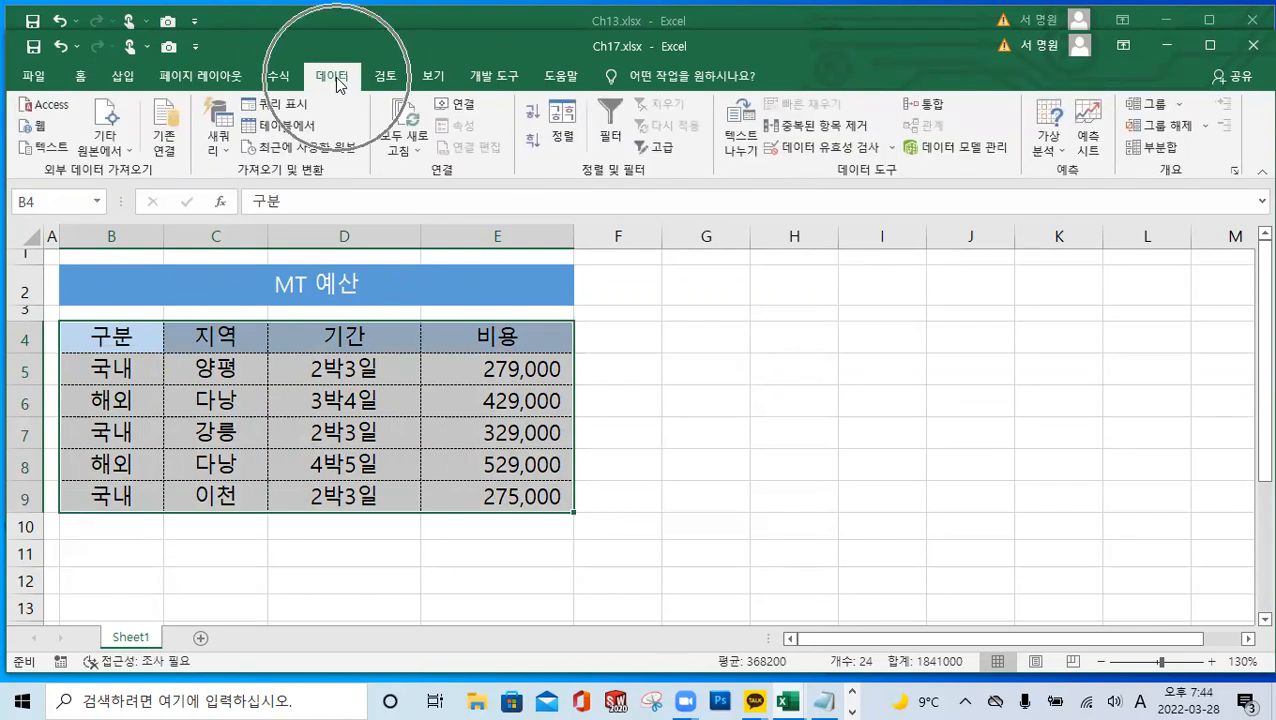
key("ctrl+q")
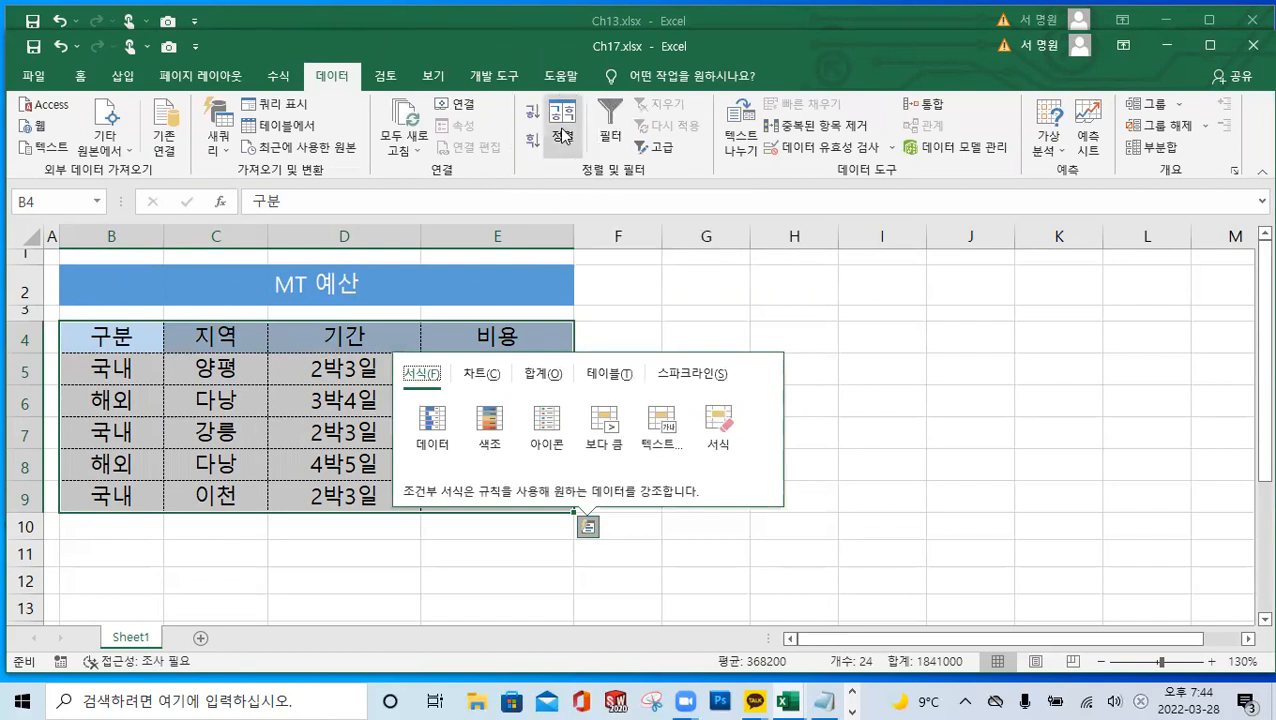
left_click(565, 135)
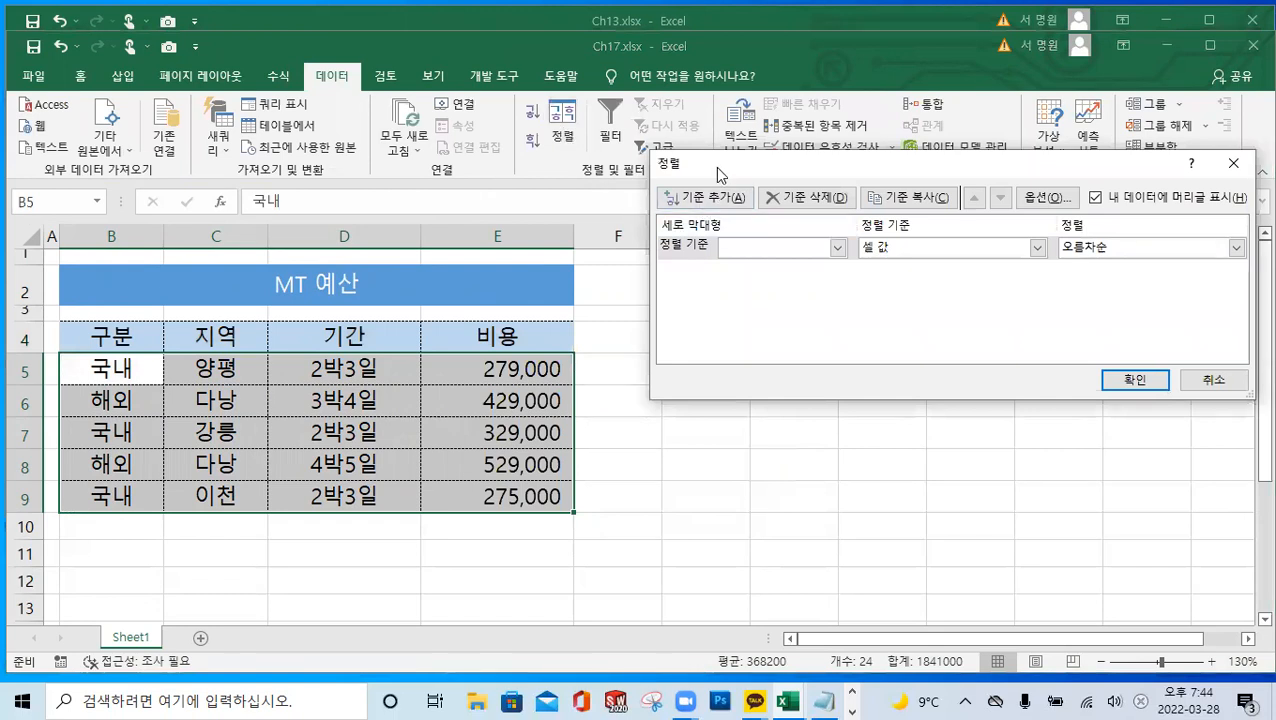
left_click_drag(715, 166, 669, 263)
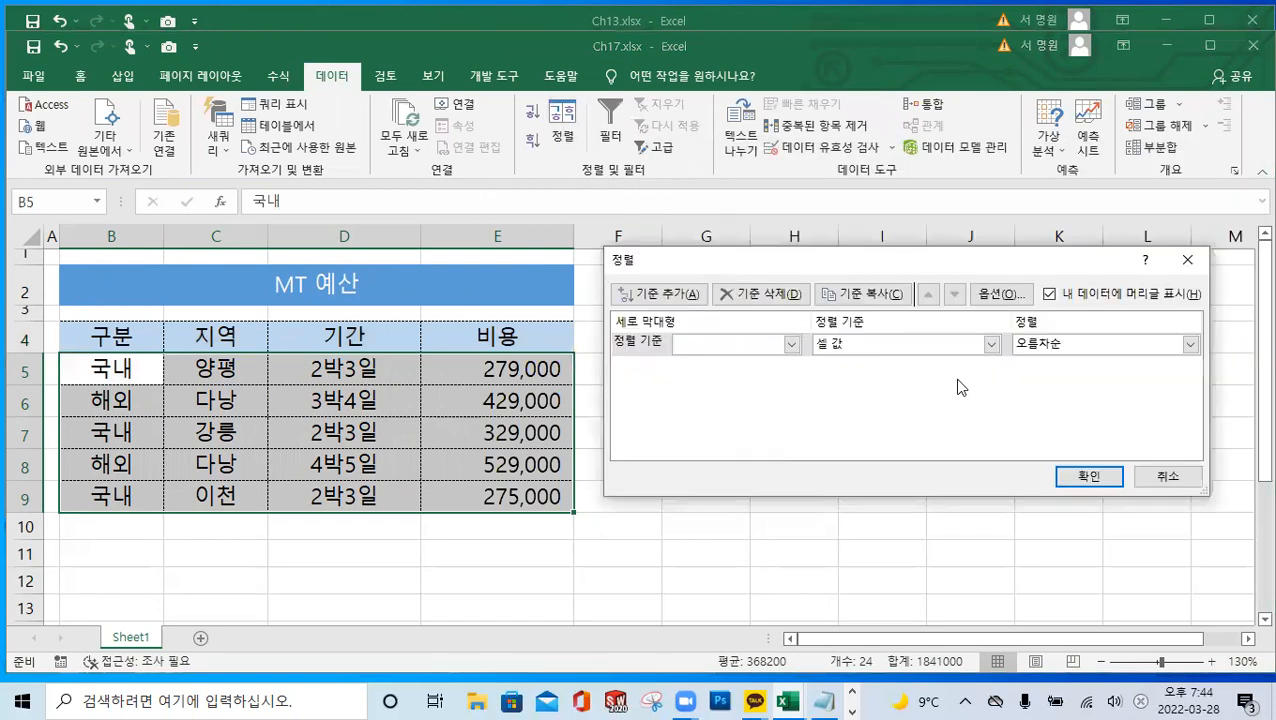
left_click(1168, 476)
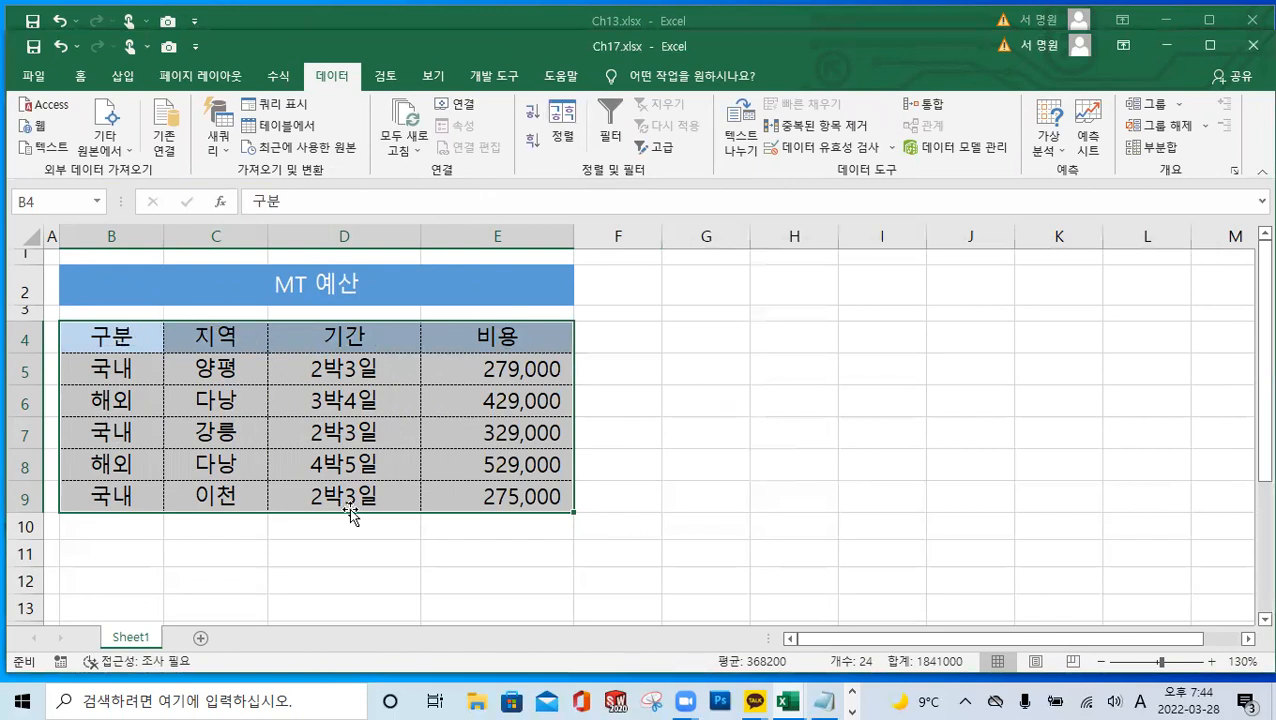
Open the Sort settings for the MT 예산 table with headers recognised and choose 지역 as the sort column
left_click(565, 133)
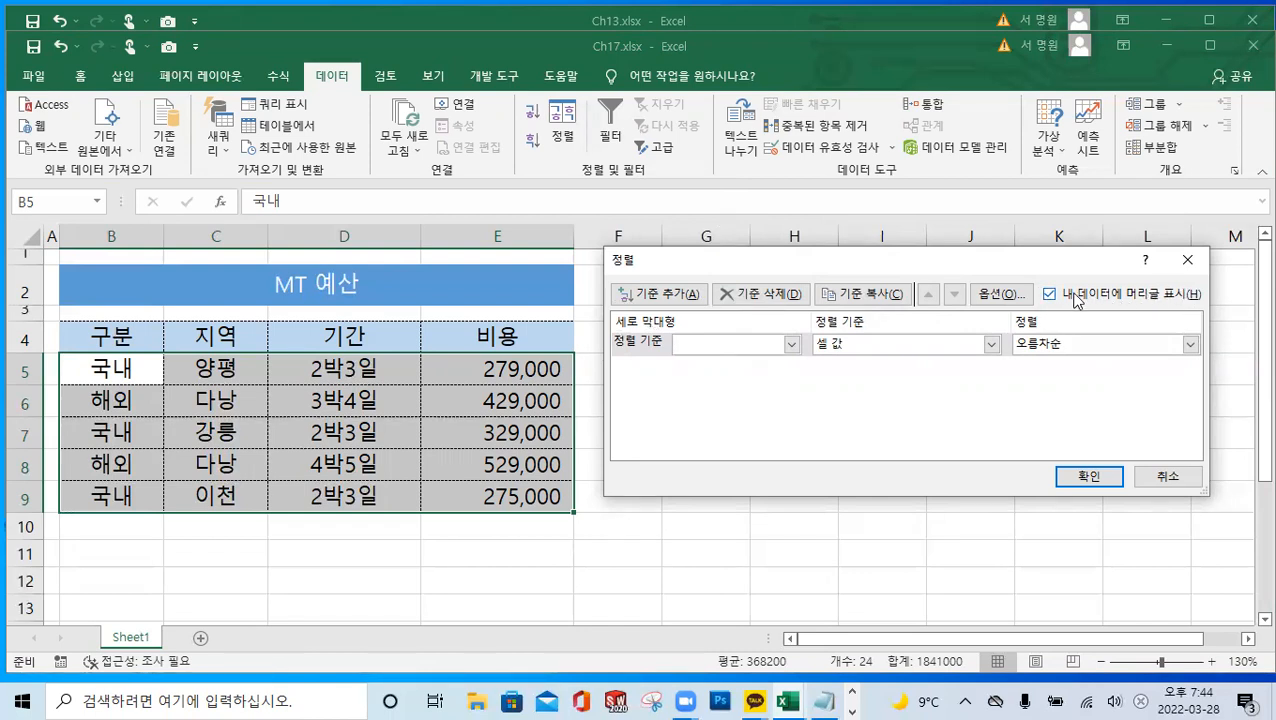
left_click(620, 350)
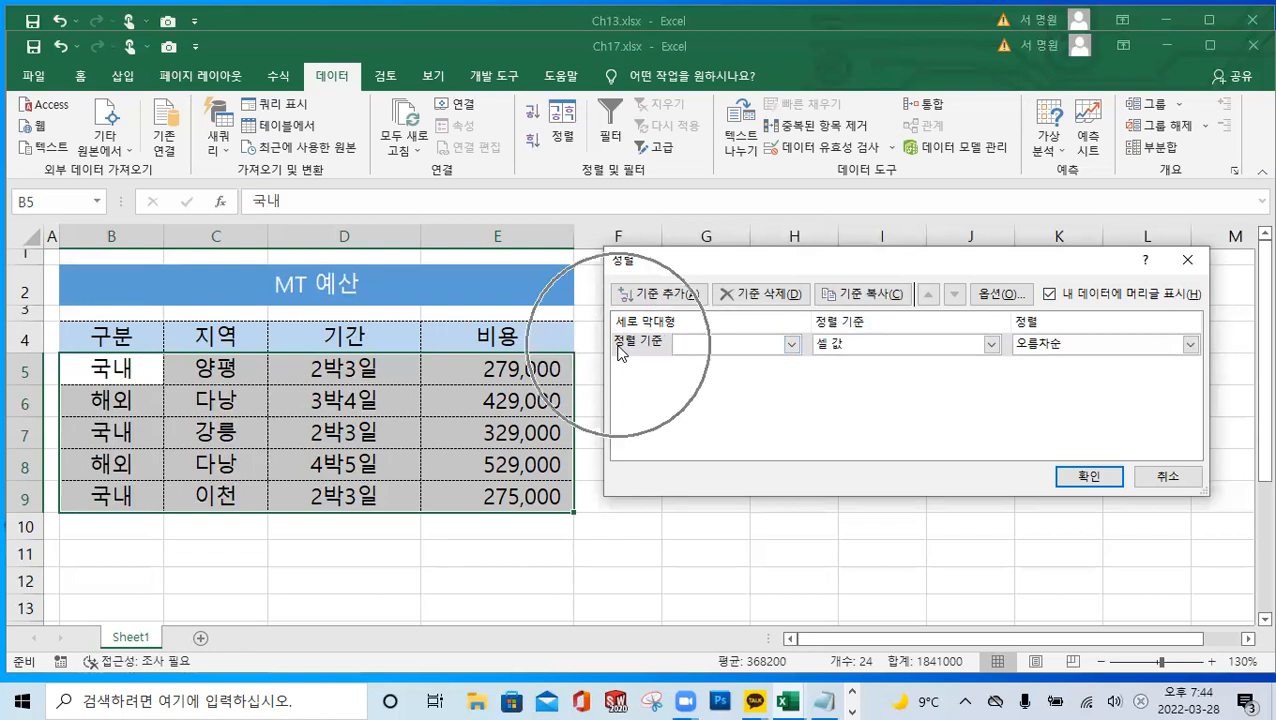
left_click(1053, 300)
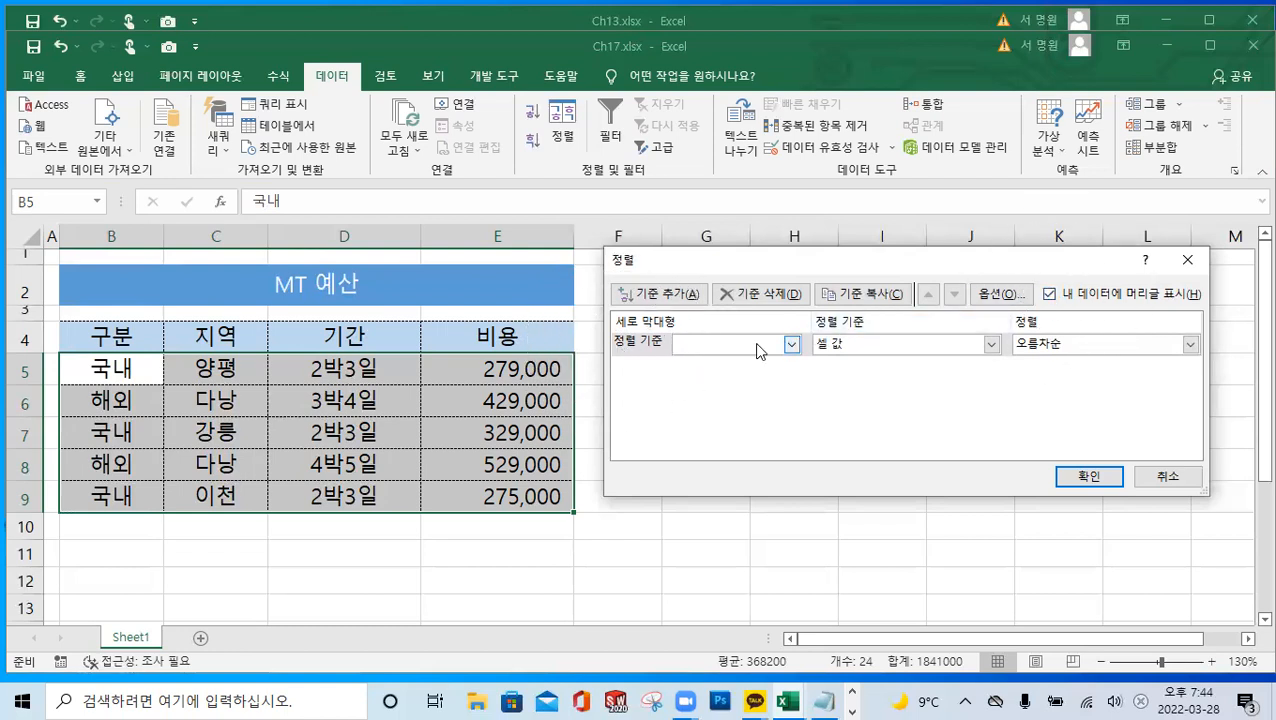
left_click(792, 344)
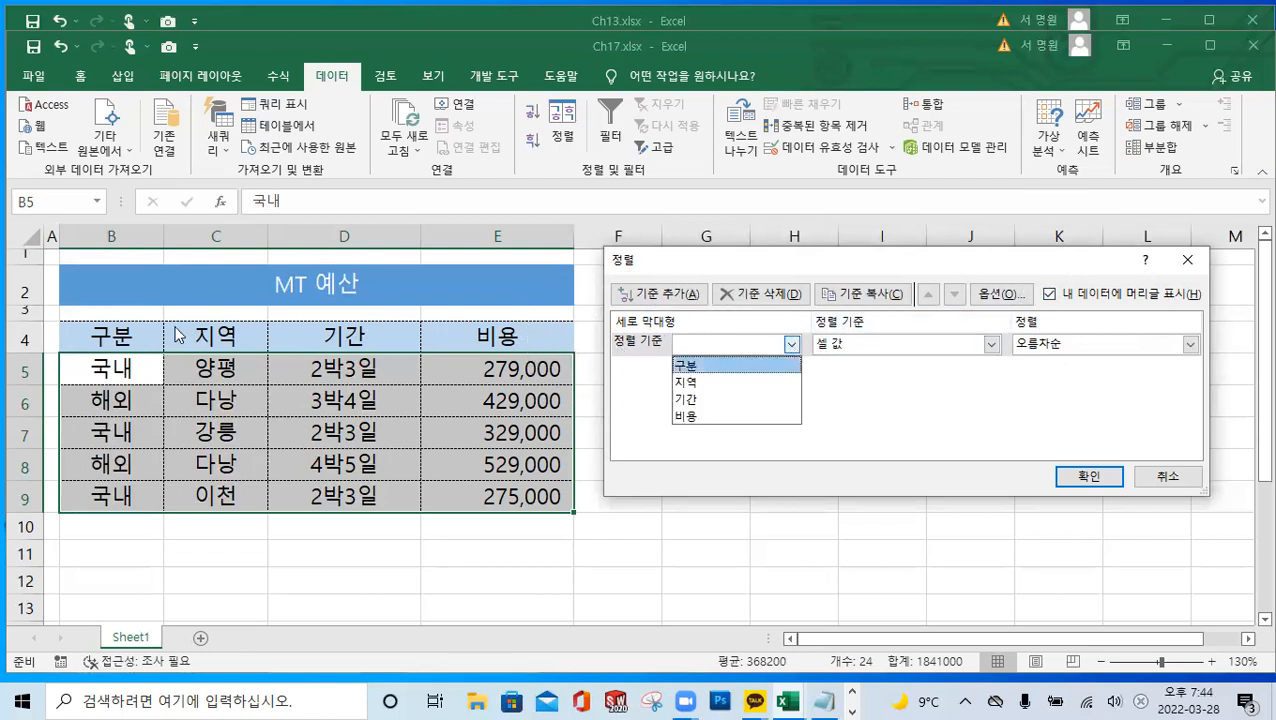
left_click(701, 382)
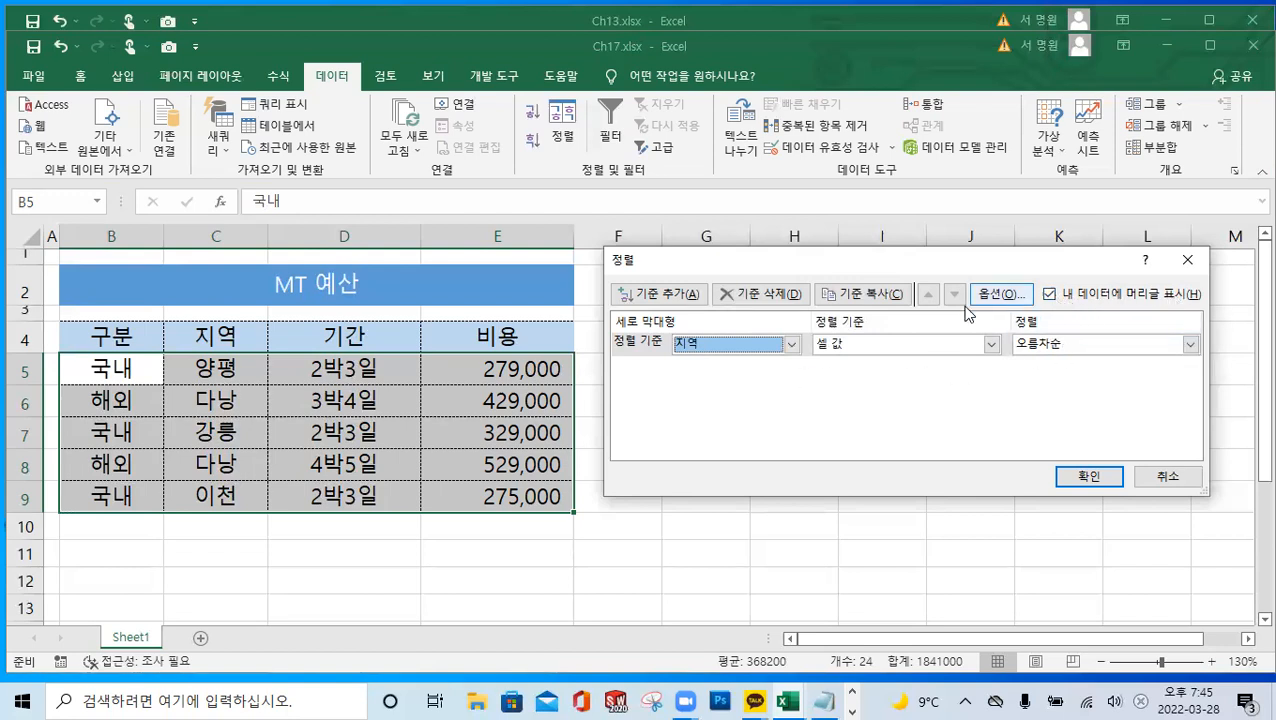
Turn off the data-has-headers option, display the sort column choices by column letter, and turn the option back on
left_click(1049, 294)
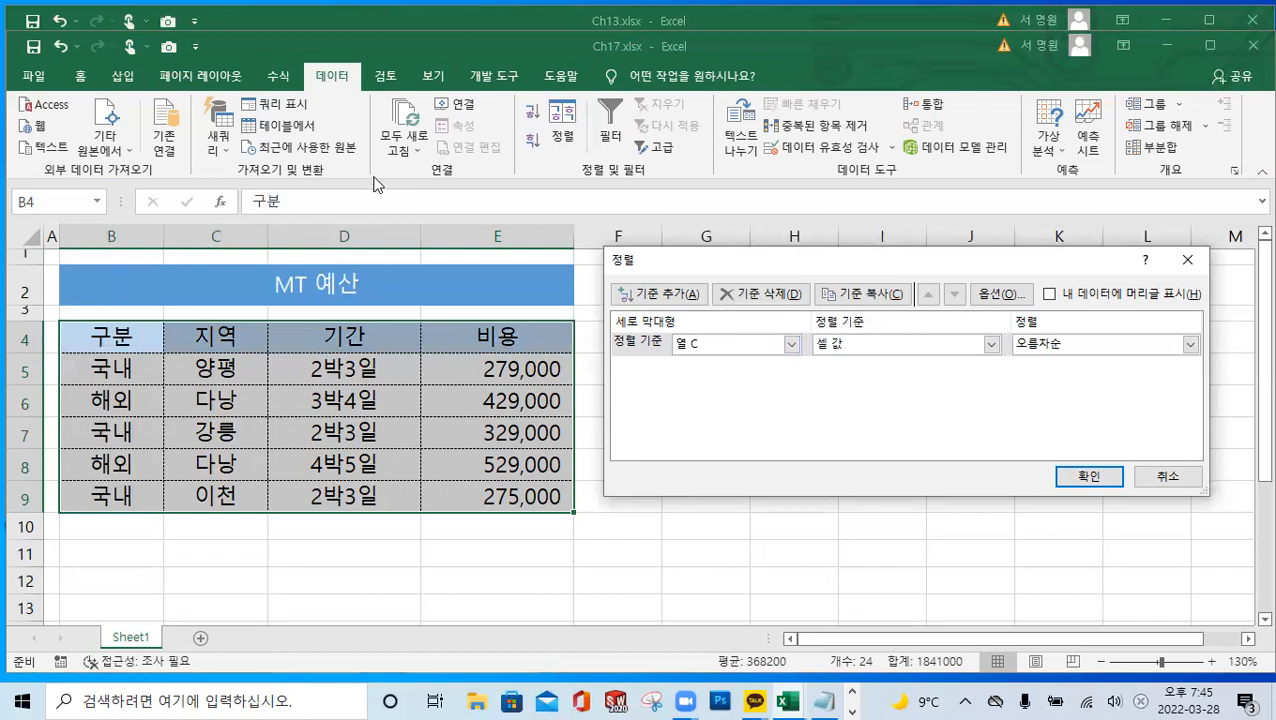
left_click(791, 344)
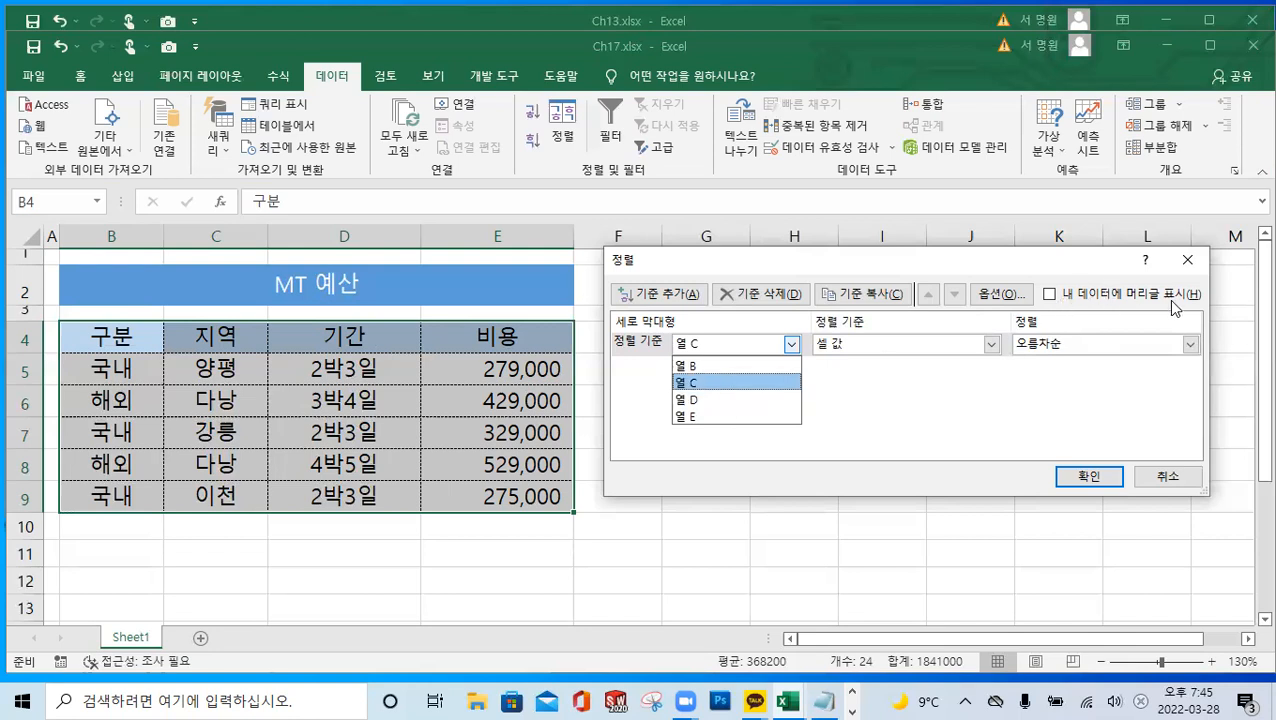
left_click(1051, 296)
left_click(1051, 296)
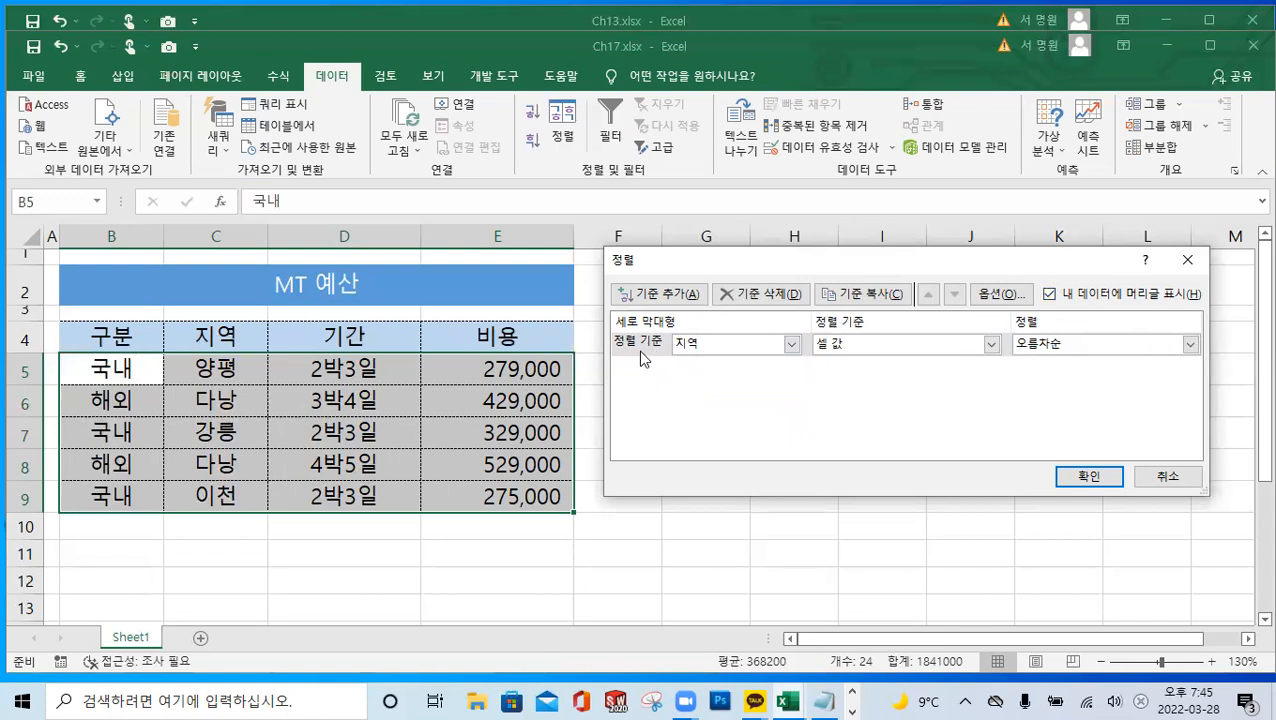
Sort the table by 지역 cell values in ascending order (오름차순)
left_click(794, 346)
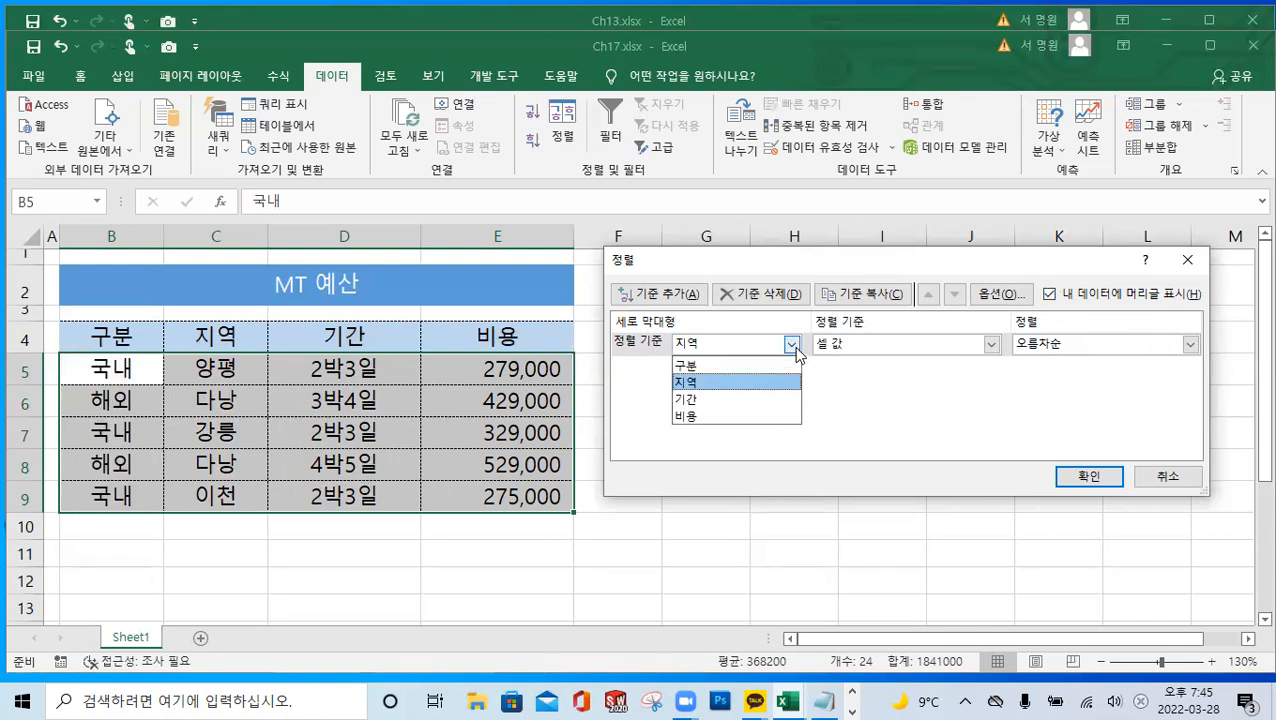
left_click(686, 379)
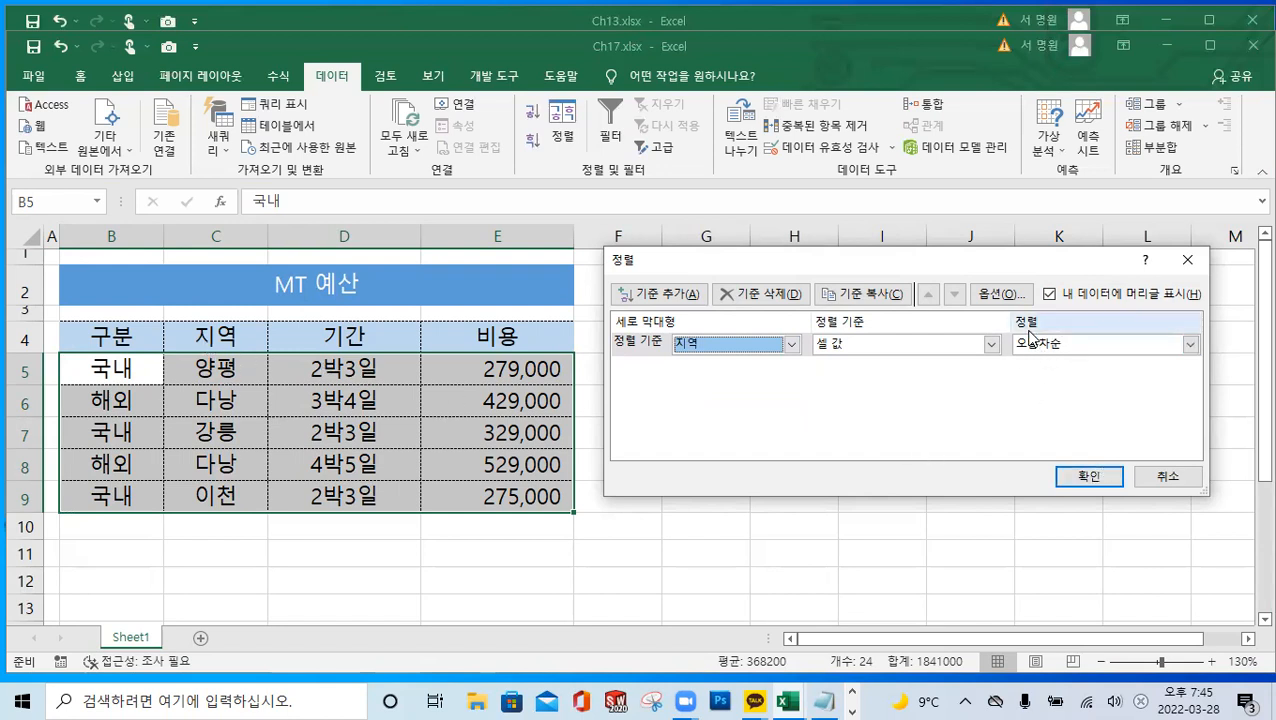
left_click(1090, 478)
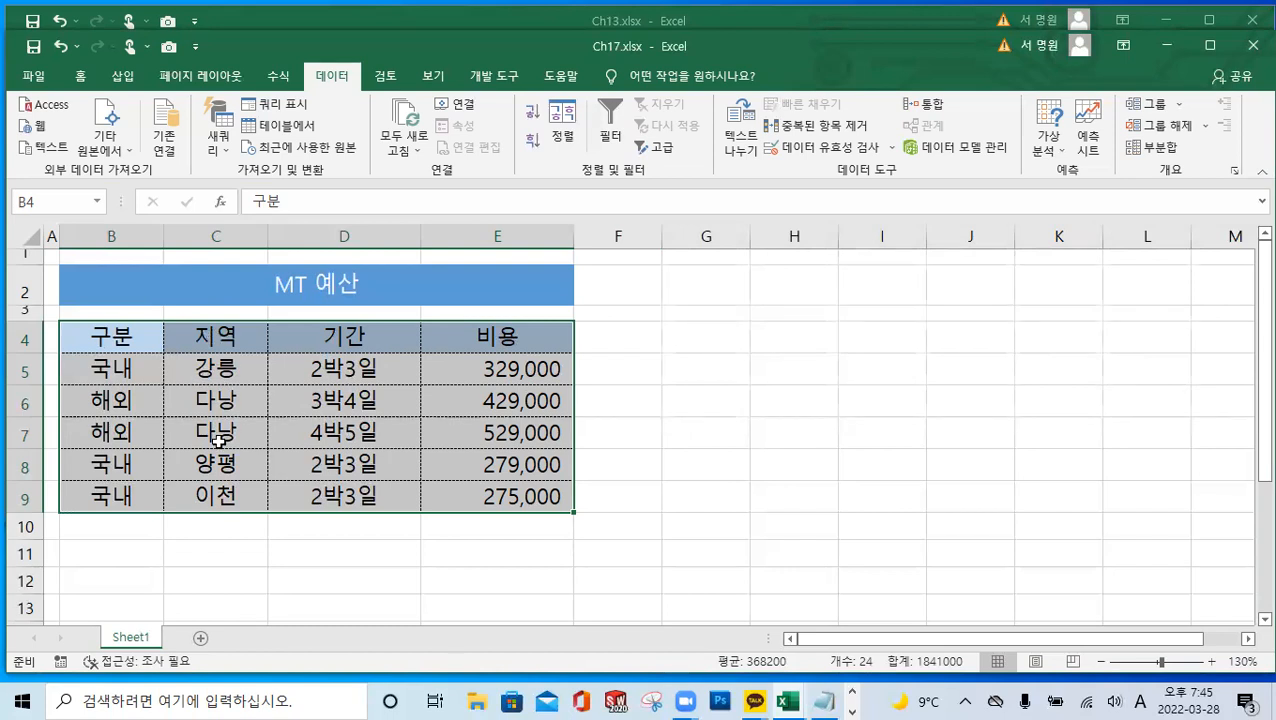
Add a second sort level on 비용 in ascending order after 지역 and apply the sort
left_click(563, 122)
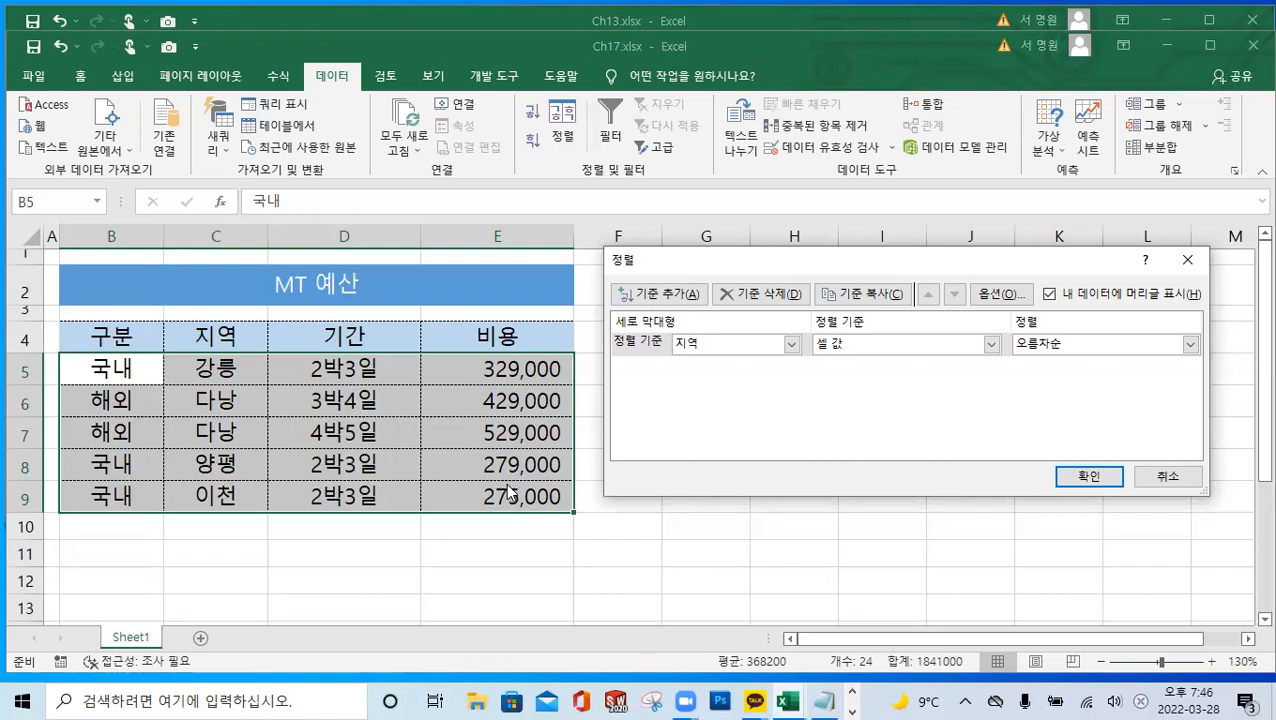
left_click(666, 296)
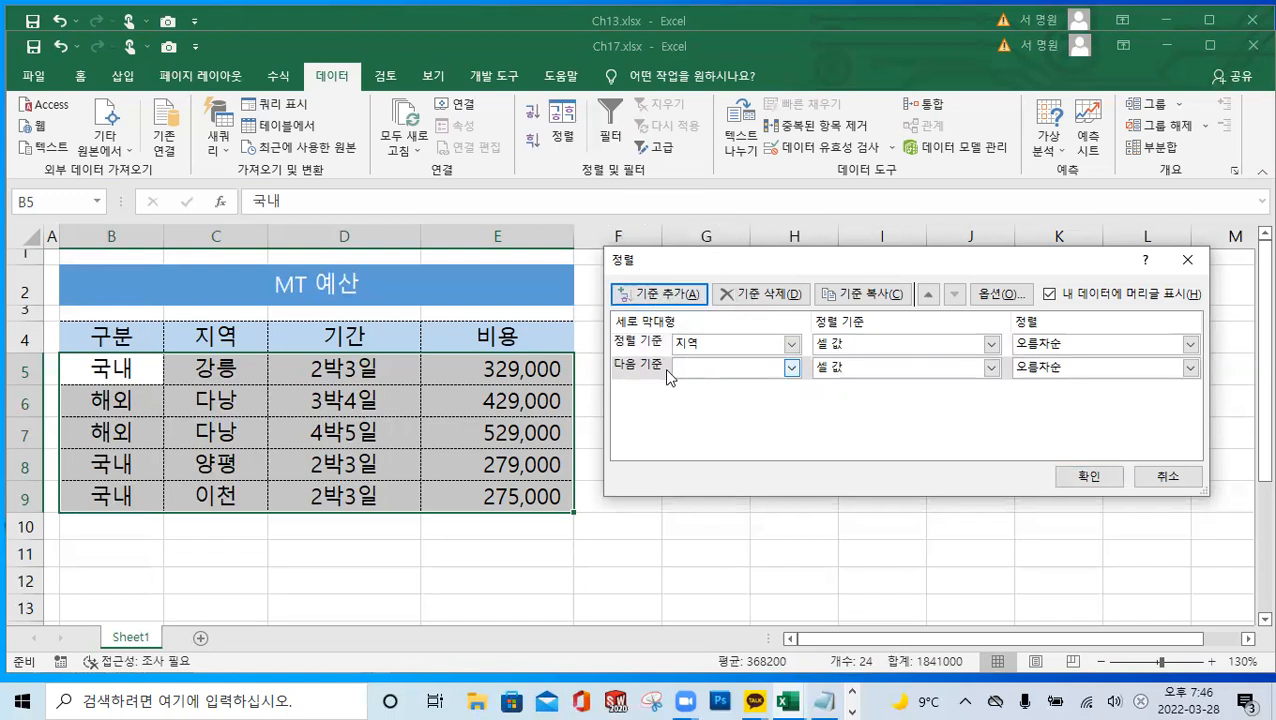
left_click(791, 368)
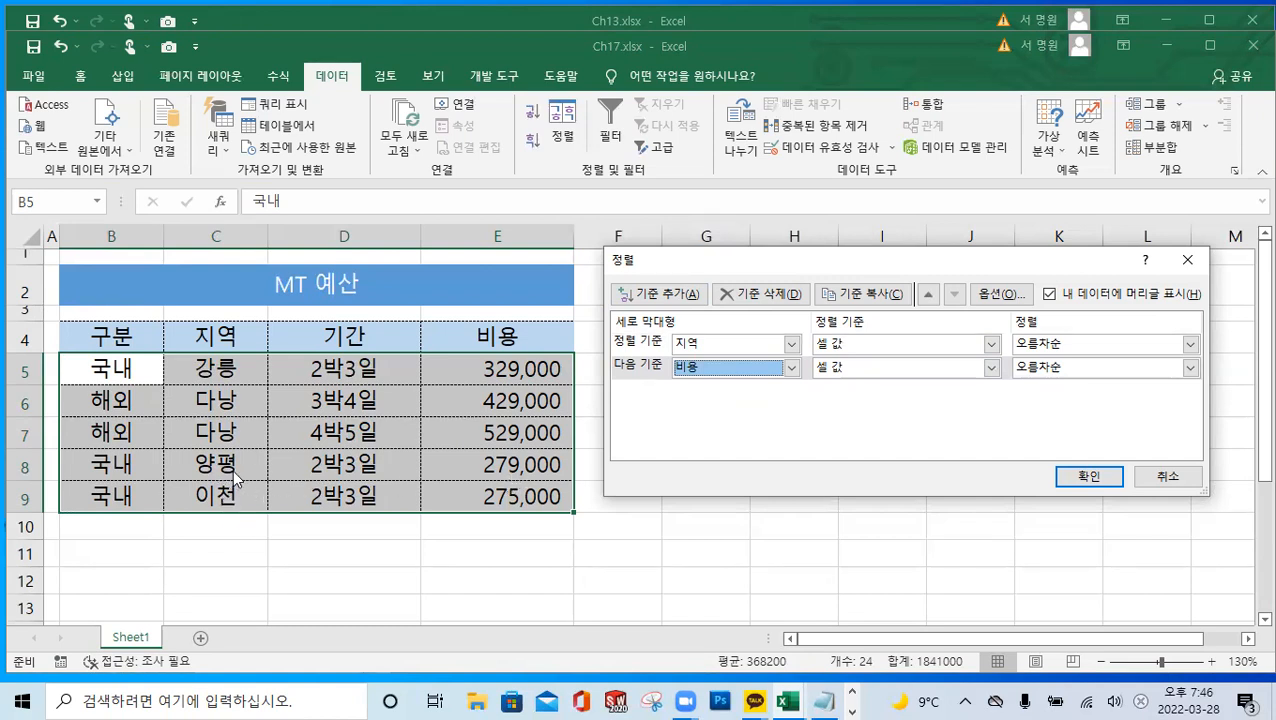
left_click(1088, 476)
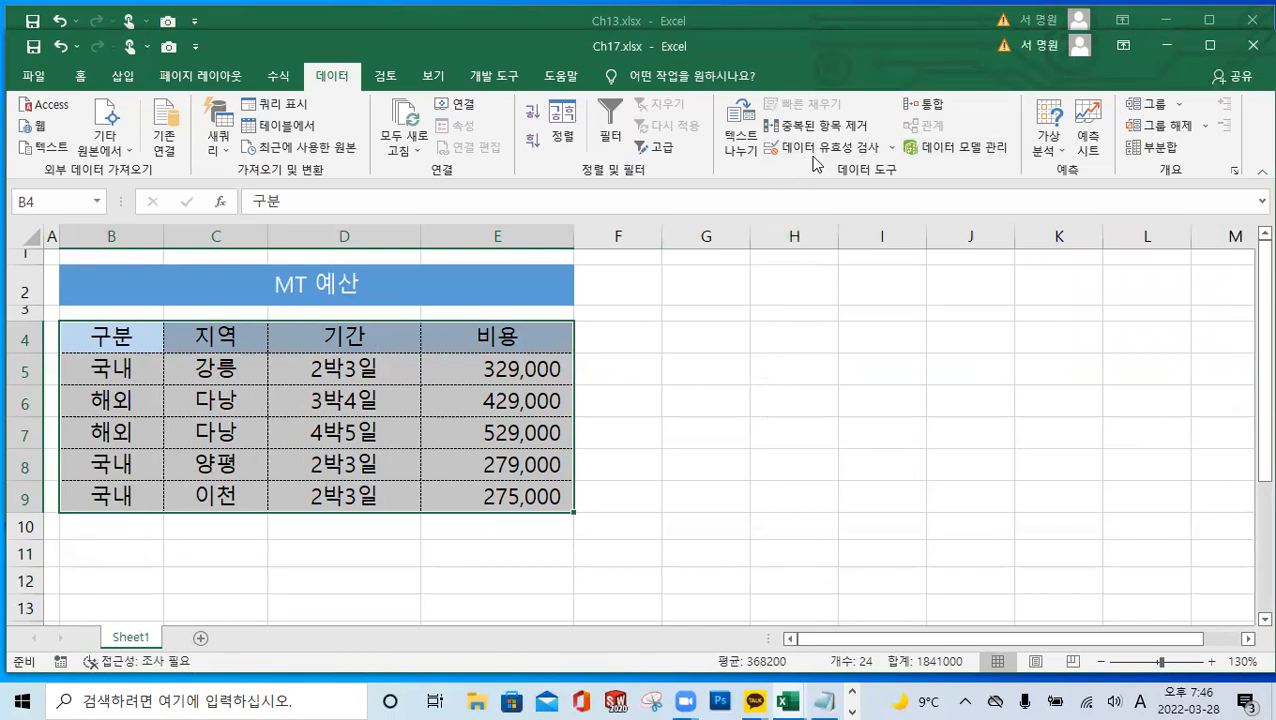
Reopen the sort settings, review the 지역 and 비용 levels, and reapply them
left_click(562, 135)
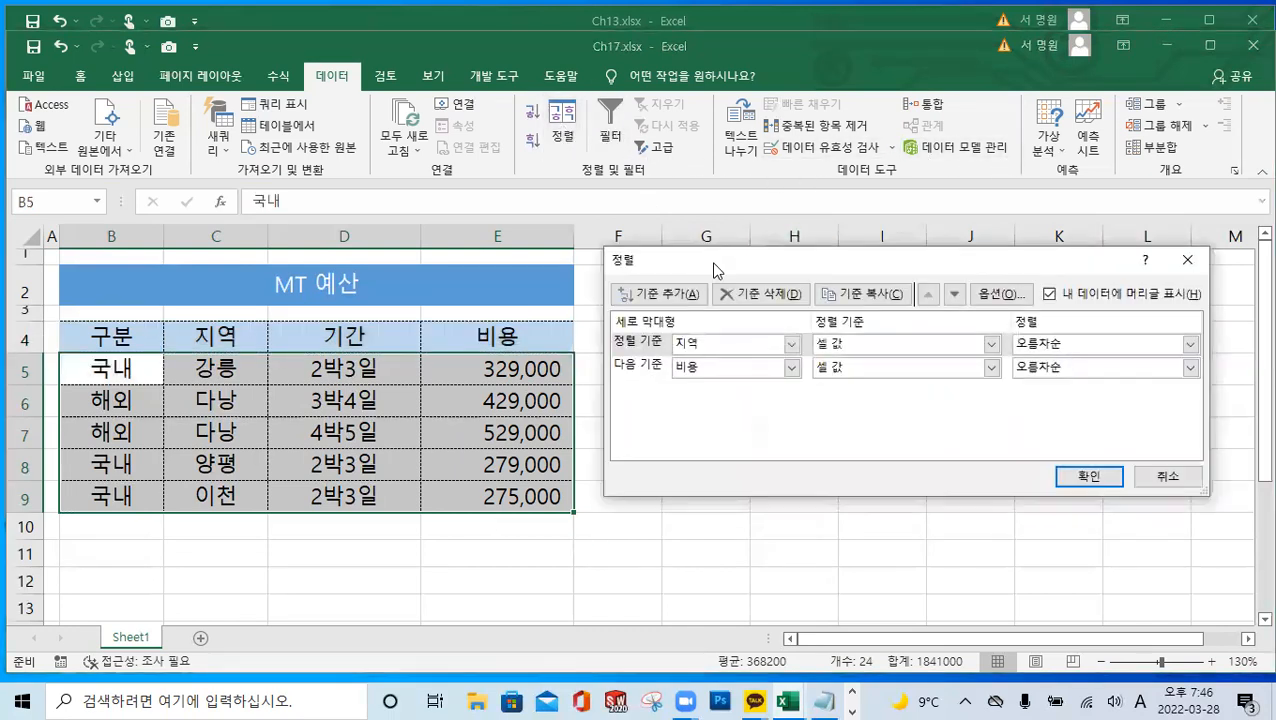
left_click(686, 369)
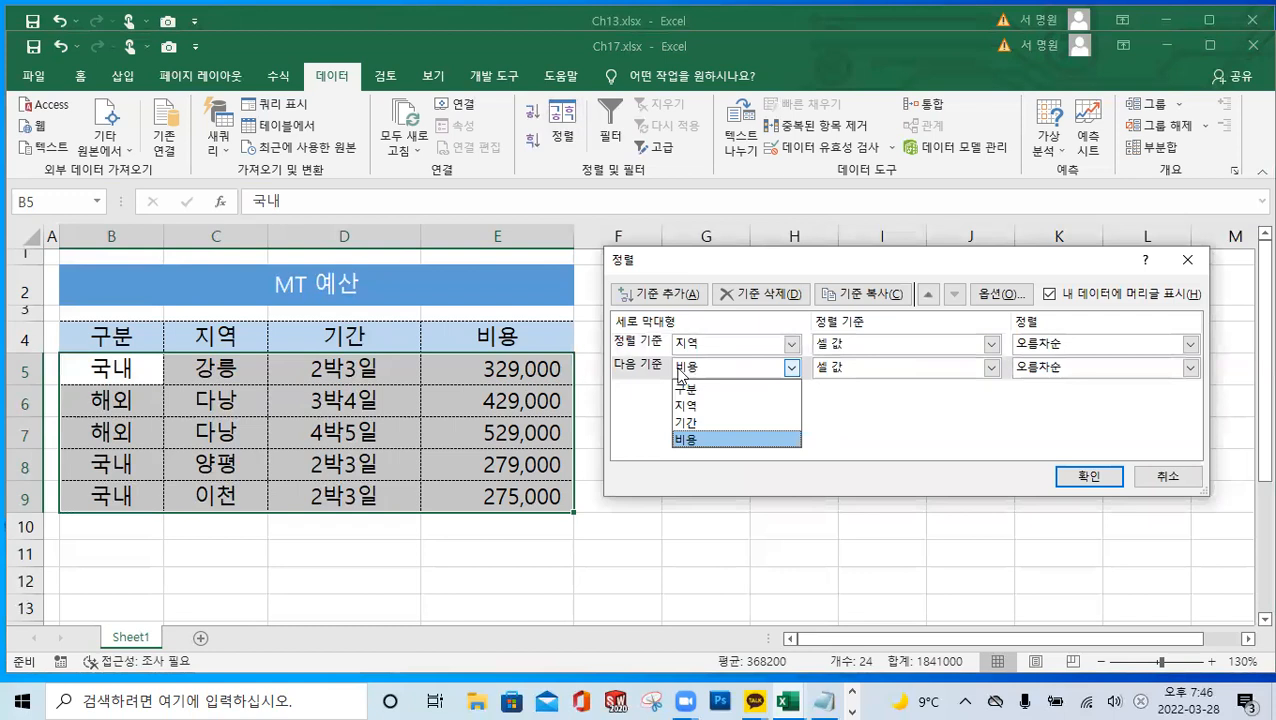
left_click(638, 373)
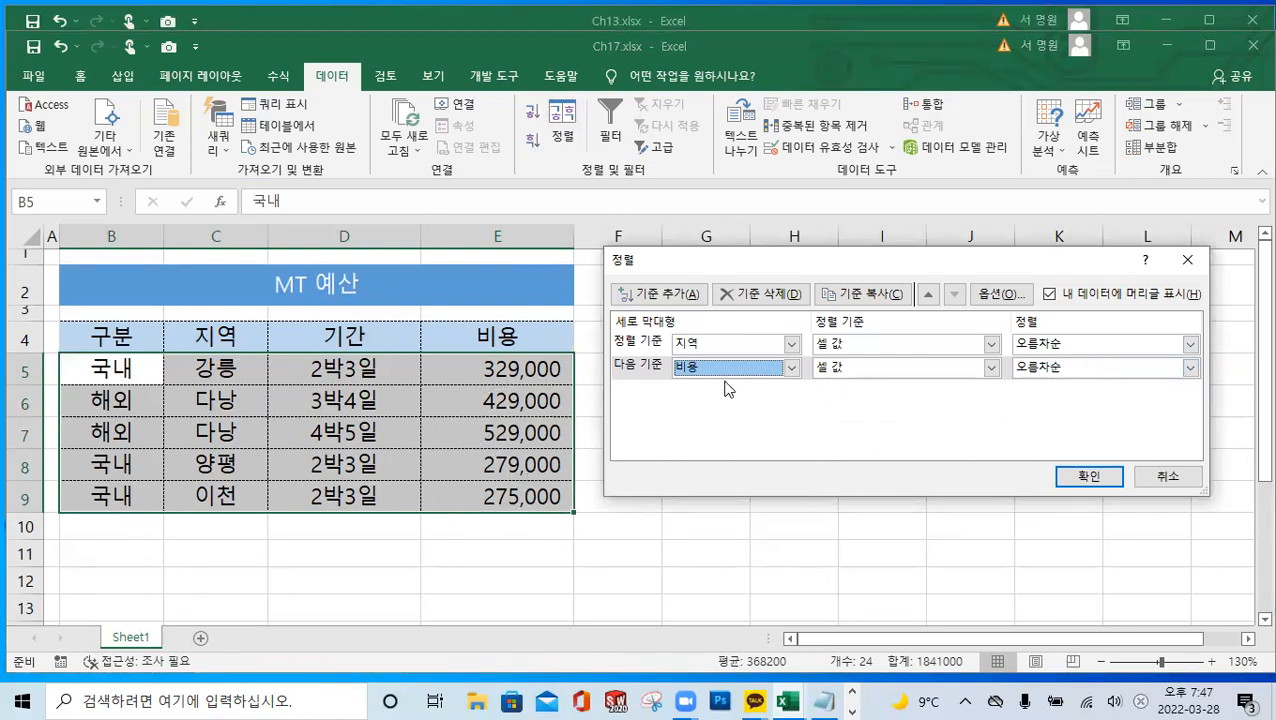
left_click(643, 343)
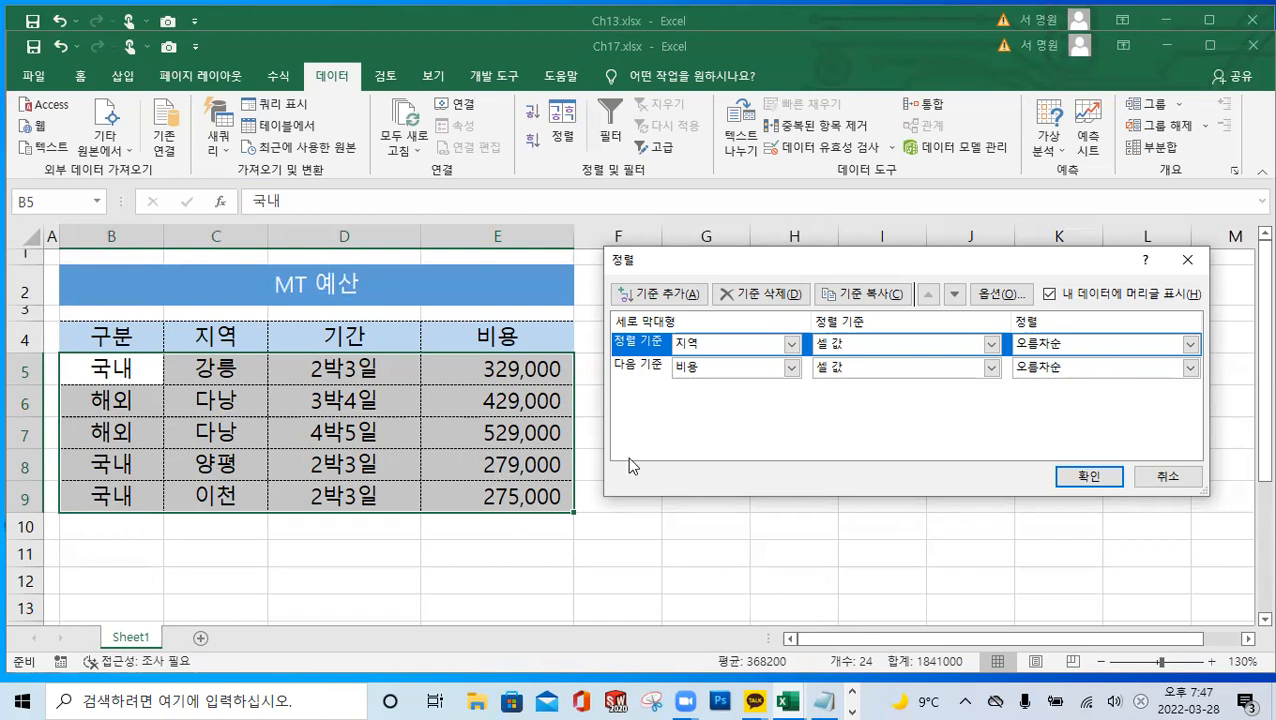
left_click(1088, 478)
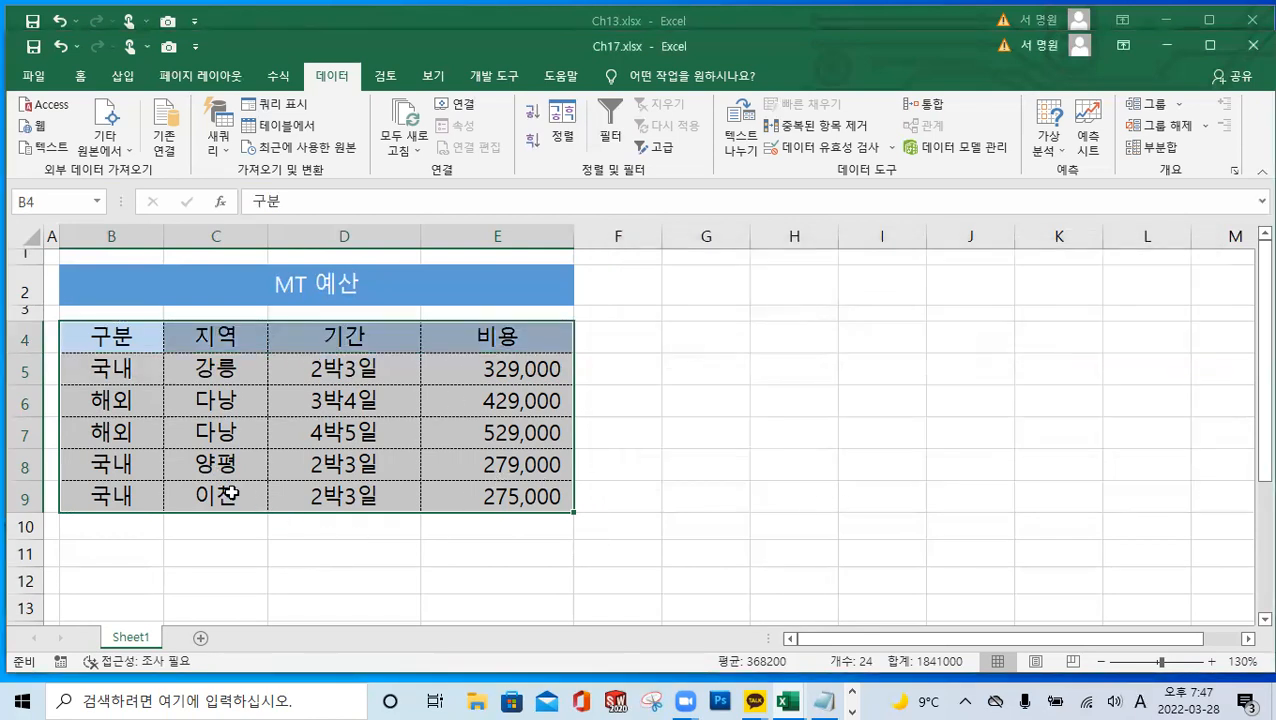
Replace the 지역 entry in cell C9 with 양평
left_click(239, 504)
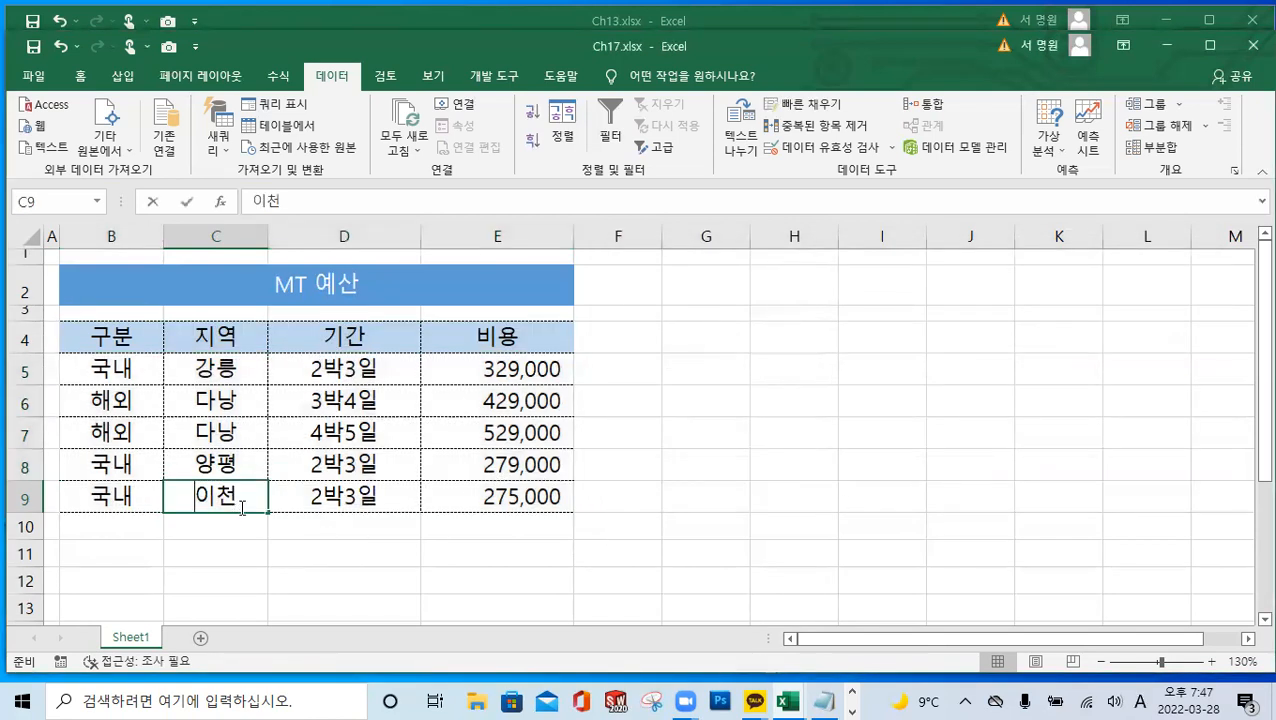
type("DID")
key("BackSpace")
key("BackSpace")
key("BackSpace")
key("Hangul")
type("양평")
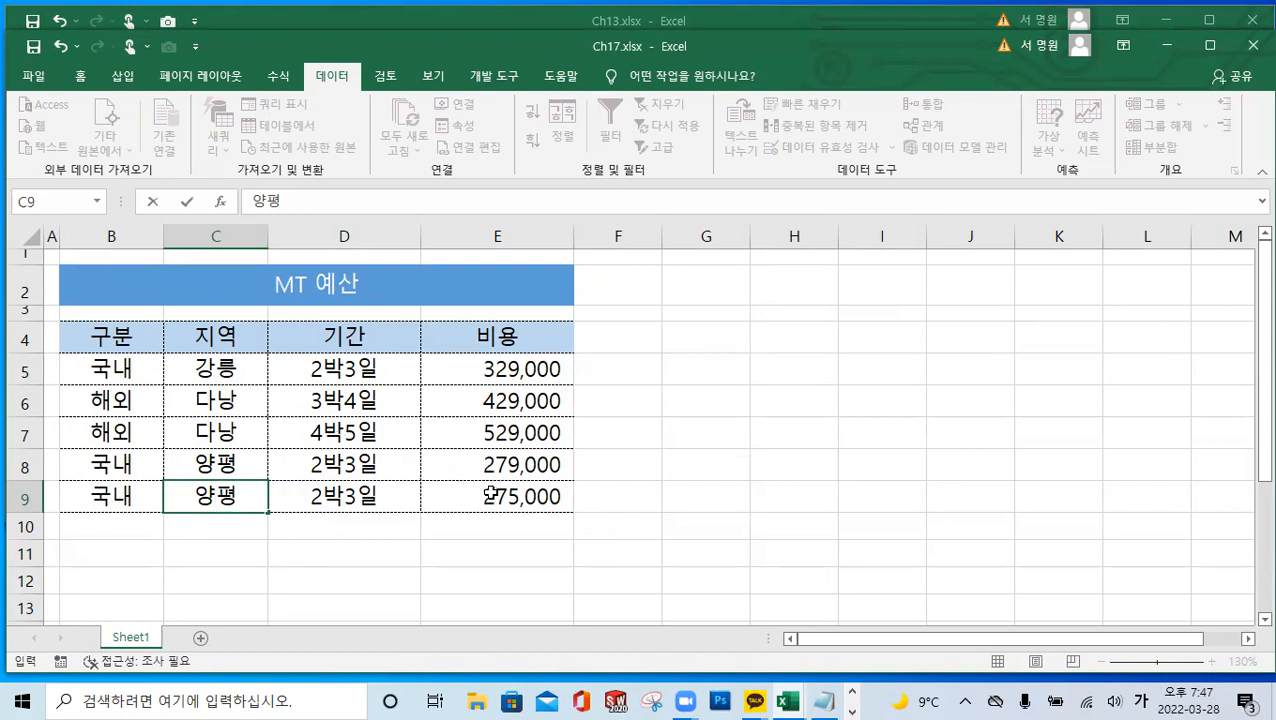
key("Return")
left_click(645, 500)
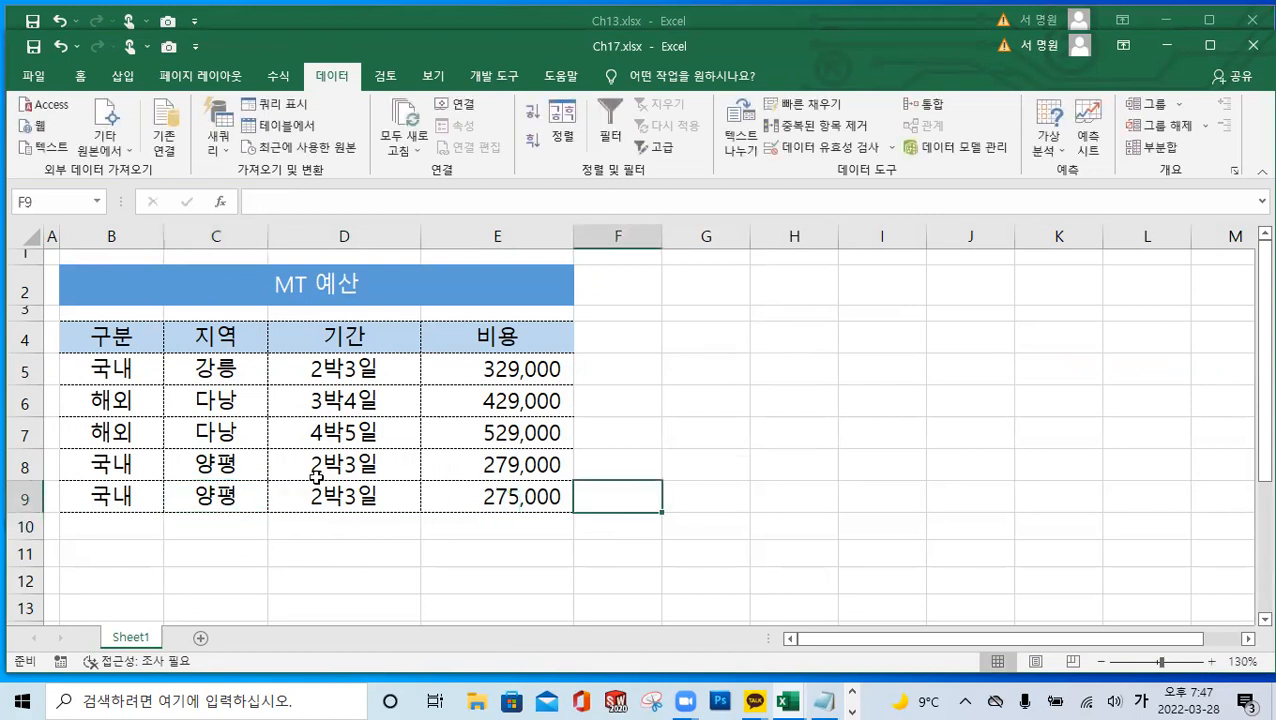
Sort B4:E9 by 지역 and then 비용, both ascending, and check the order of the 다낭 and 양평 rows
left_click_drag(128, 342, 535, 505)
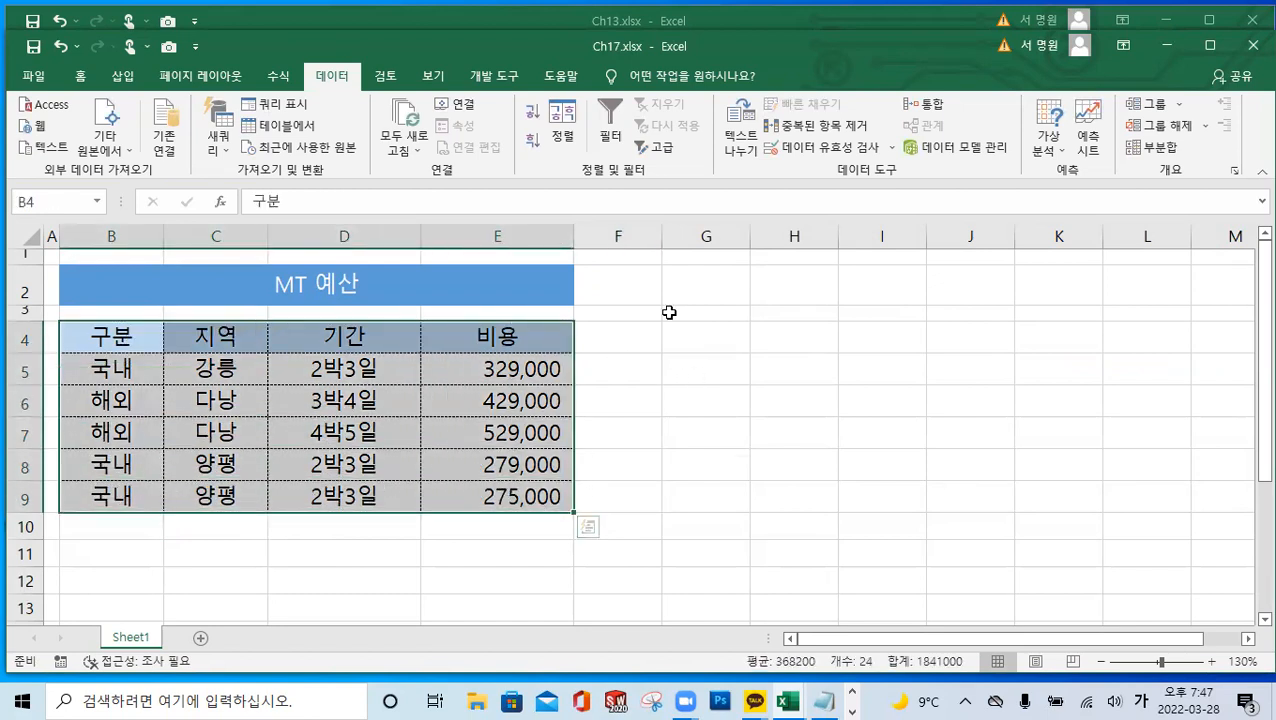
left_click(576, 132)
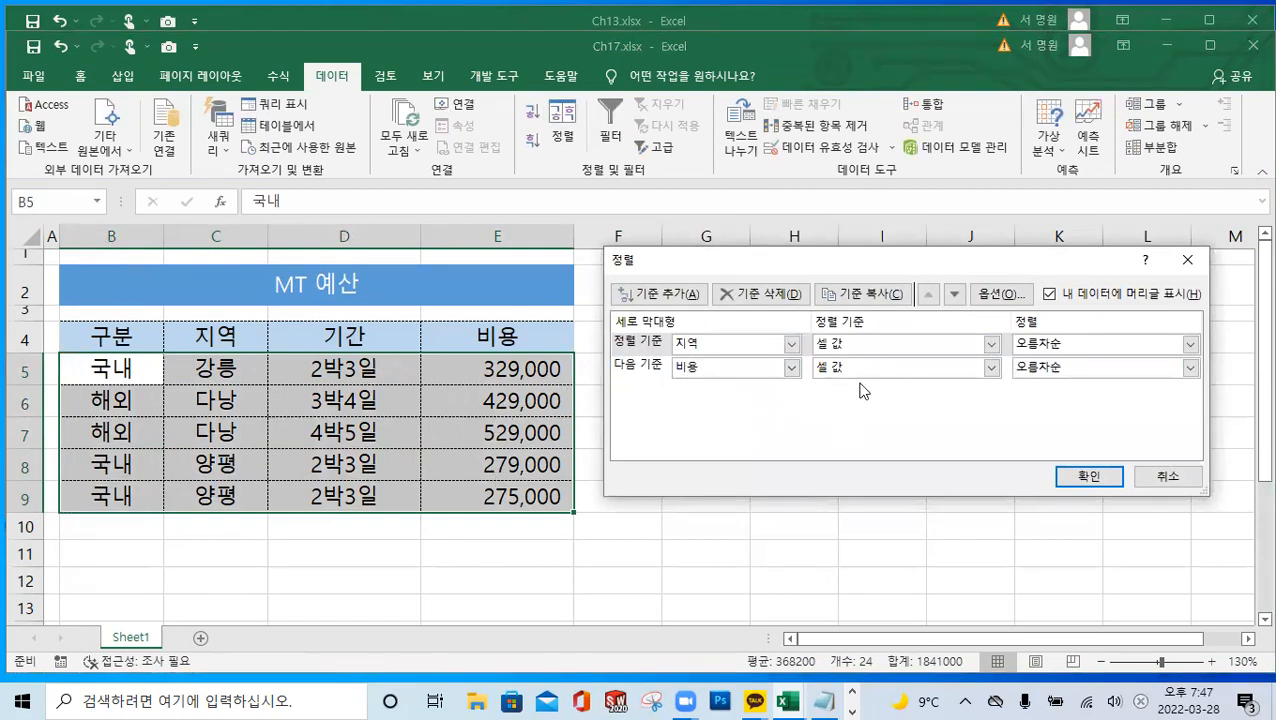
left_click(1090, 478)
left_click(505, 552)
left_click(515, 467)
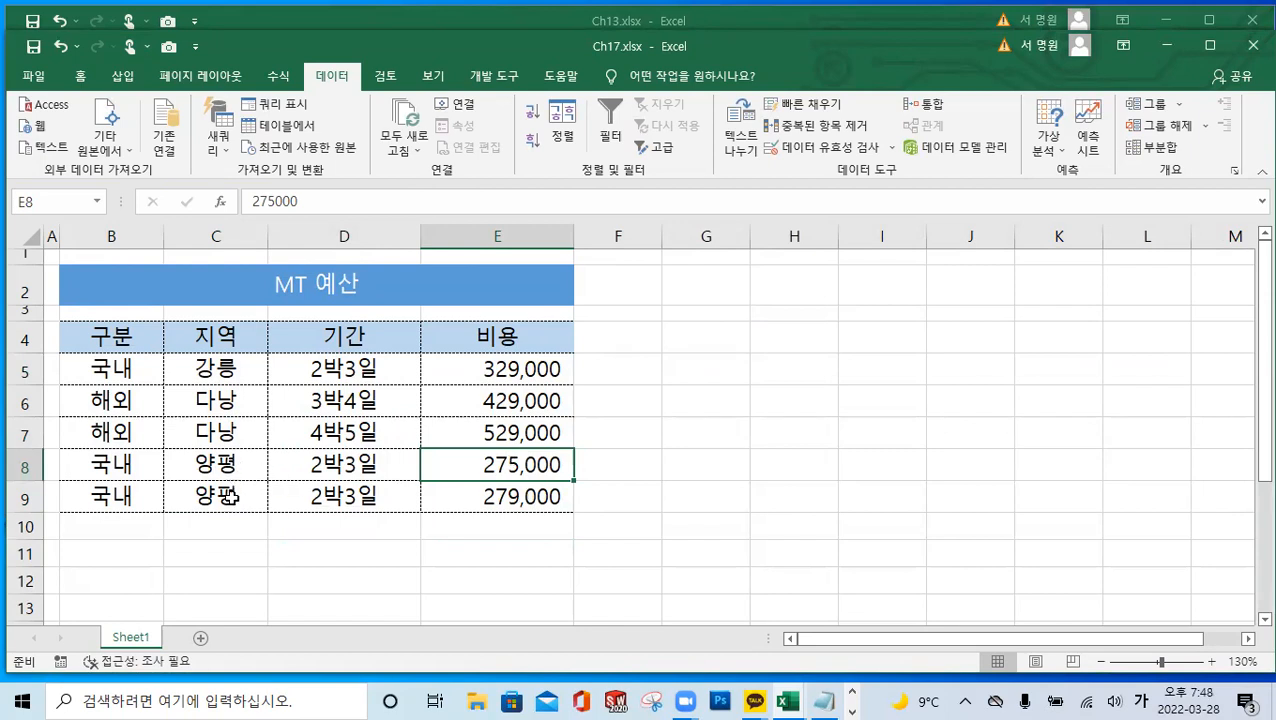
left_click_drag(222, 404, 222, 433)
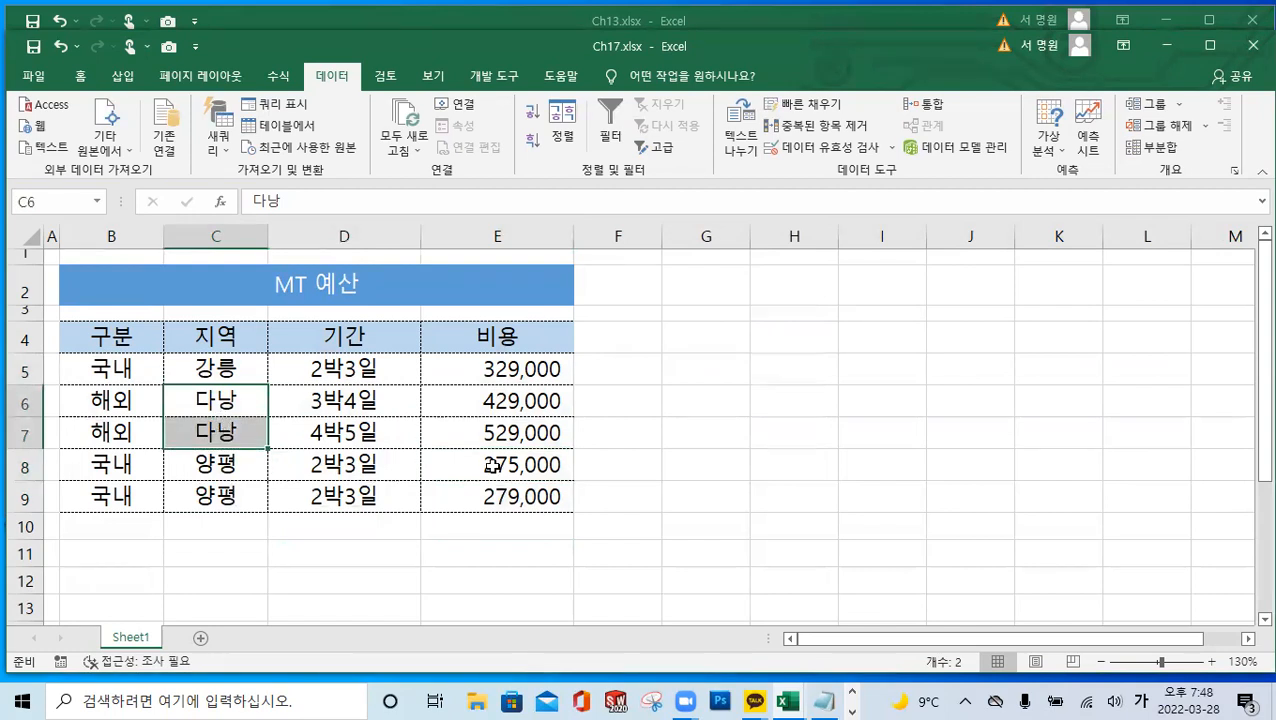
left_click(218, 464)
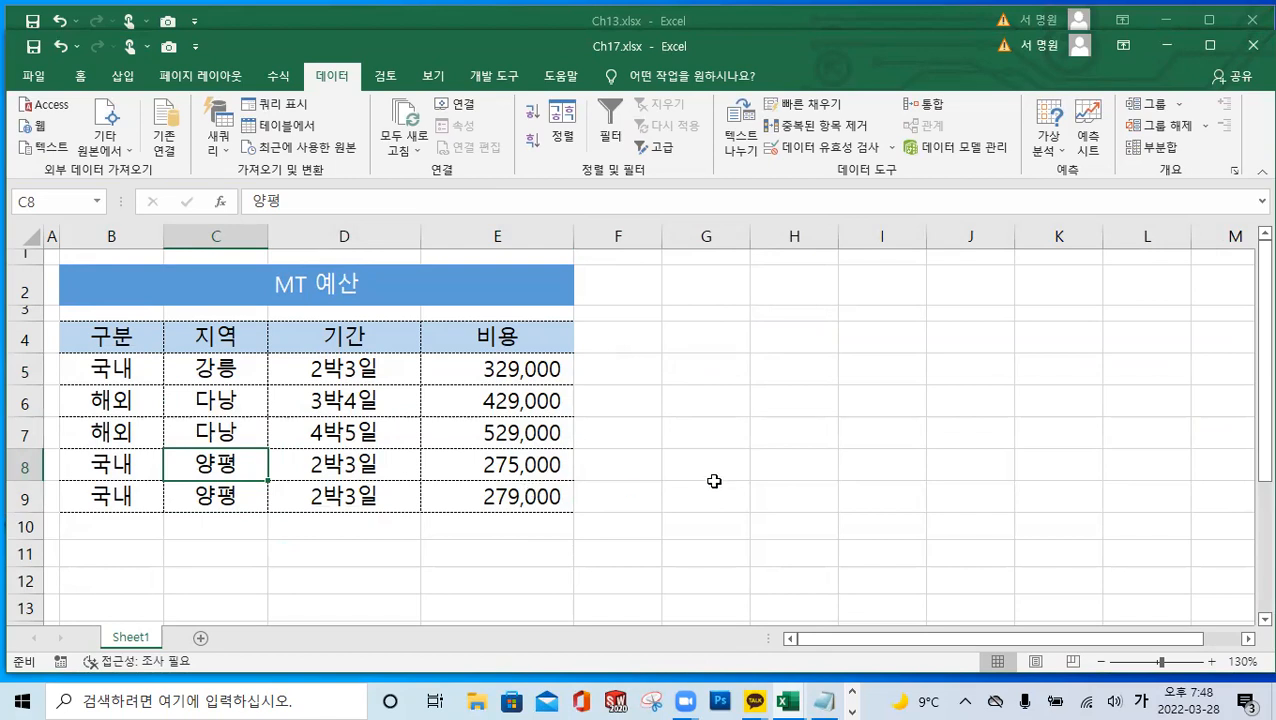
Undo the last sort and the edit to cell C9
key("ctrl+z")
key("ctrl+z")
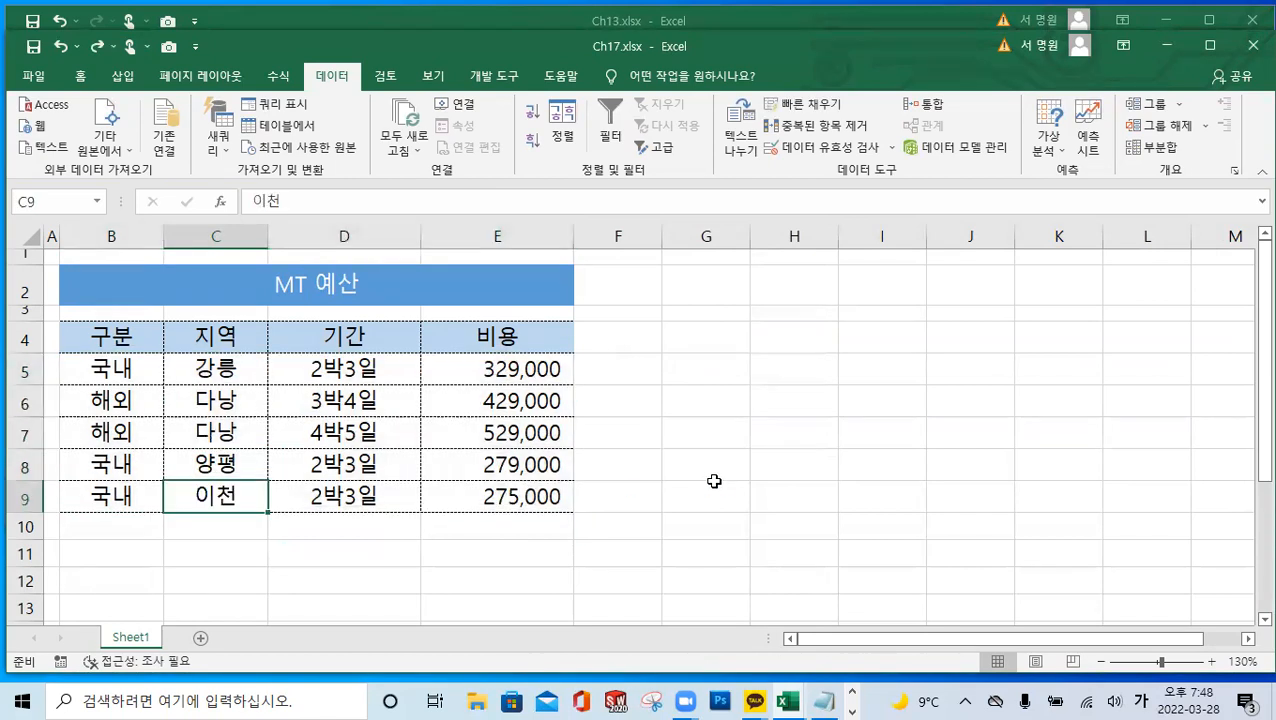
left_click(714, 481)
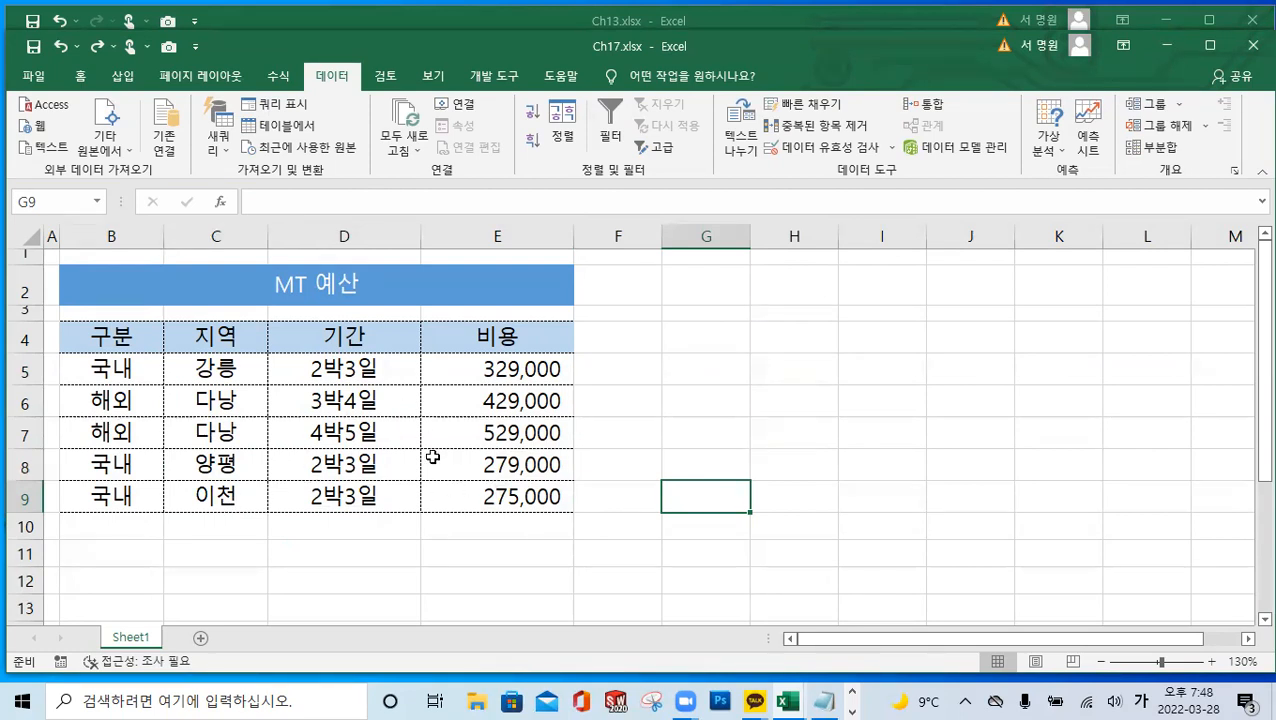
Sort B4:E9 by 지역 ascending and then 비용 descending (내림차순)
left_click_drag(107, 346, 474, 503)
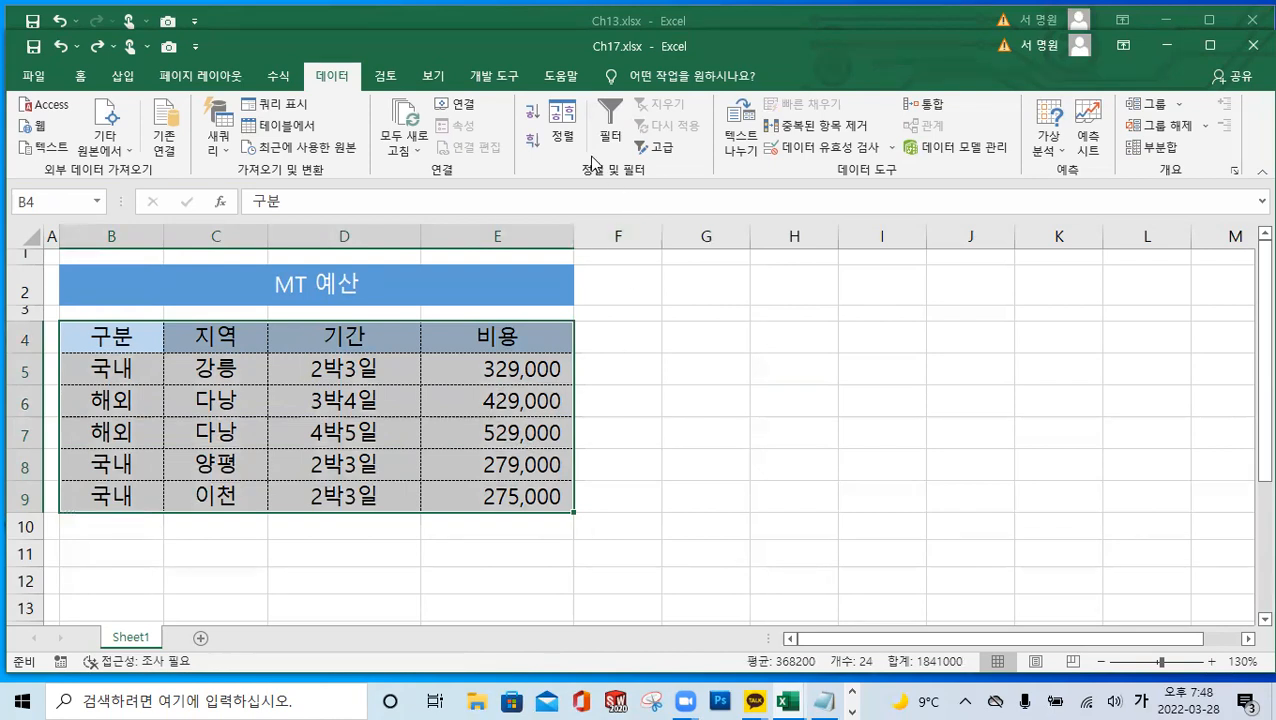
left_click(562, 130)
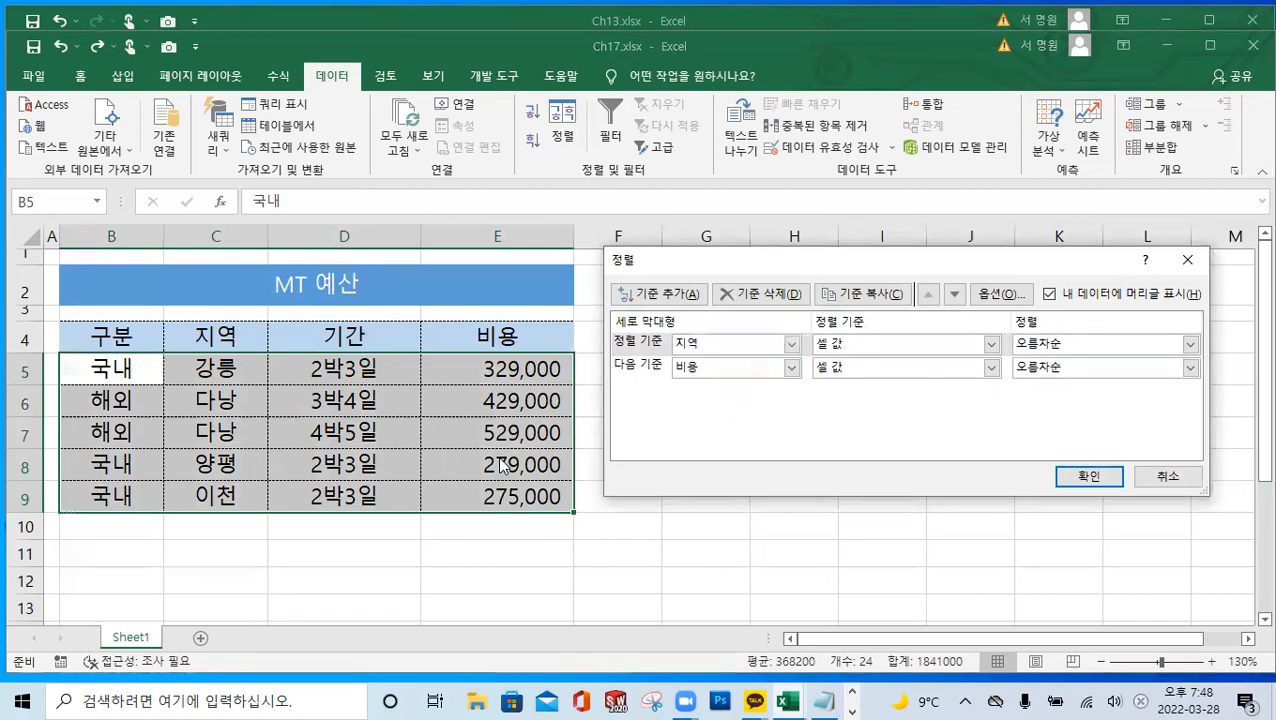
left_click(1190, 367)
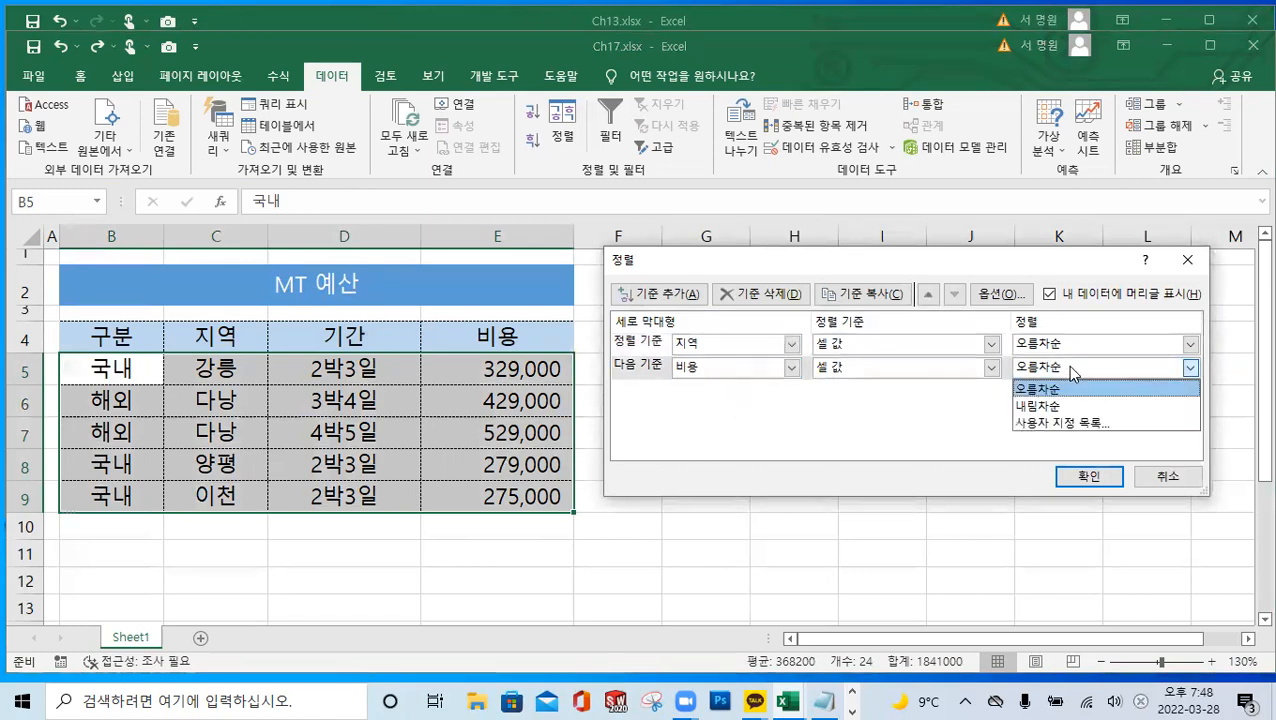
left_click(1037, 406)
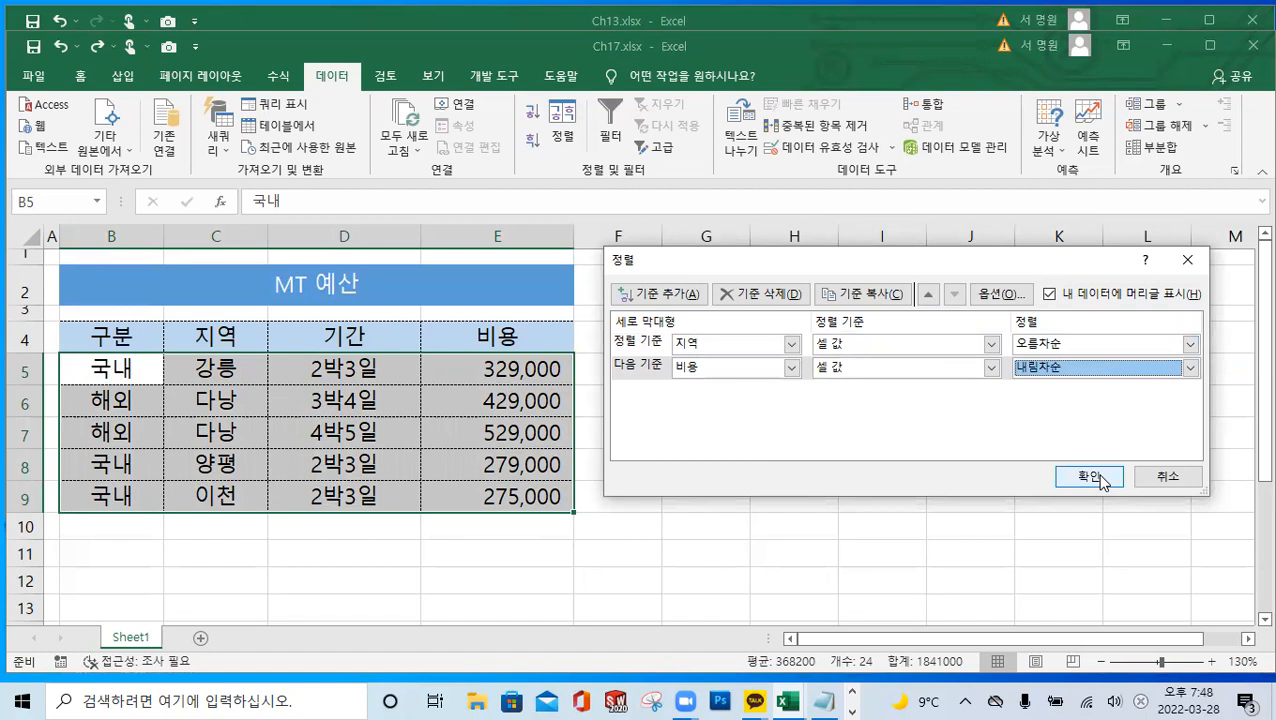
left_click(1100, 478)
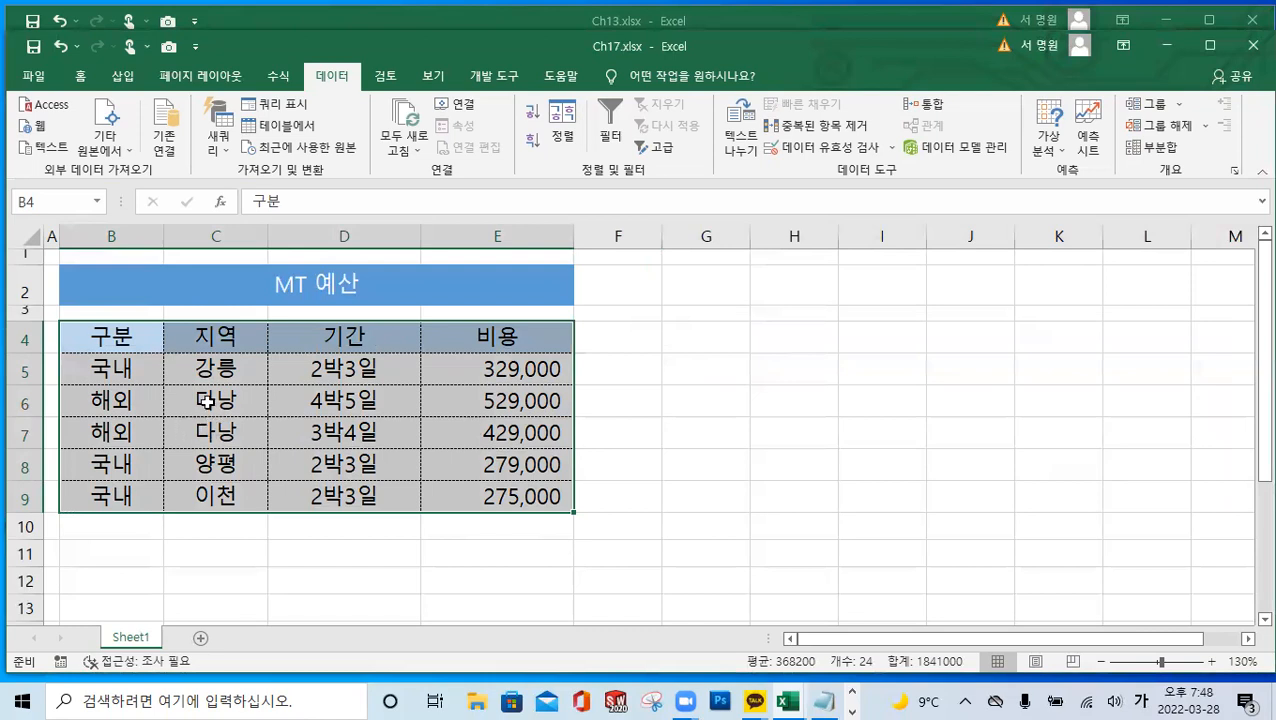
left_click(206, 401)
left_click(212, 432)
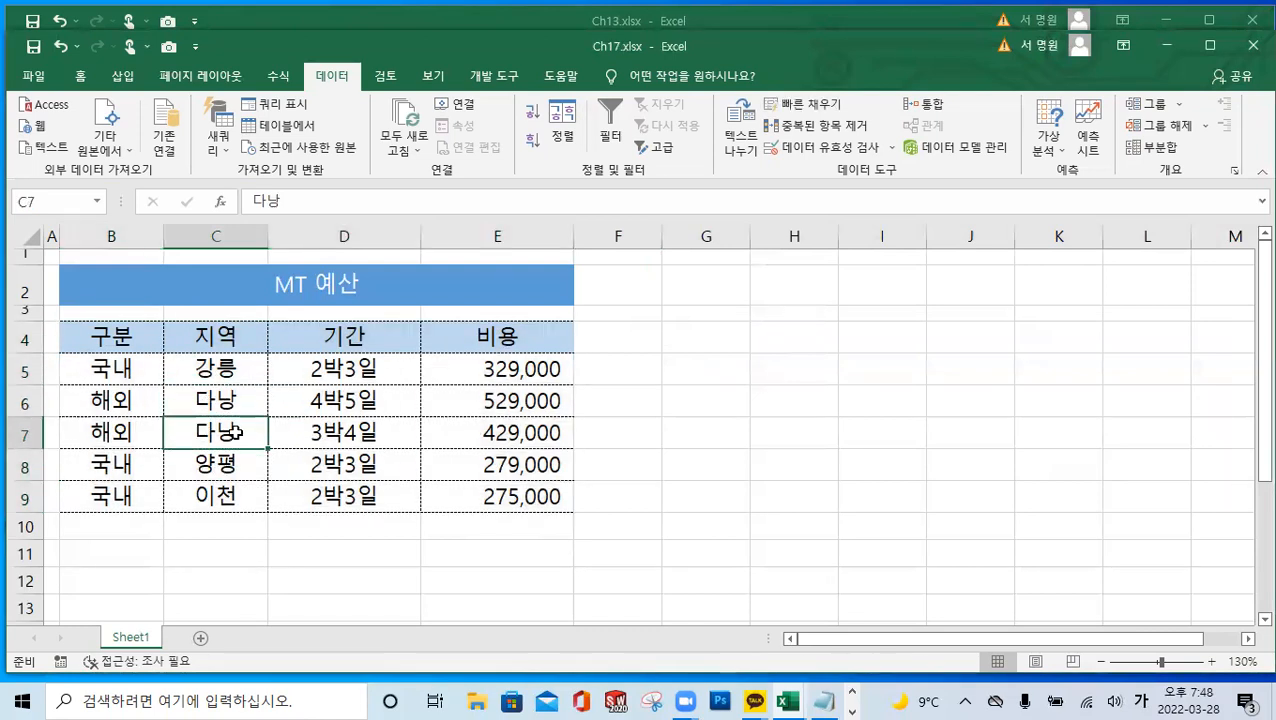
left_click(540, 425)
left_click(577, 422)
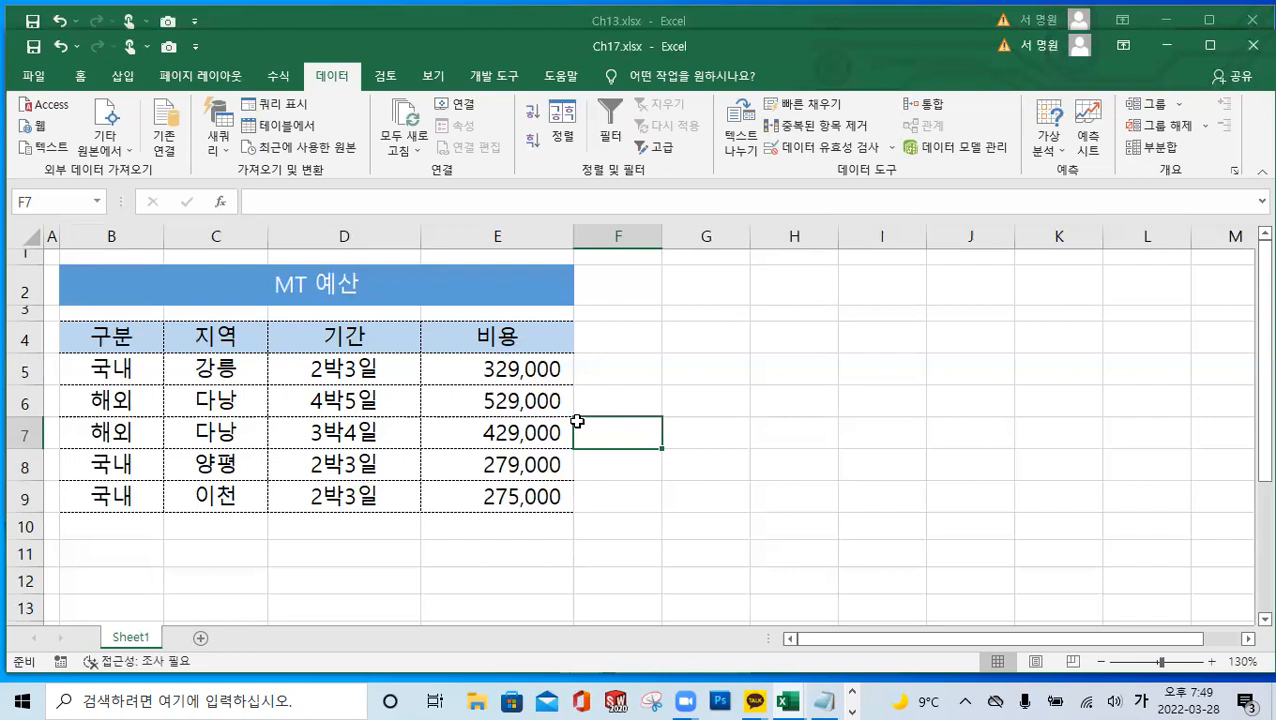
left_click(744, 370)
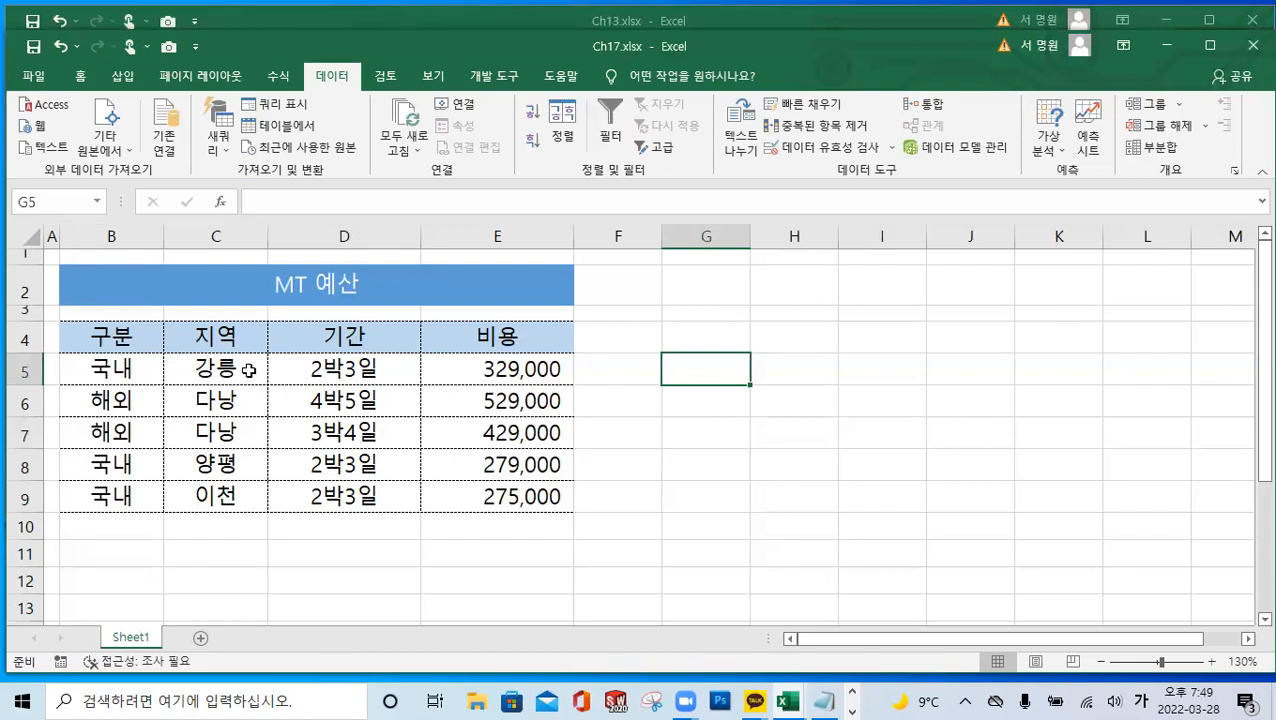
left_click(780, 383)
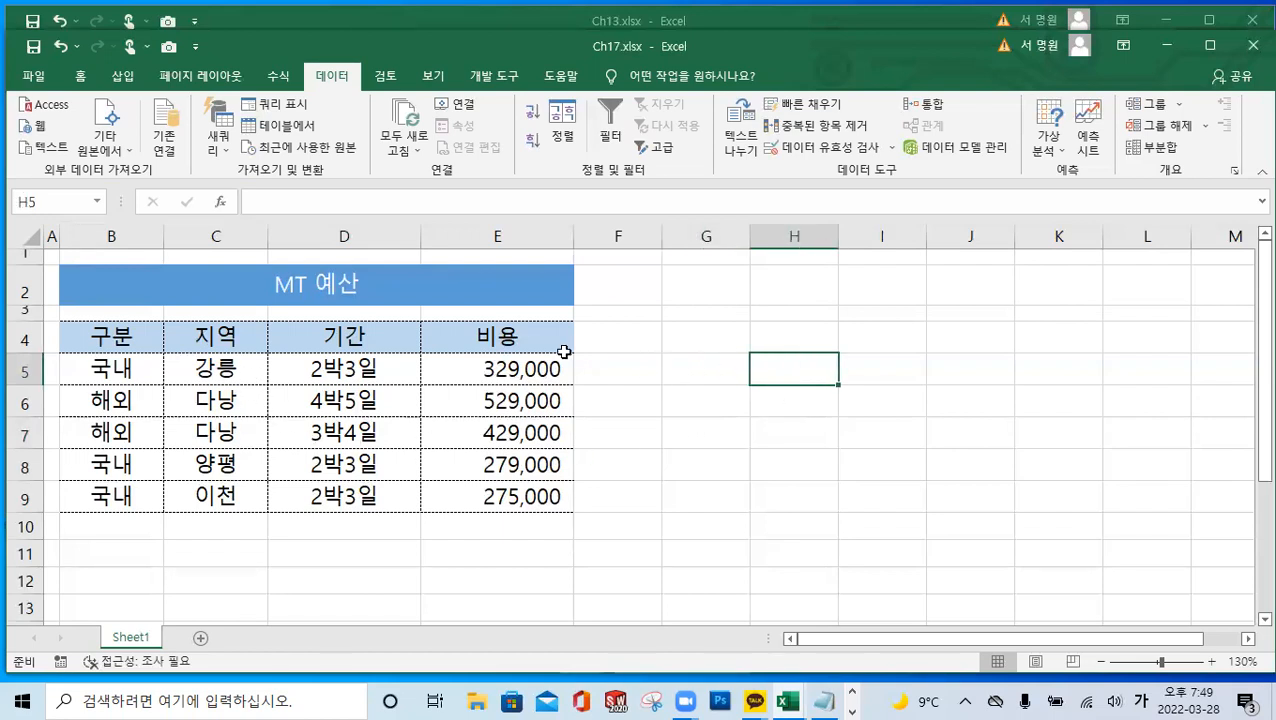
Enter the job titles 사장, 부사장, 이사 and 부장 in cells G4 to G7
left_click(708, 344)
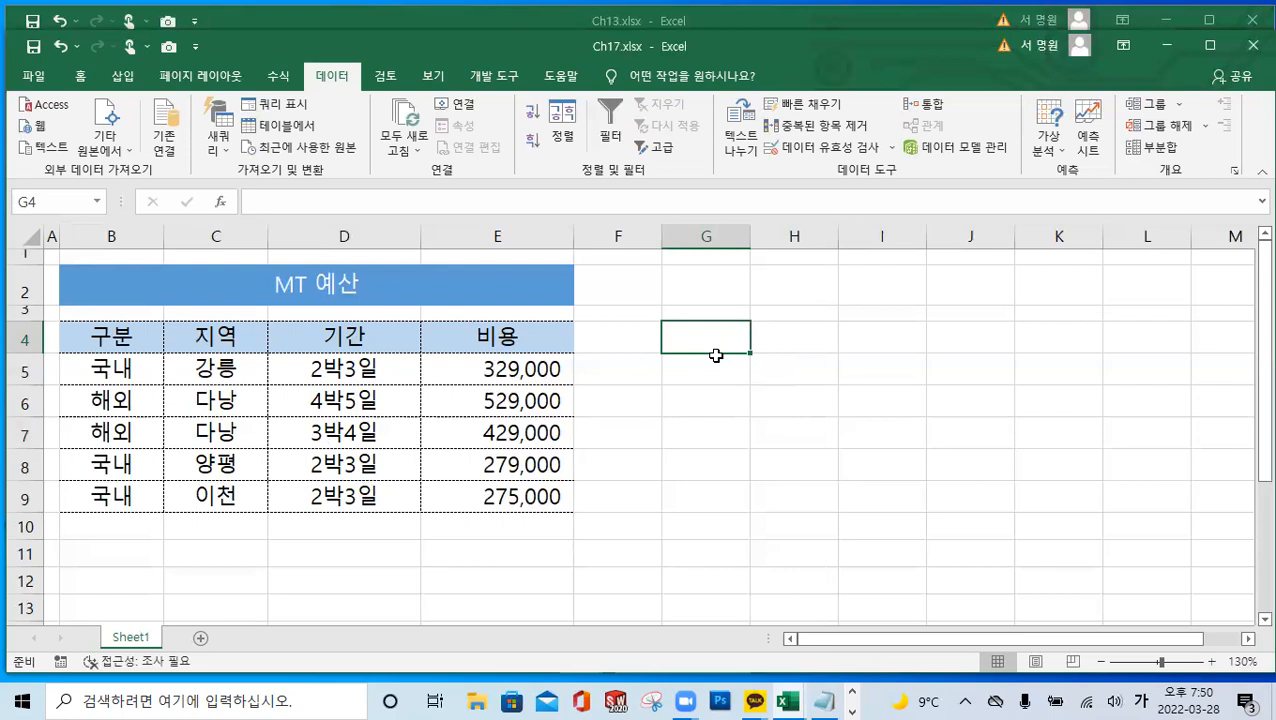
type("사장")
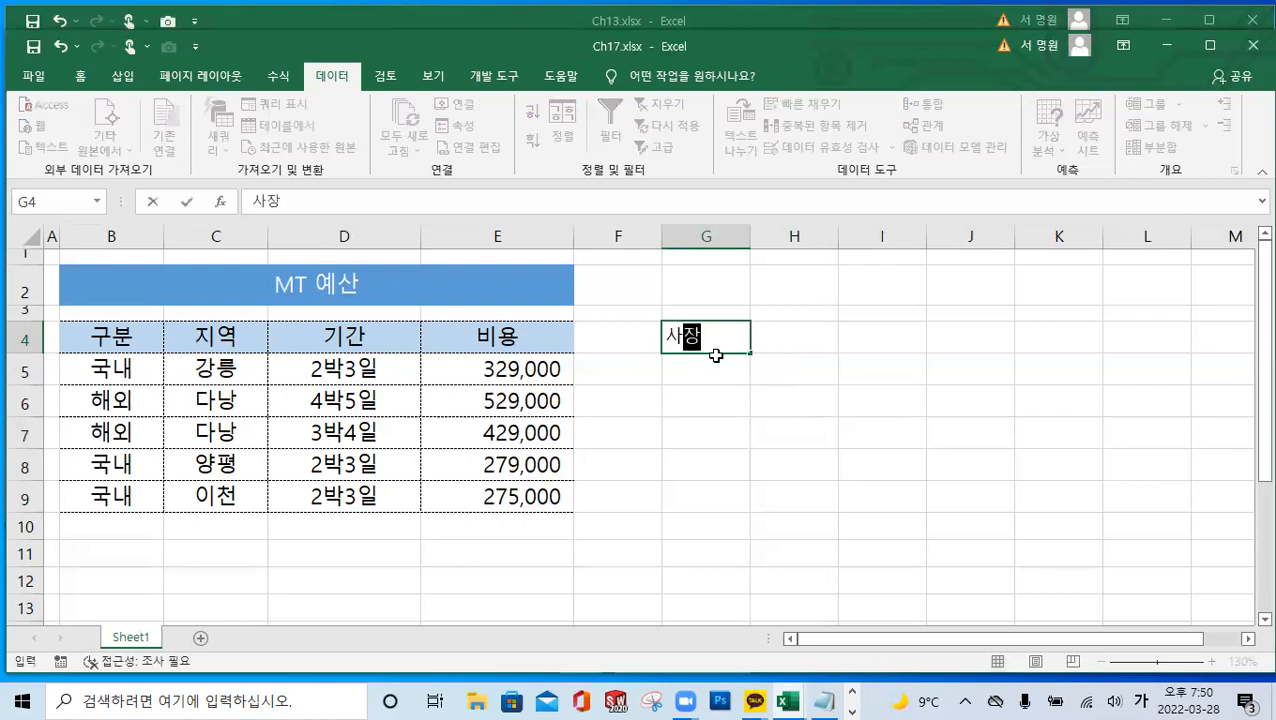
key("Return")
type("부사장")
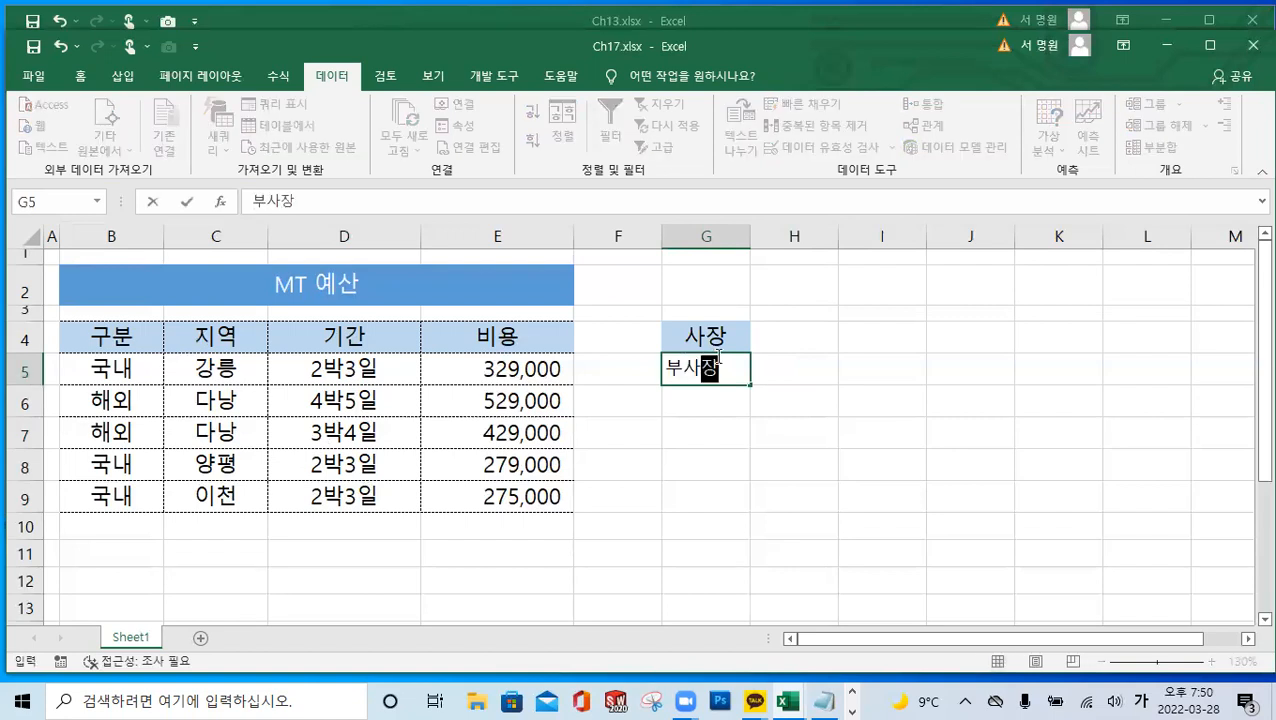
key("Return")
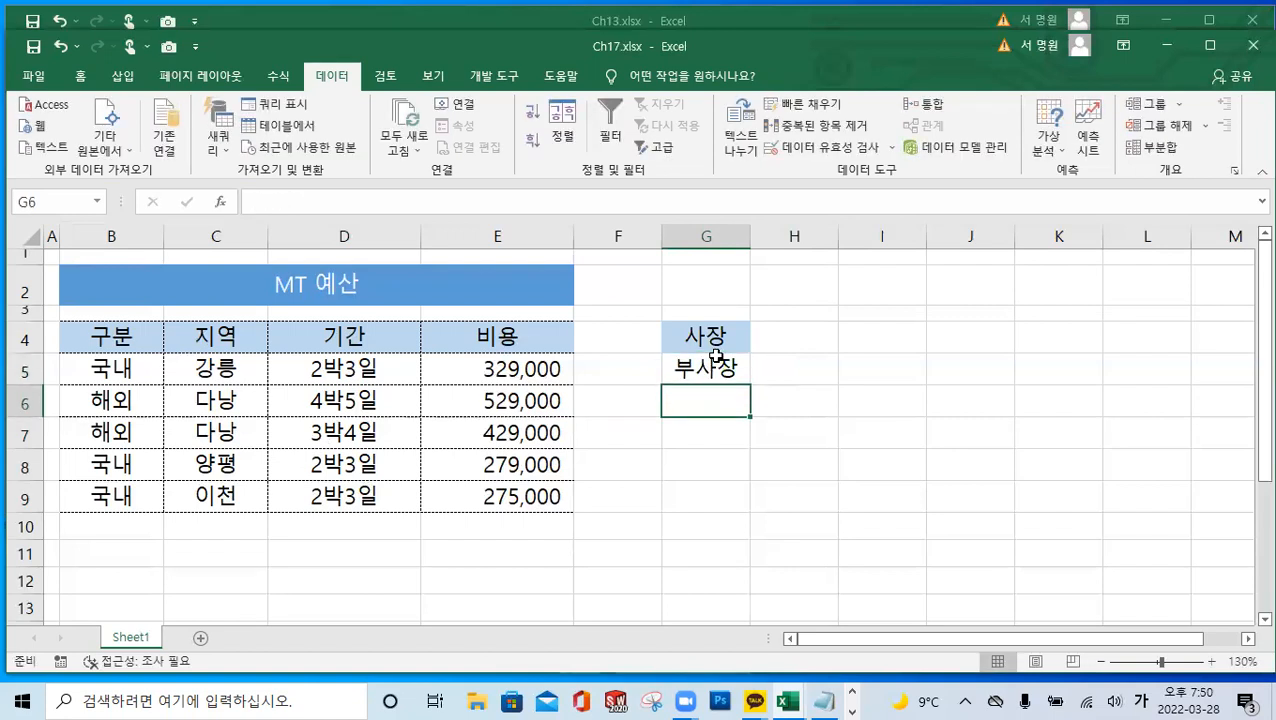
type("이사")
key("Return")
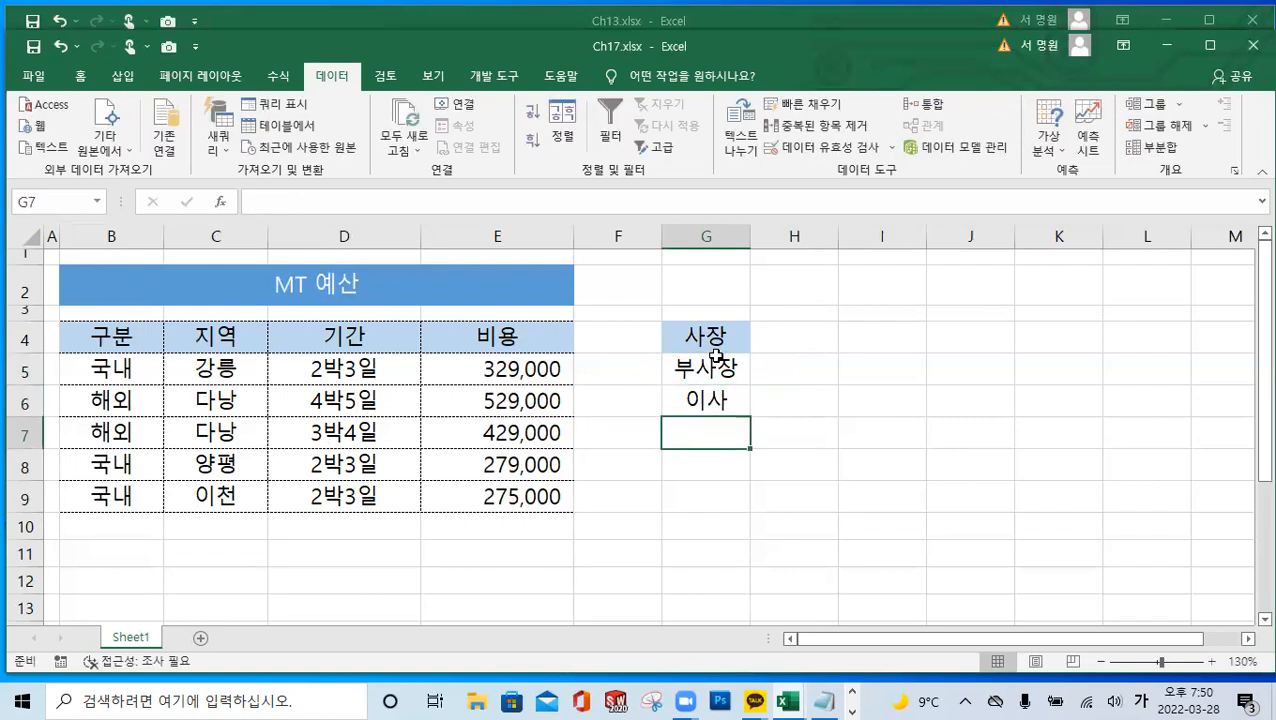
type("부장")
key("Return")
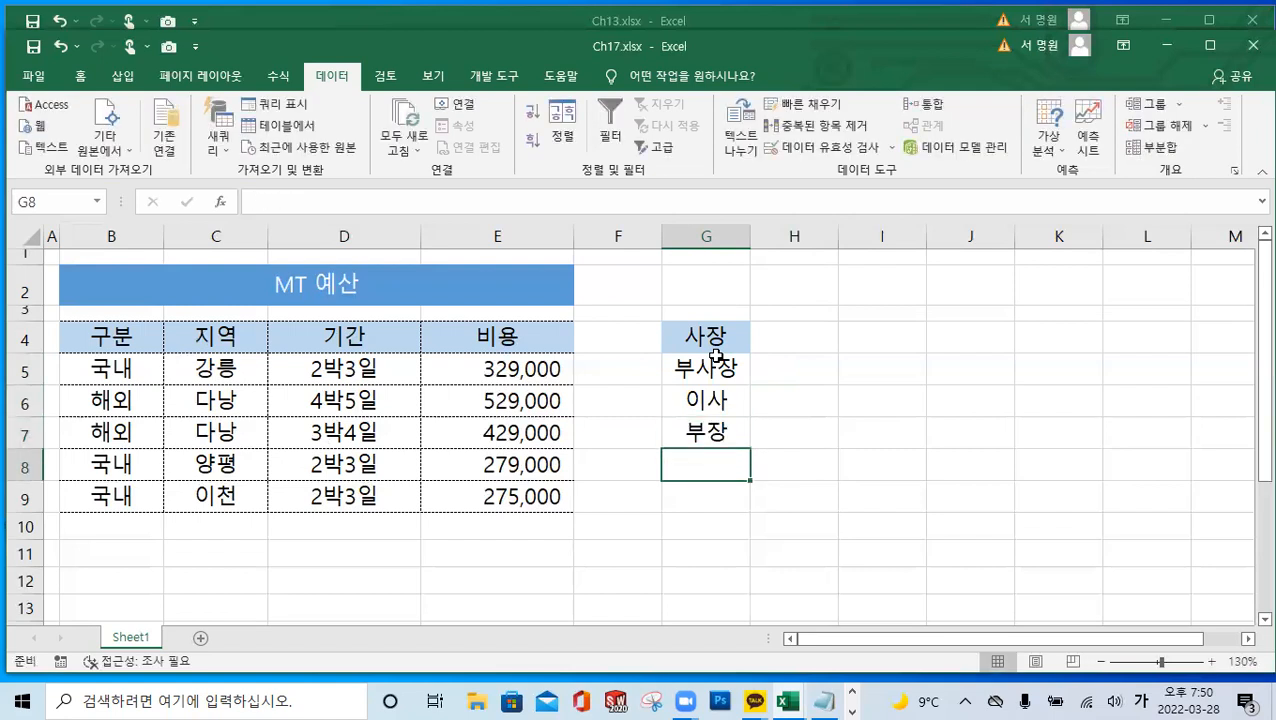
Continue the job title list with 과장, 대리 and 사원 in cells G8 to G10
type("과자")
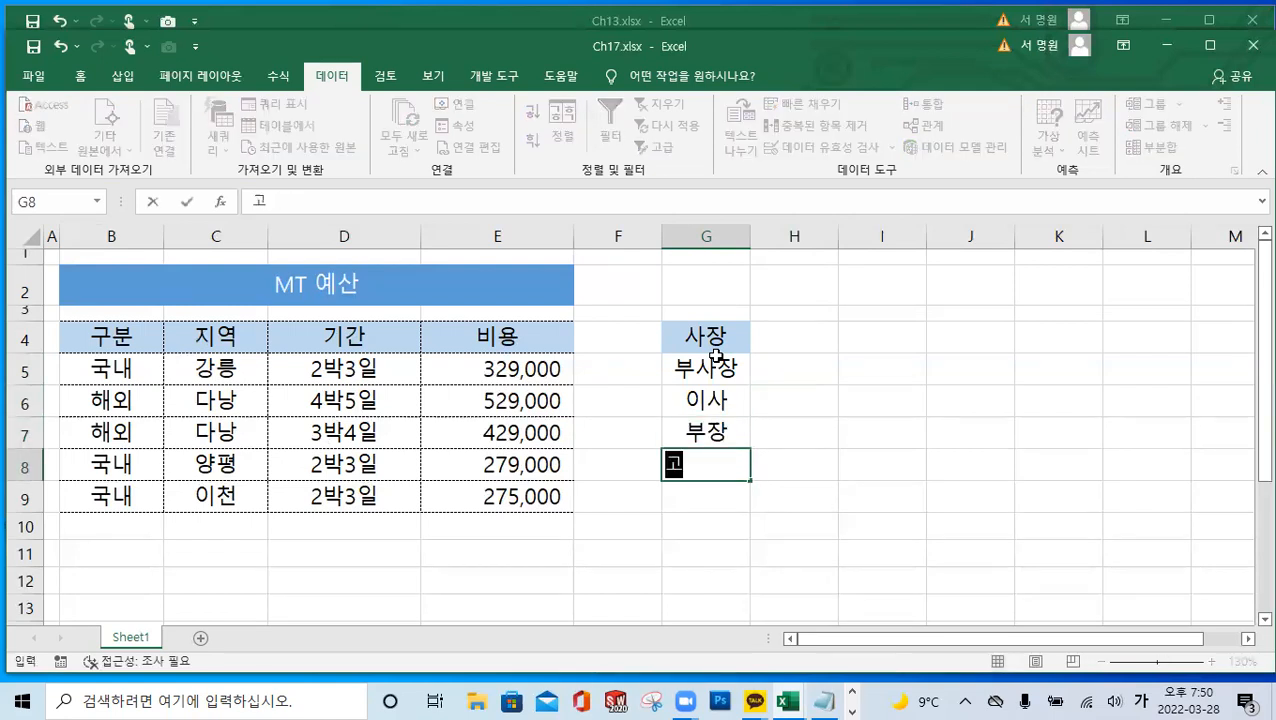
type("ㅇ")
key("Return")
type("대리")
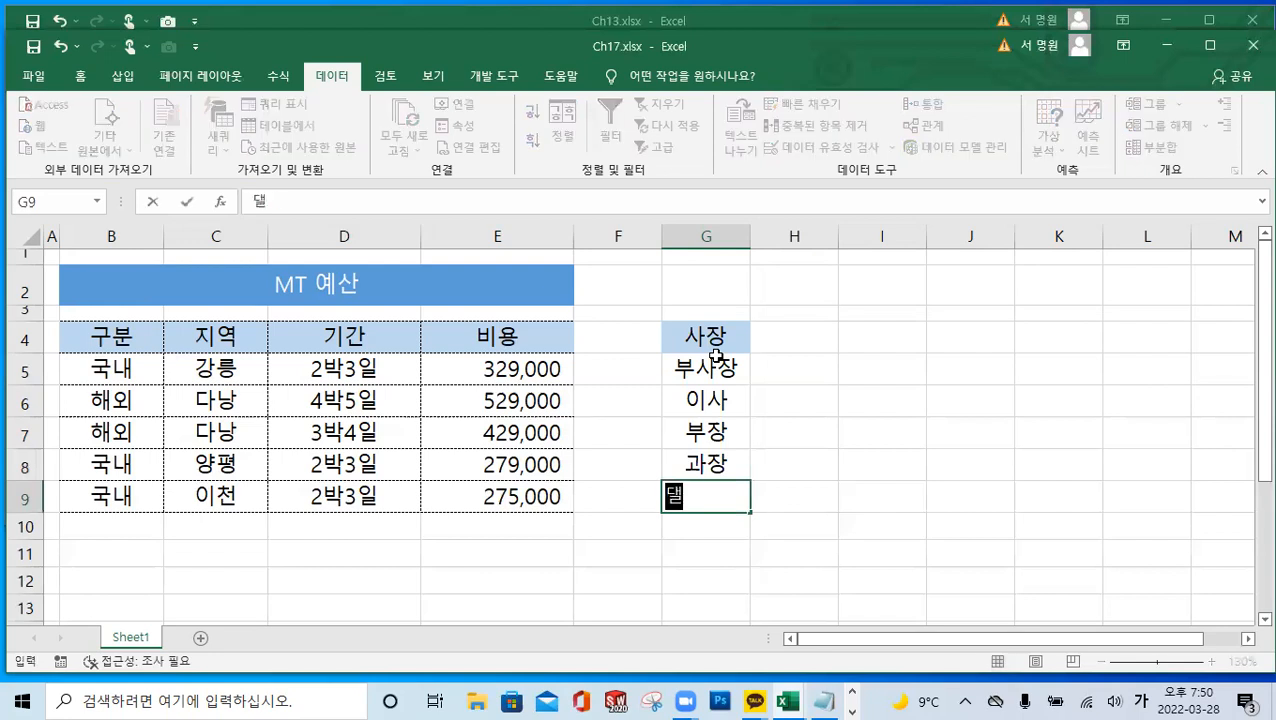
key("Return")
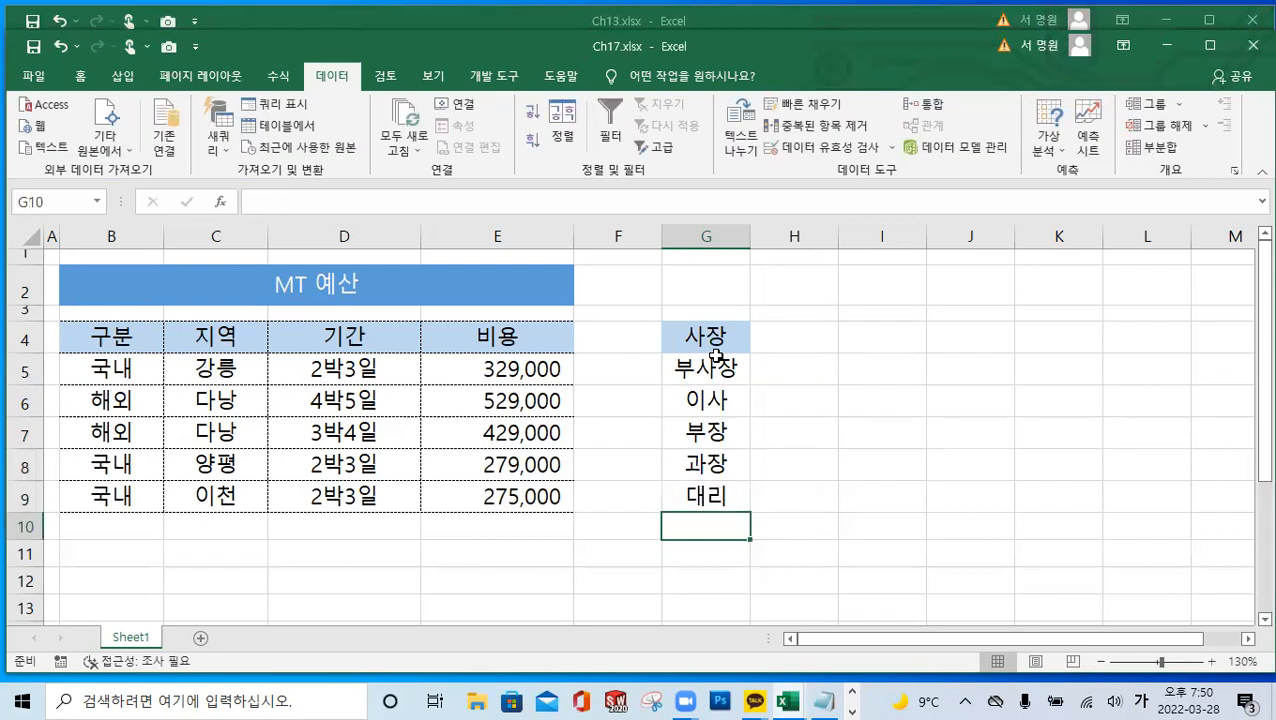
type("사원")
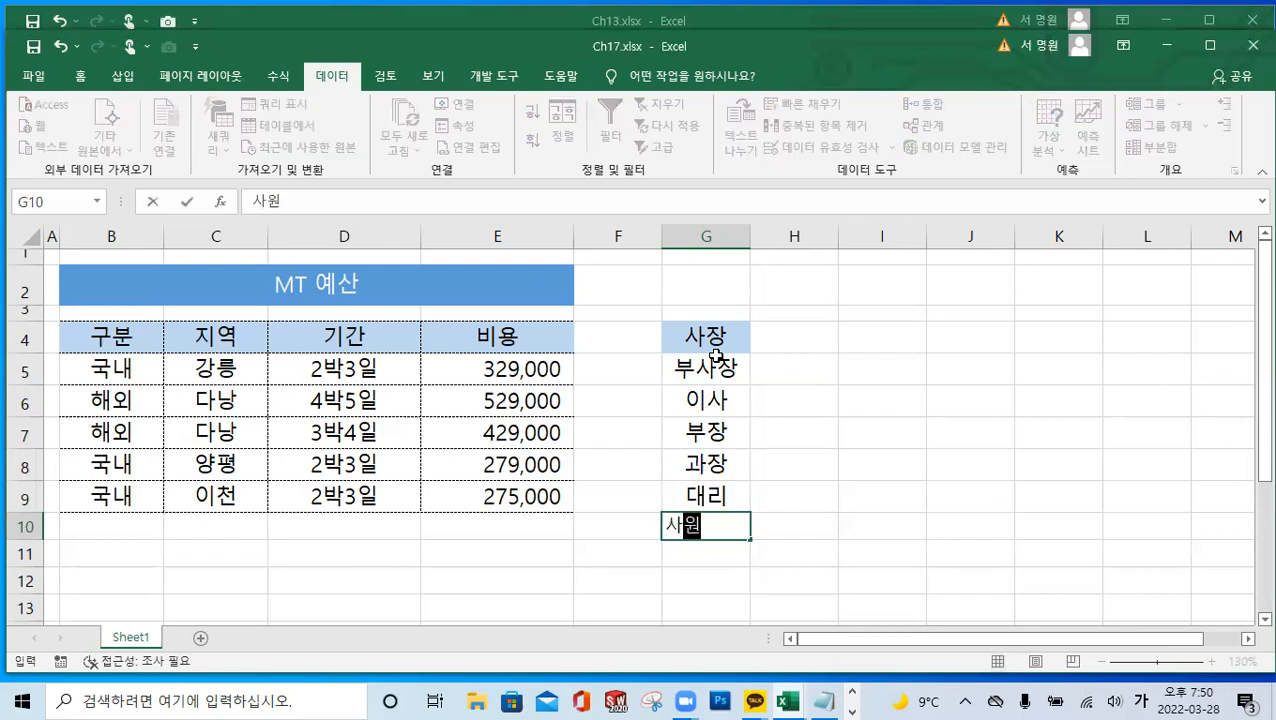
left_click(842, 455)
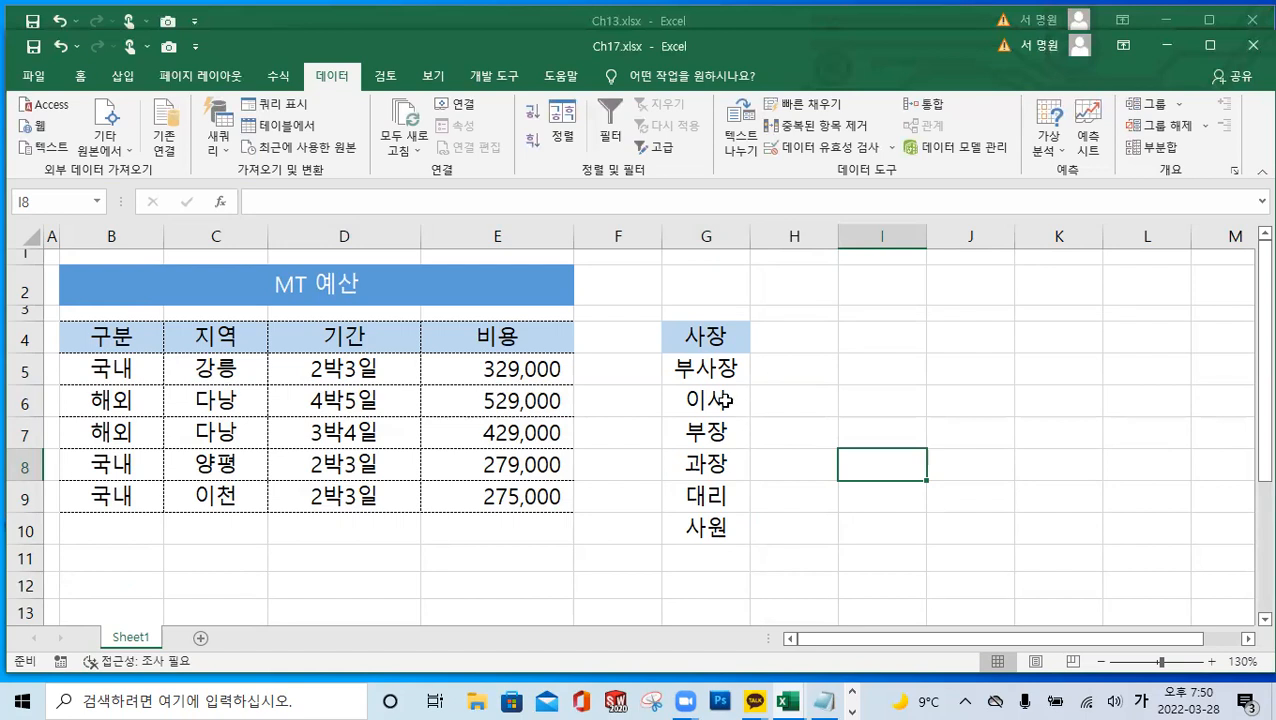
Move the job title list G4:G10 down one row and enter the heading 직위 in G4
left_click(732, 335)
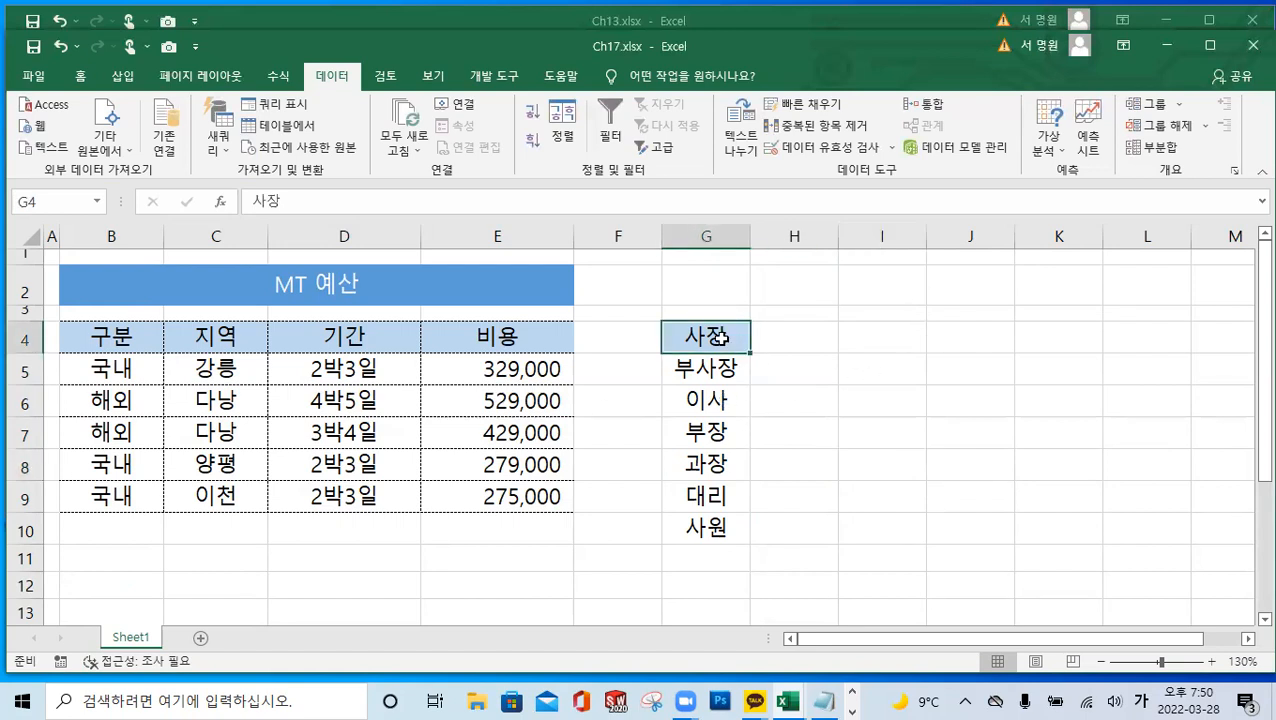
left_click(738, 314)
left_click(729, 335)
left_click_drag(729, 372, 738, 530)
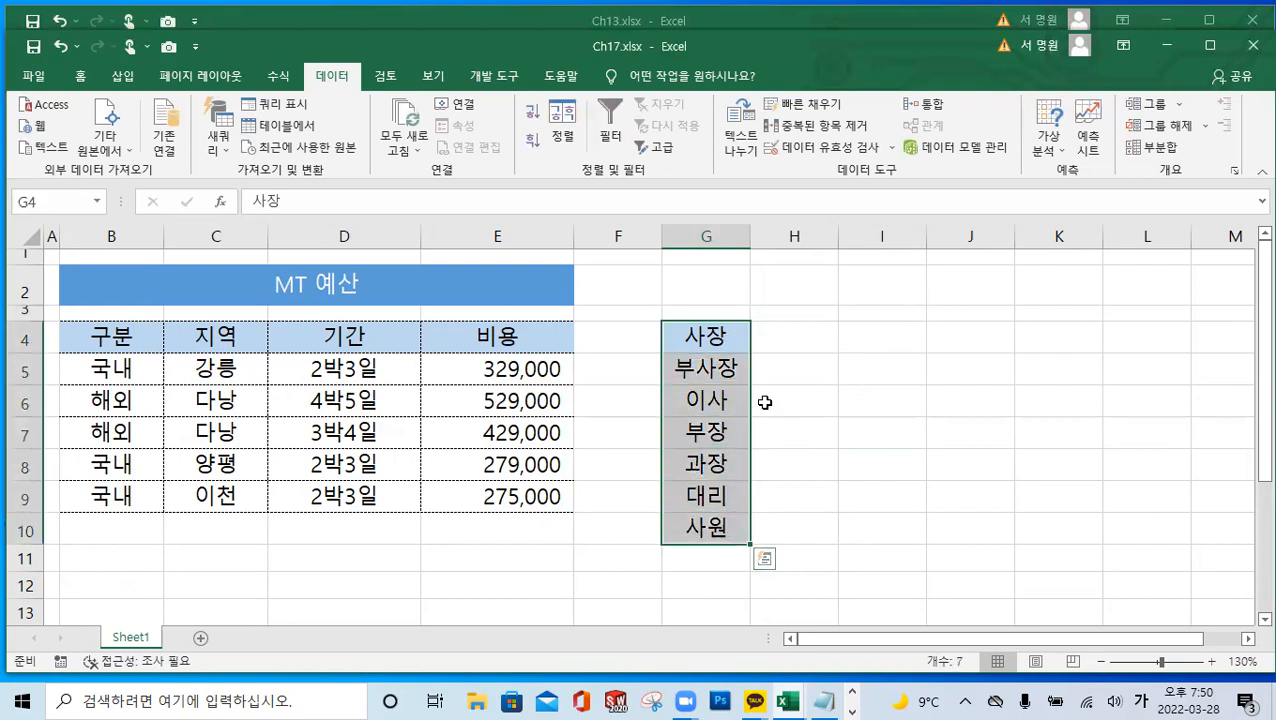
left_click_drag(752, 402, 745, 435)
left_click(727, 346)
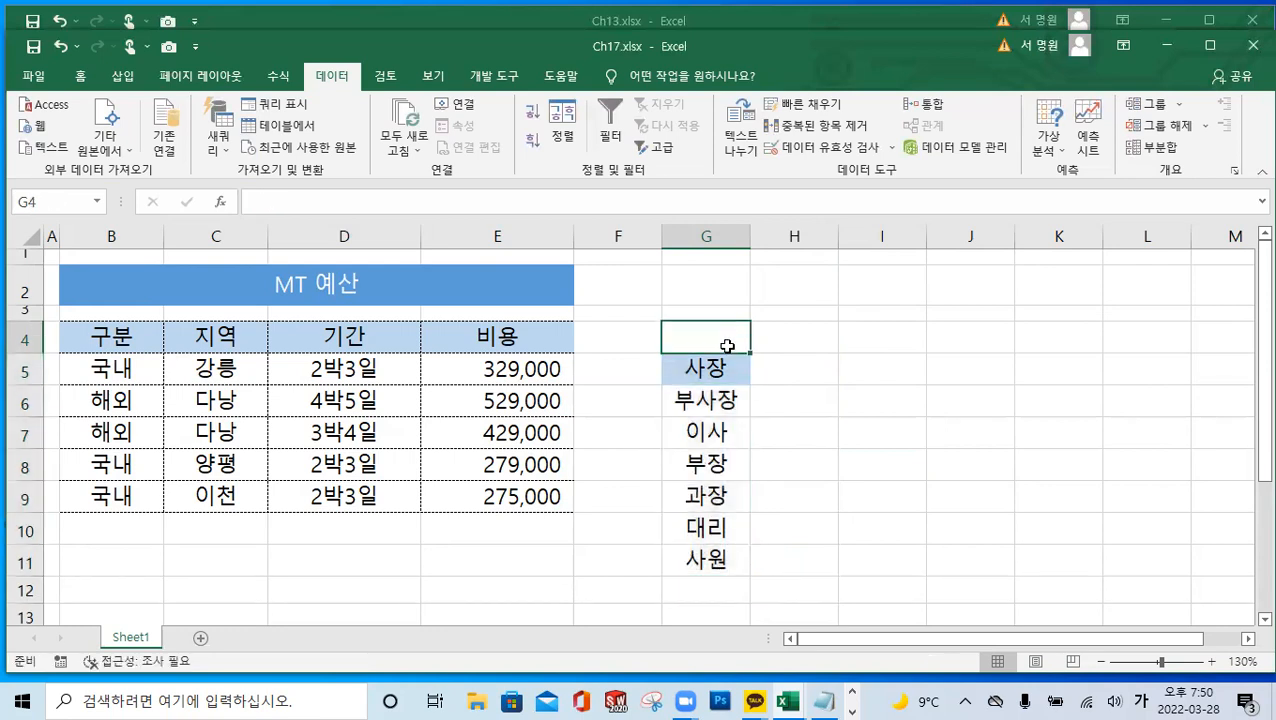
type("직위")
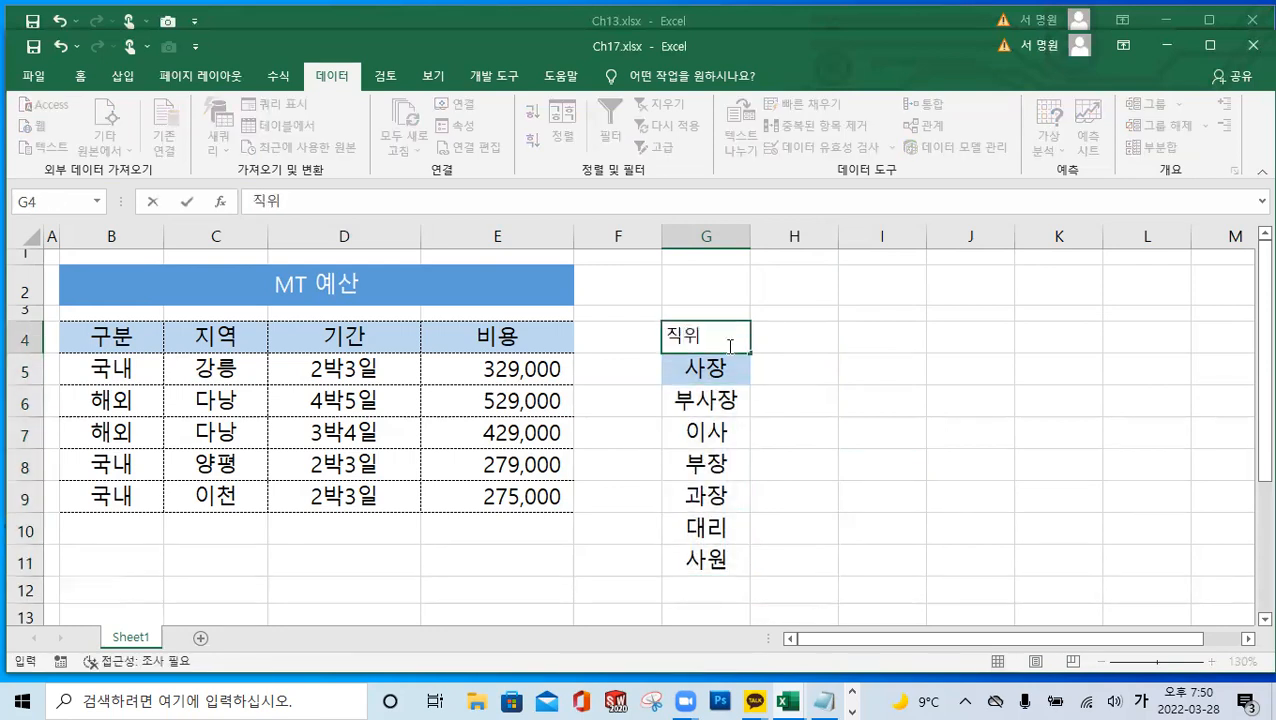
left_click(915, 330)
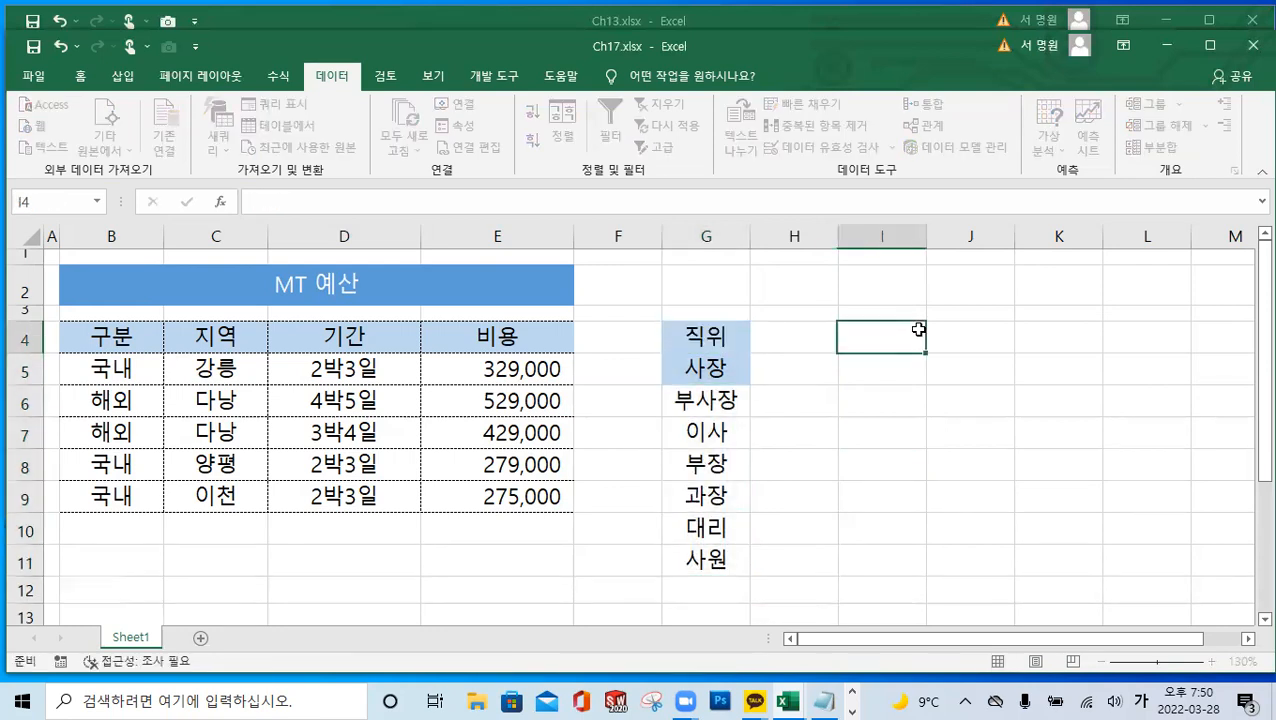
Remove the blue heading fill from G5 by filling up from G6, and re-enter 사장 in G5
left_click(733, 400)
left_click_drag(750, 416, 727, 369)
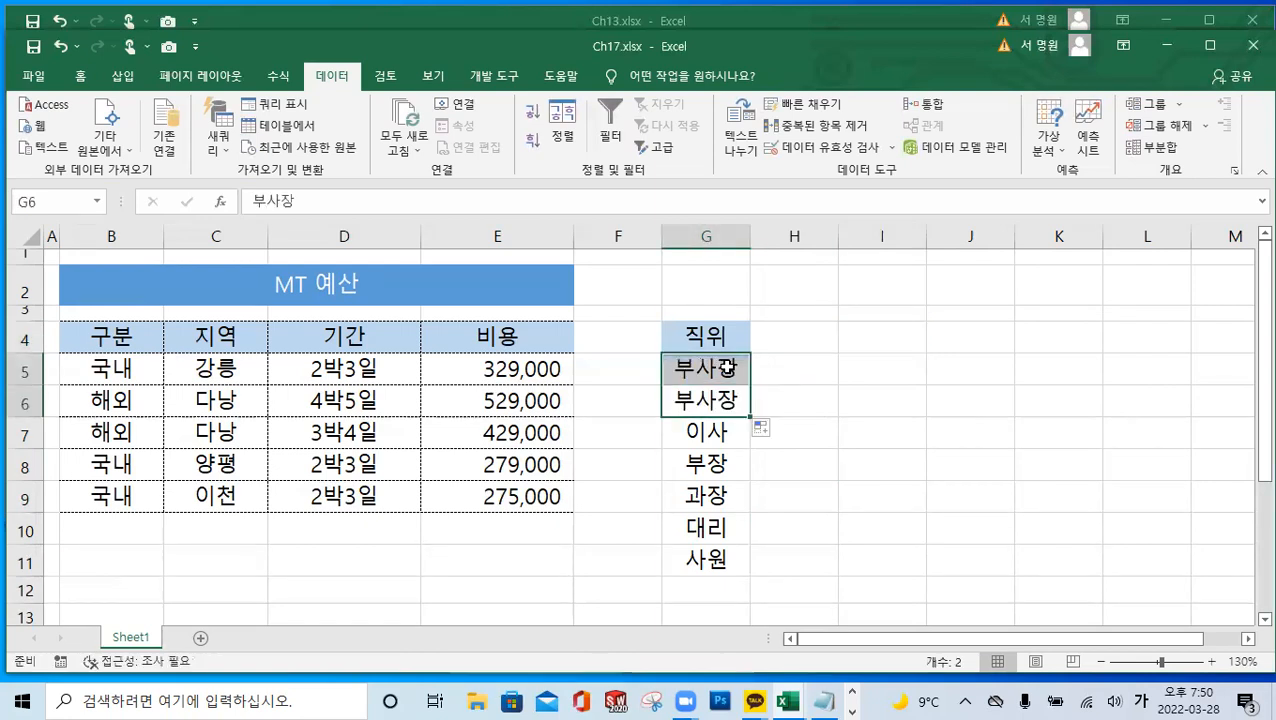
left_click(727, 369)
type("사장")
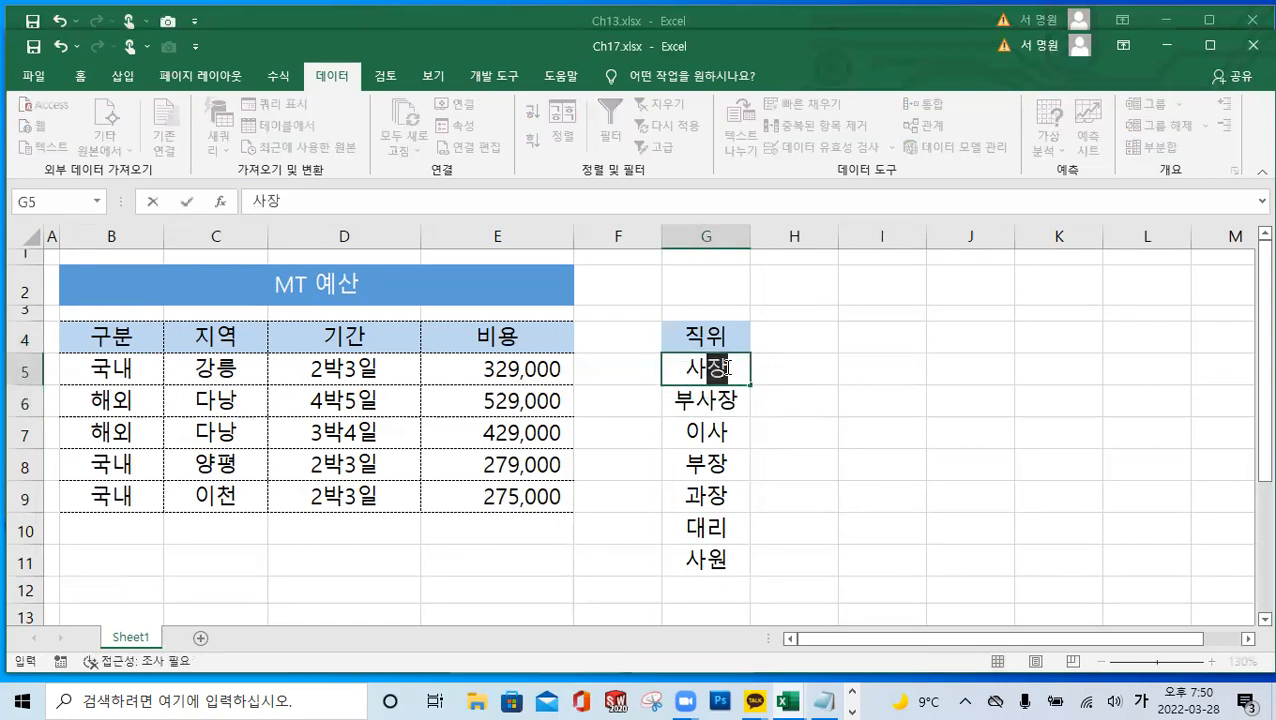
left_click(937, 420)
Copy the 직위 heading from G4 to I4 and 사장 from G5 to I7
left_click(727, 337)
left_click_drag(736, 332, 883, 345)
left_click(712, 372)
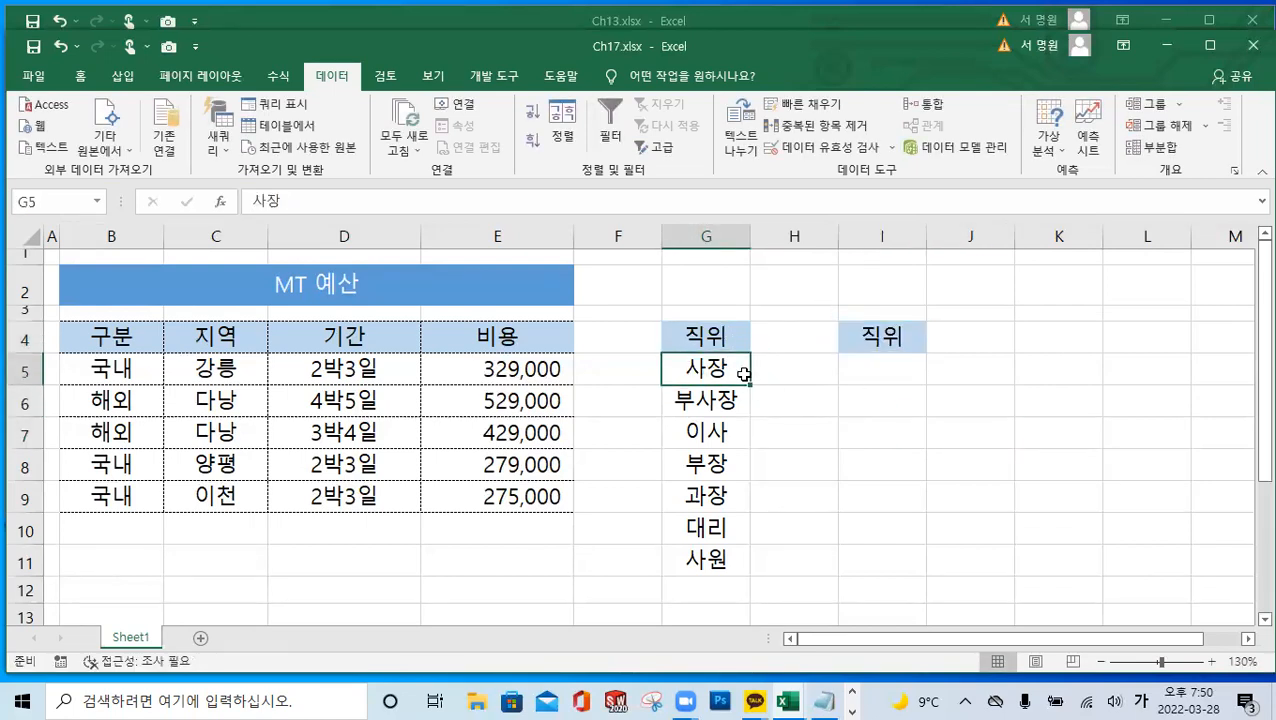
left_click_drag(733, 391, 903, 443)
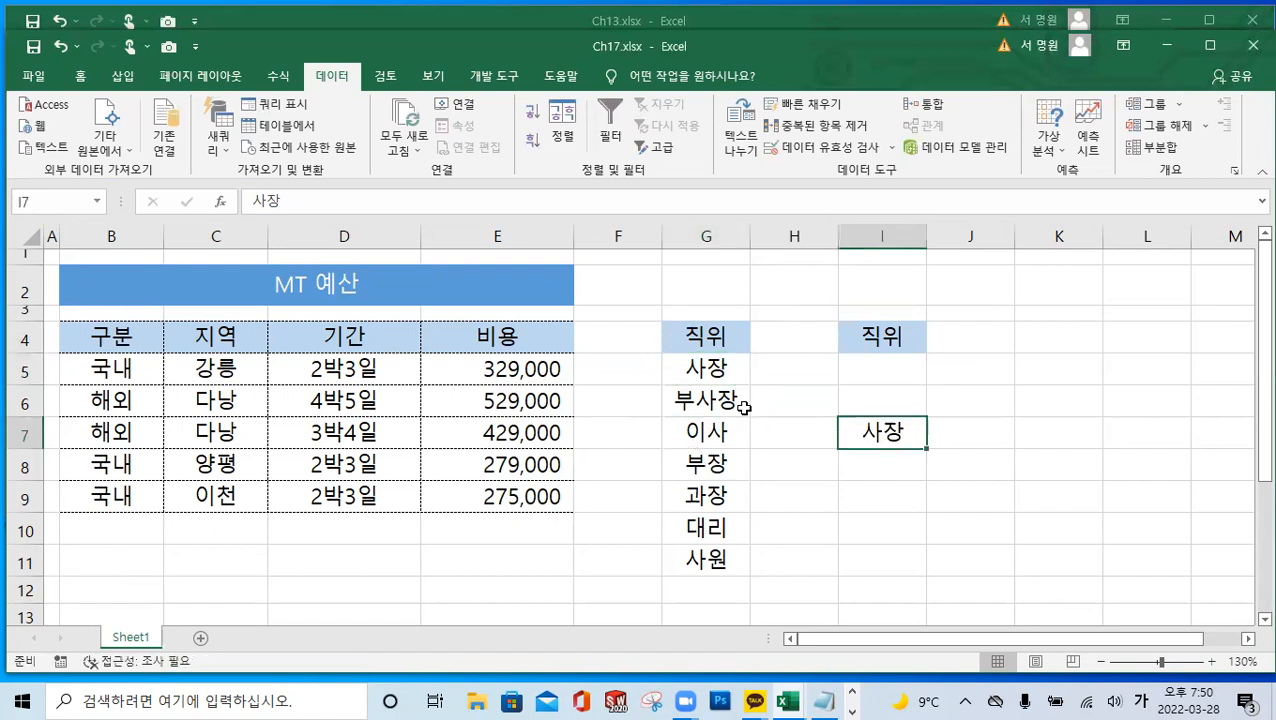
Copy 부사장 to I10, 부장 to I5, 이사 to I6 and 과장 to I9 from the column G list
left_click(735, 405)
left_click_drag(735, 417, 905, 530)
left_click(714, 470)
left_click_drag(720, 483, 889, 376)
left_click(724, 437)
left_click_drag(726, 449, 891, 402)
left_click(728, 497)
left_click_drag(733, 515, 882, 499)
Copy 대리 to I11 and 사원 to I8 to complete the shuffled job title list
left_click(726, 538)
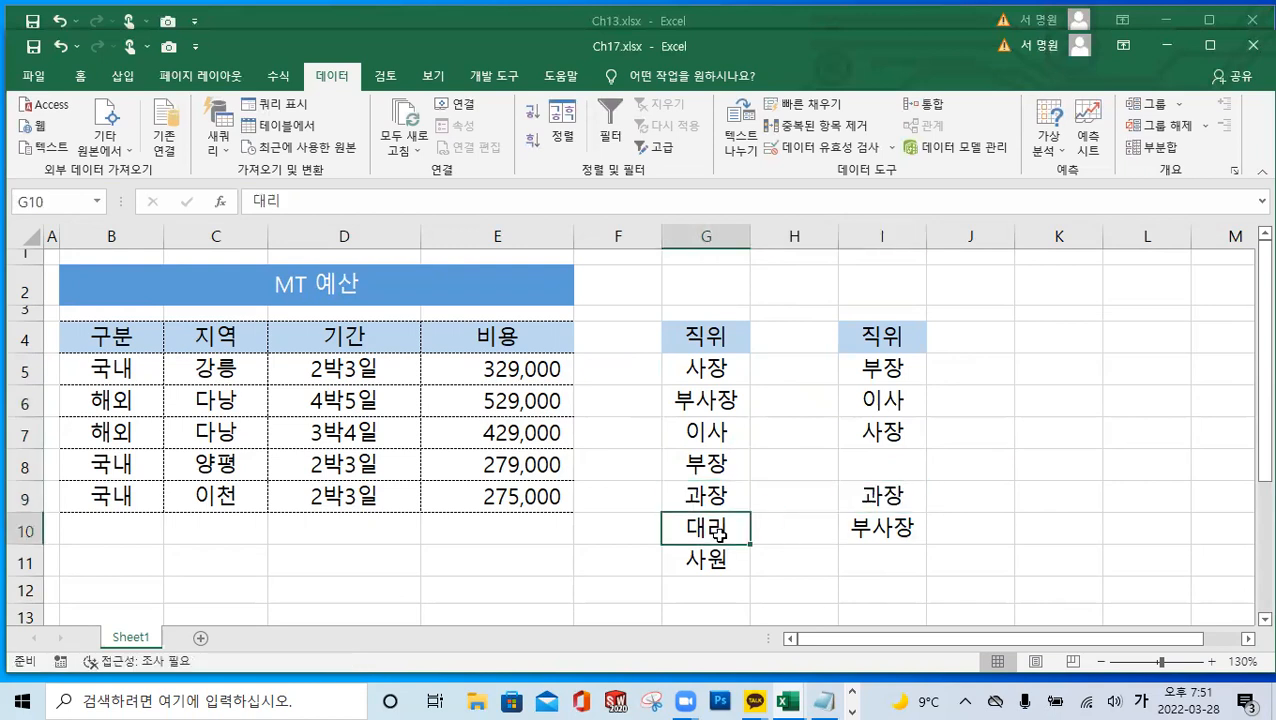
left_click_drag(722, 546, 890, 558)
left_click(712, 563)
left_click_drag(722, 583, 900, 460)
left_click(1002, 420)
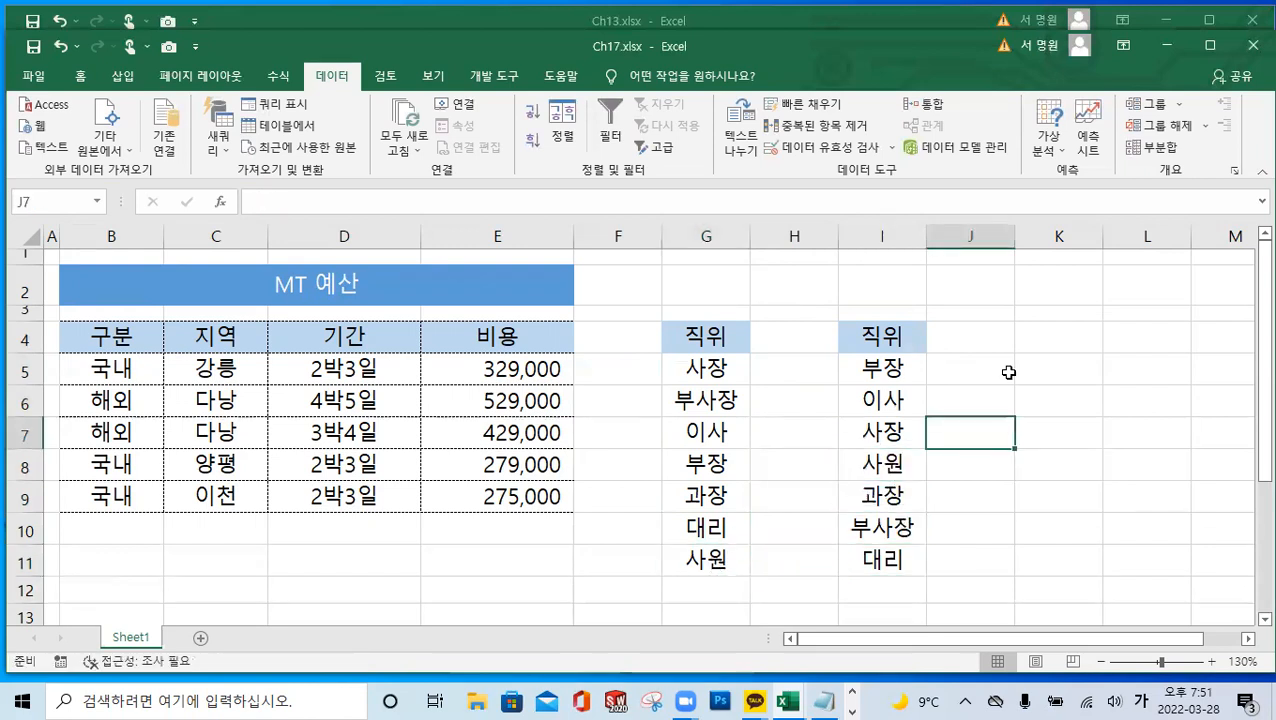
left_click(1008, 372)
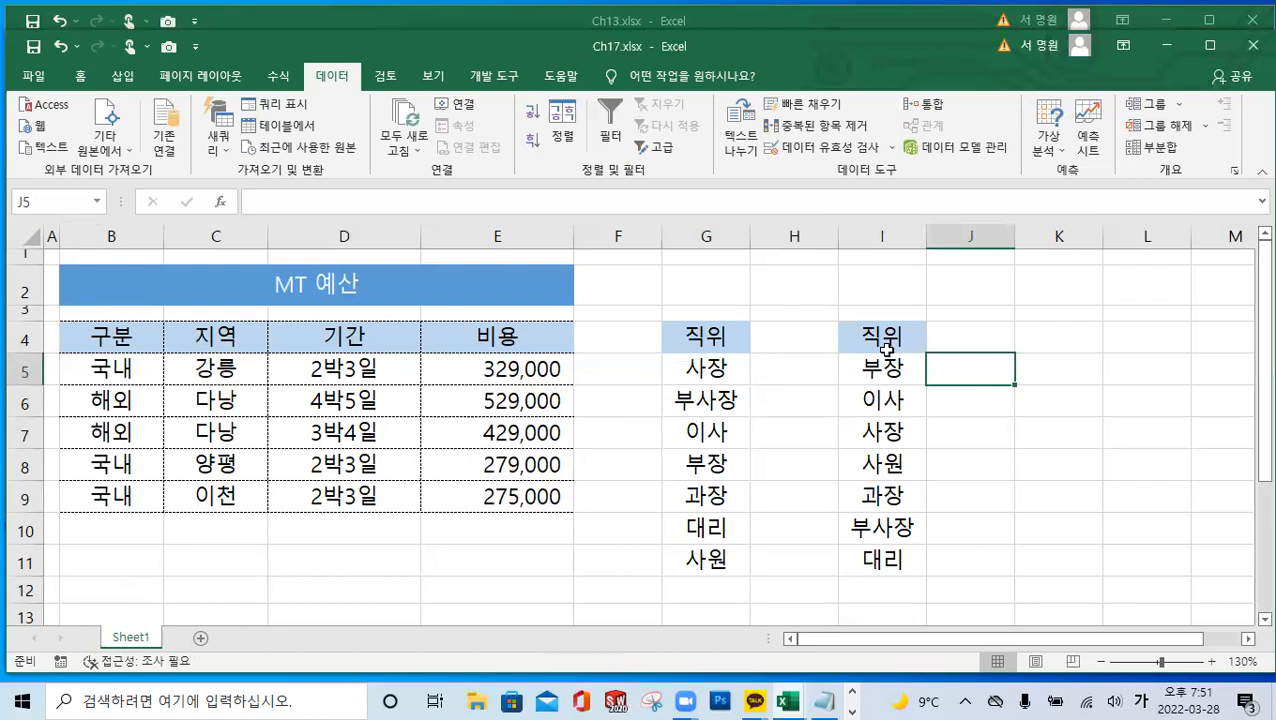
Sort the list I4:I11 by 직위 on cell values in ascending order (오름차순)
left_click_drag(895, 369, 900, 560)
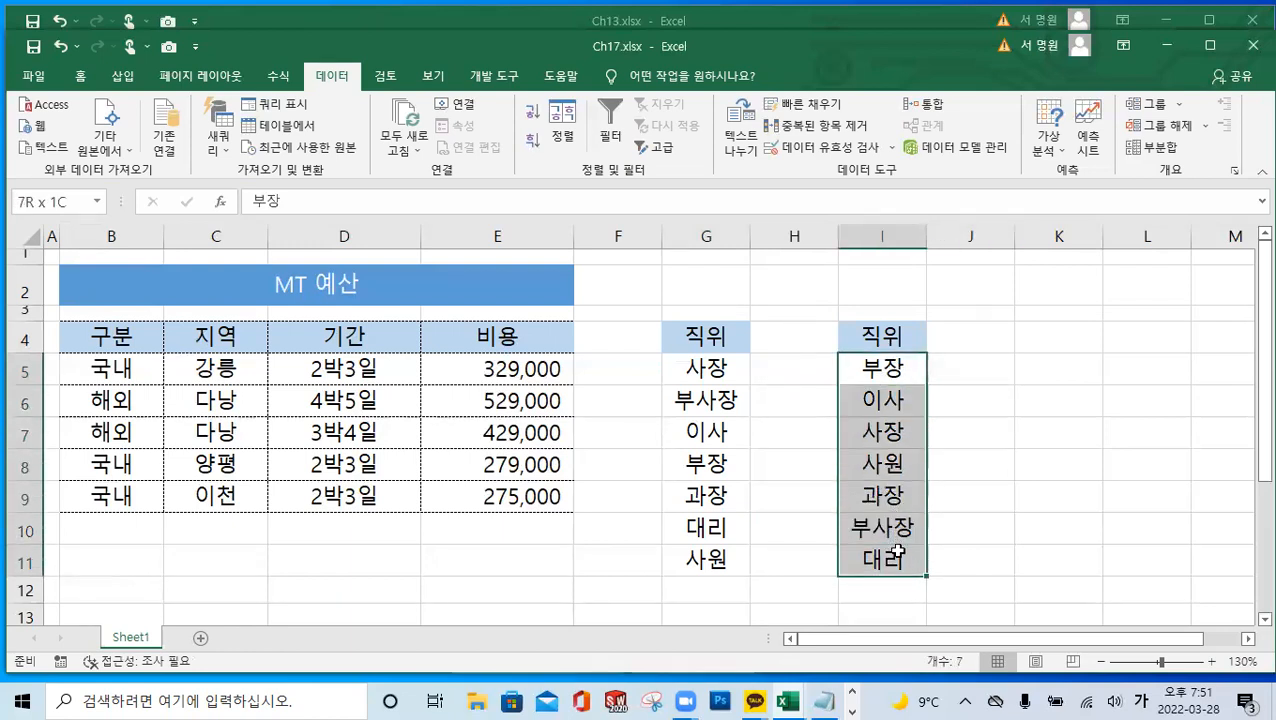
left_click(1018, 383)
left_click_drag(893, 337, 897, 562)
left_click(1034, 407)
left_click_drag(901, 342, 905, 557)
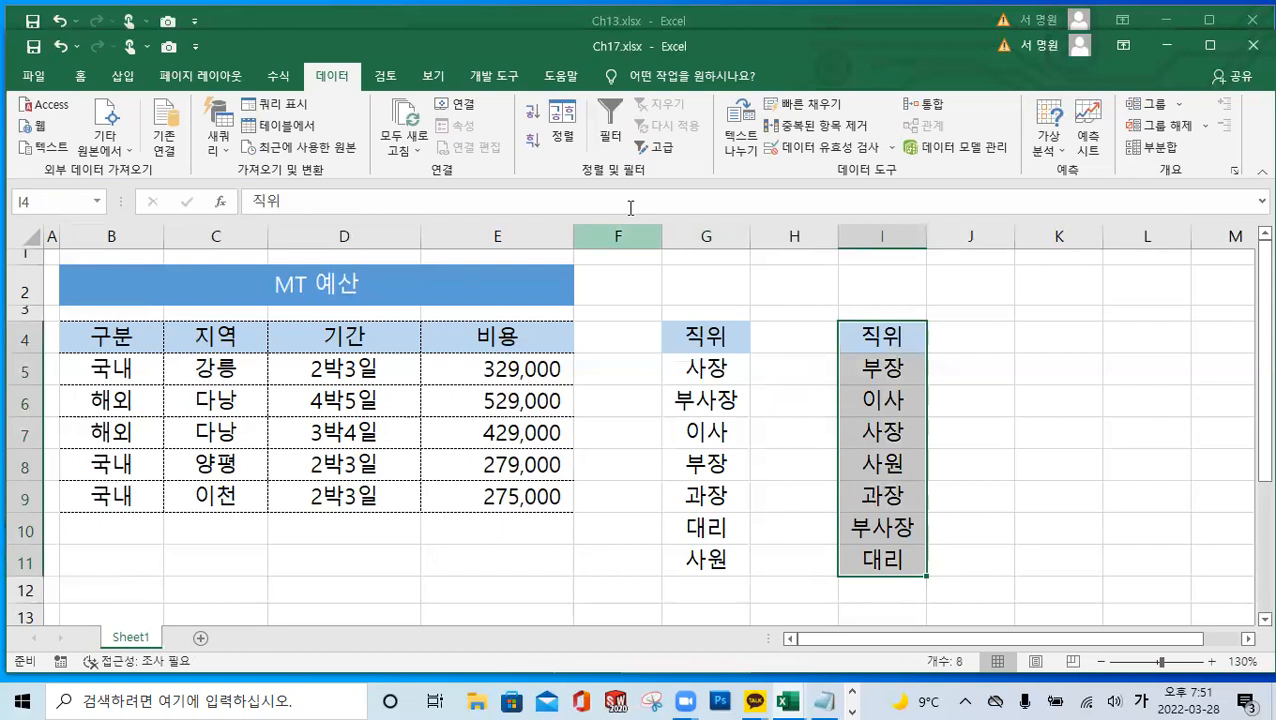
left_click(563, 125)
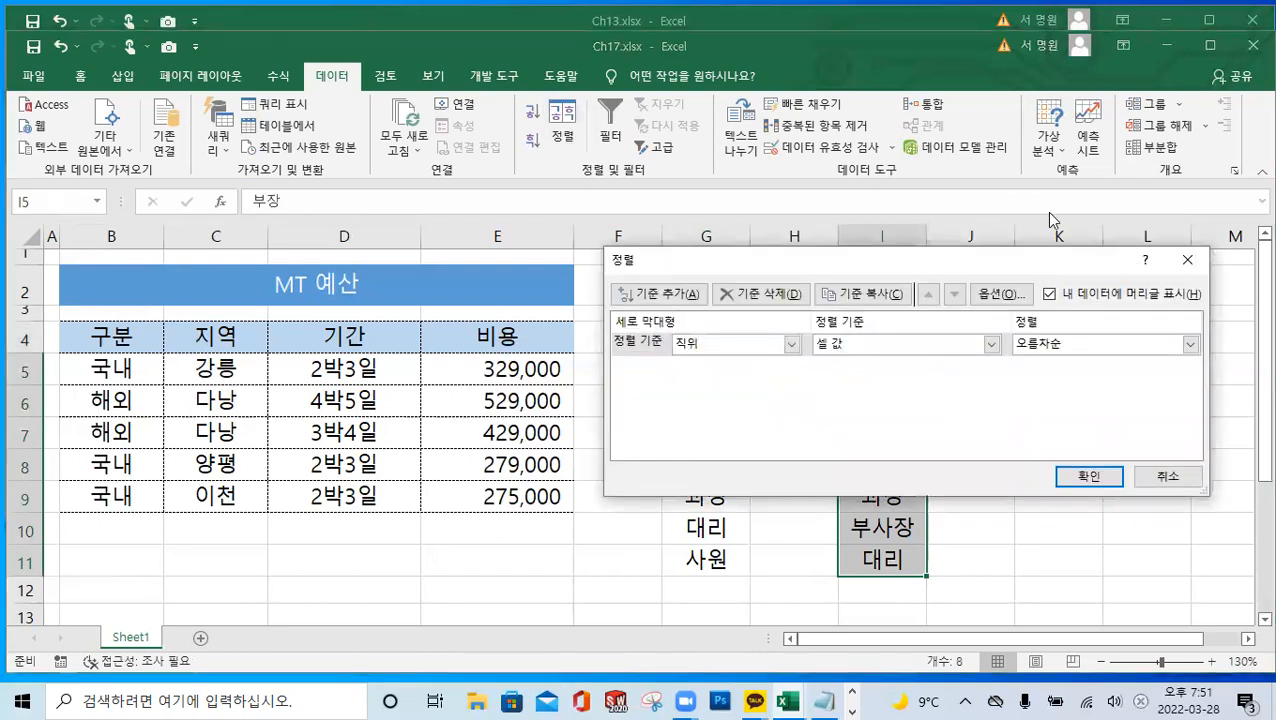
left_click_drag(970, 262, 585, 203)
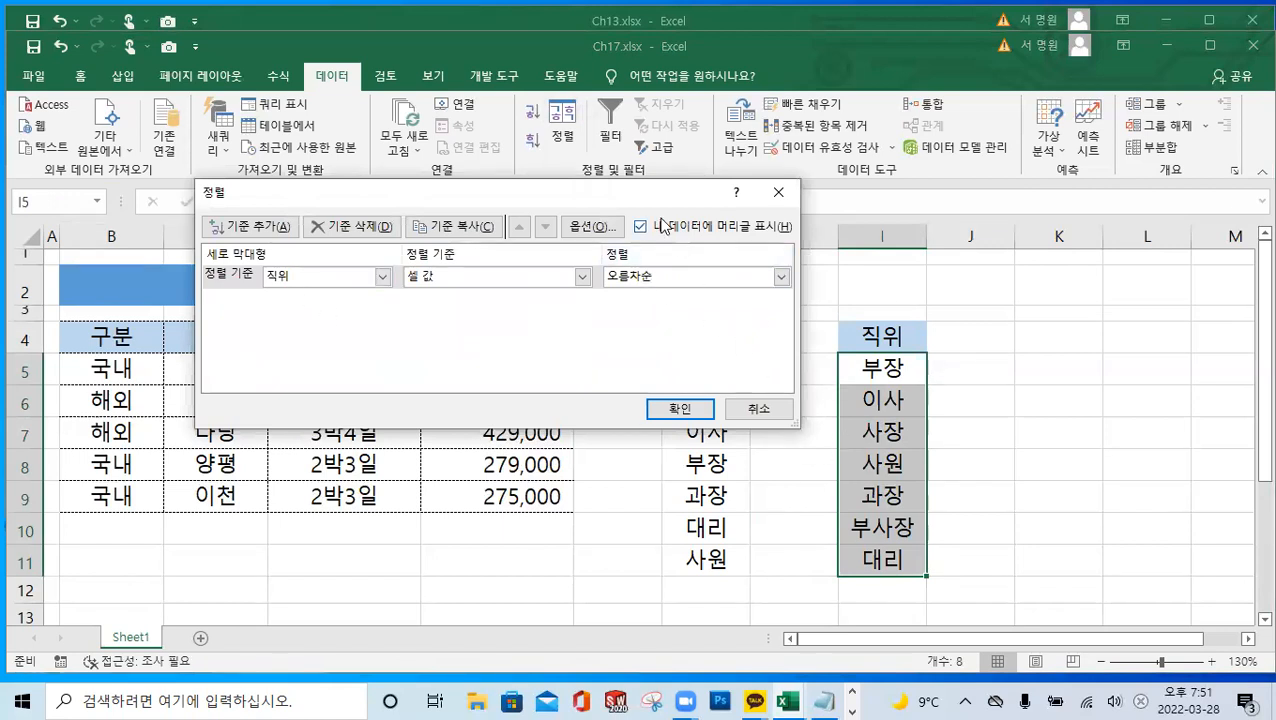
left_click_drag(652, 204, 512, 204)
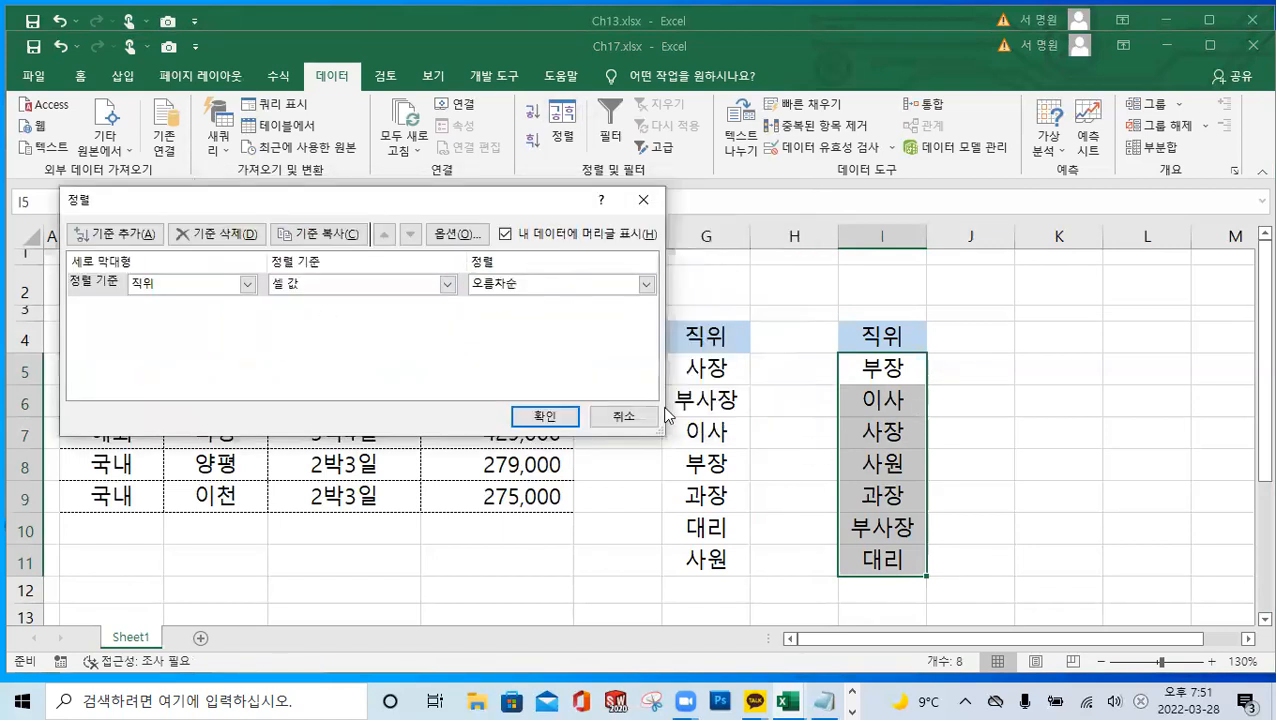
left_click(545, 416)
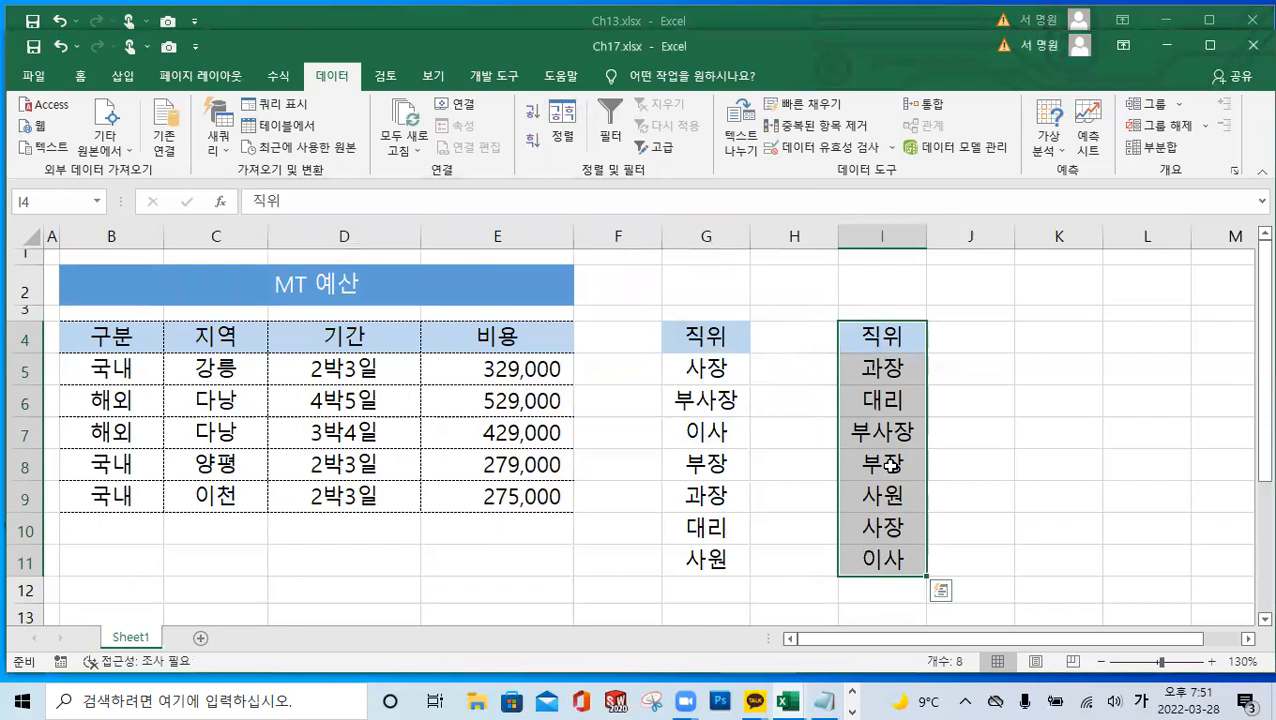
Start a new custom list as the sort order for the 직위 criterion on the column I list
left_click(563, 137)
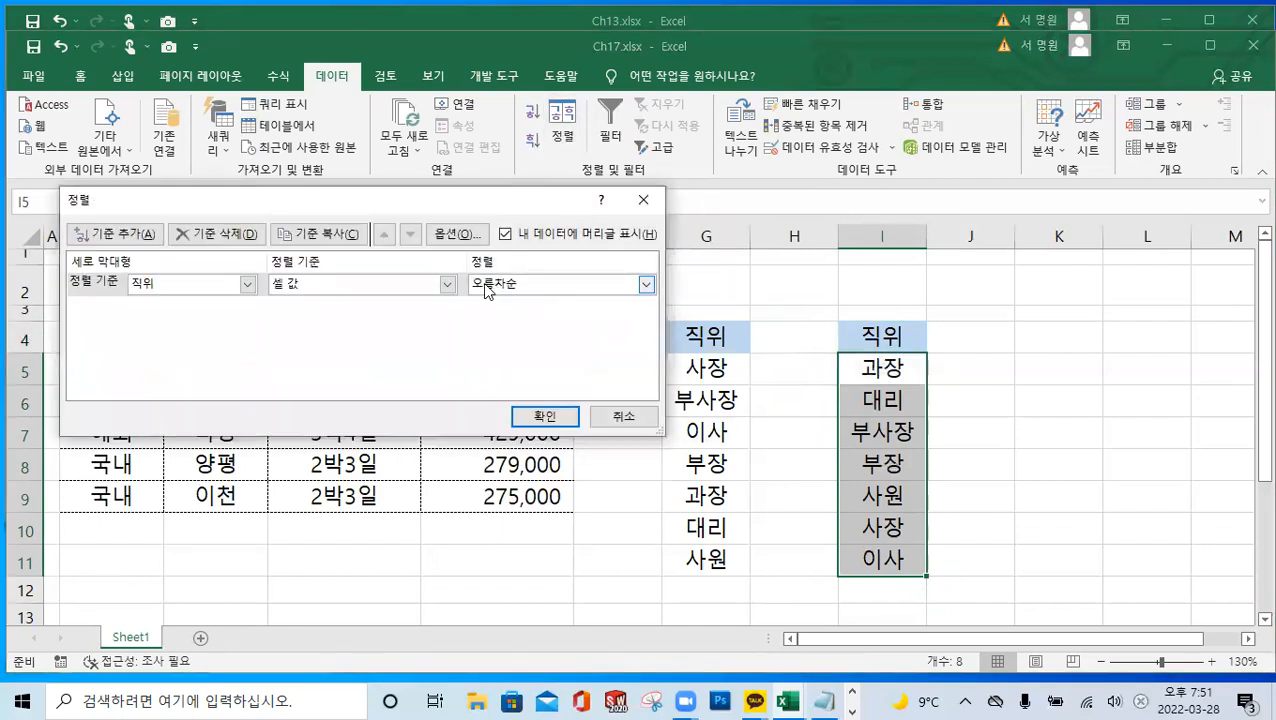
left_click(645, 286)
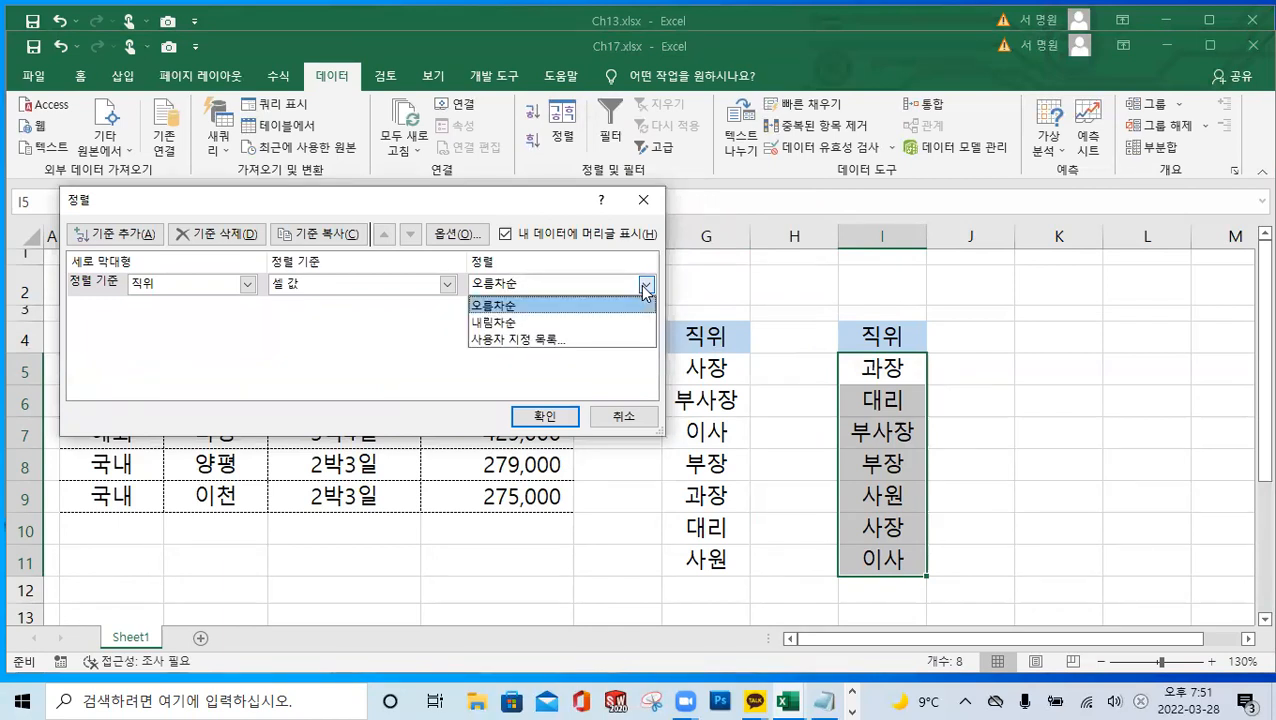
left_click(525, 345)
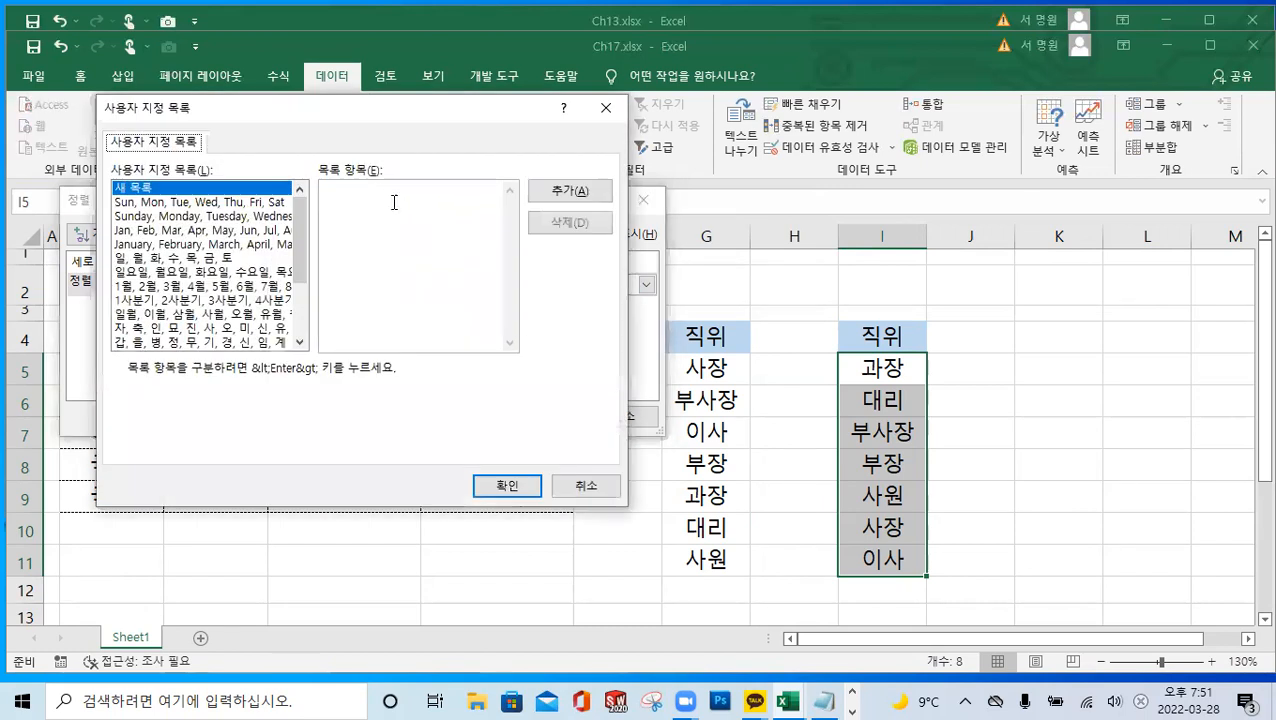
left_click_drag(433, 127, 463, 227)
left_click(410, 299)
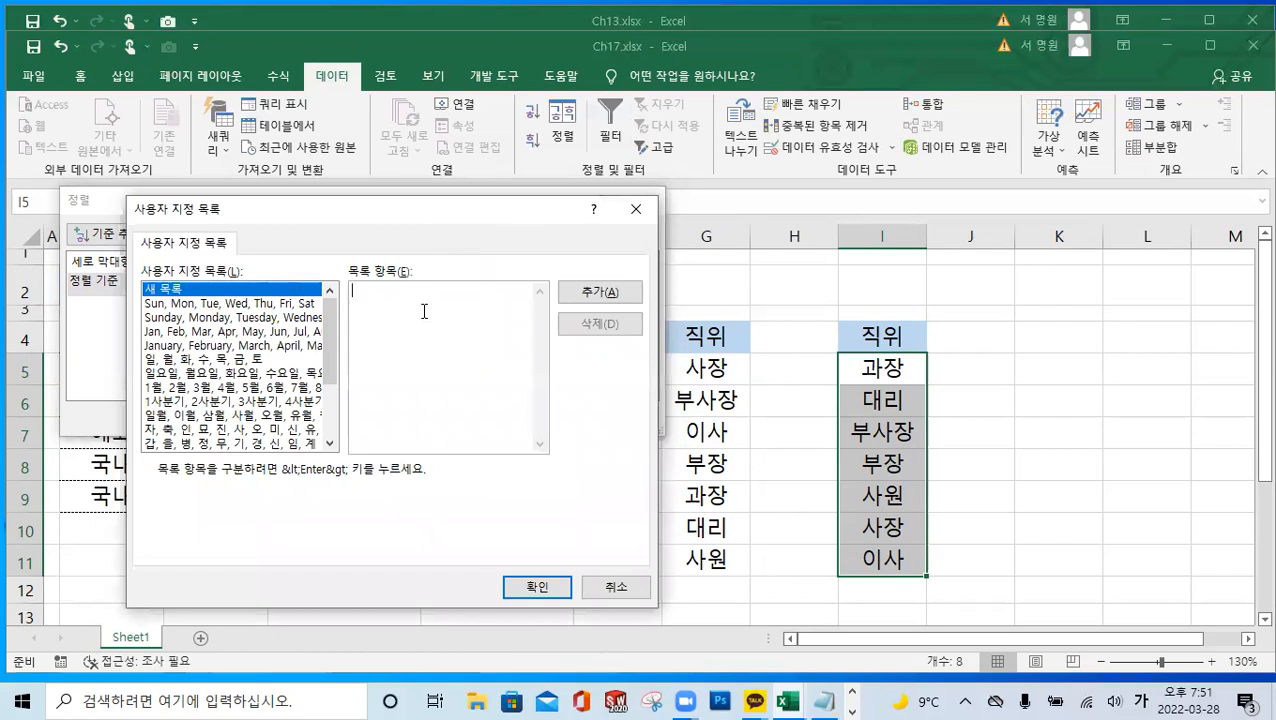
Add the custom list 사장, 부사장, 이사, 부장, 과장, 대리, 사원 and use it as the sort order
type("사자")
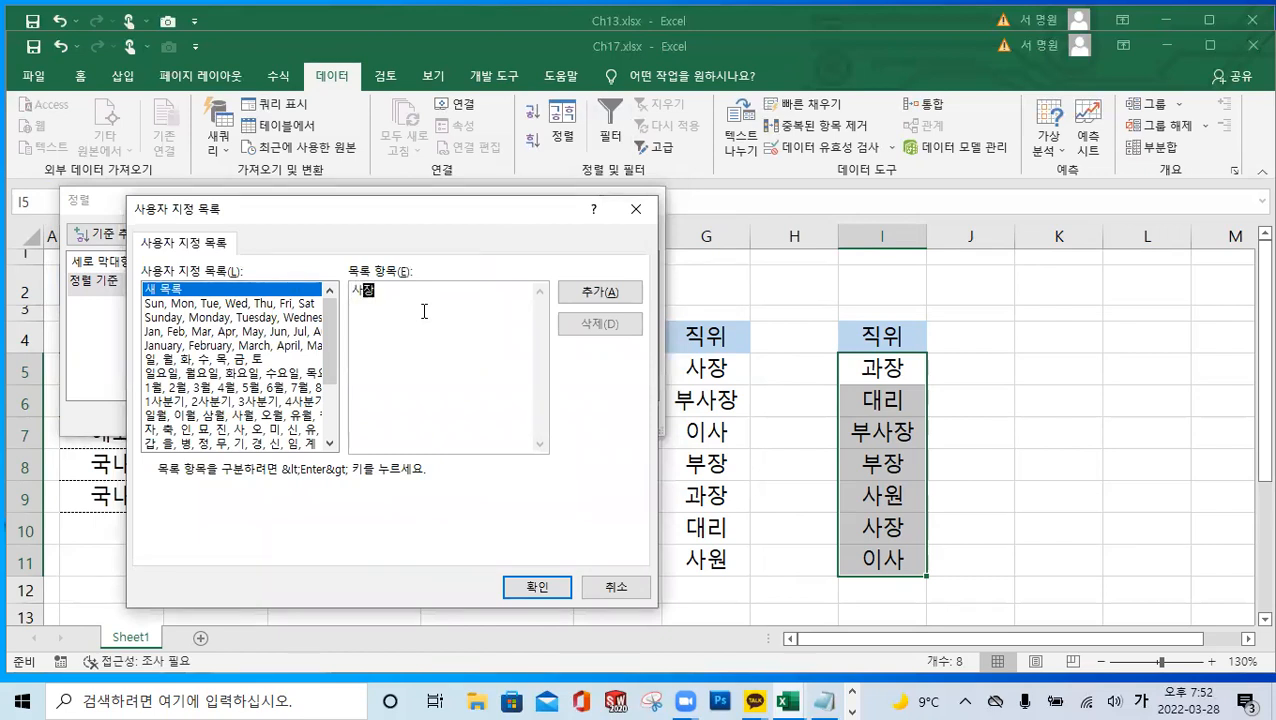
type("부사장")
type("이사")
type("부자")
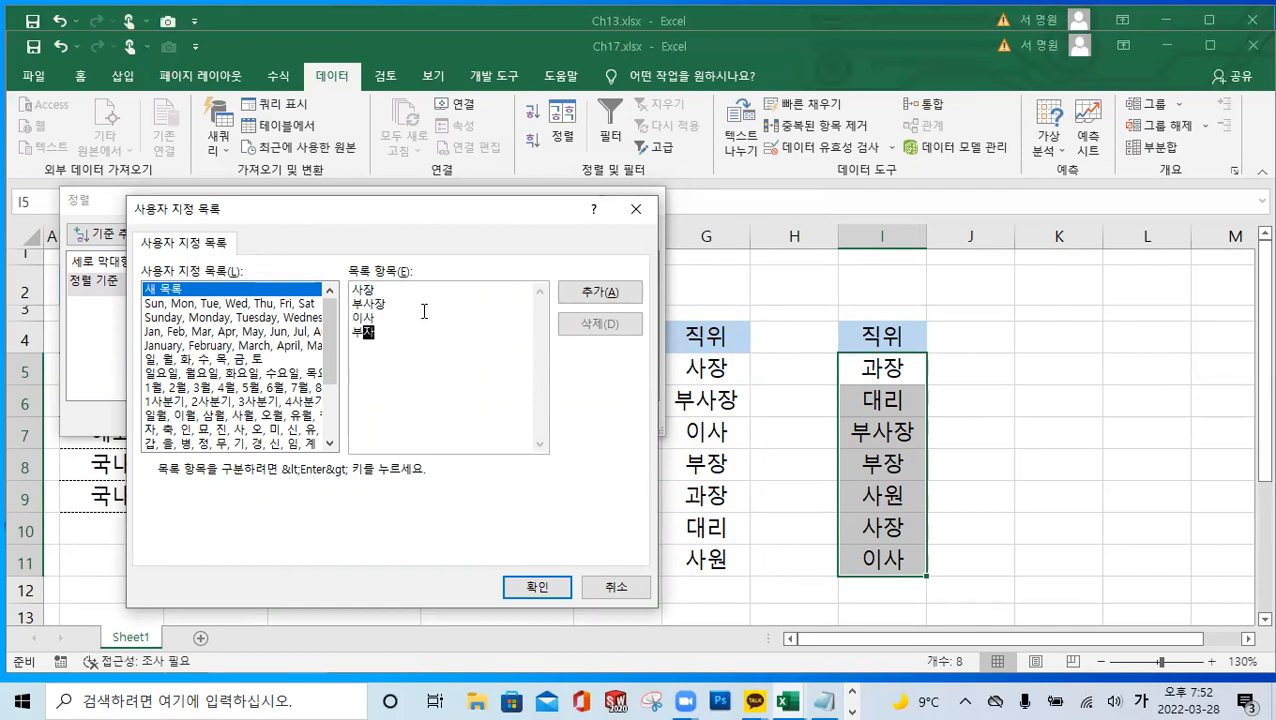
type("과장")
key("Return")
type("대리 ")
type("사원")
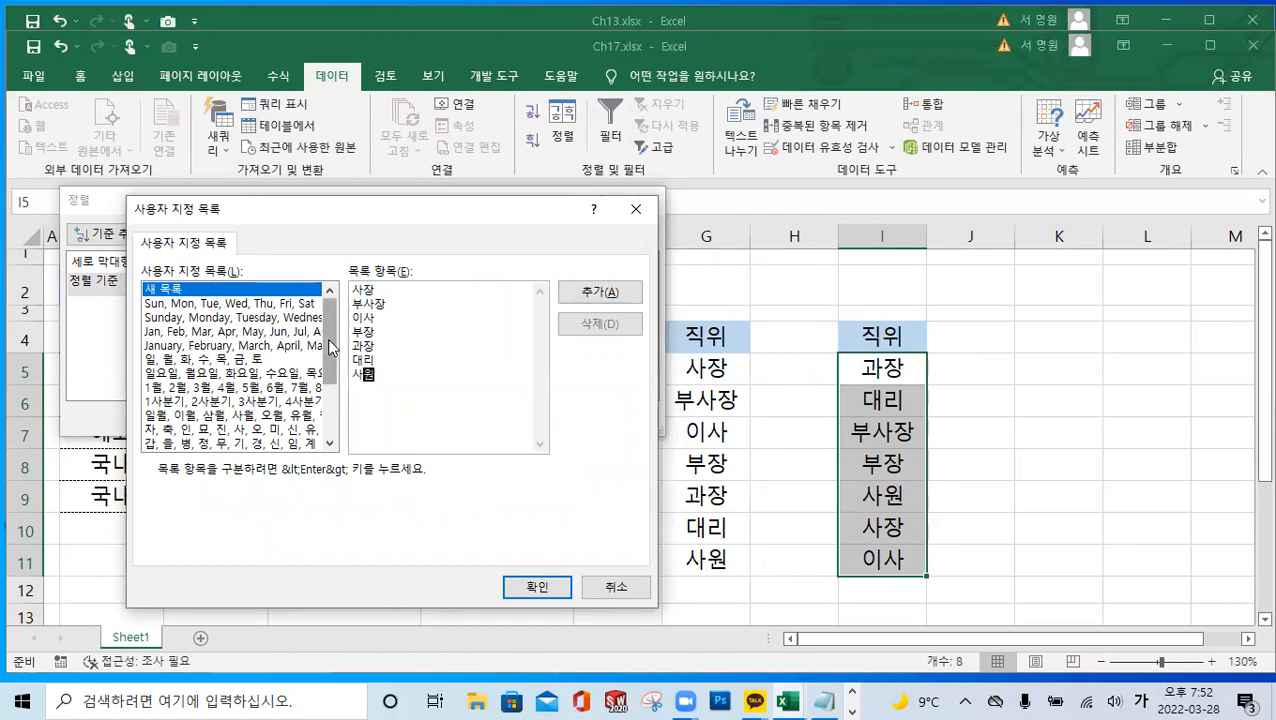
left_click_drag(332, 348, 330, 430)
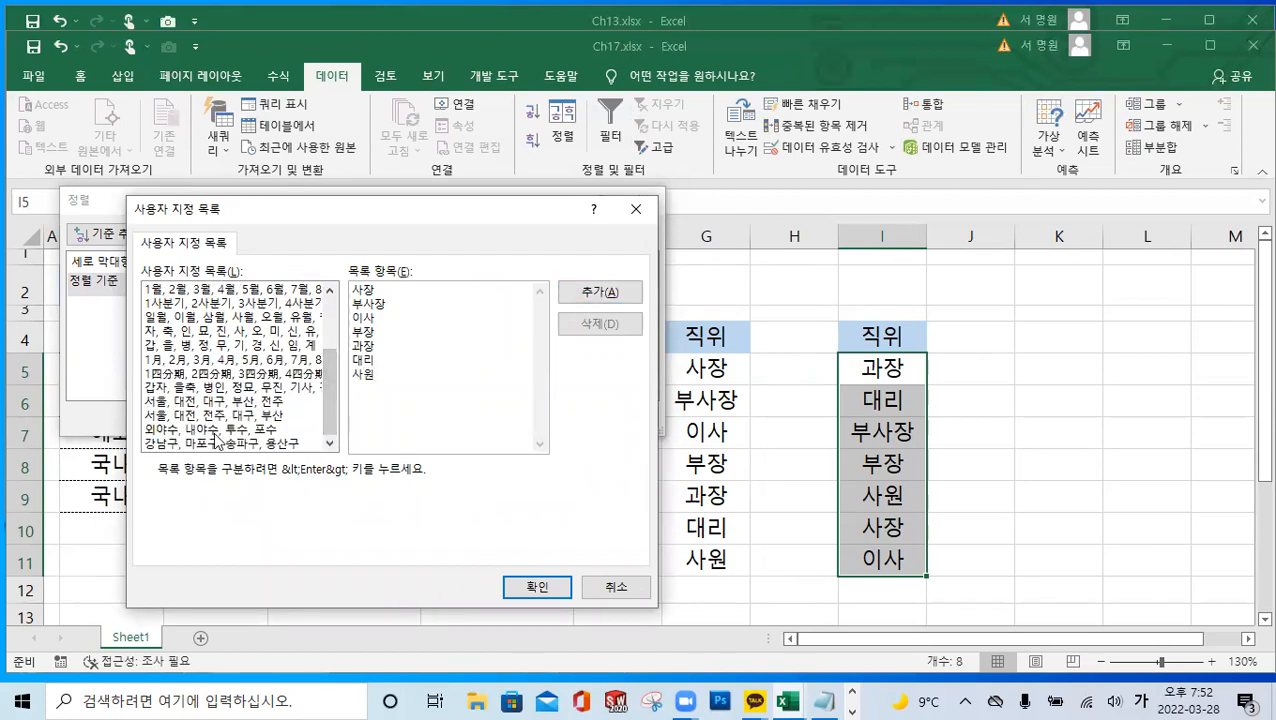
left_click(587, 300)
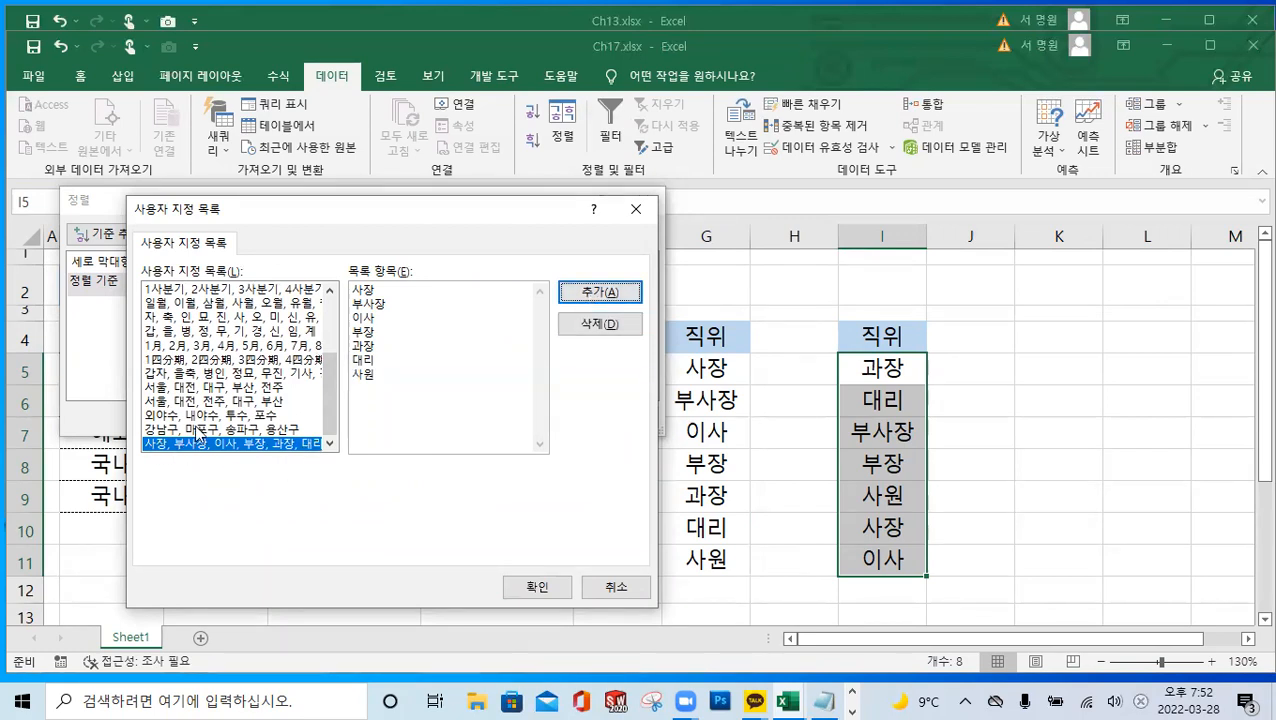
left_click(540, 588)
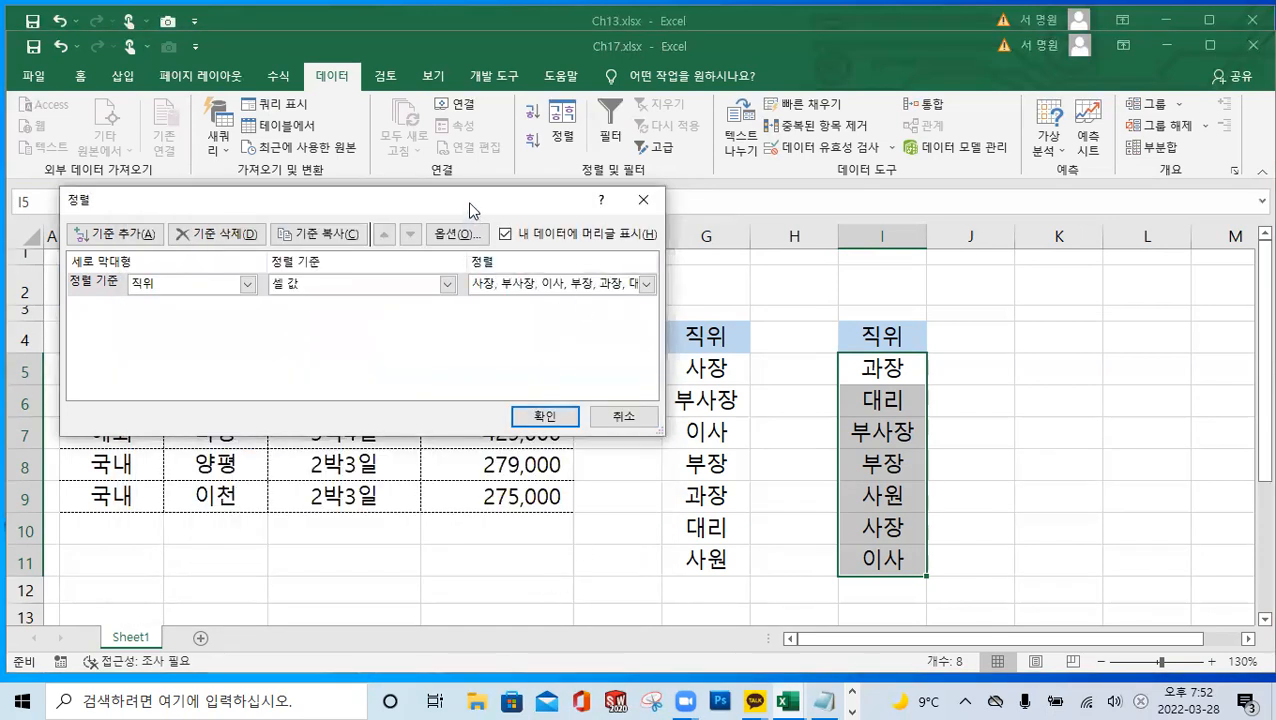
Reselect the custom list starting with 사장, 부사장, 이사 as the 직위 order and apply the sort to the column I list
left_click_drag(476, 202, 980, 105)
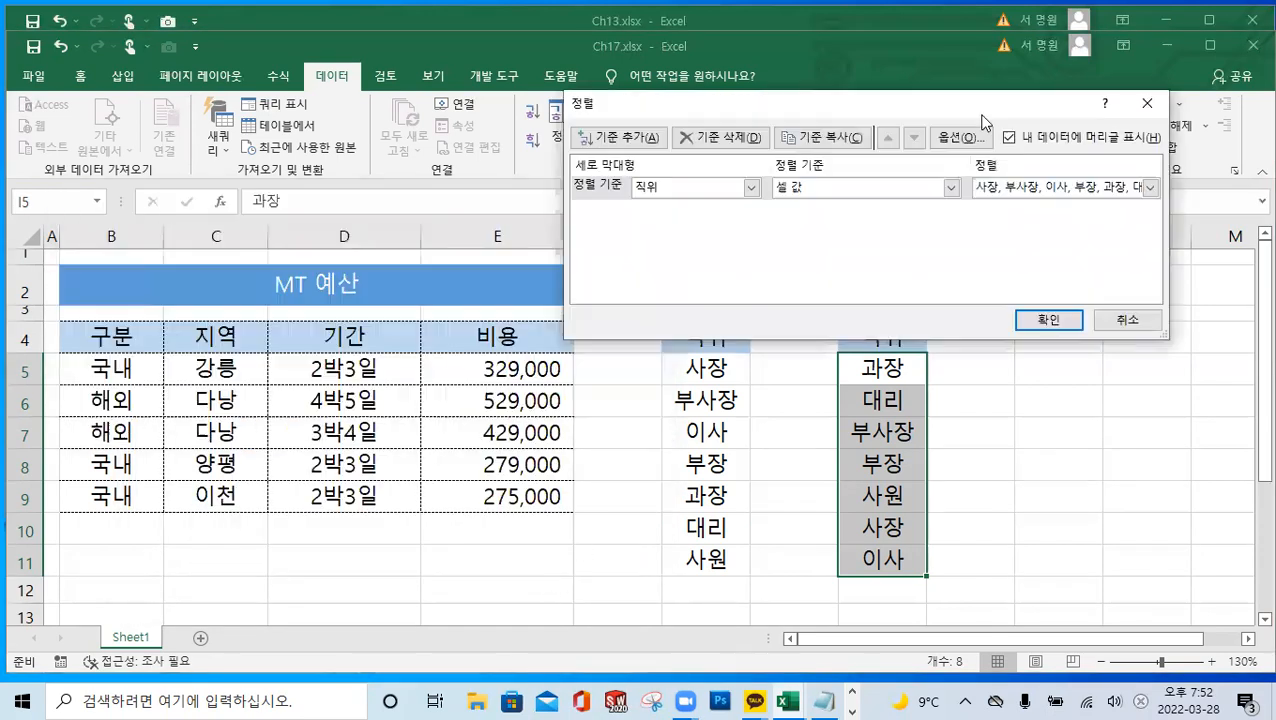
left_click(1150, 187)
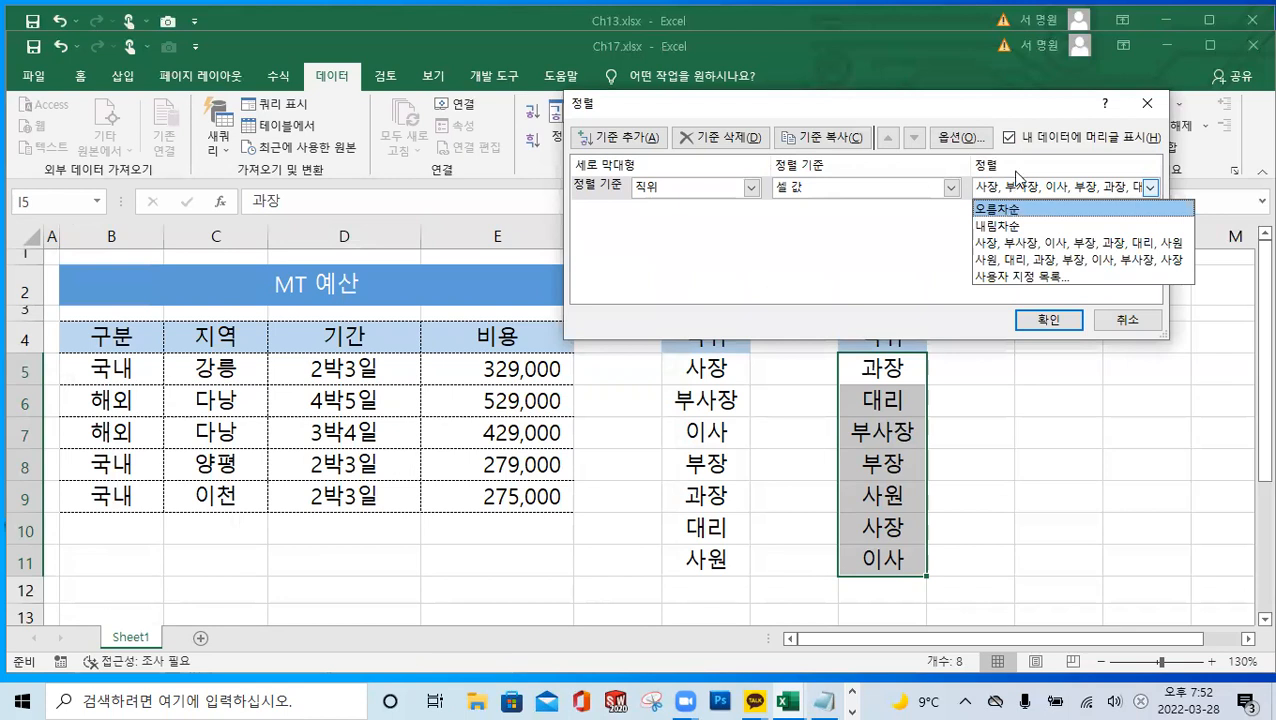
left_click(1024, 277)
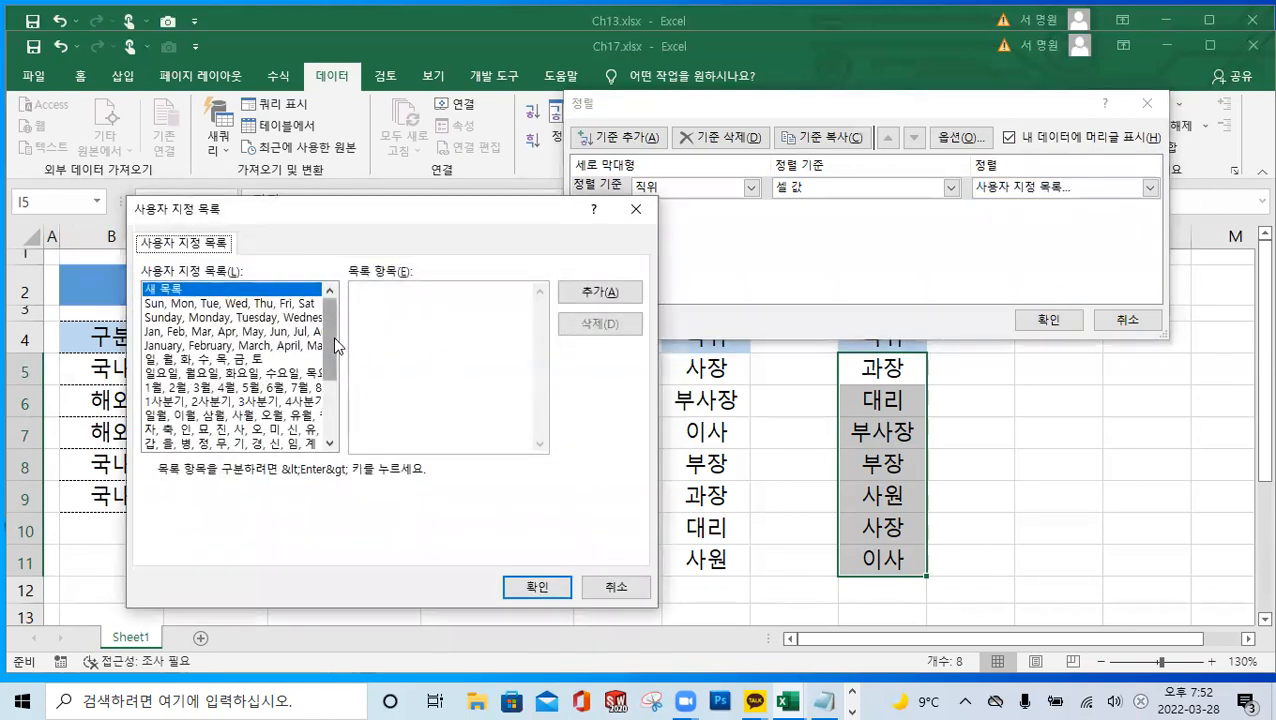
left_click_drag(333, 336, 336, 428)
left_click(287, 443)
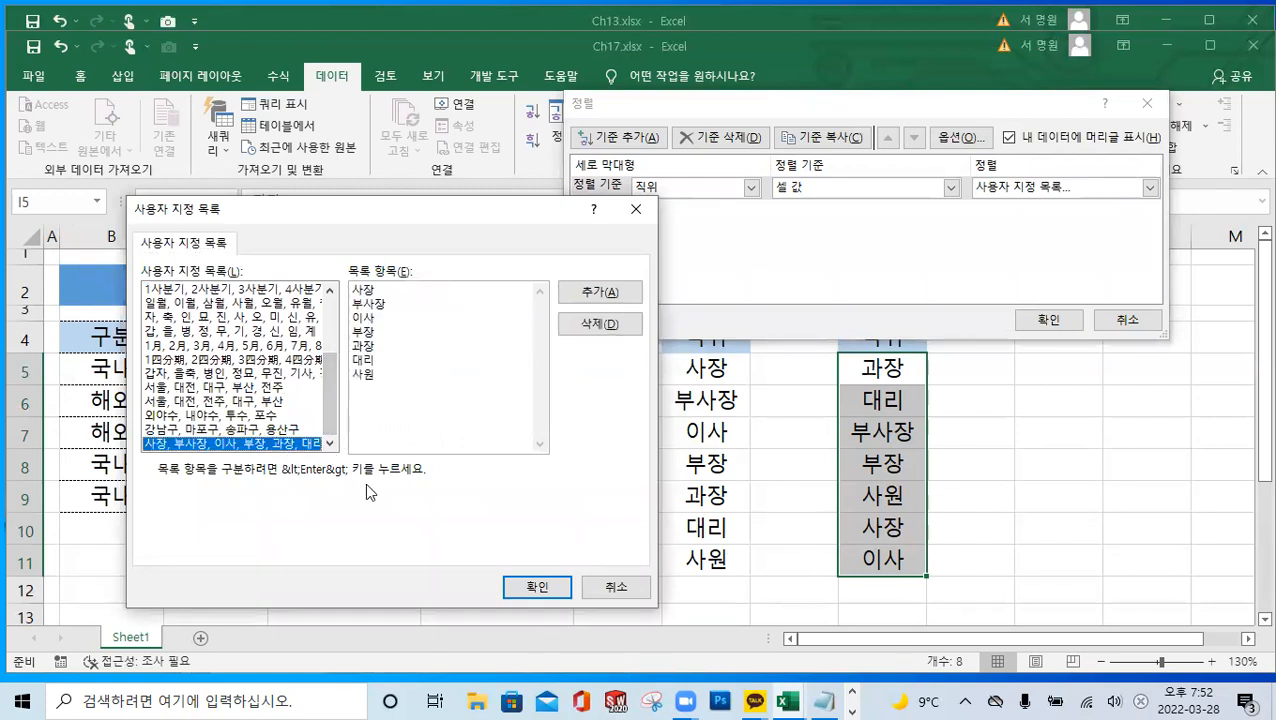
left_click(528, 589)
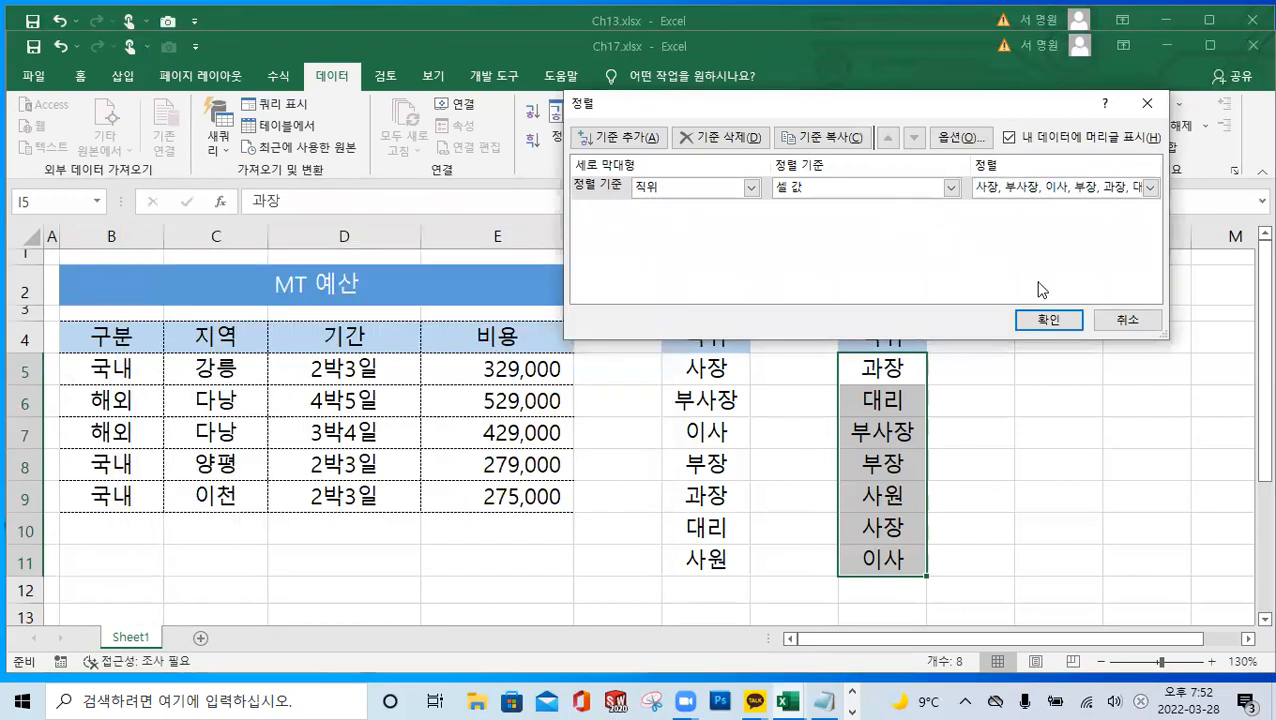
left_click(1047, 320)
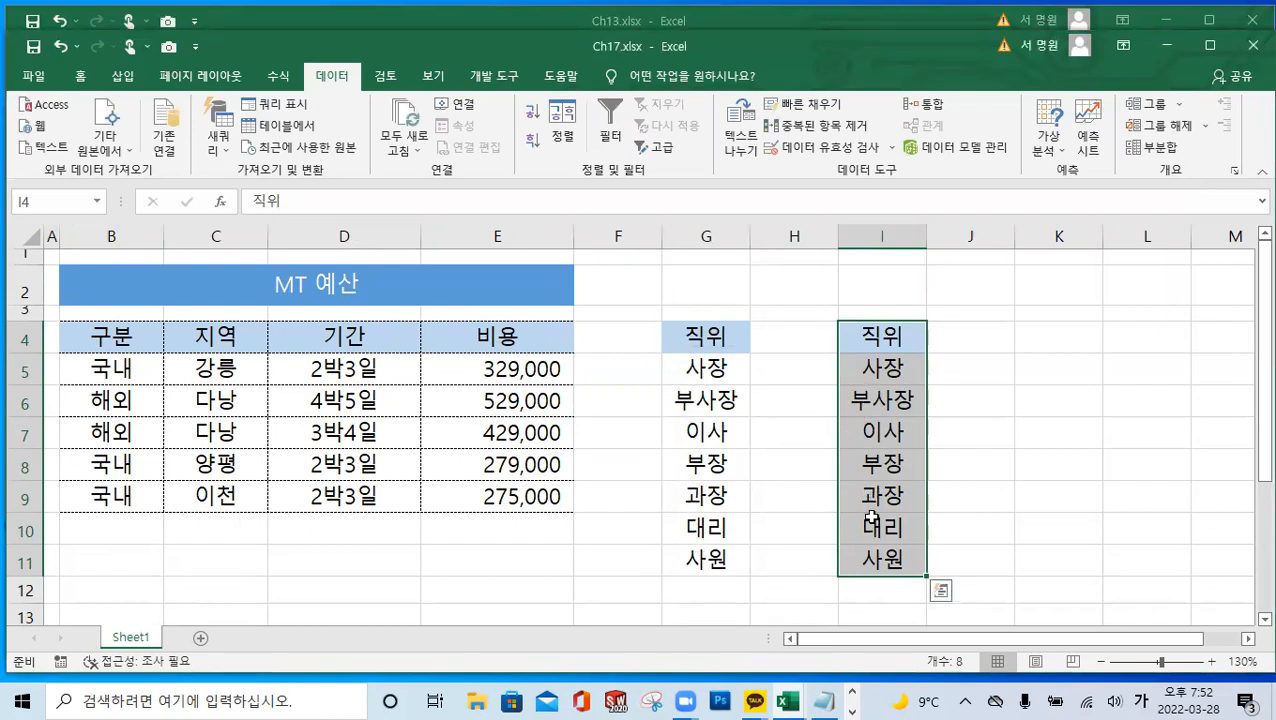
left_click(1041, 421)
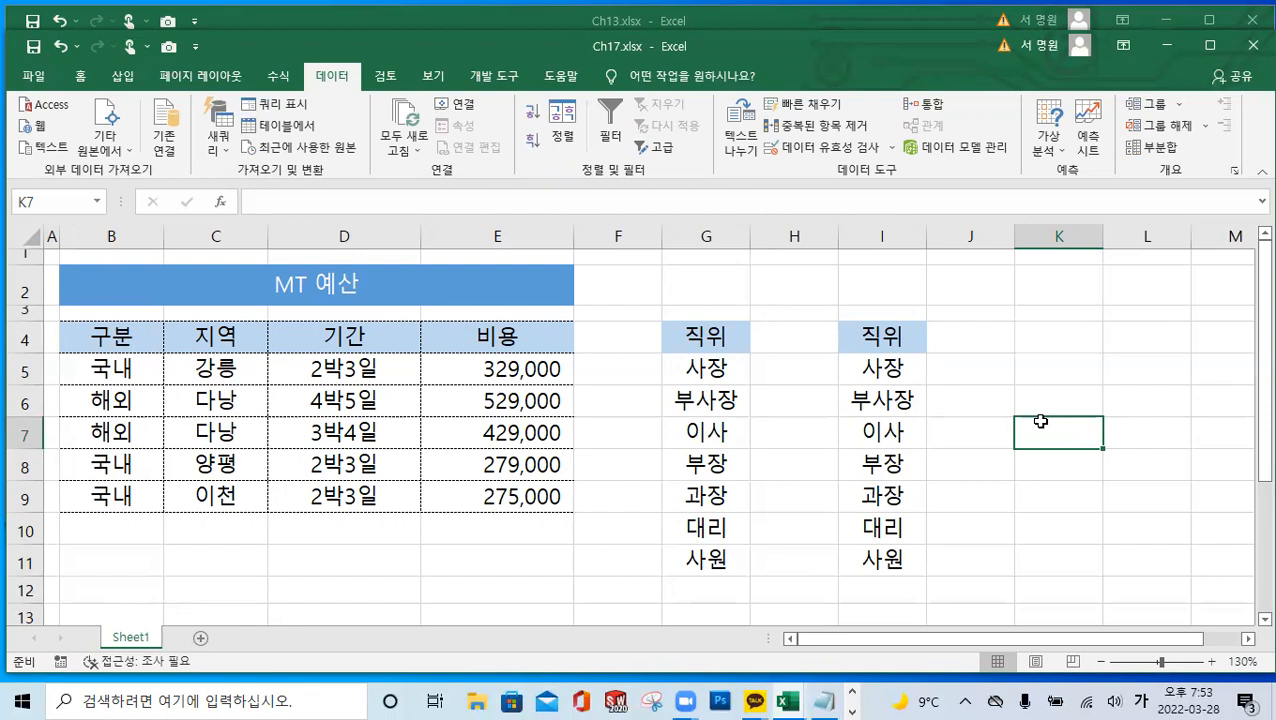
Open the workbook Ch17-연습.xlsx from the 연습파일 folder
left_click(664, 312)
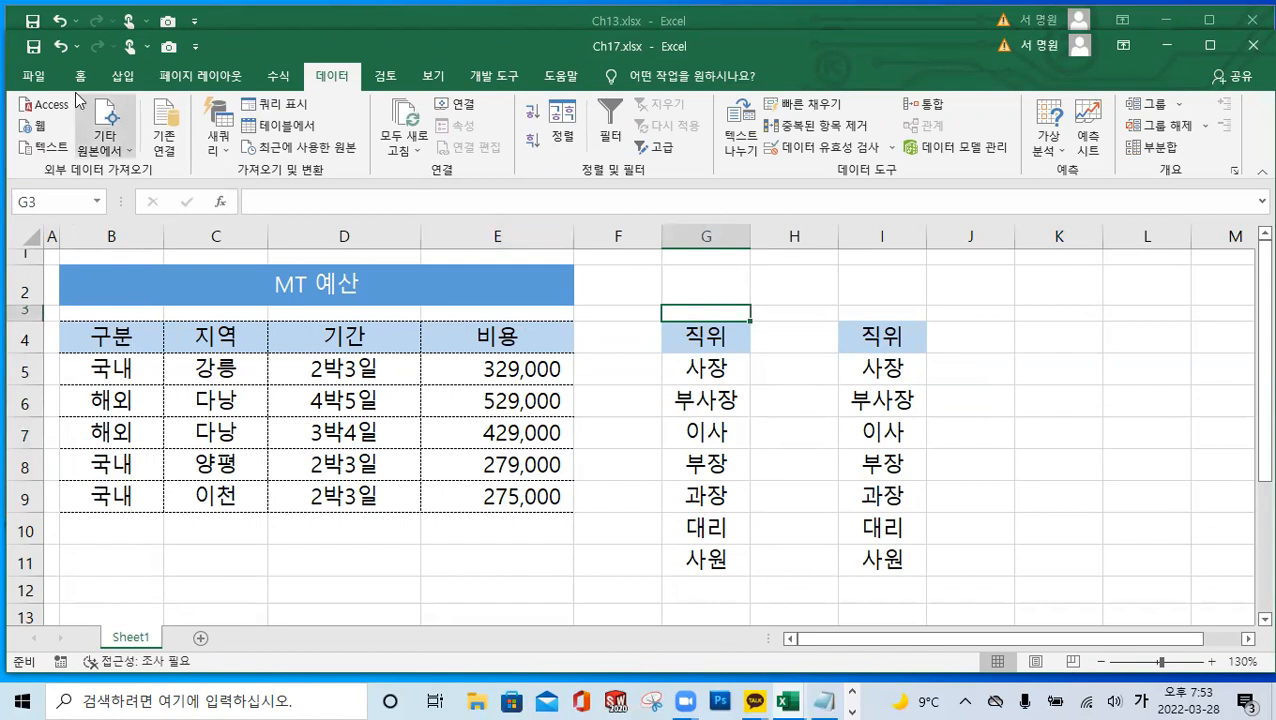
left_click(40, 82)
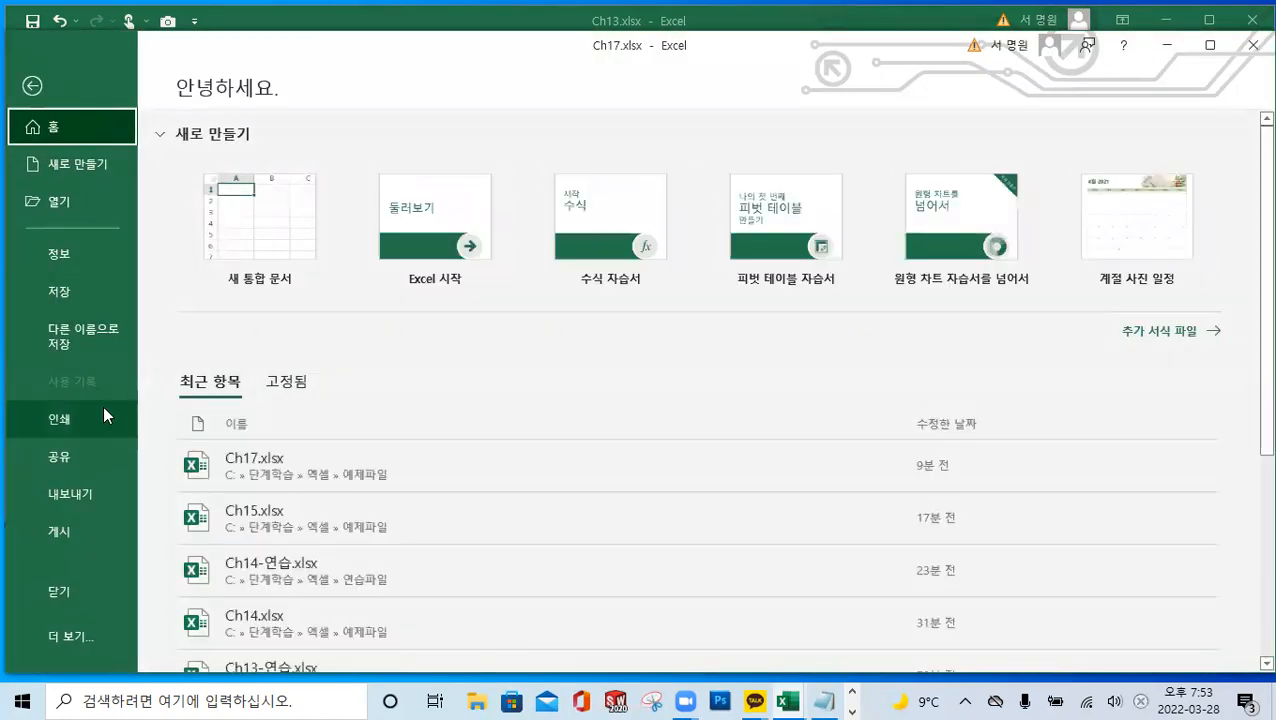
left_click(86, 215)
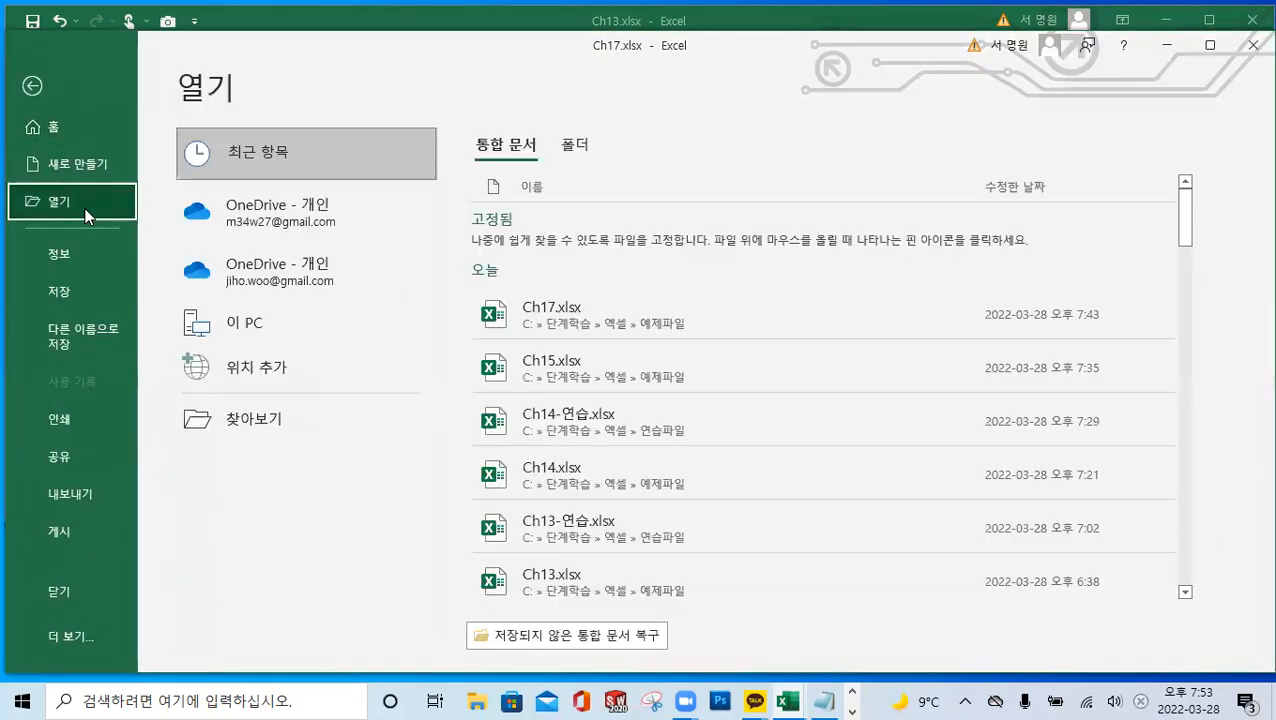
left_click(252, 420)
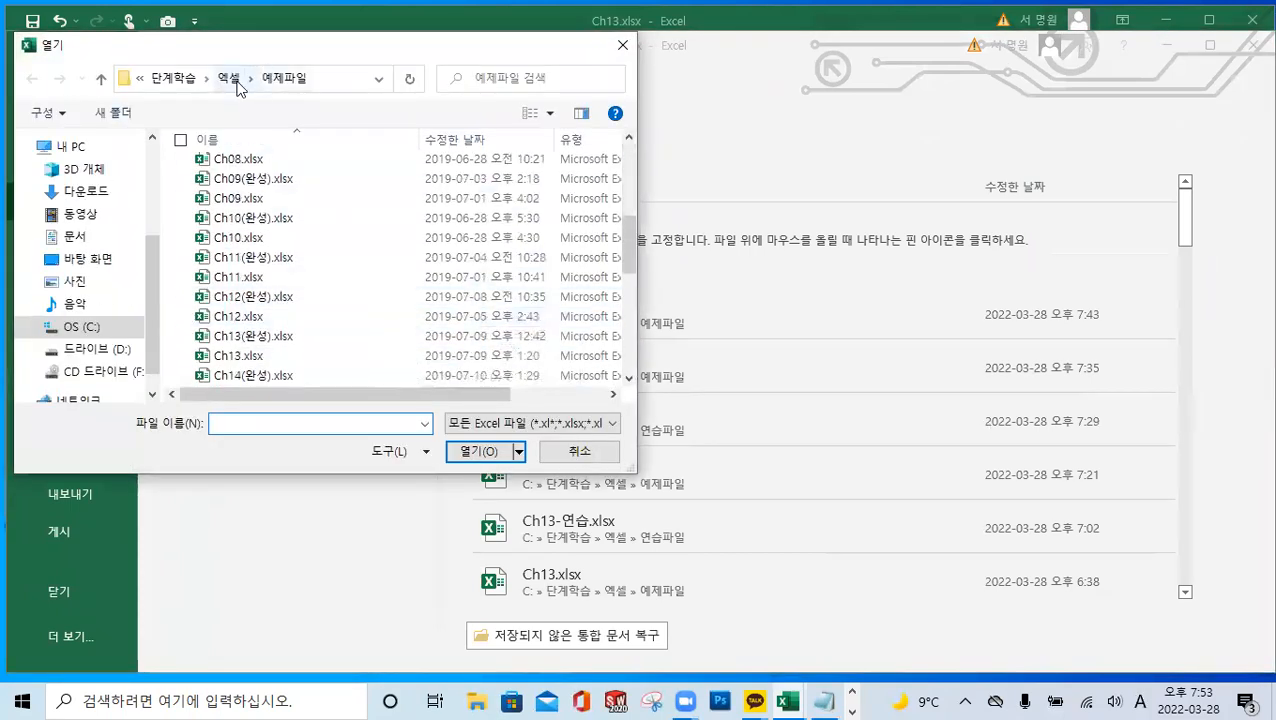
left_click(101, 79)
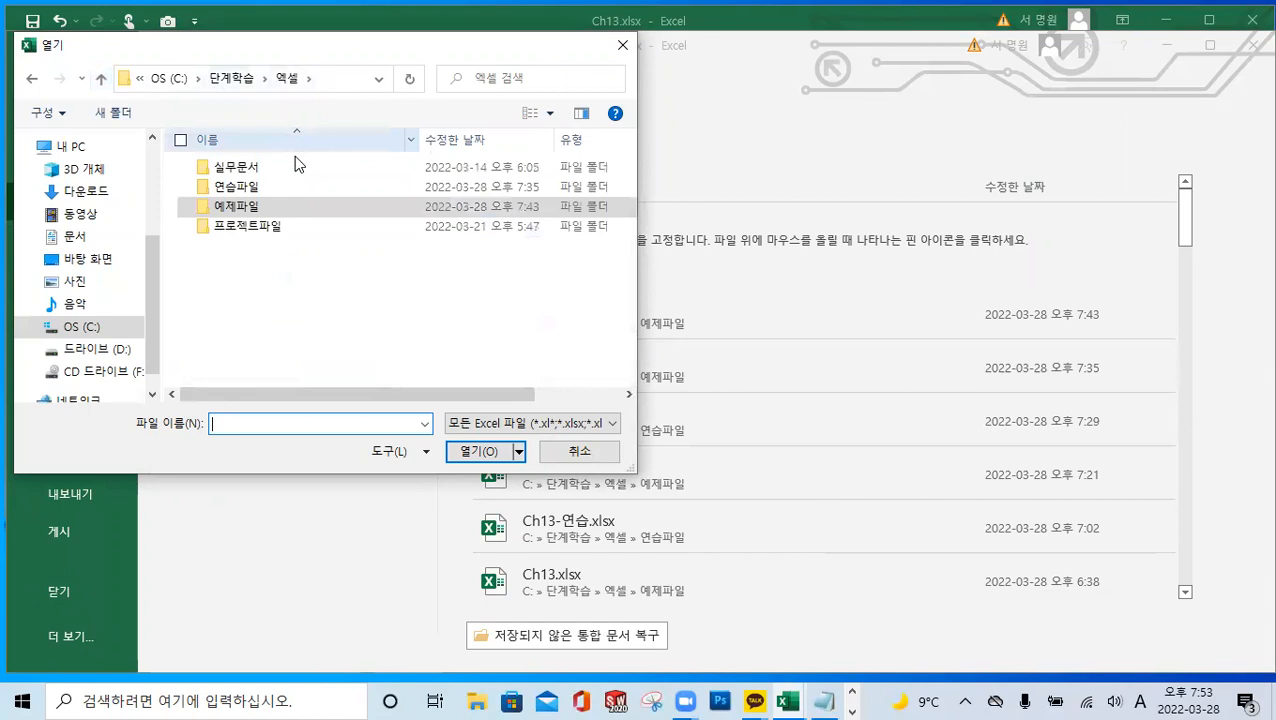
double_click(243, 186)
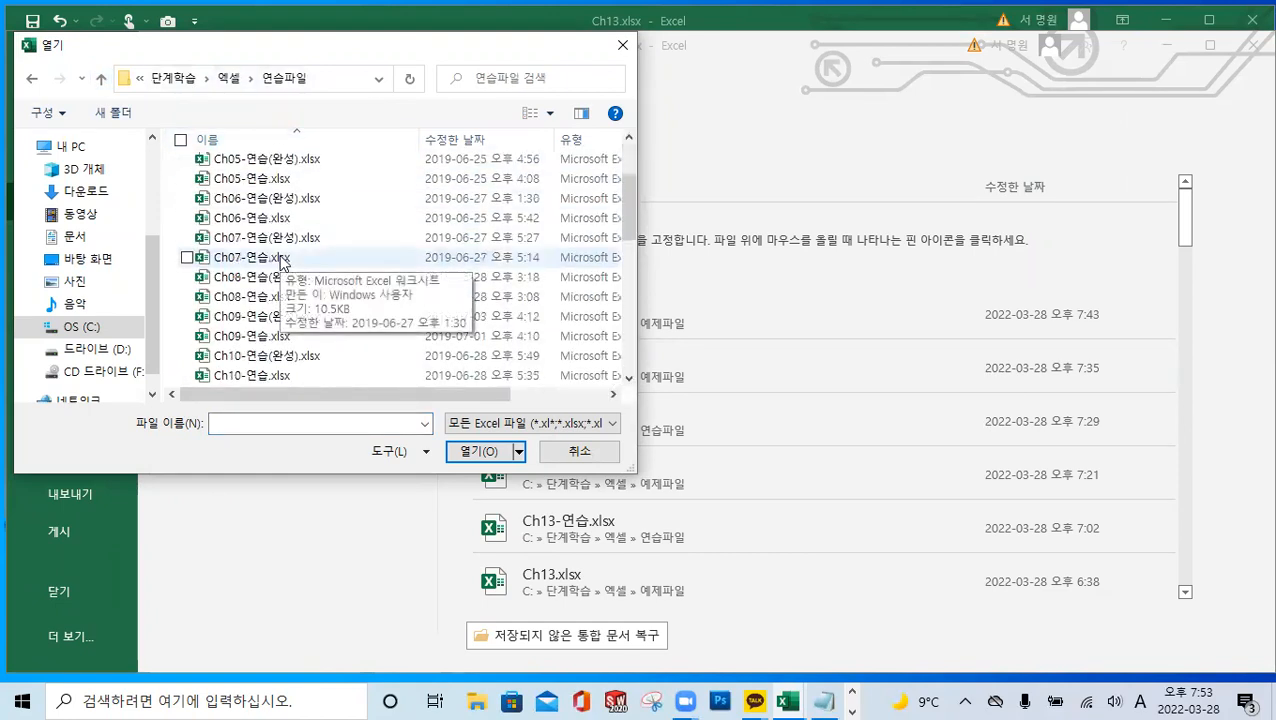
scroll(282, 290, "down", 7)
double_click(281, 297)
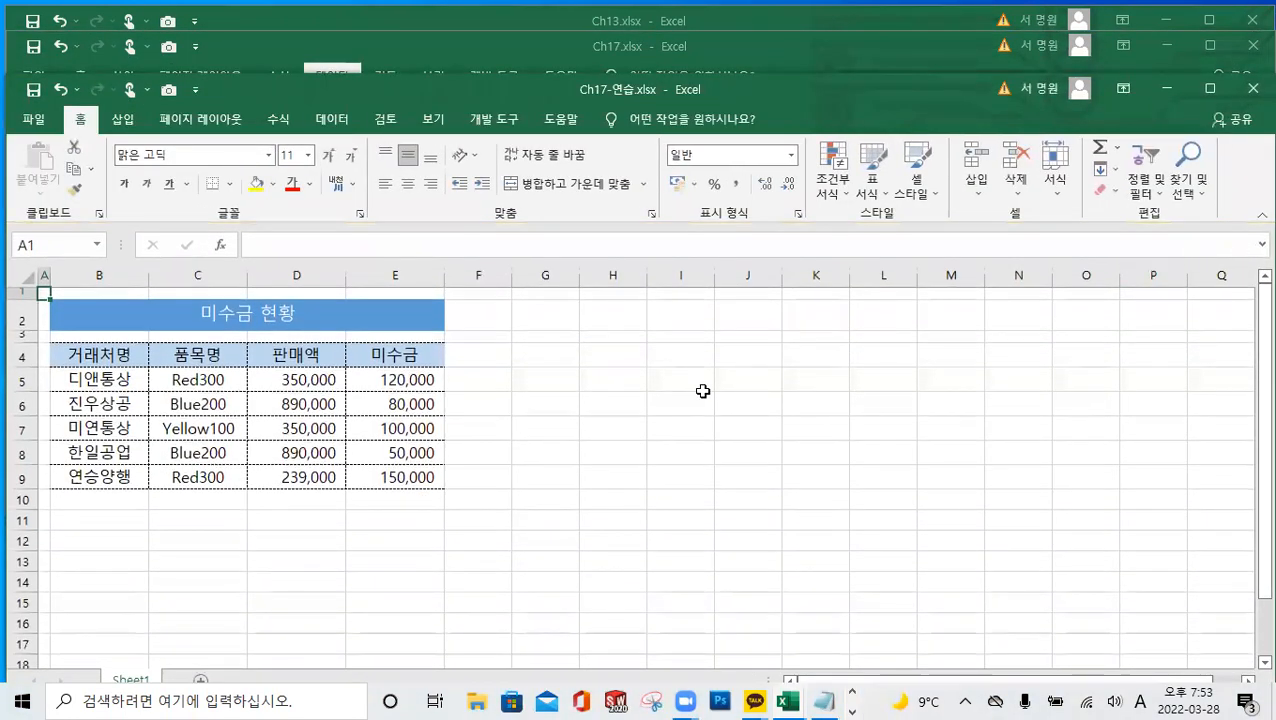
Sort the 미수금 현황 table B4:E9 by 판매액 on cell values in descending order (내림차순)
scroll(568, 375, "up", 2)
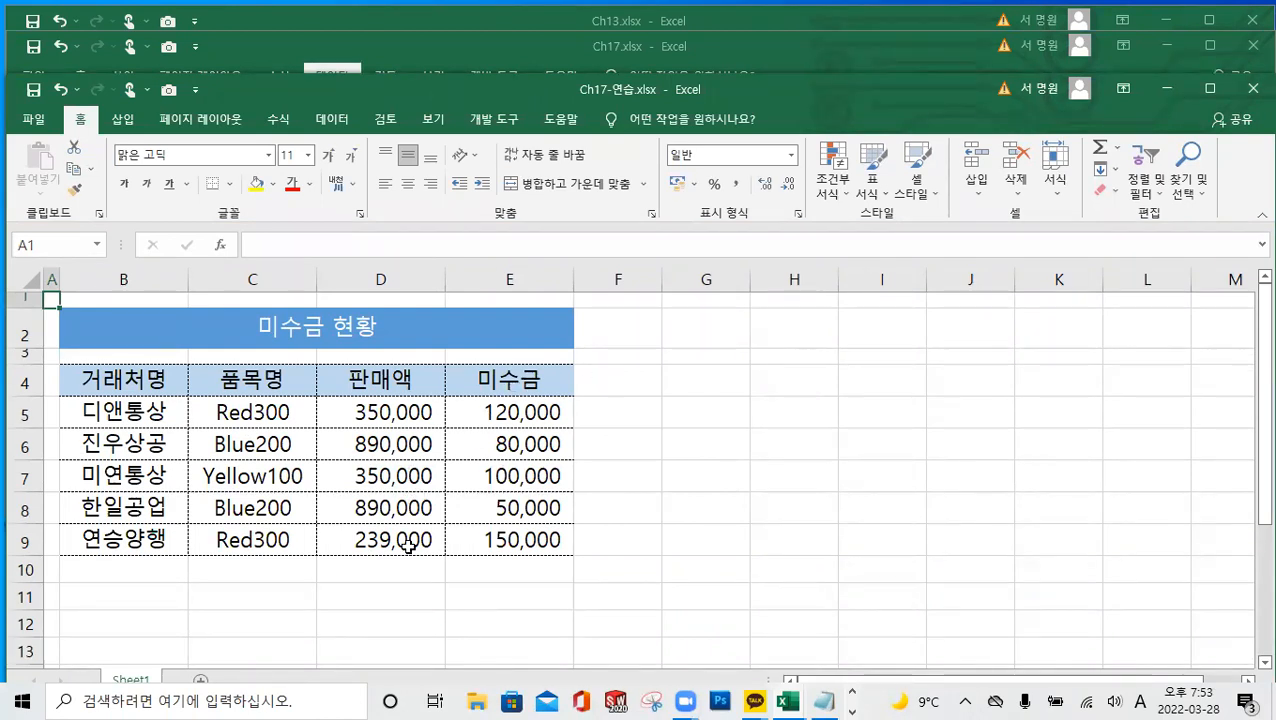
left_click(158, 381)
left_click_drag(158, 381, 500, 540)
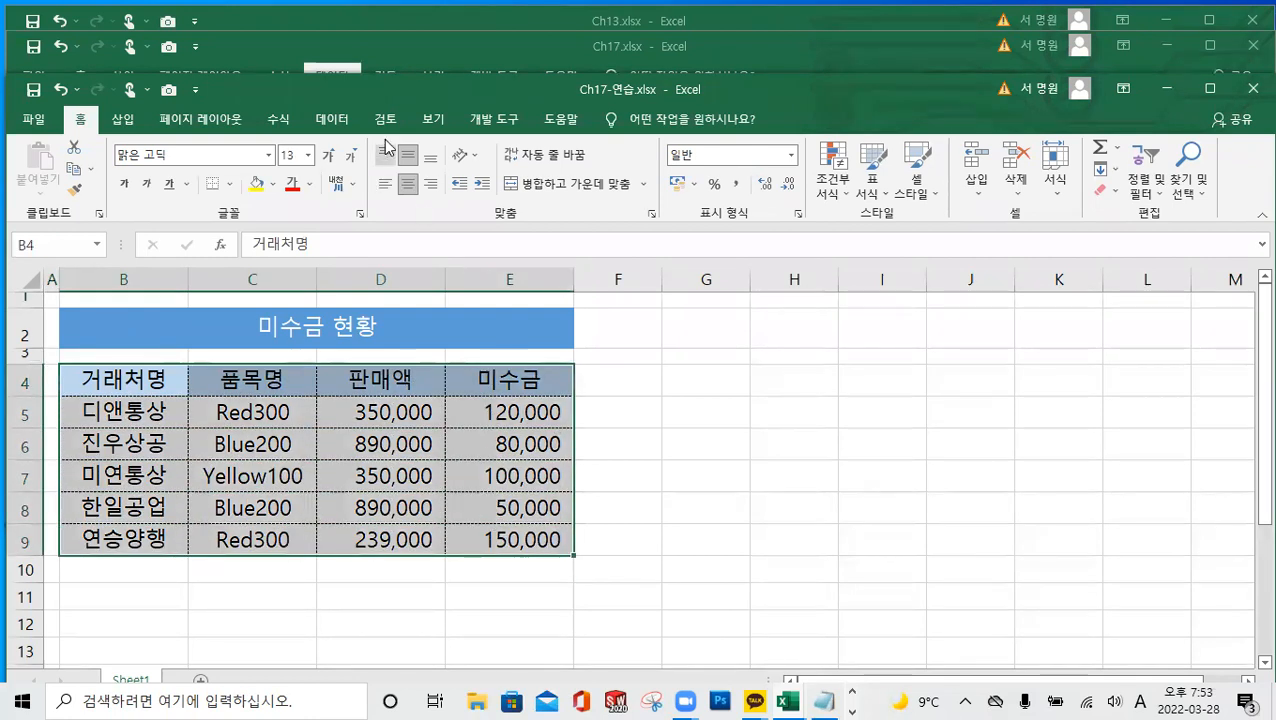
left_click(335, 120)
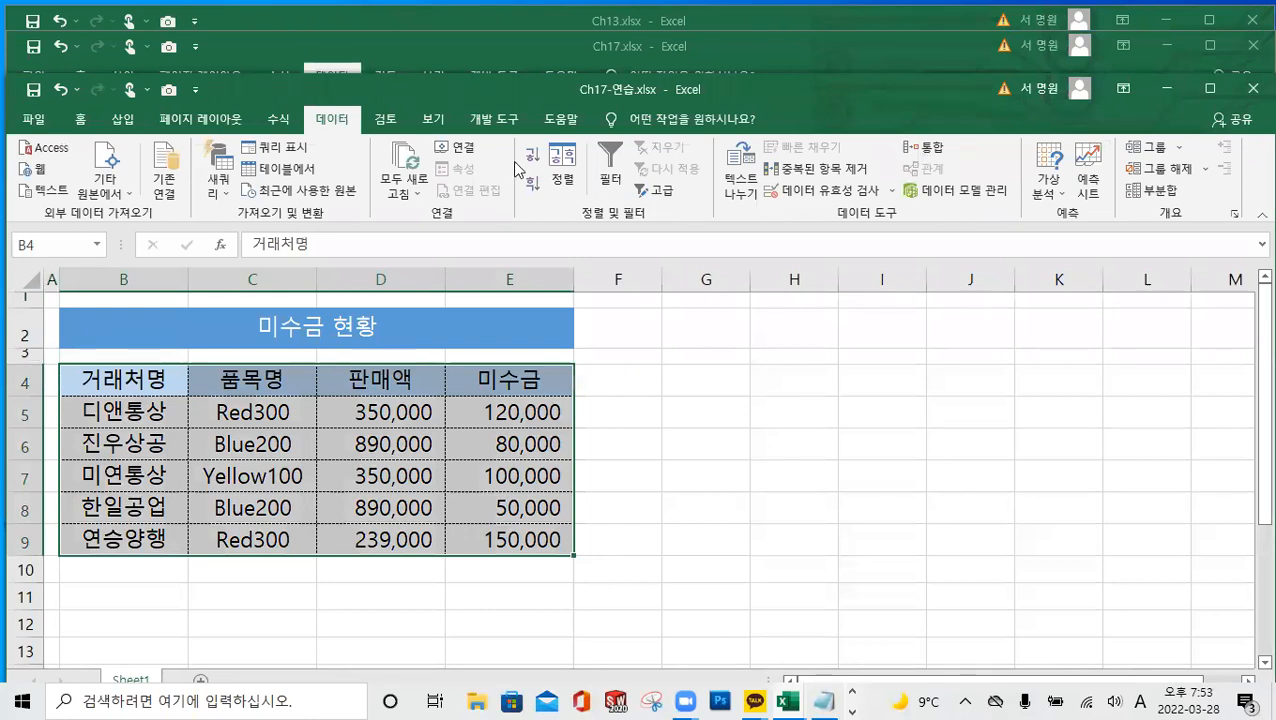
left_click(560, 170)
left_click_drag(701, 156, 739, 219)
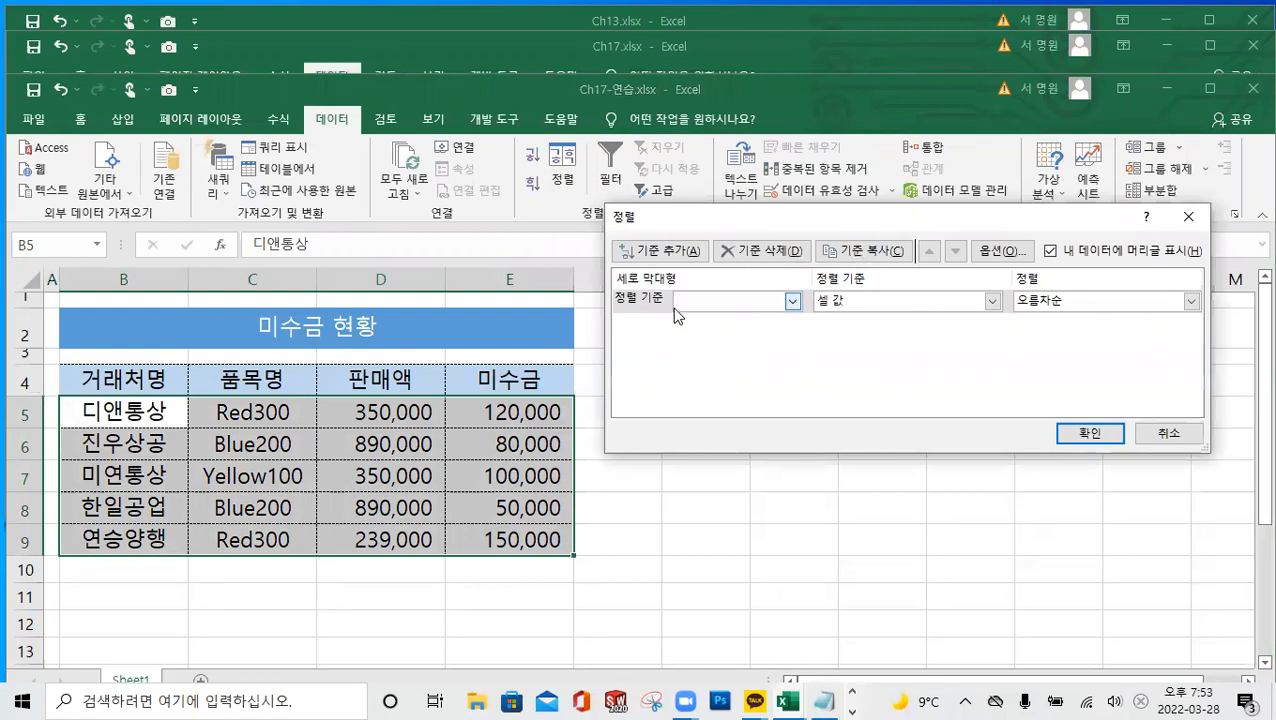
left_click(792, 300)
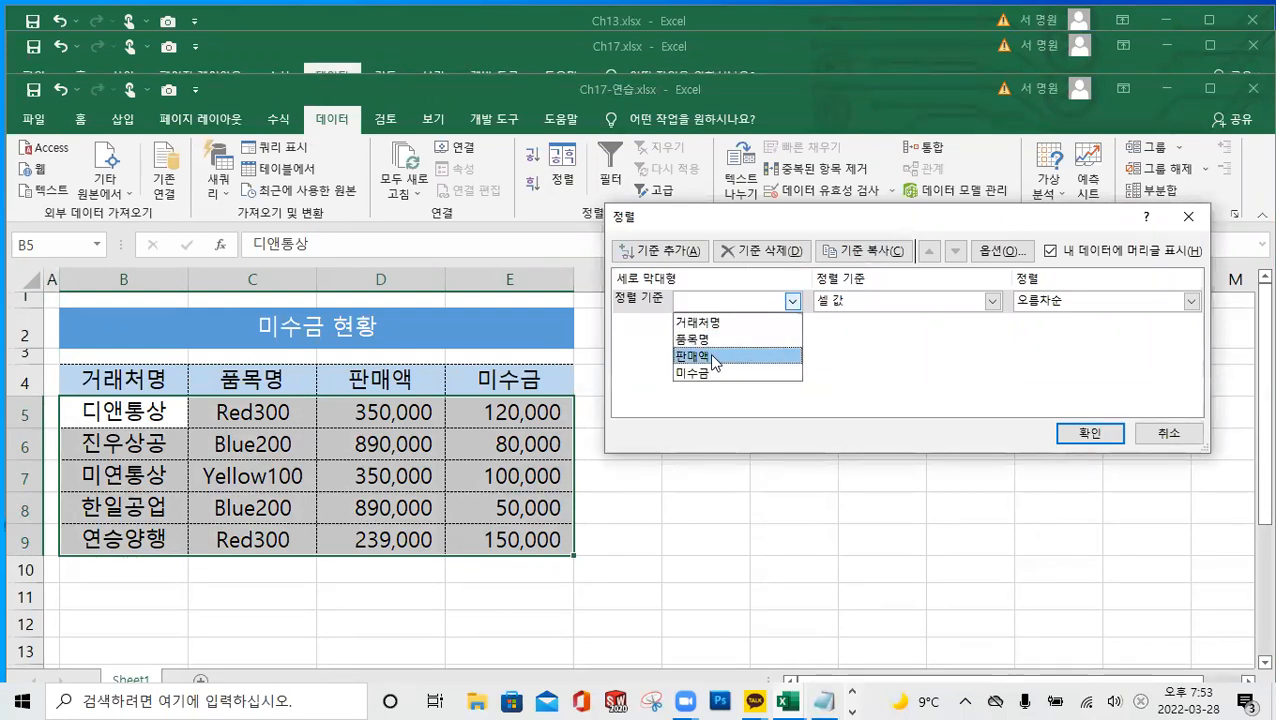
left_click(700, 356)
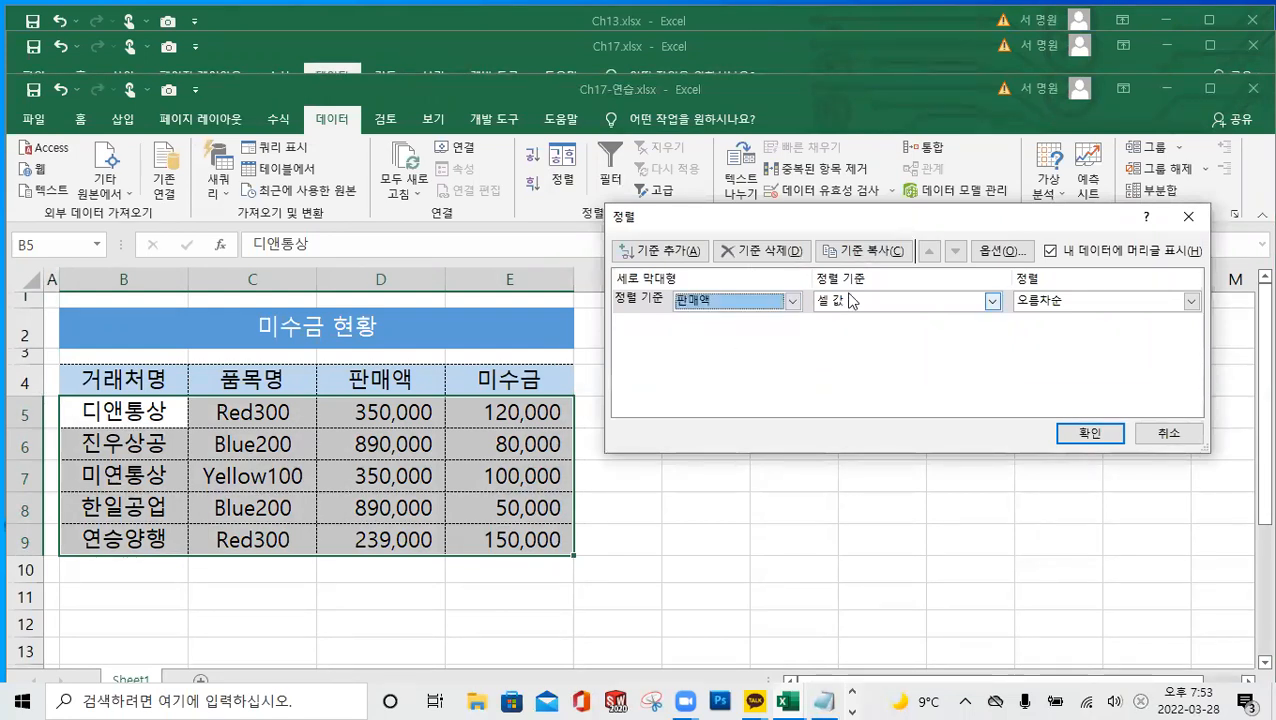
left_click(1077, 303)
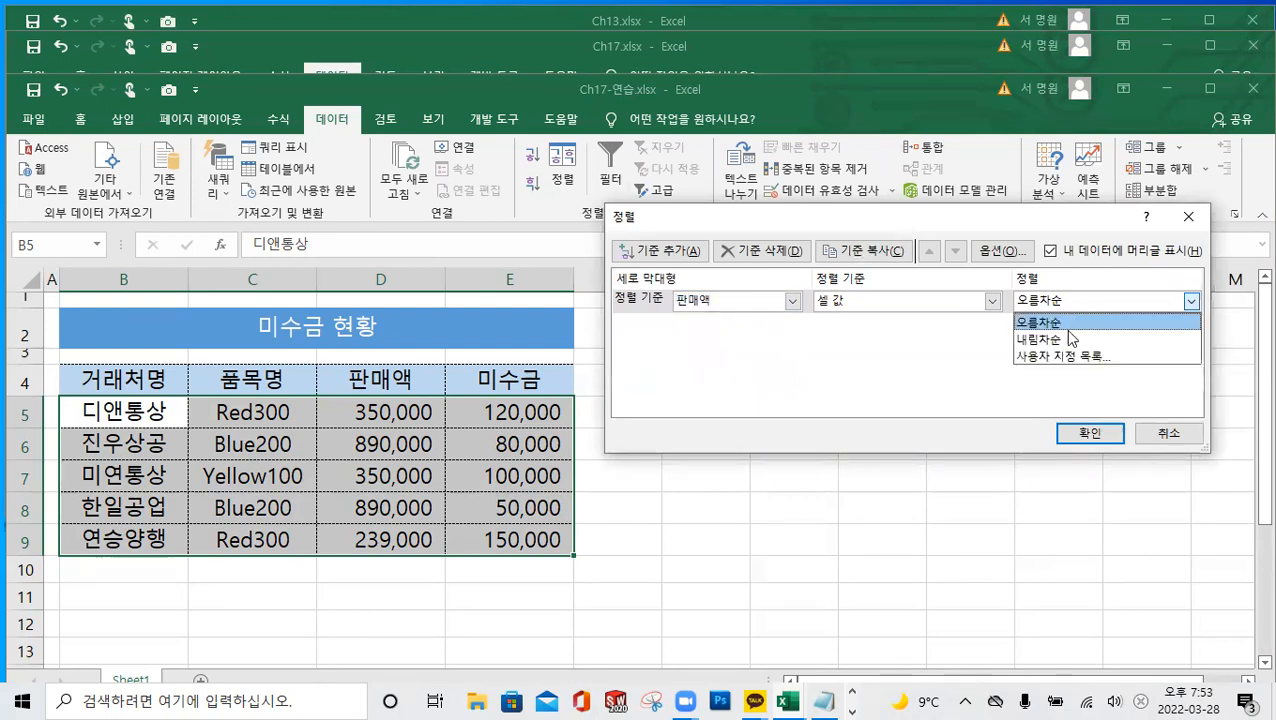
left_click(1068, 340)
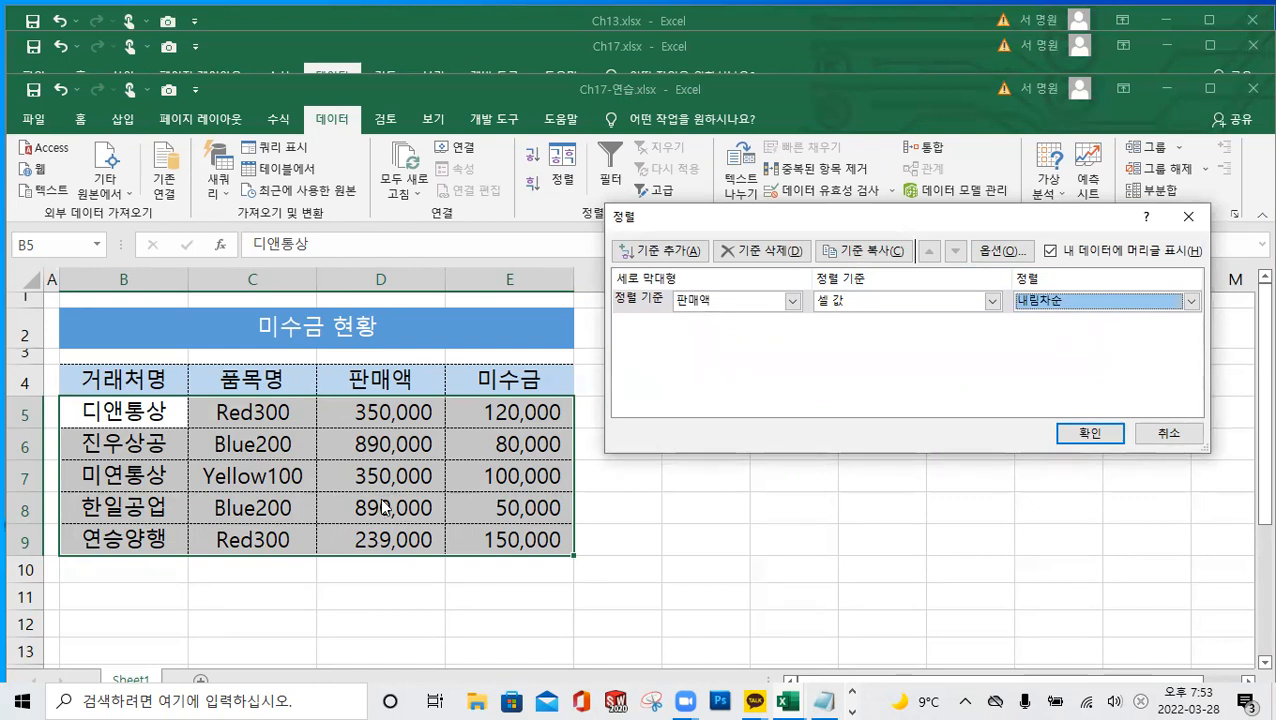
left_click(1089, 434)
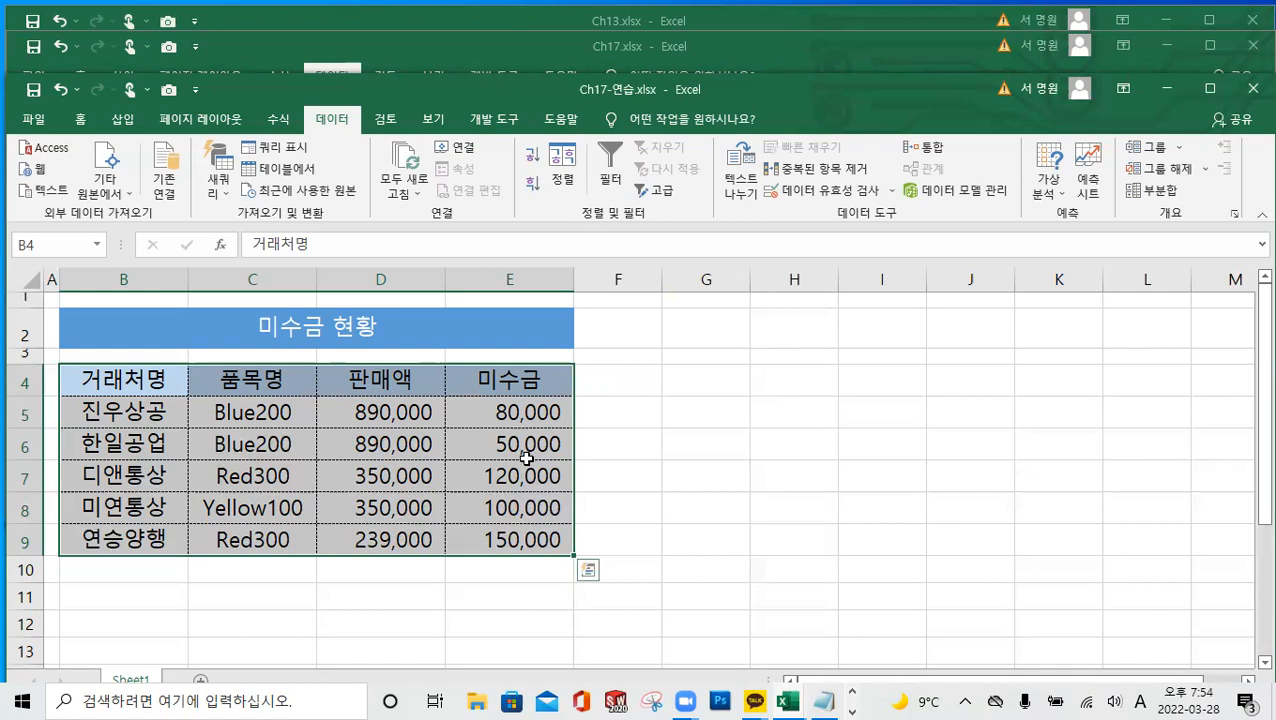
Add 미수금 in descending order (내림차순) as a second sort criterion below 판매액 and apply the sort
left_click(562, 165)
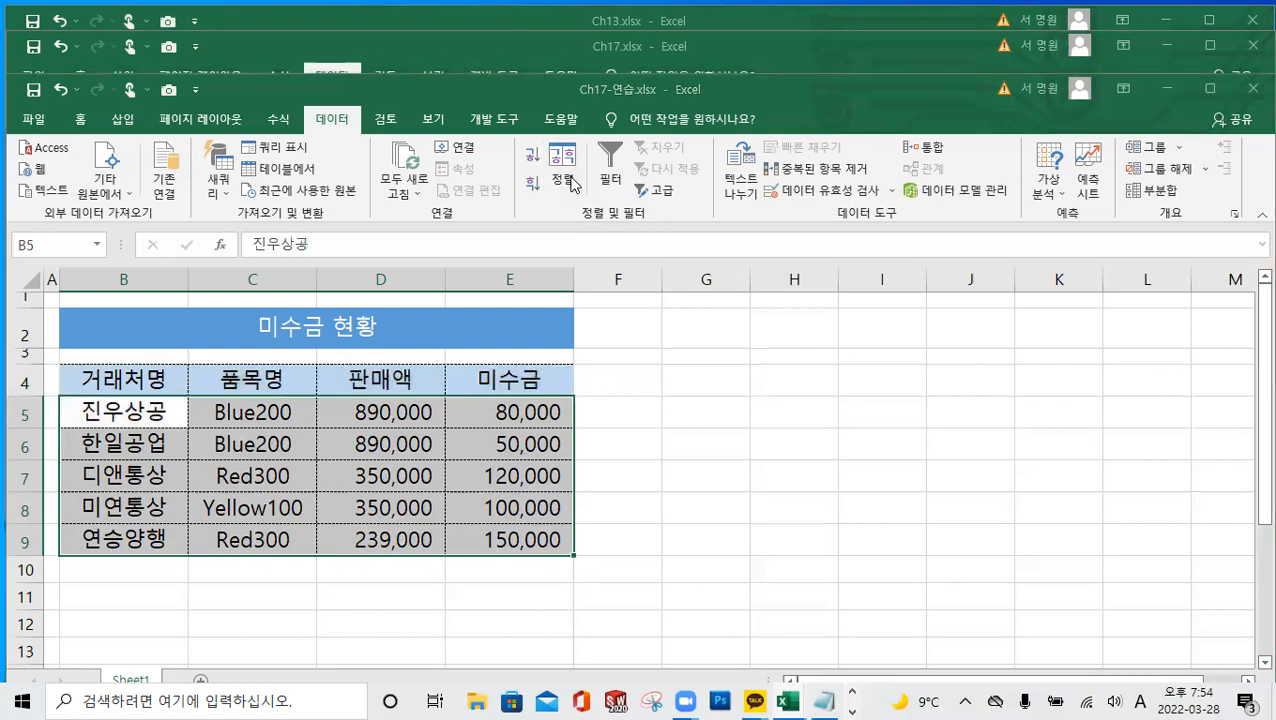
left_click(652, 250)
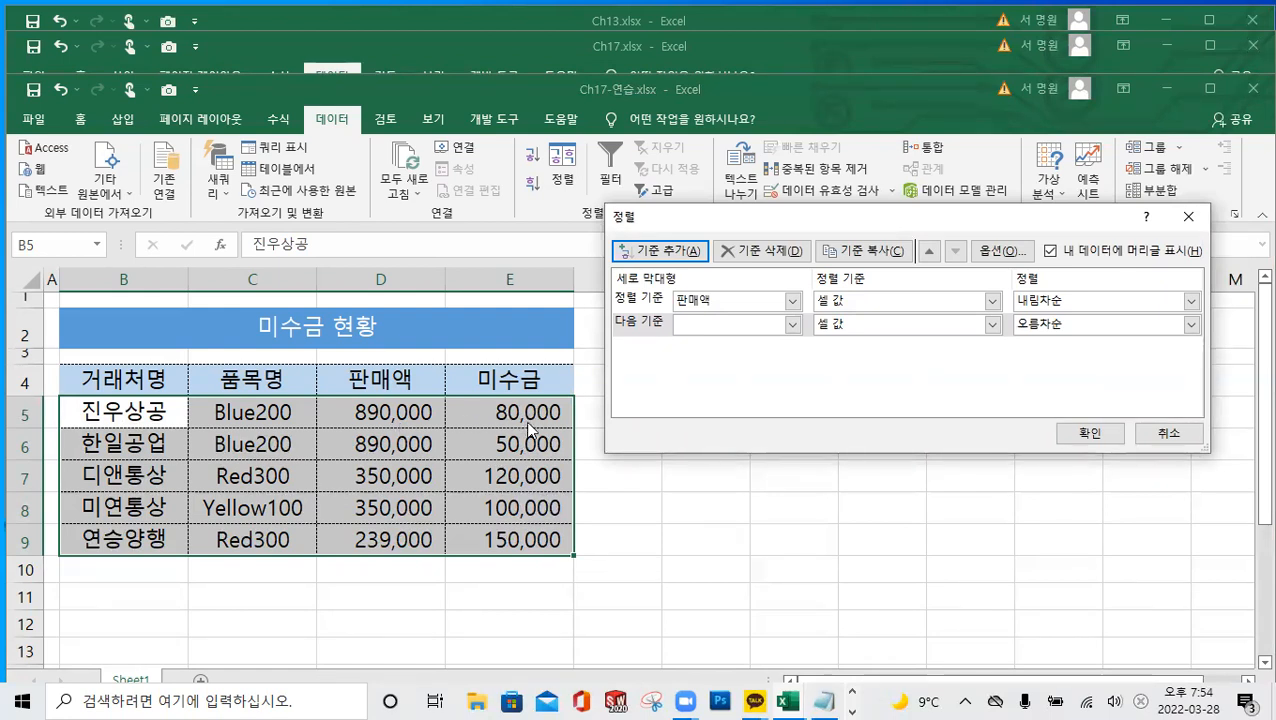
left_click(793, 326)
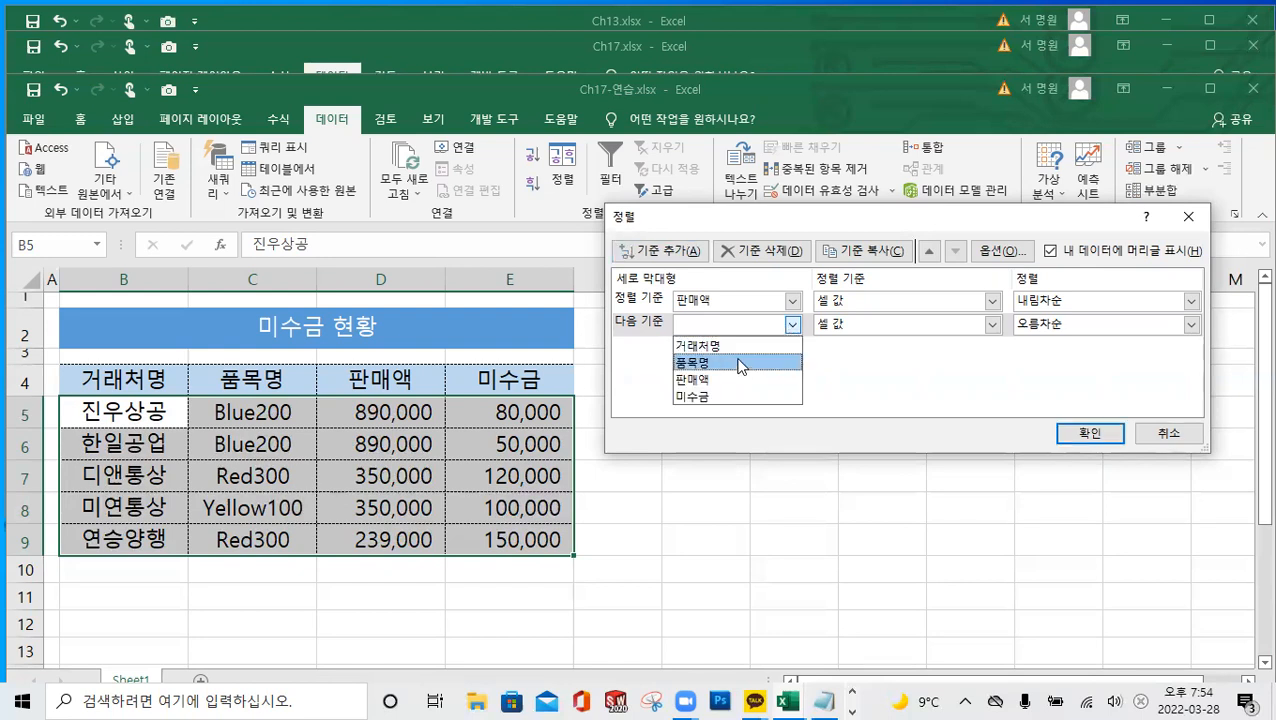
left_click(712, 397)
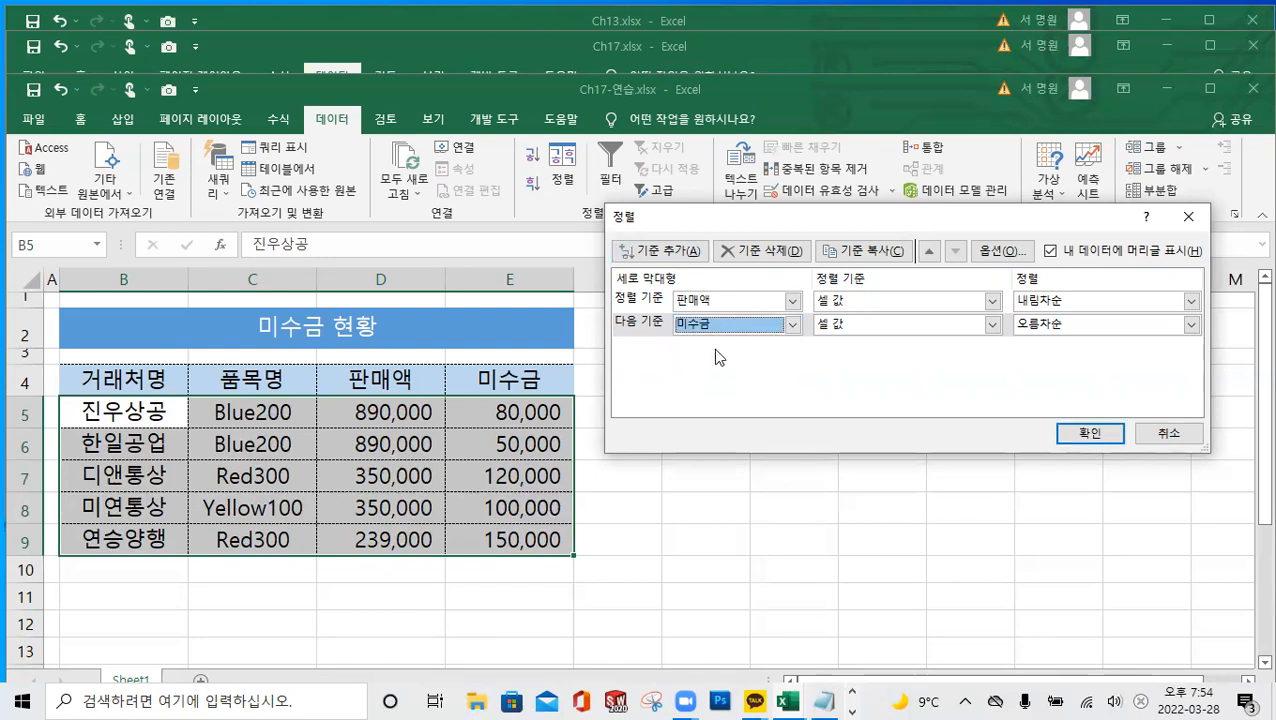
left_click(1058, 326)
left_click(1055, 360)
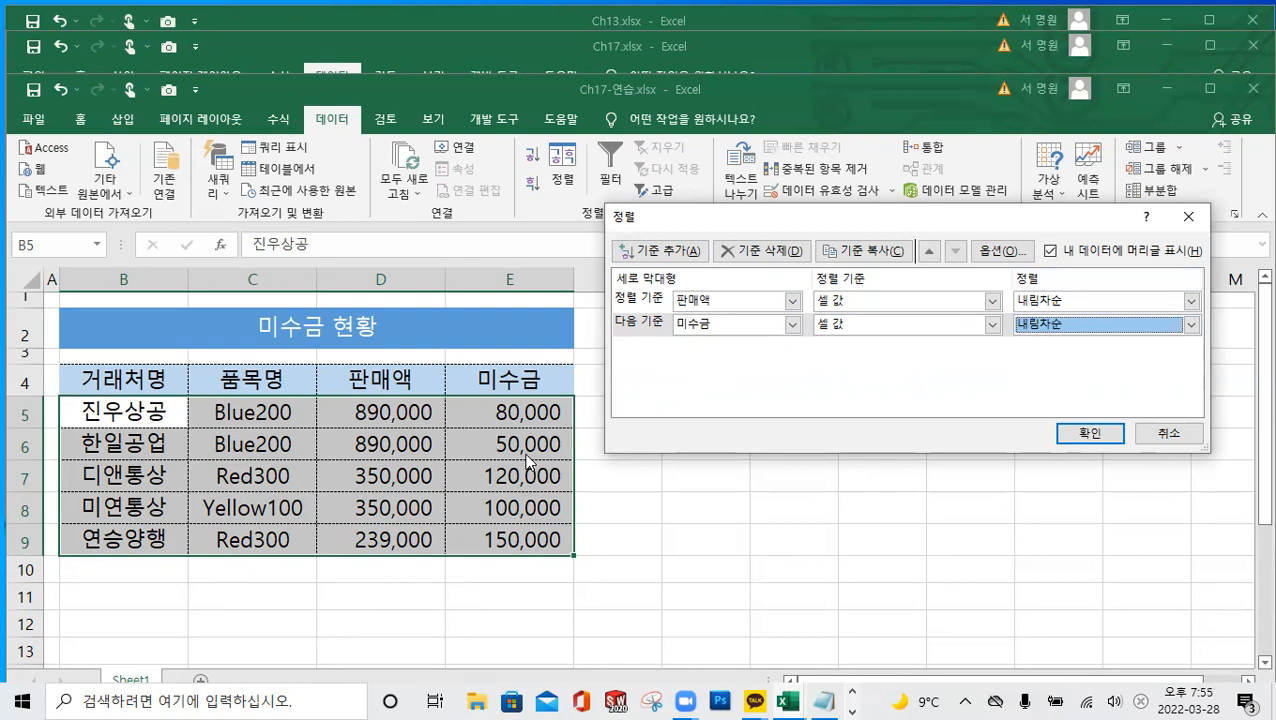
left_click(1104, 438)
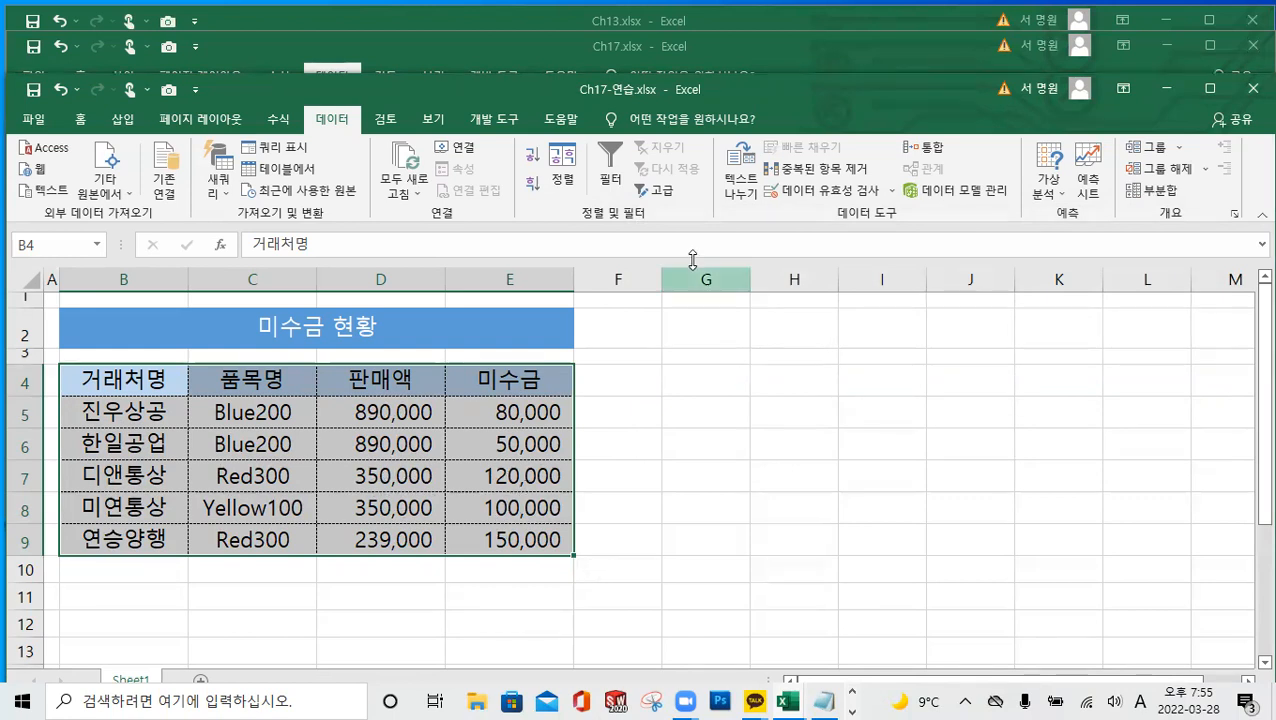
Change the 미수금 criterion's sort order to ascending (오름차순) and apply the sort to the table again
left_click(562, 172)
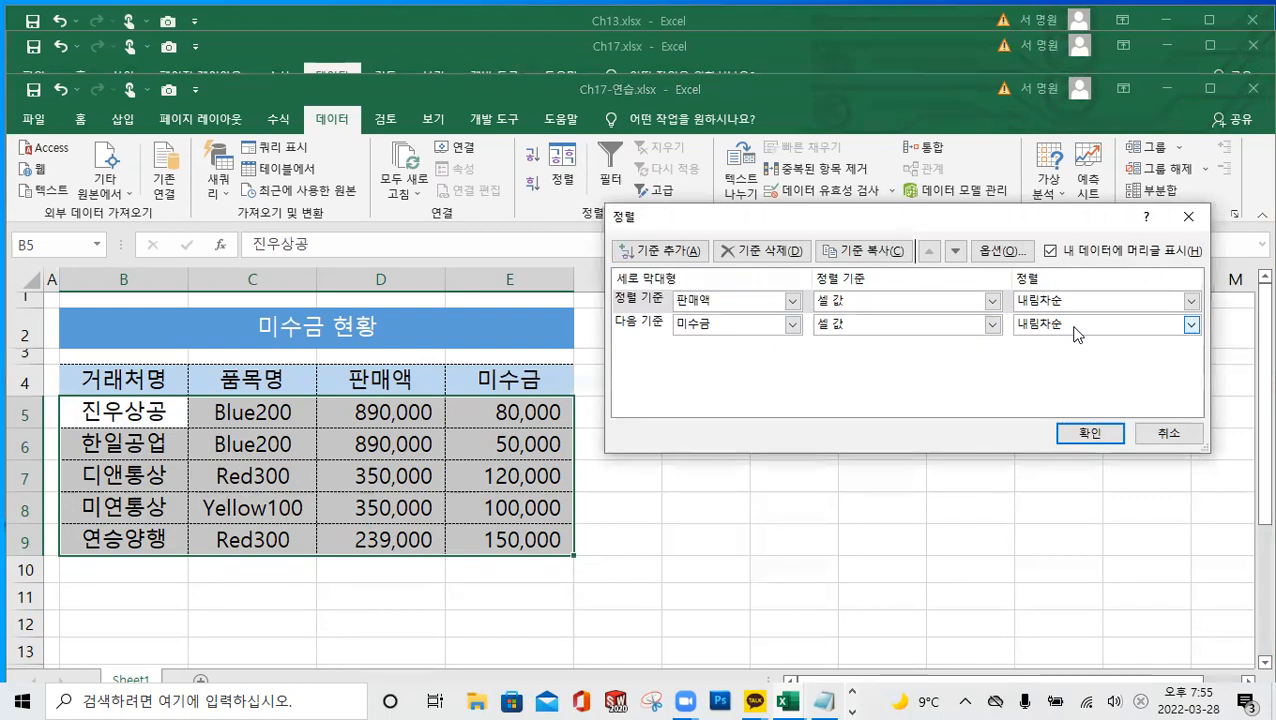
left_click(1127, 328)
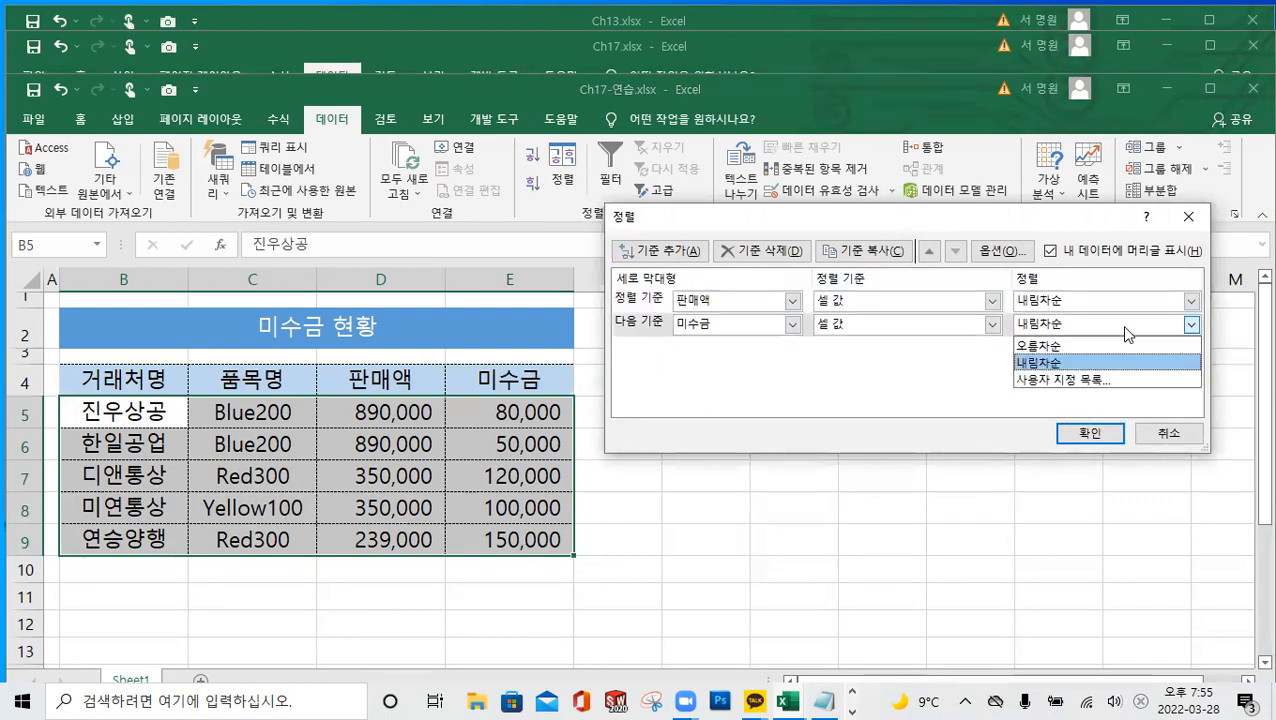
left_click(1040, 346)
left_click(1087, 433)
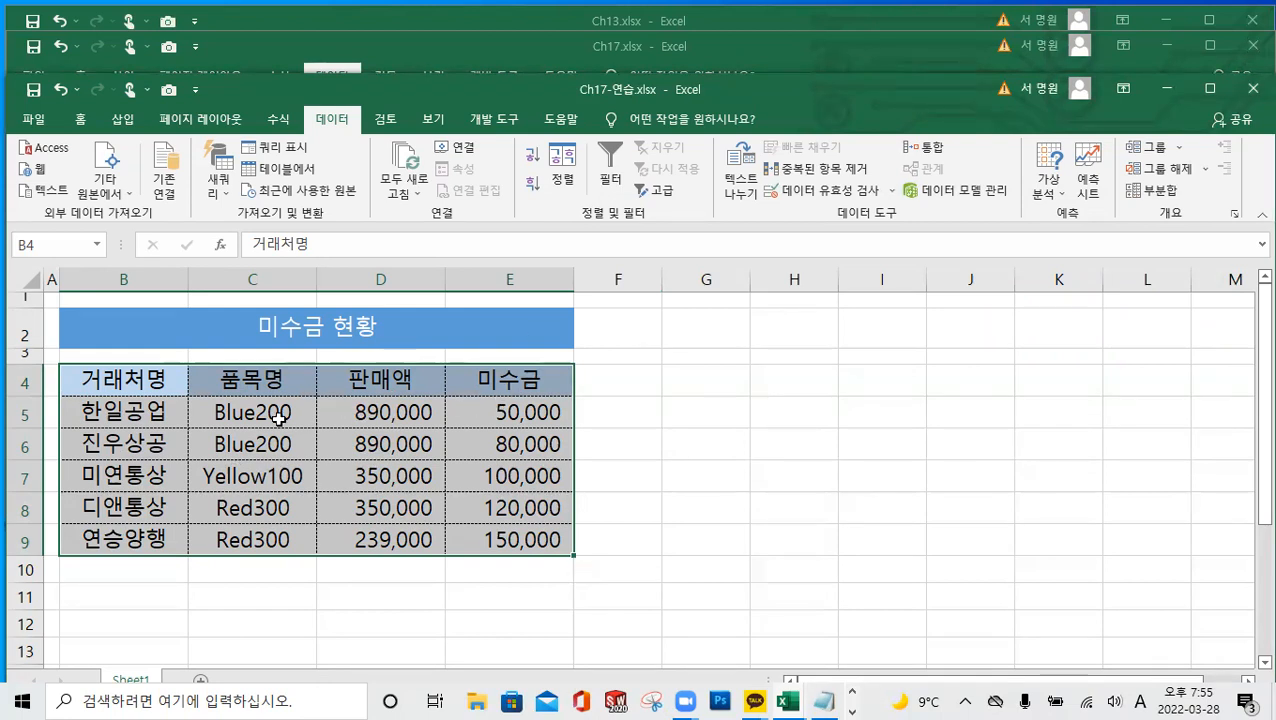
Delete both the 판매액 and 미수금 criteria from the sort settings of the 미수금 현황 table
left_click(566, 186)
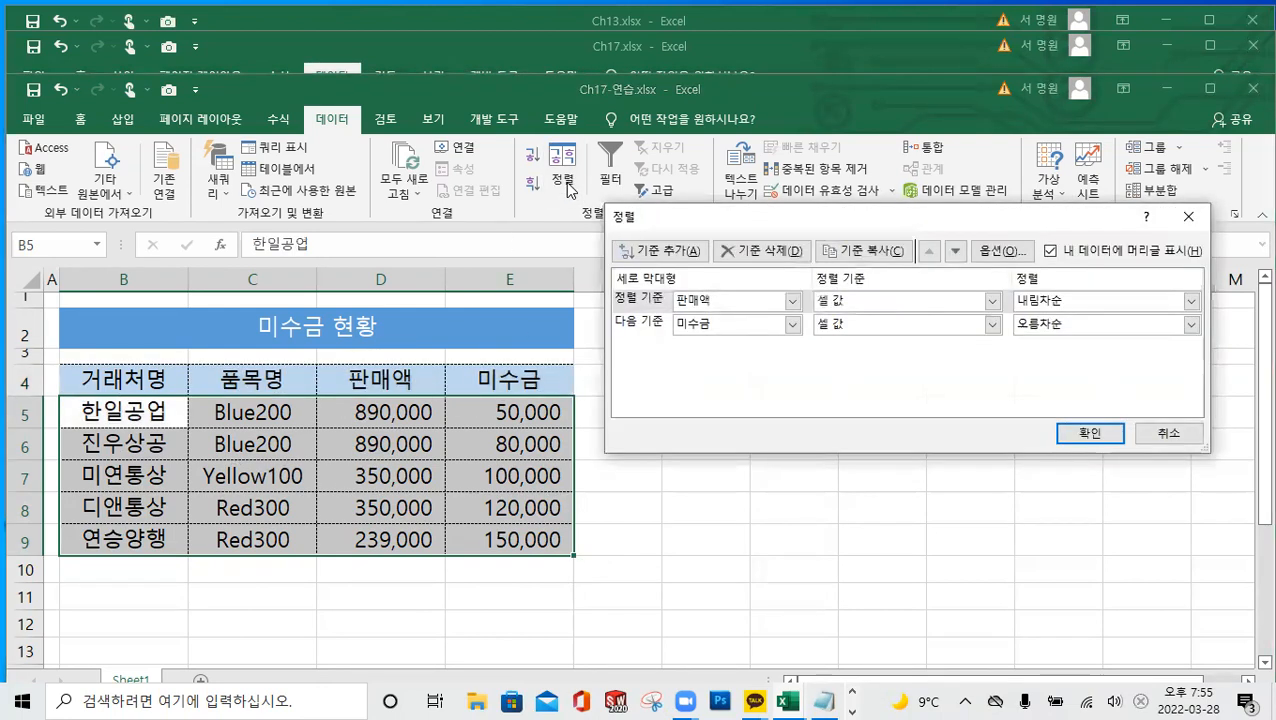
left_click(652, 304)
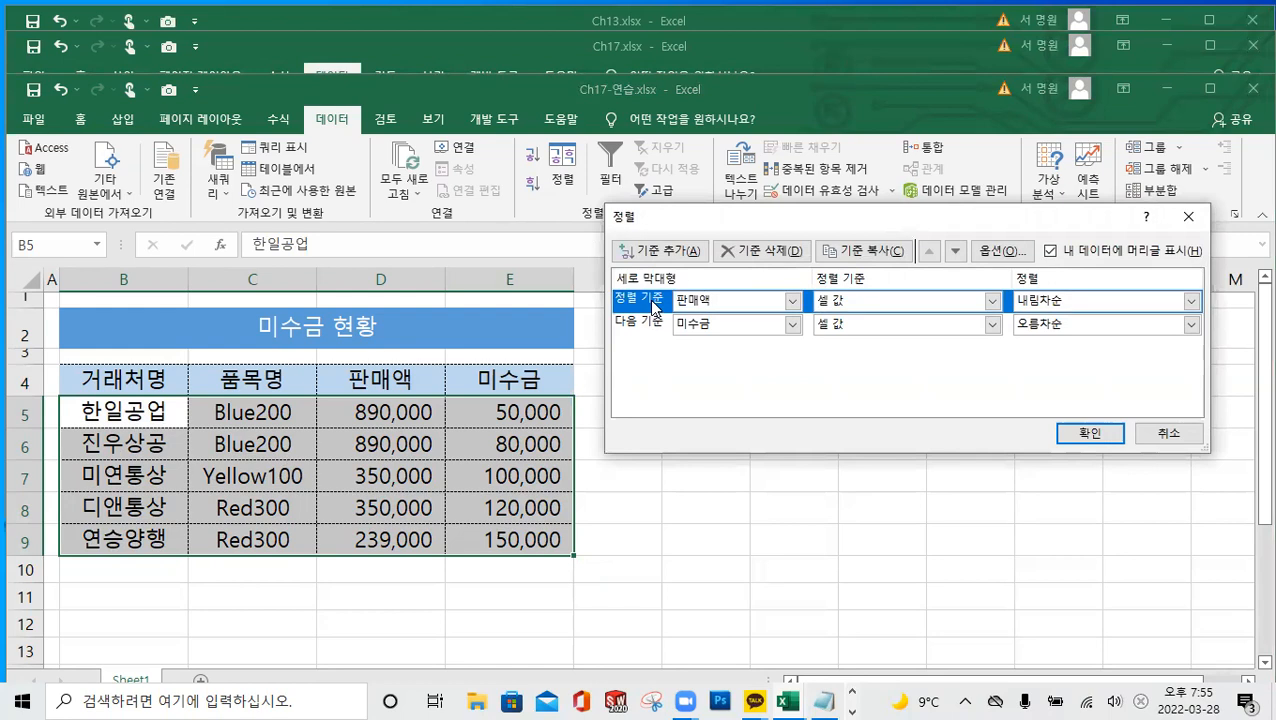
left_click(773, 252)
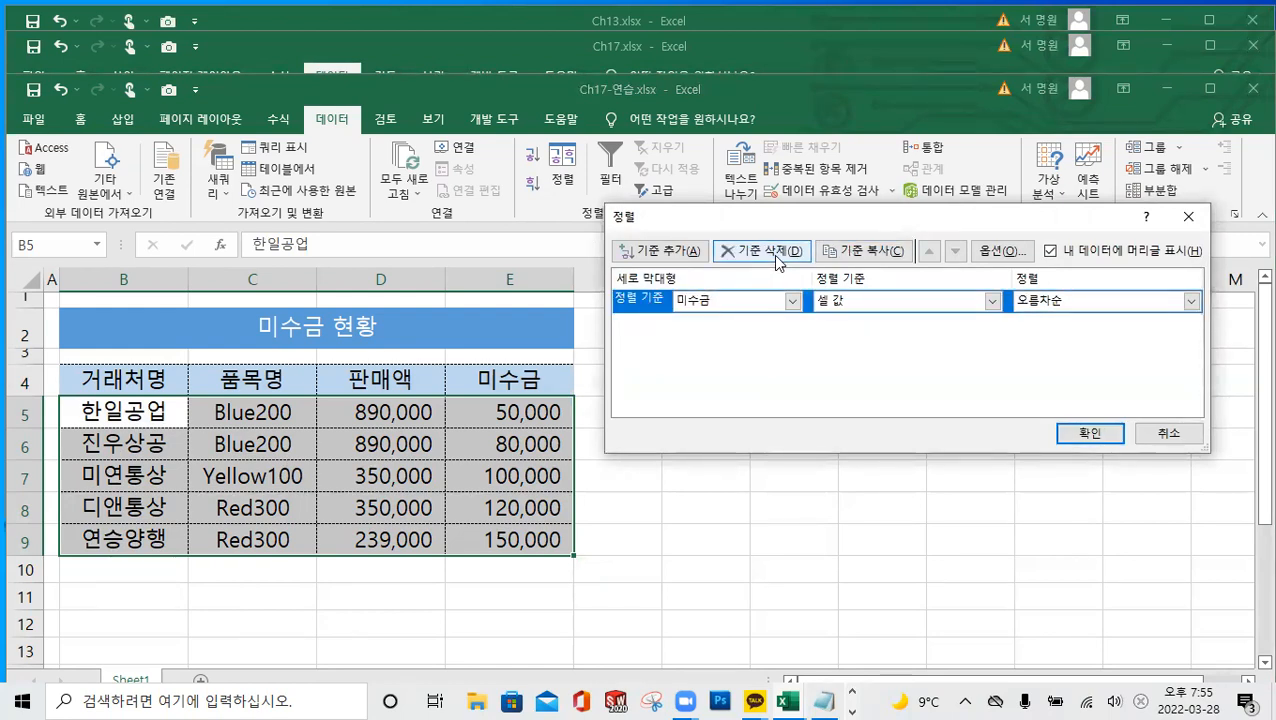
left_click(773, 252)
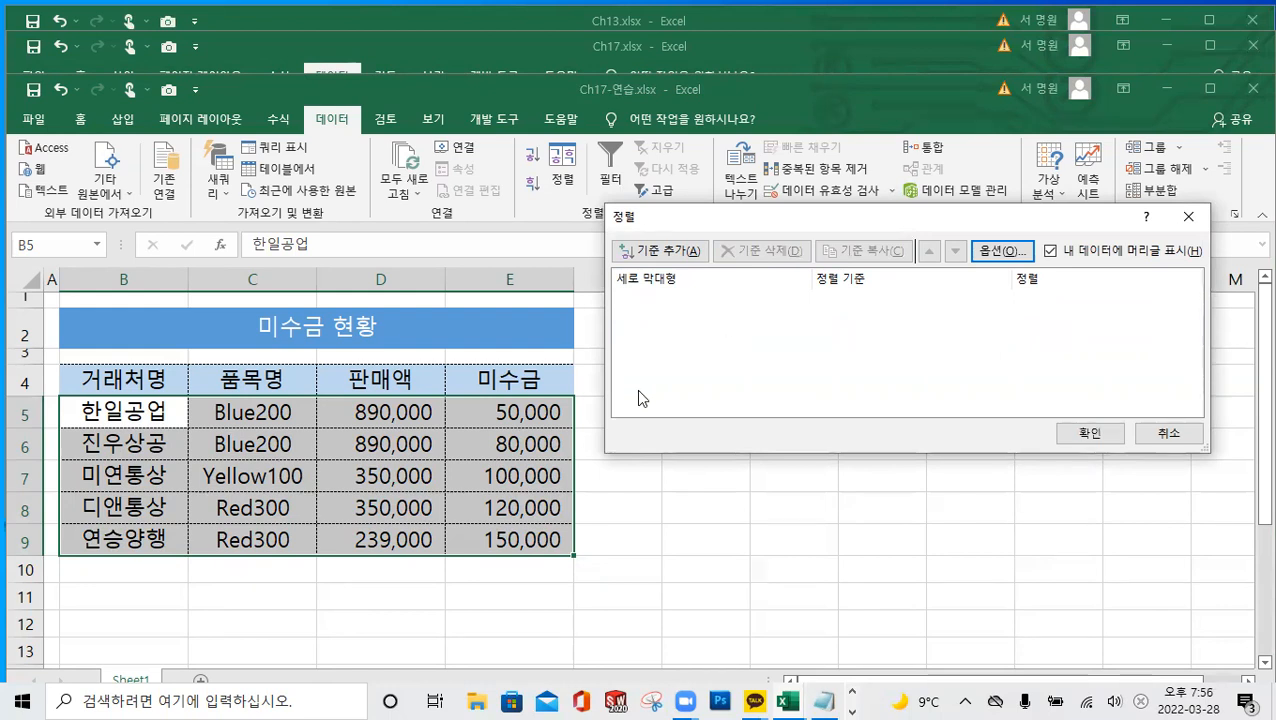
Add a new sort criterion on the 품목명 column
left_click(676, 252)
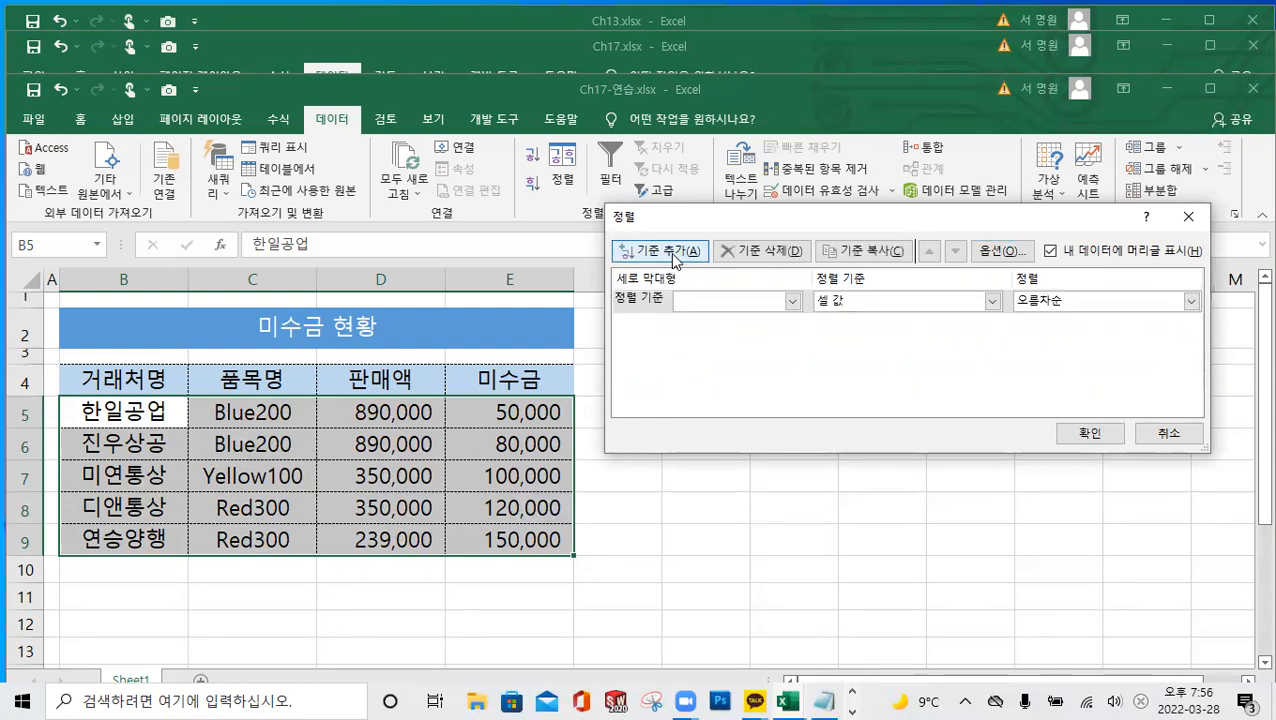
left_click(792, 300)
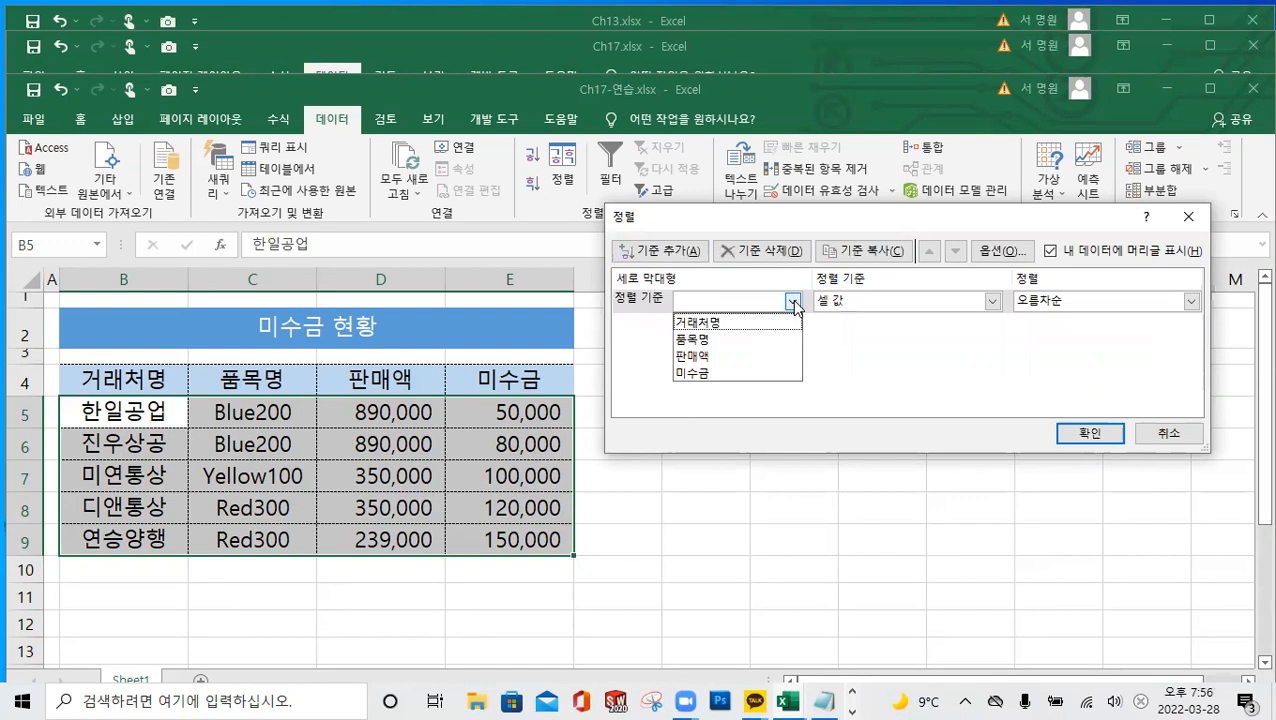
left_click(727, 340)
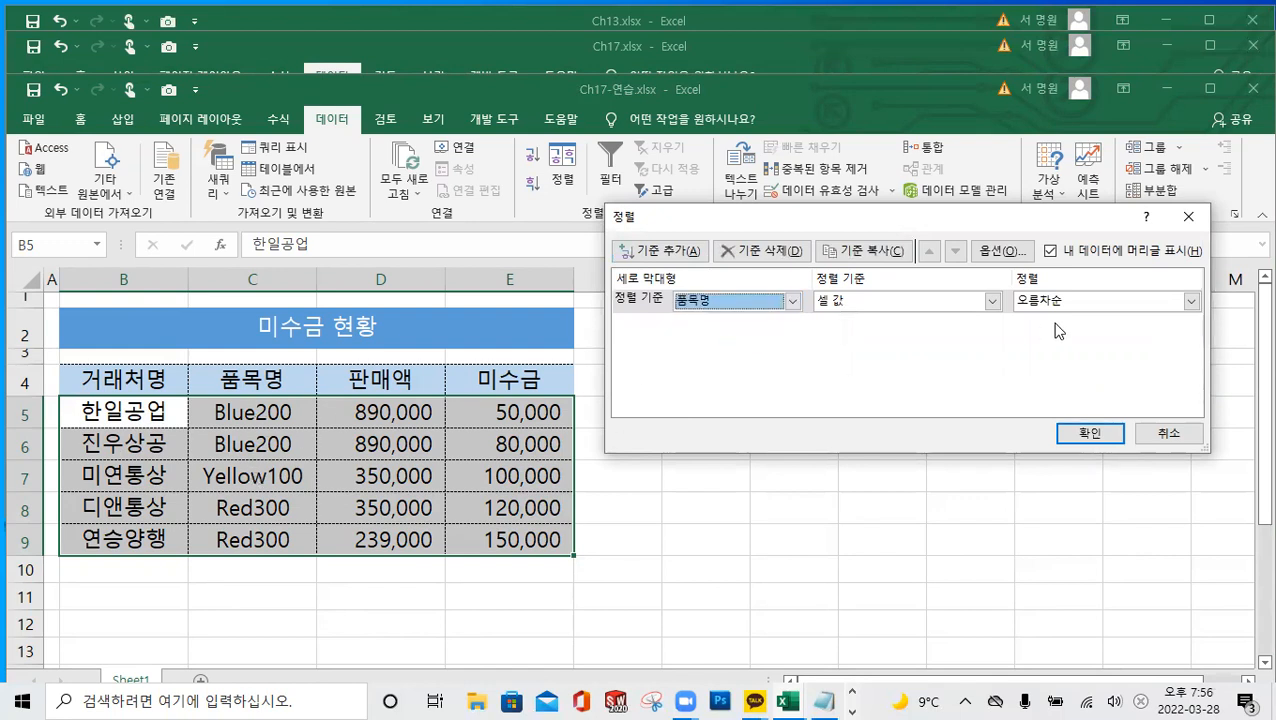
Add a custom list with the entries Yellow100, Blue200, Red300 for the 품목명 sort order
left_click(1087, 305)
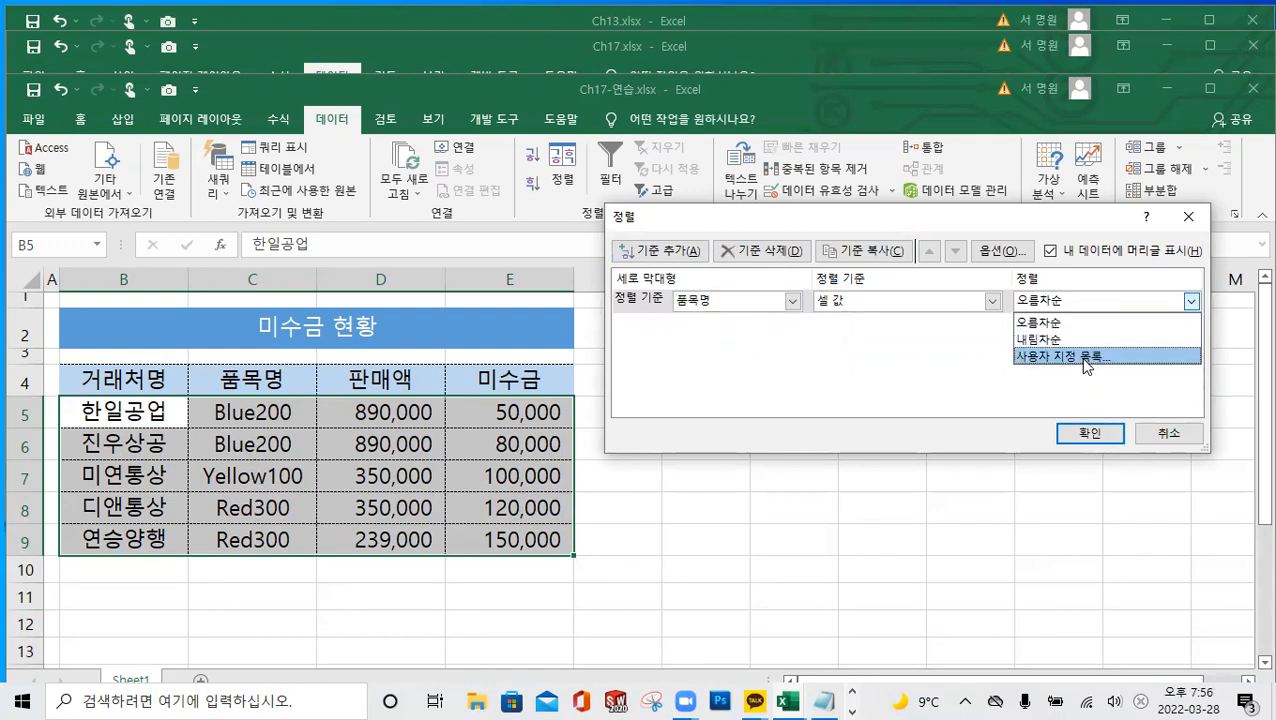
left_click(1087, 358)
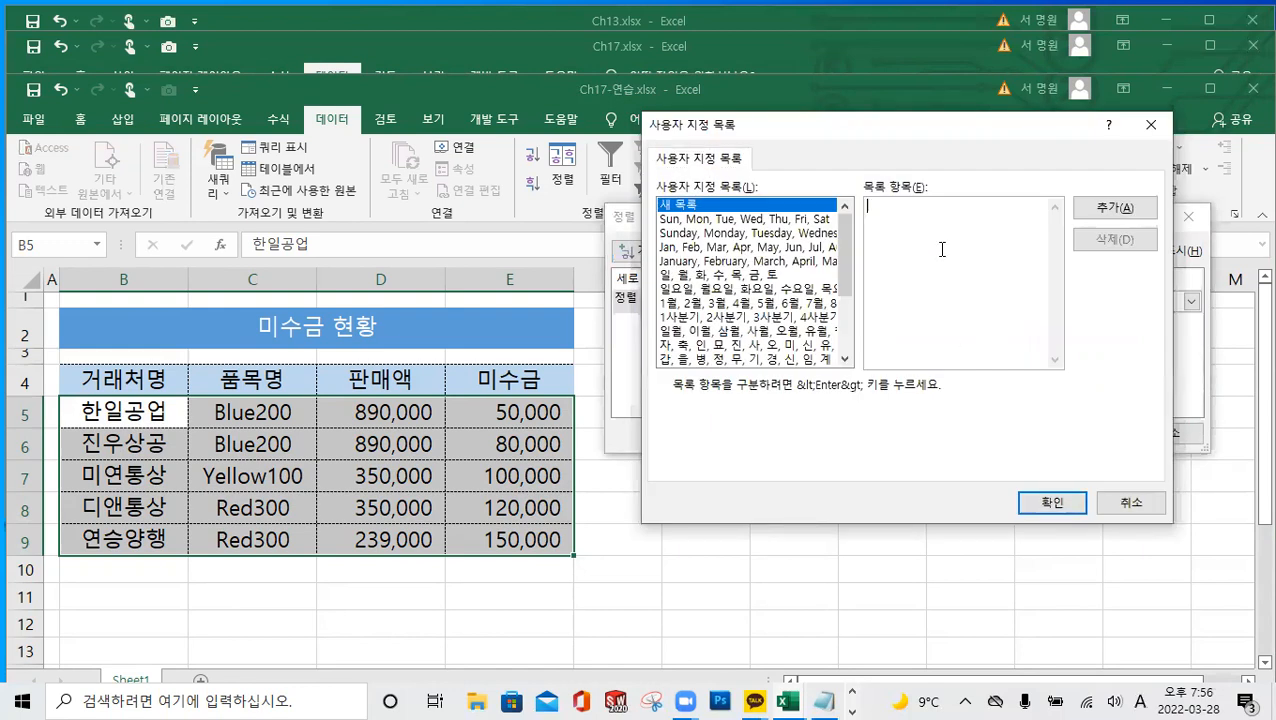
key("Hangul")
key("Hangul")
type("LLOW100")
key("Return")
key("BackSpace")
key("BackSpace")
key("BackSpace")
key("BackSpace")
key("BackSpace")
key("BackSpace")
type("llowf100")
key("Return")
key("BackSpace")
key("BackSpace")
key("BackSpace")
key("BackSpace")
type("100")
key("Return")
type("Blue")
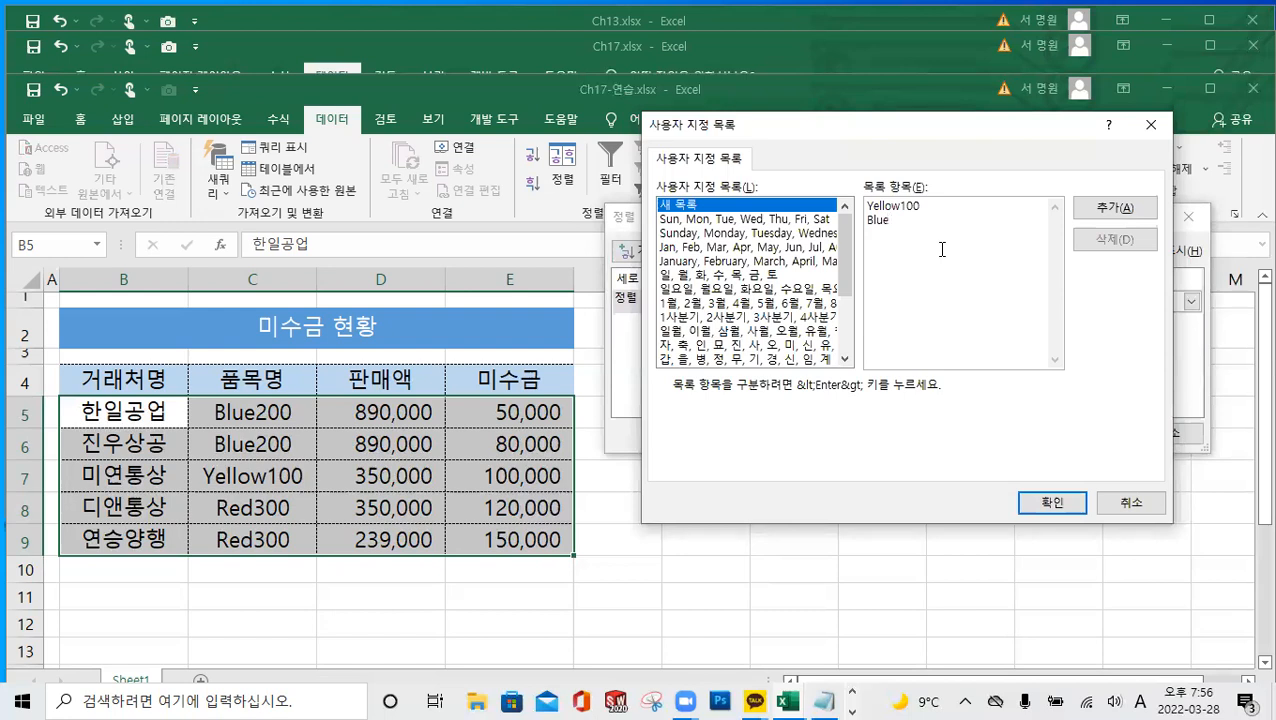
type("200")
key("Return")
type("Red300")
left_click(1133, 219)
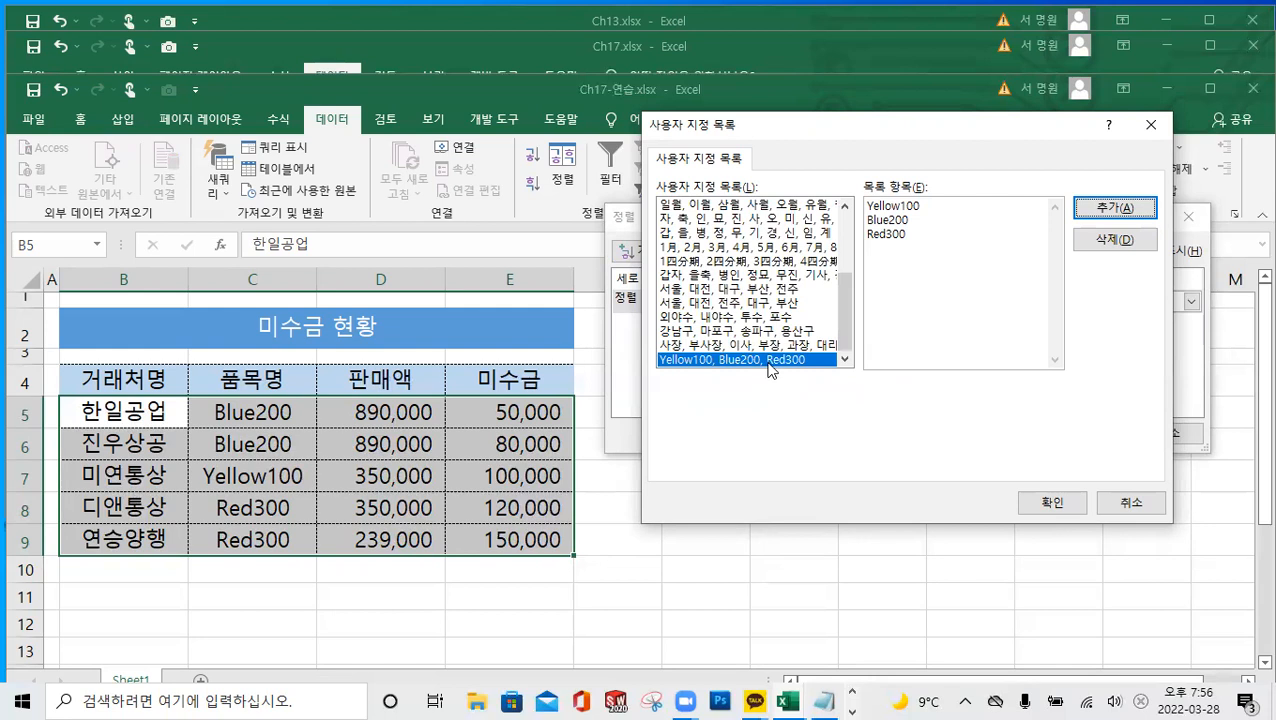
Use the Yellow100, Blue200, Red300 list as the 품목명 order, apply the sort and deselect the table
left_click(1049, 508)
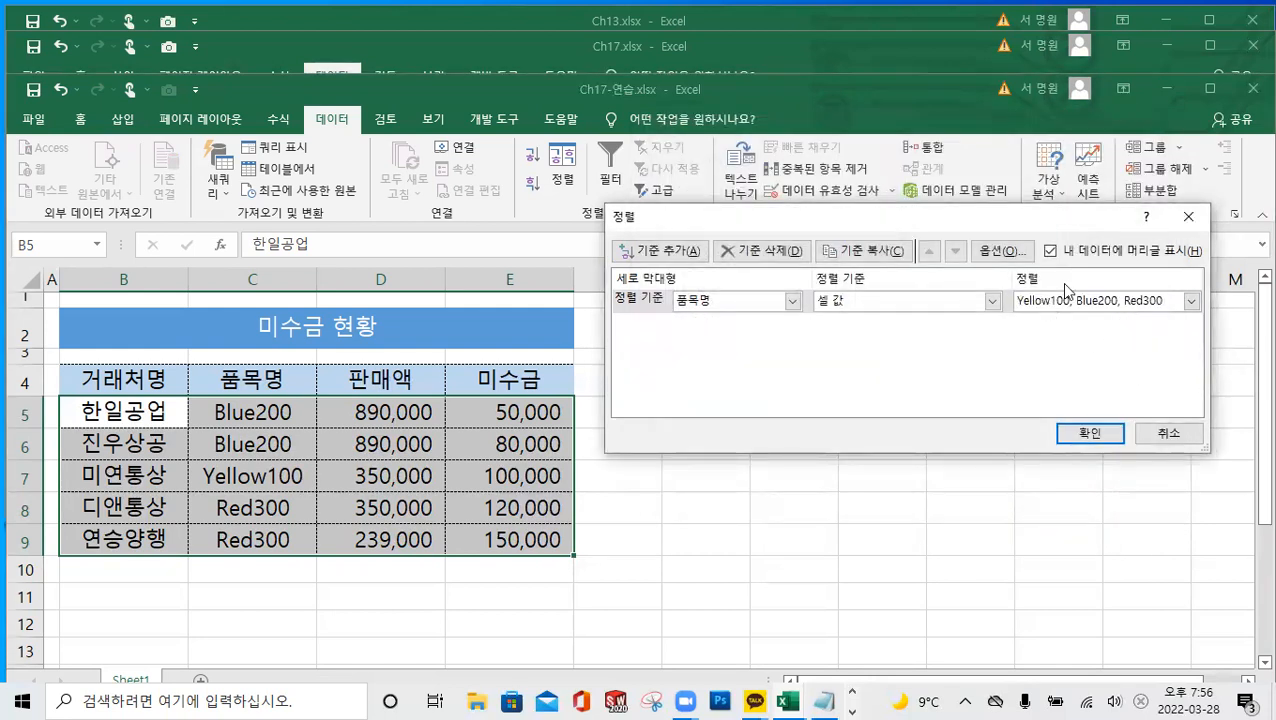
left_click(1091, 436)
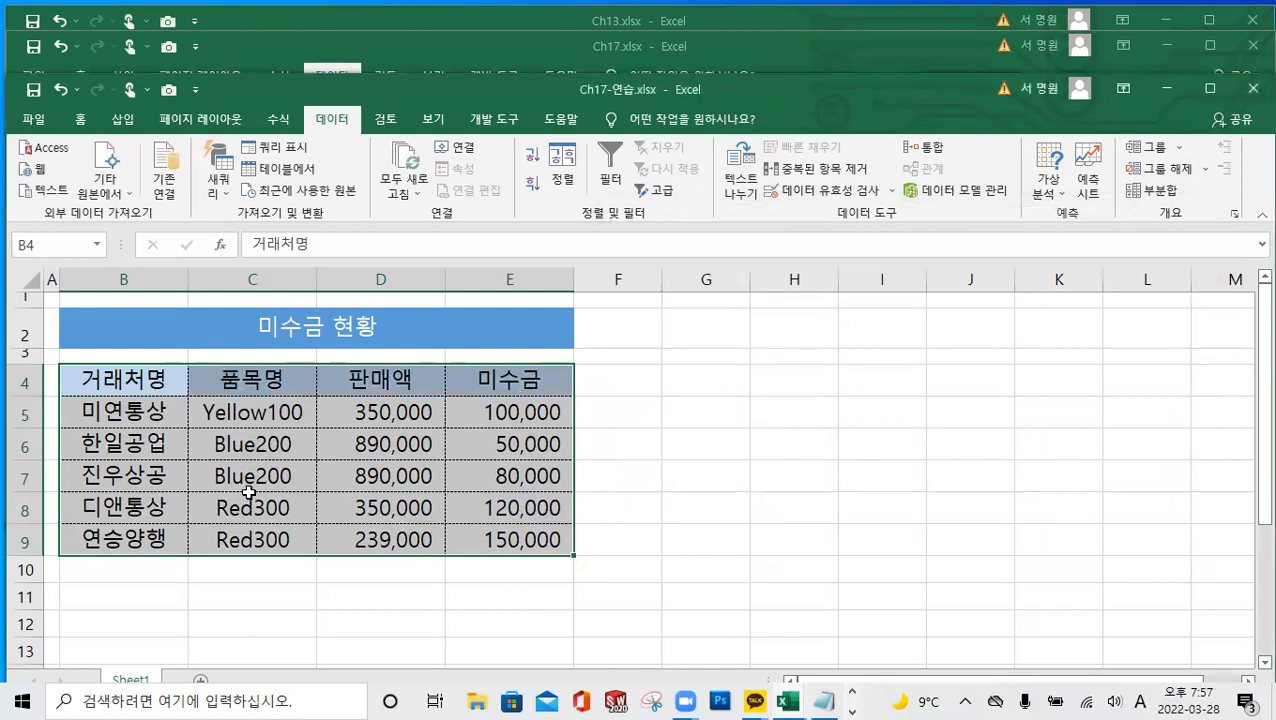
left_click(653, 464)
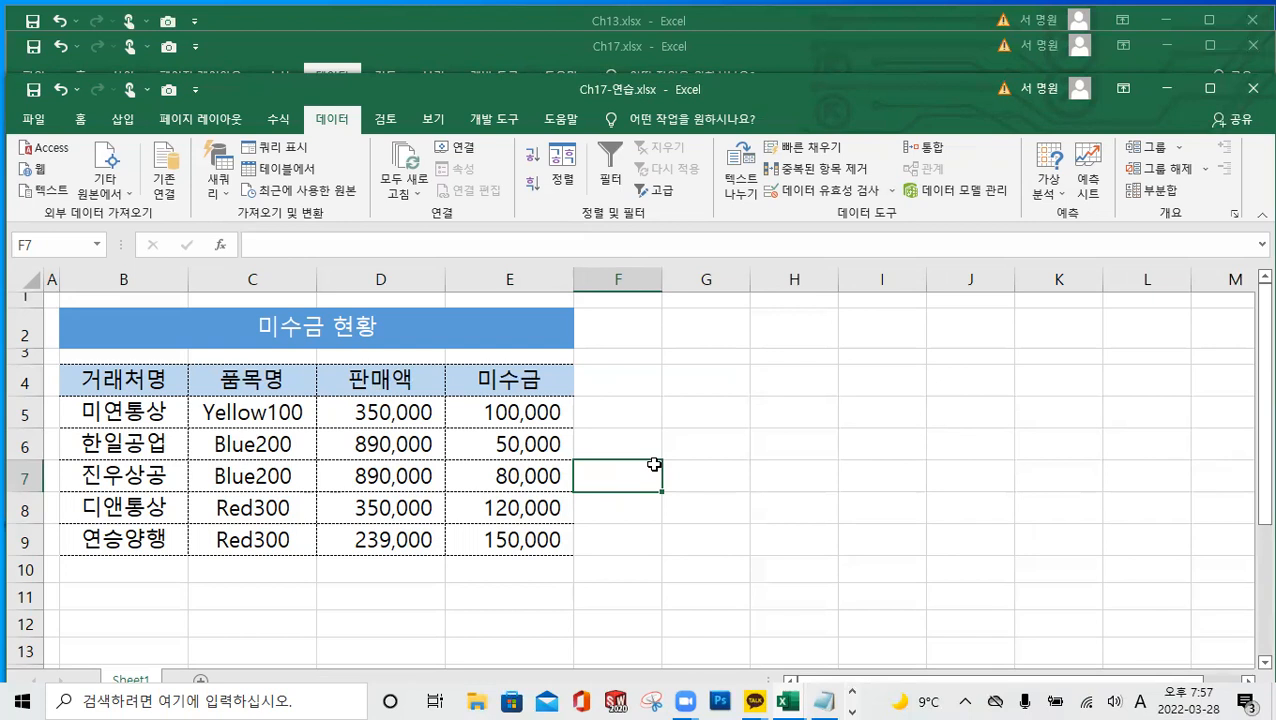
left_click(937, 385)
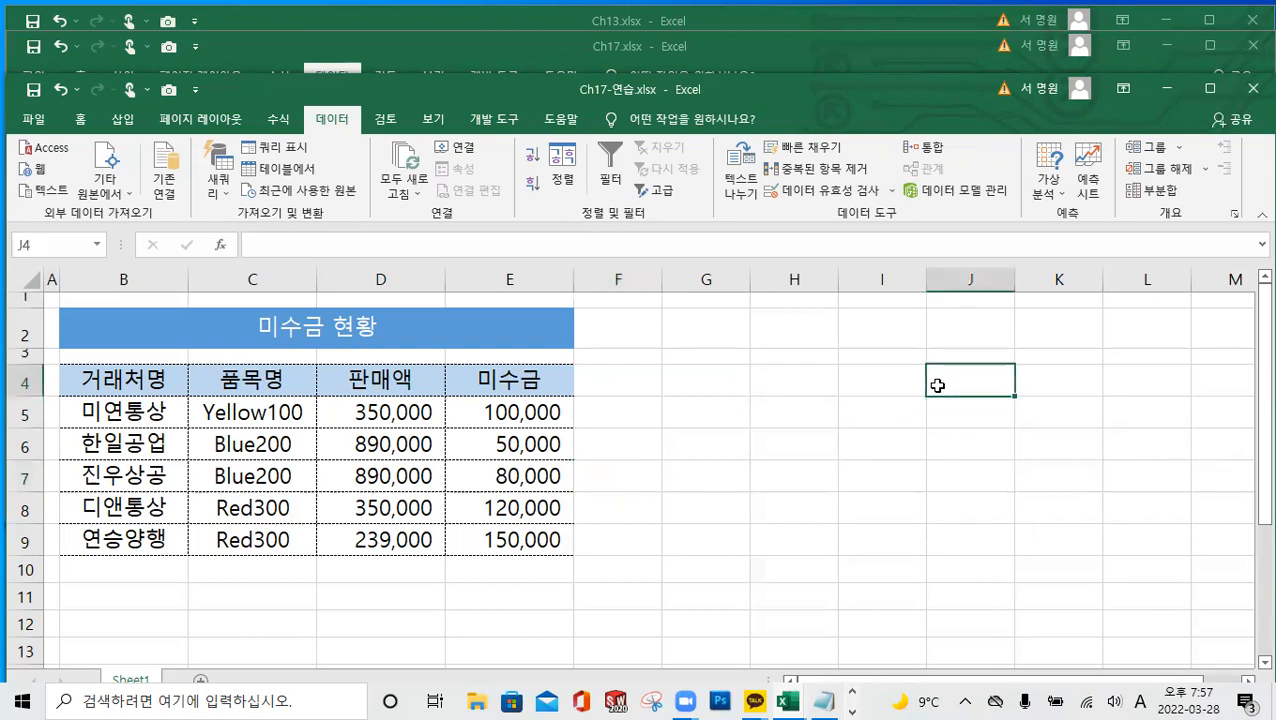